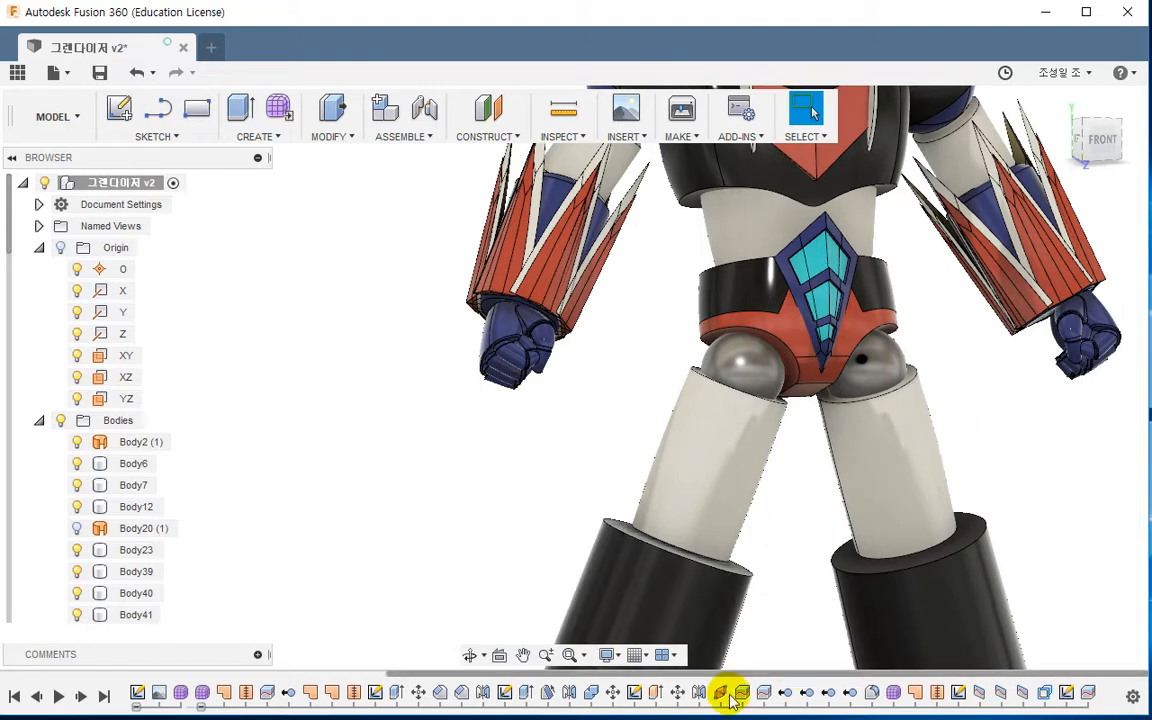
Collapse the timeline groups, expand the last one, and roll the history back to just before its final sketch and mirror features
click(201, 708)
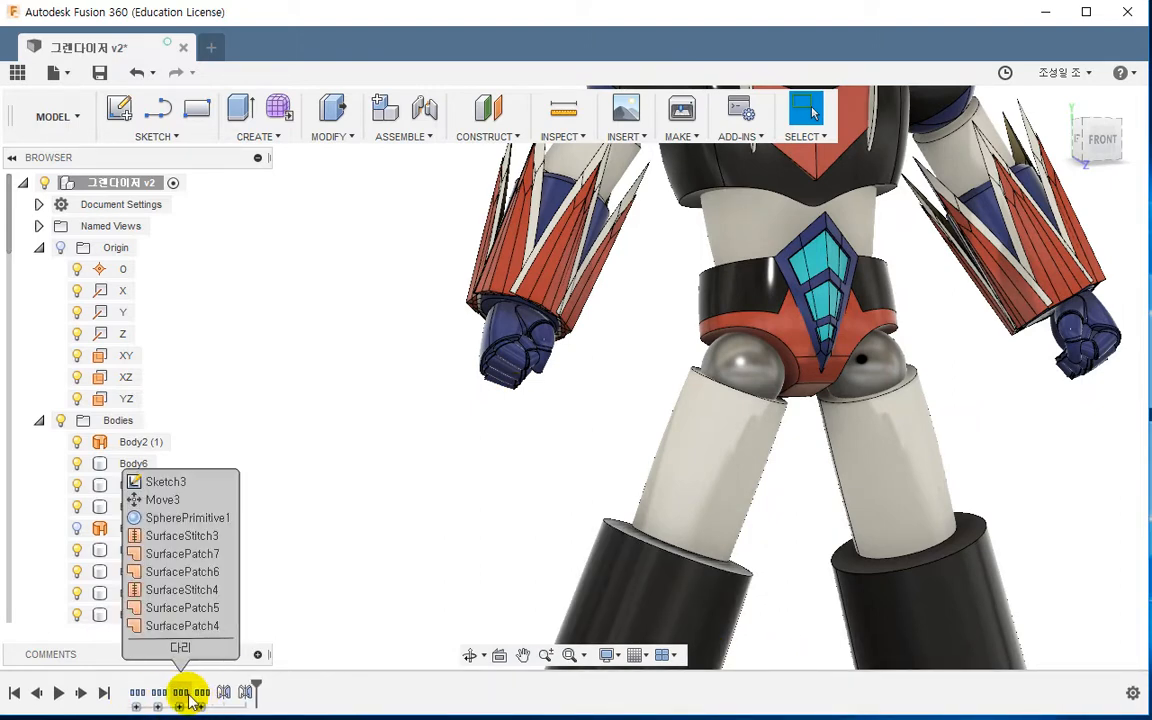
click(201, 707)
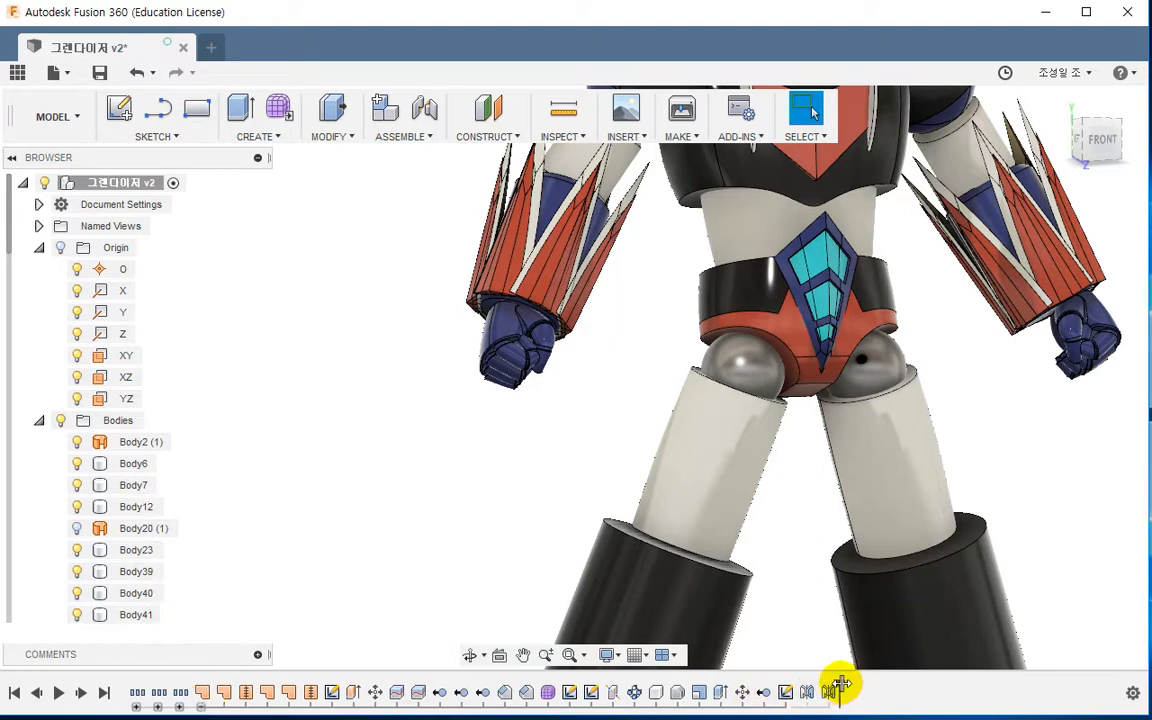
drag(841, 684, 760, 685)
Edit the right fist's Move feature and shift the fist about -1.46 mm in Y, toward the forearm cuff
mouse_move(618, 480)
middle_down()
mouse_move(624, 514)
mouse_move(635, 501)
middle_up()
click(741, 690)
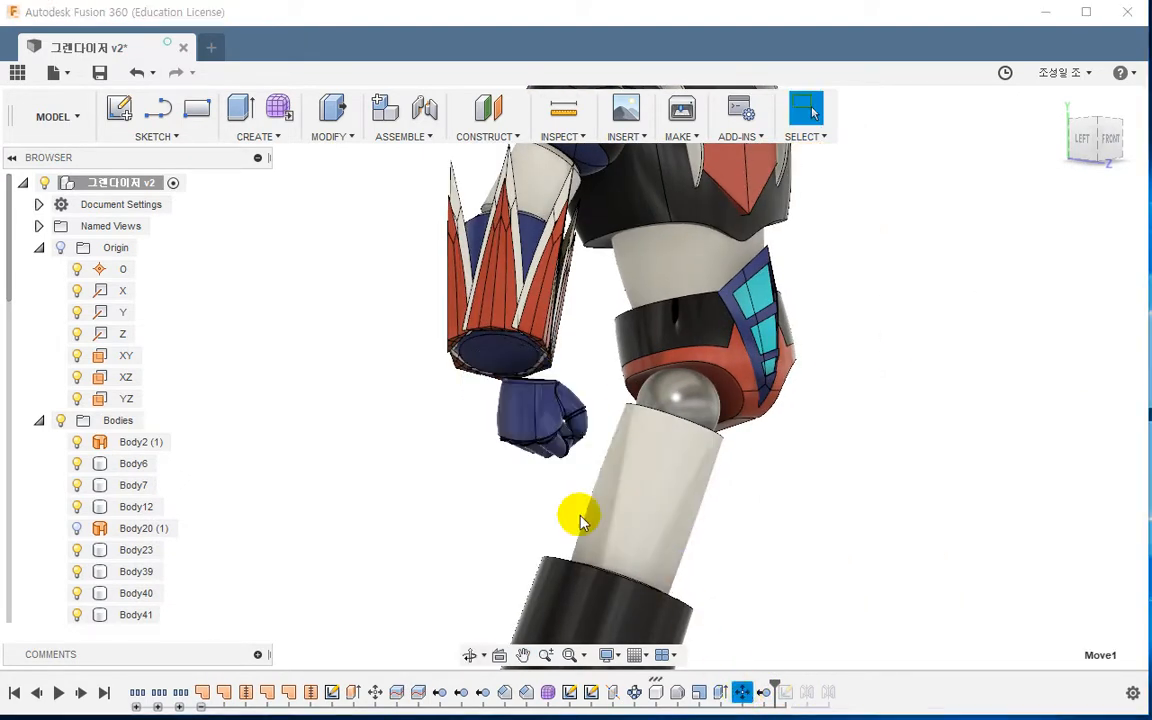
click(1120, 148)
scroll(775, 400, up, 2)
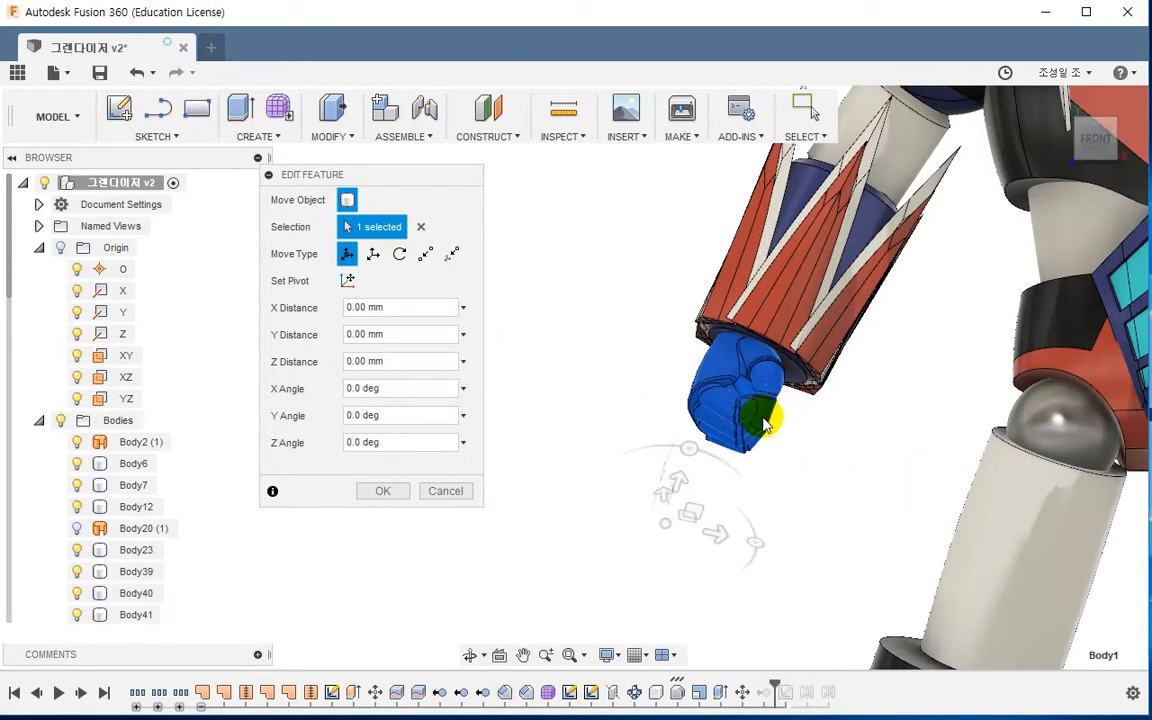
drag(720, 537, 728, 538)
shift+middle_drag(746, 470, 751, 498)
drag(750, 498, 753, 503)
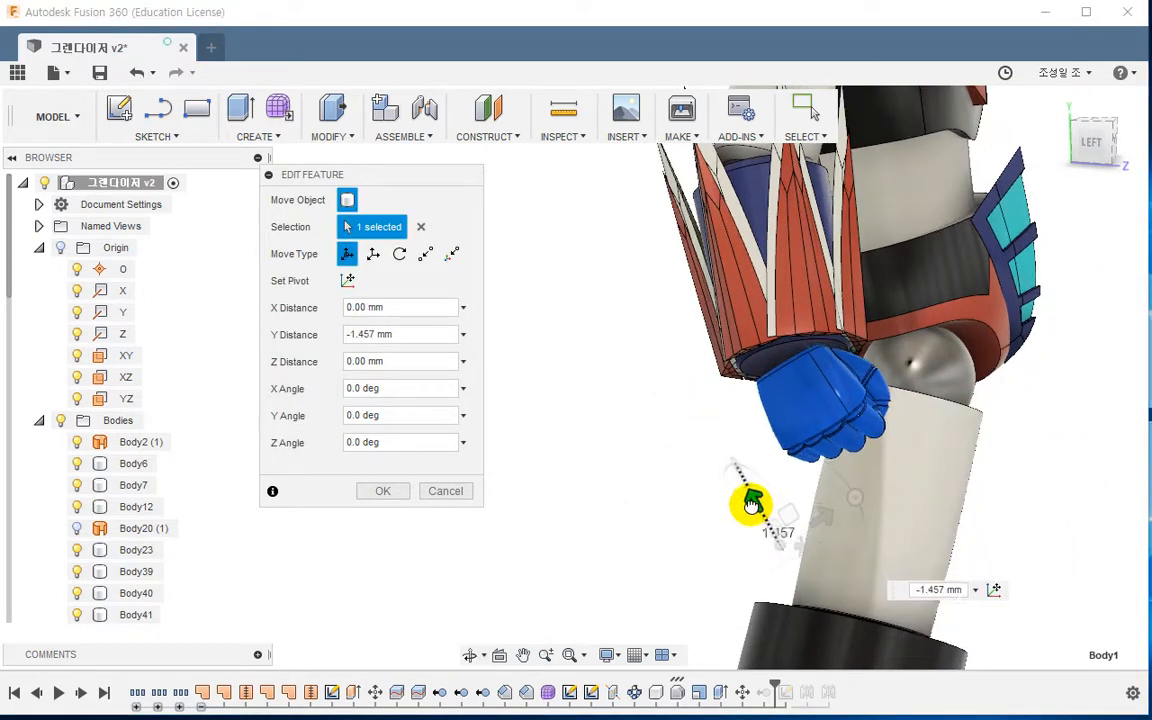
click(384, 491)
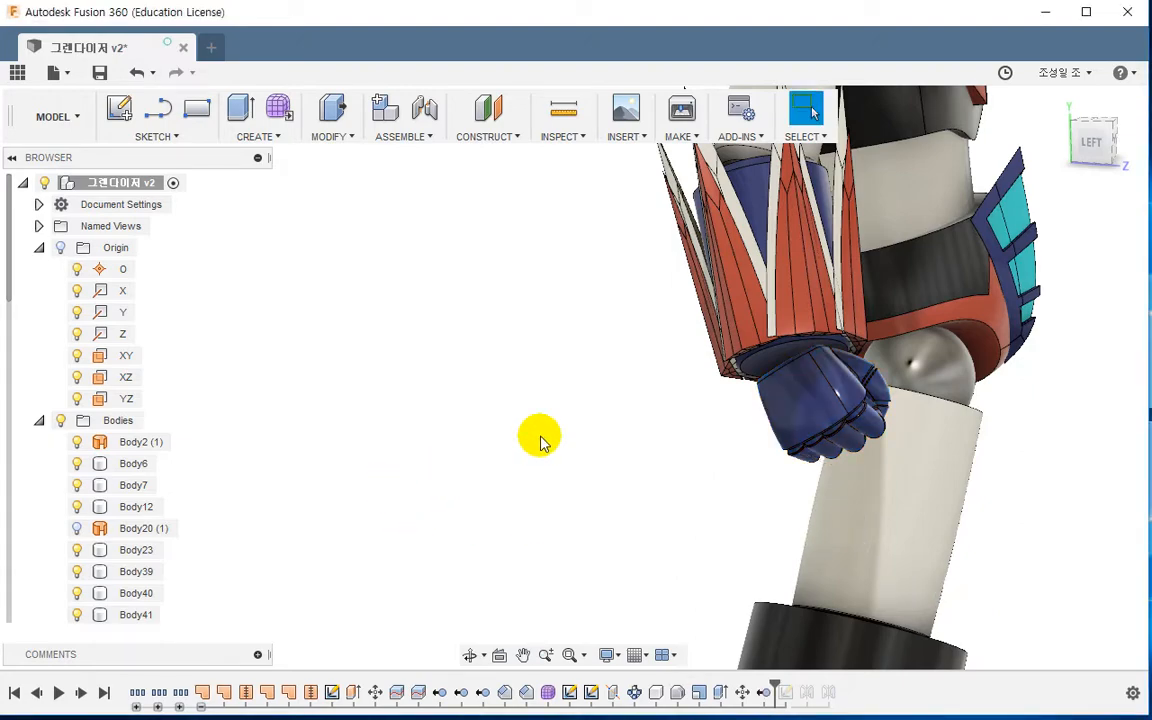
Expand the first timeline group and open the sculpted form that shapes the right forearm for editing
shift+middle_drag(615, 413, 510, 365)
scroll(635, 386, up, 2)
shift+middle_drag(640, 390, 673, 481)
scroll(668, 478, up, 1)
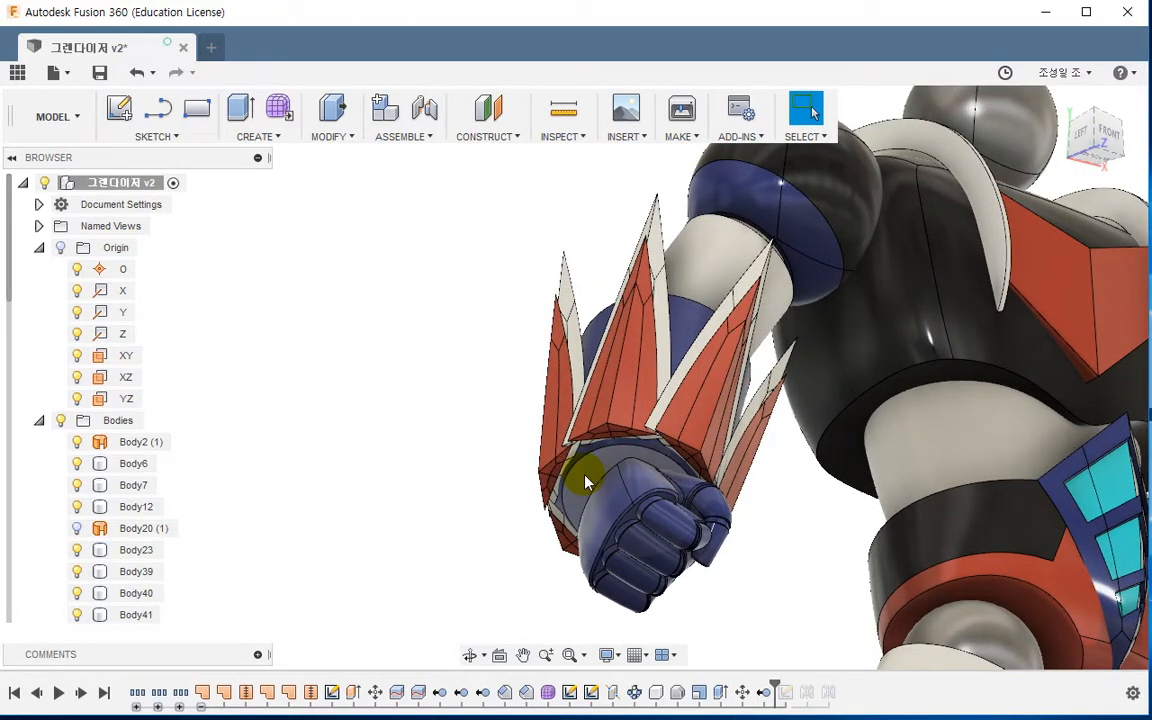
shift+middle_drag(597, 466, 599, 424)
click(714, 288)
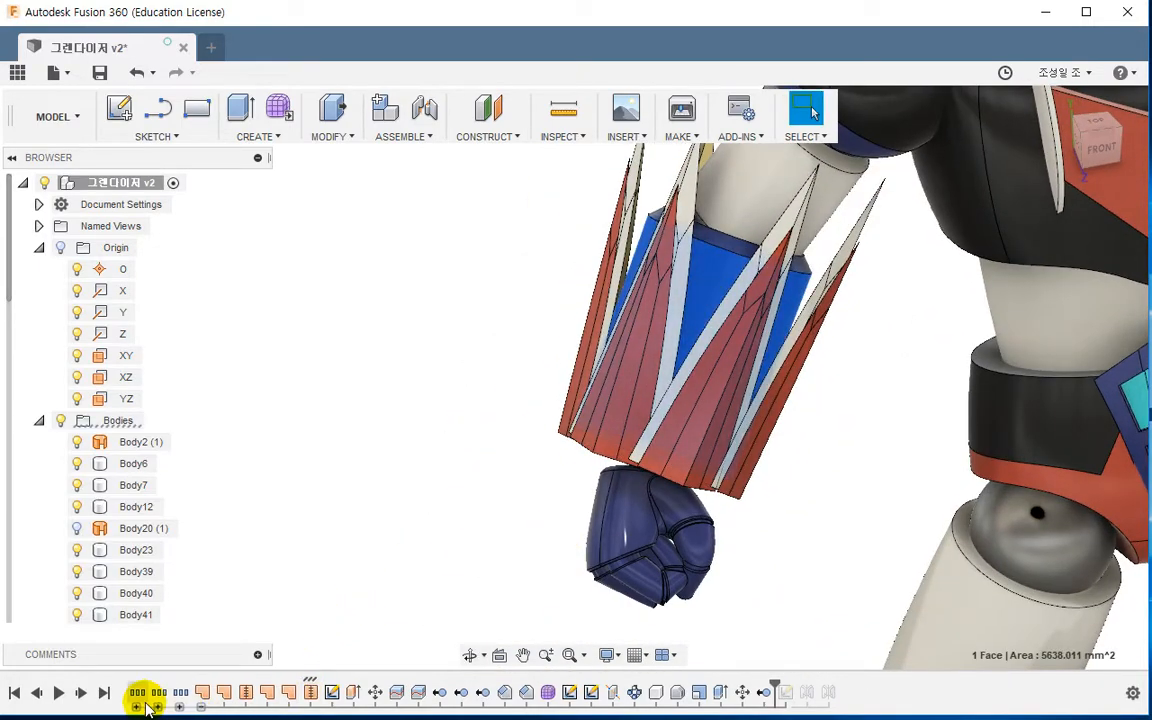
drag(147, 707, 140, 706)
double_click(179, 693)
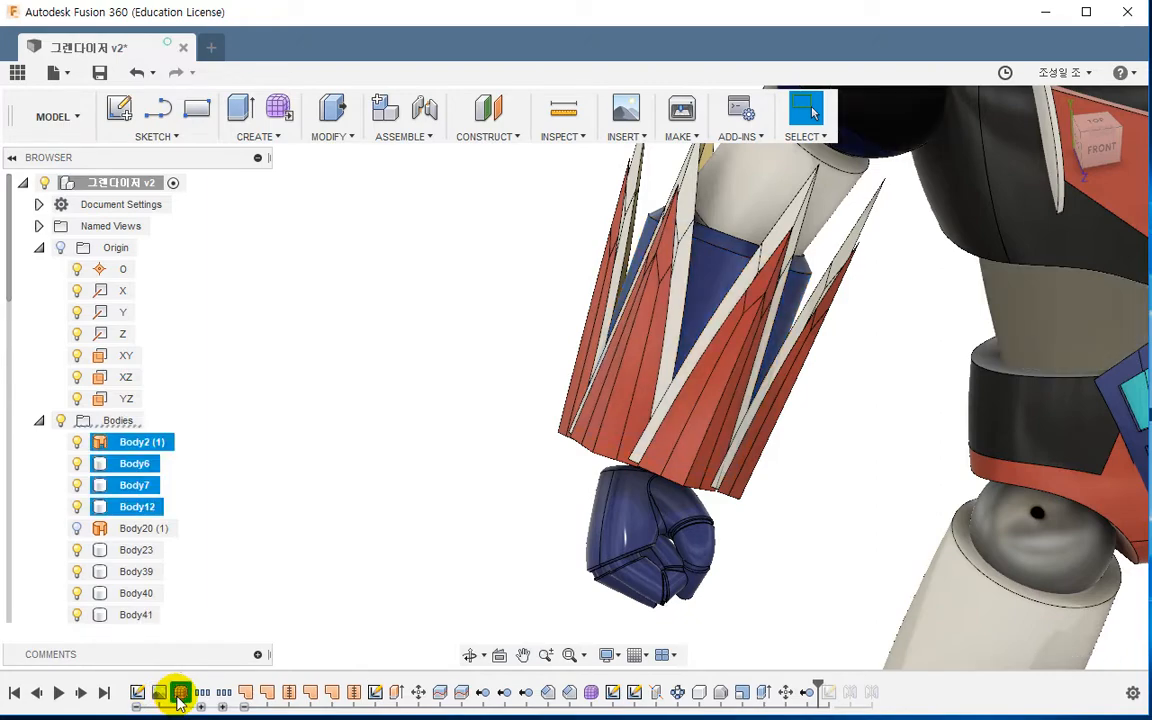
Scale the right forearm cylinder down slightly across its diameter with Edit Form, and finish the form
click(640, 337)
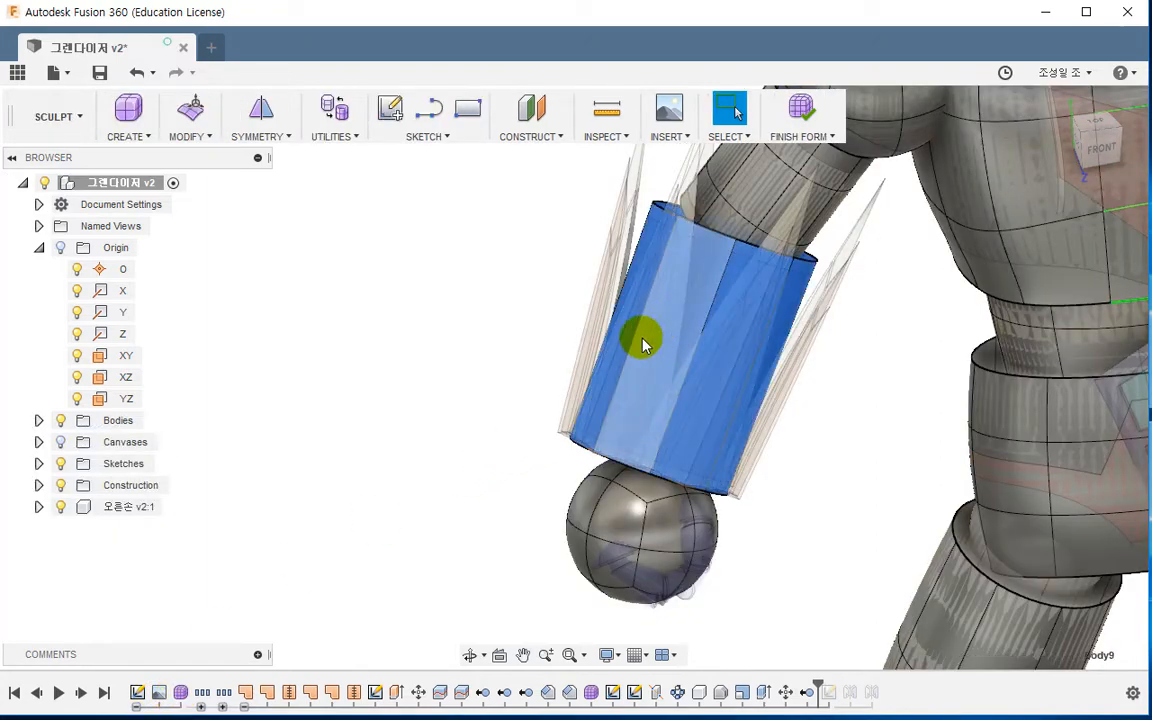
shift+middle_drag(640, 337, 508, 300)
click(185, 110)
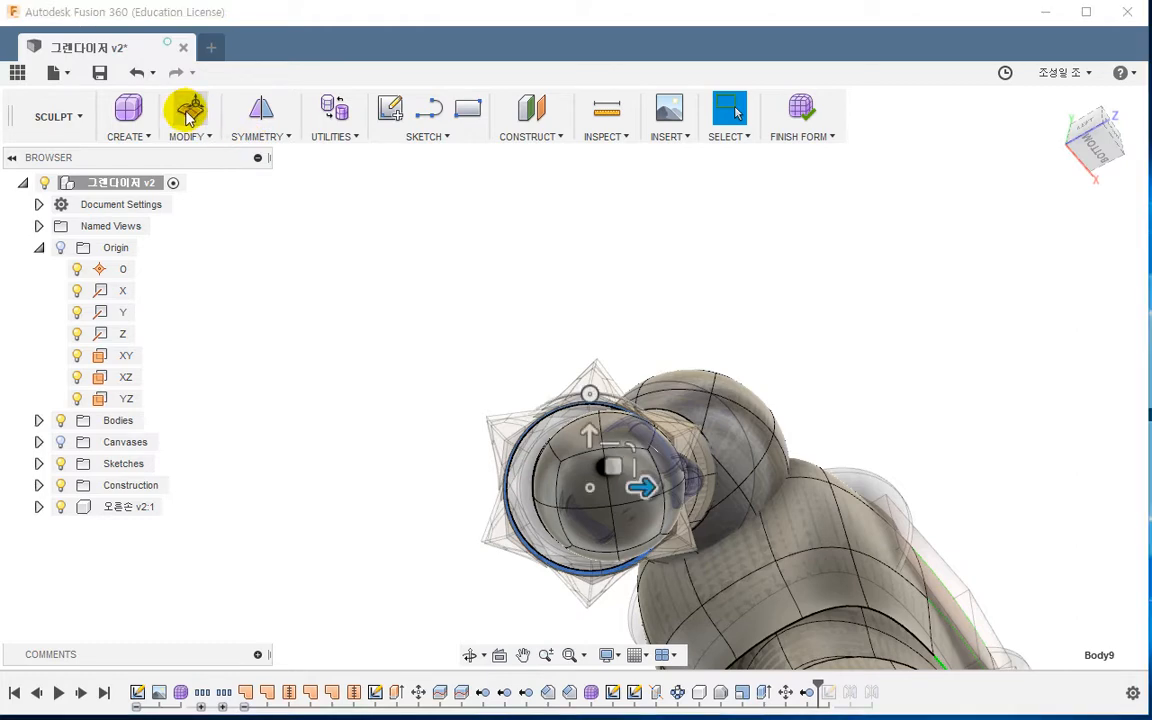
shift+middle_drag(771, 404, 666, 420)
scroll(670, 418, up, 2)
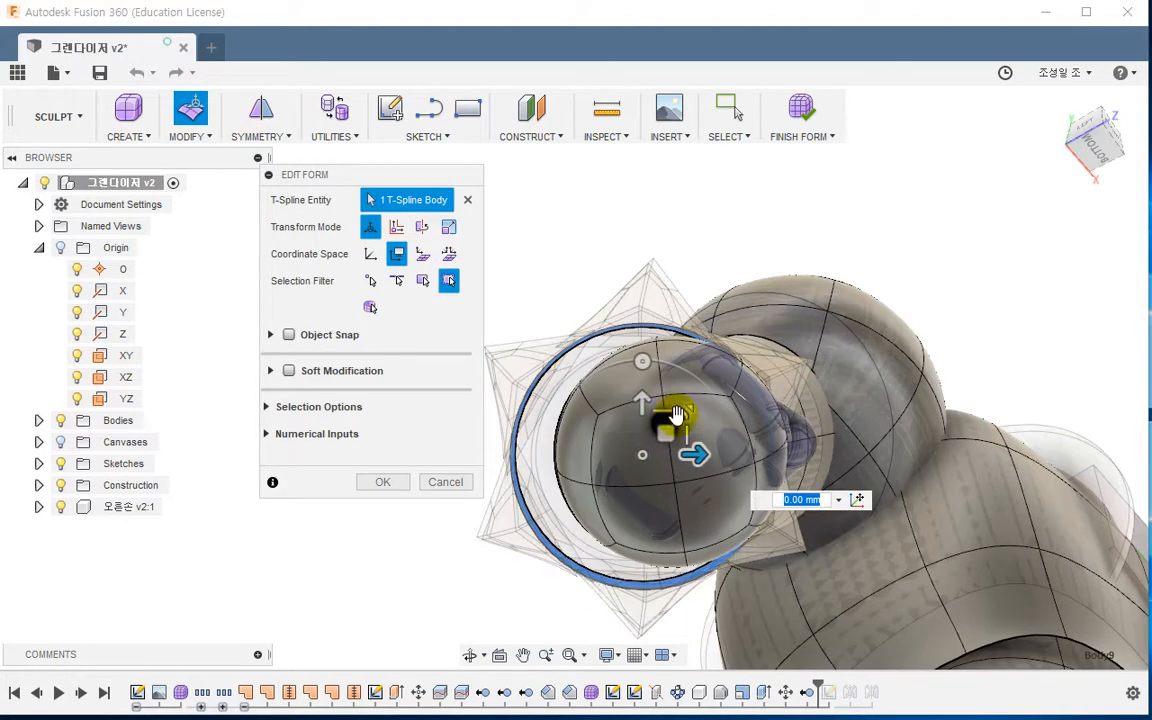
drag(679, 416, 677, 416)
click(398, 486)
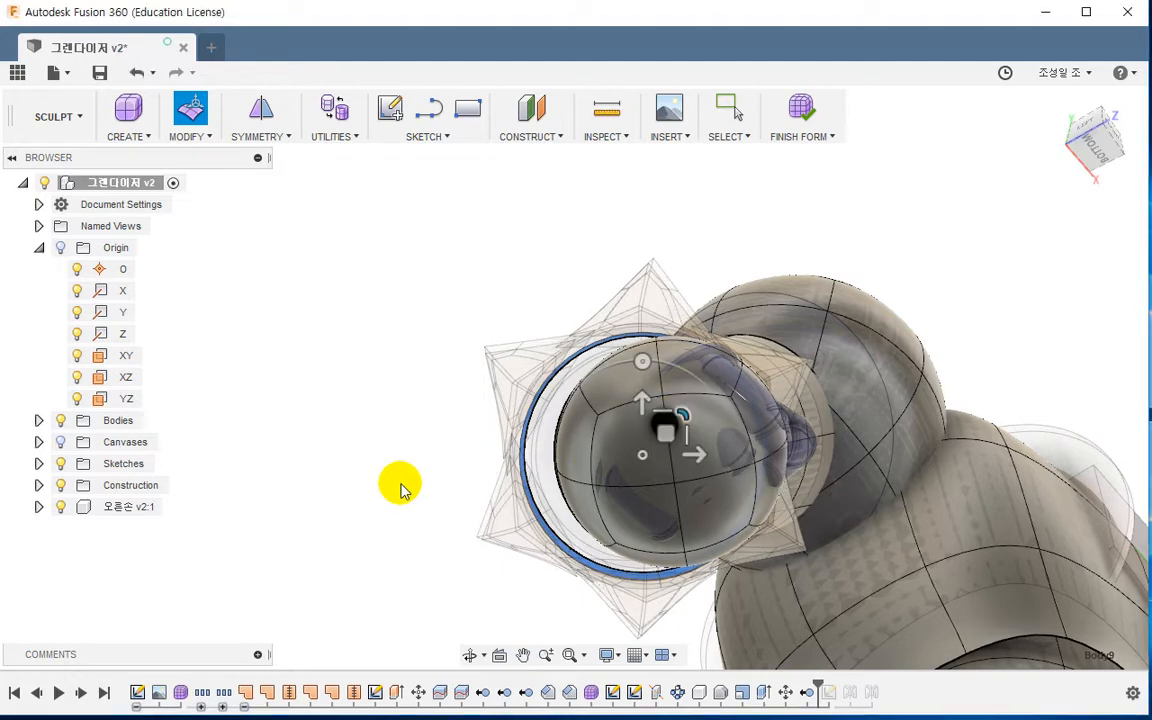
scroll(397, 469, down, 3)
shift+middle_drag(485, 414, 432, 533)
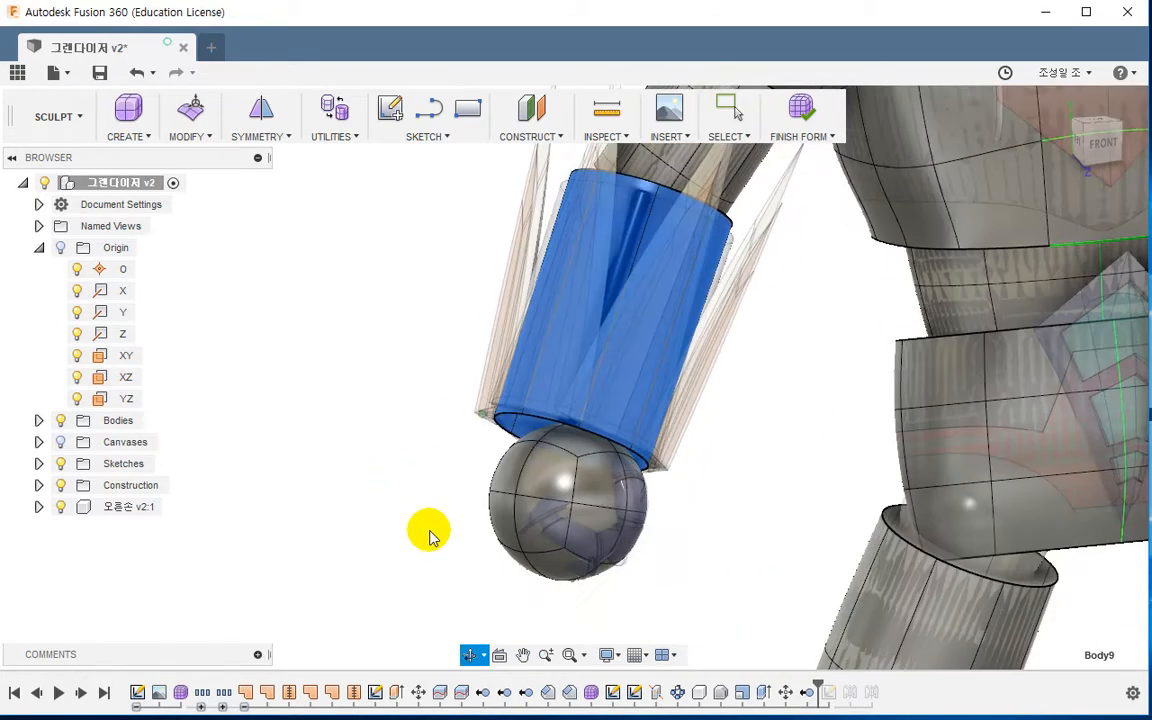
scroll(443, 489, down, 2)
shift+middle_drag(463, 443, 527, 334)
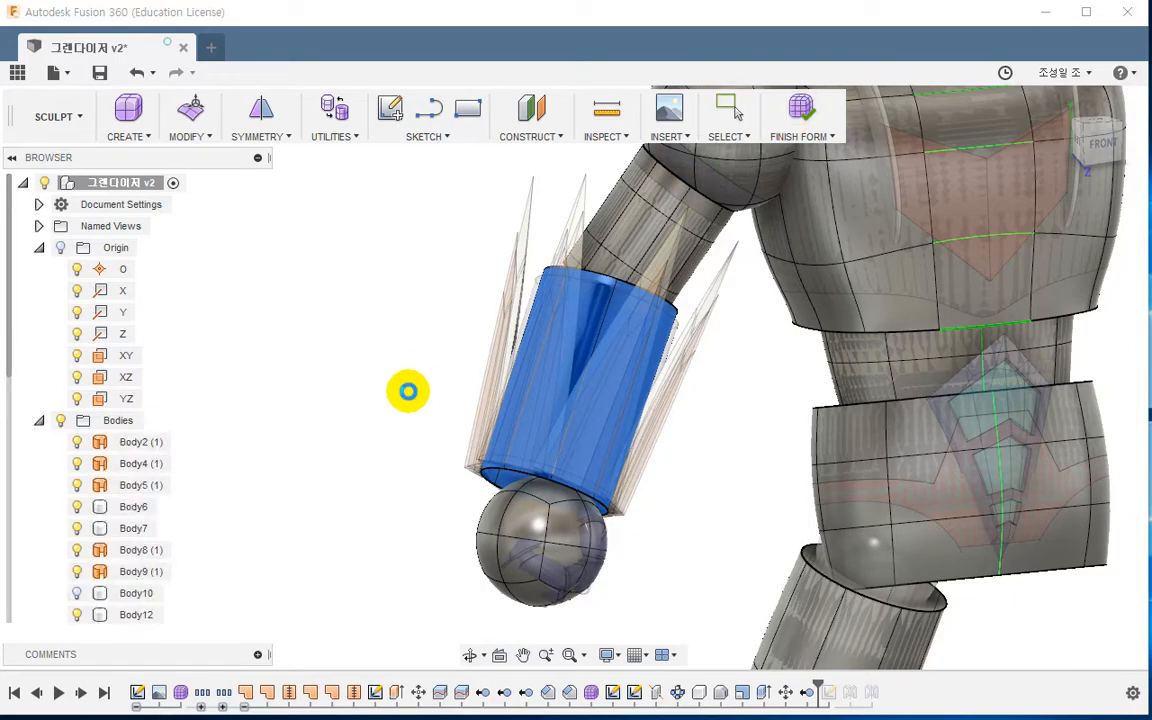
shift+middle_drag(415, 428, 570, 400)
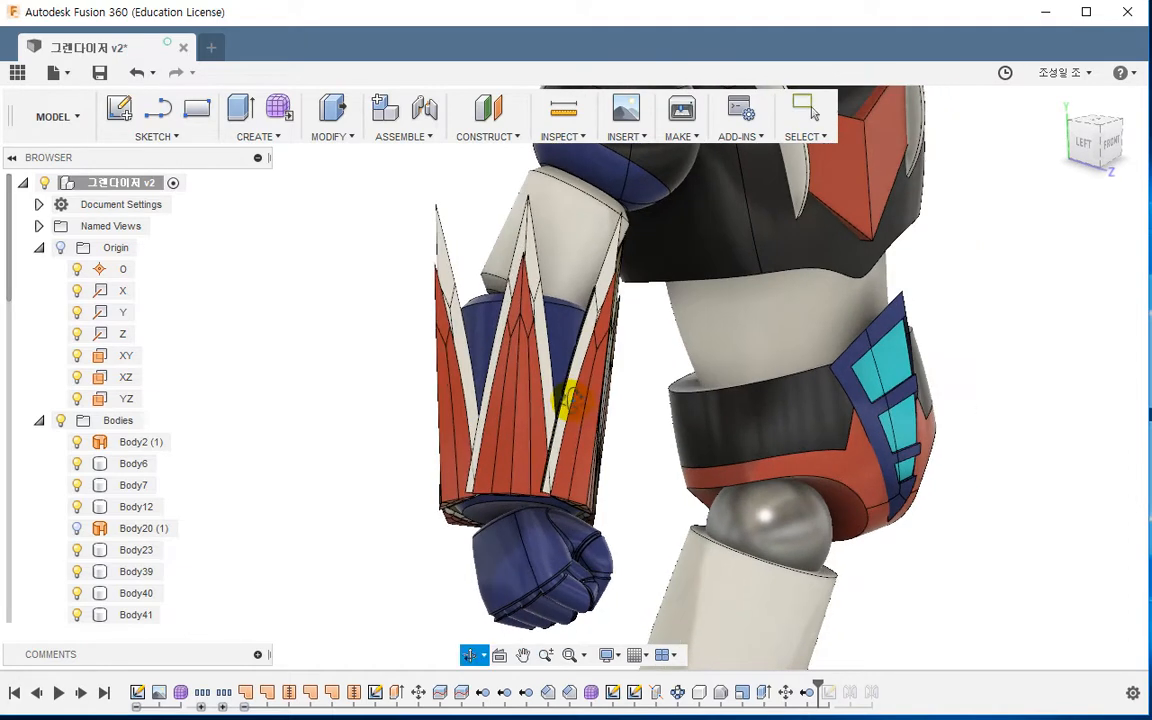
Roll the history back to just after the forearm spike form and open that form for editing
drag(817, 685, 596, 680)
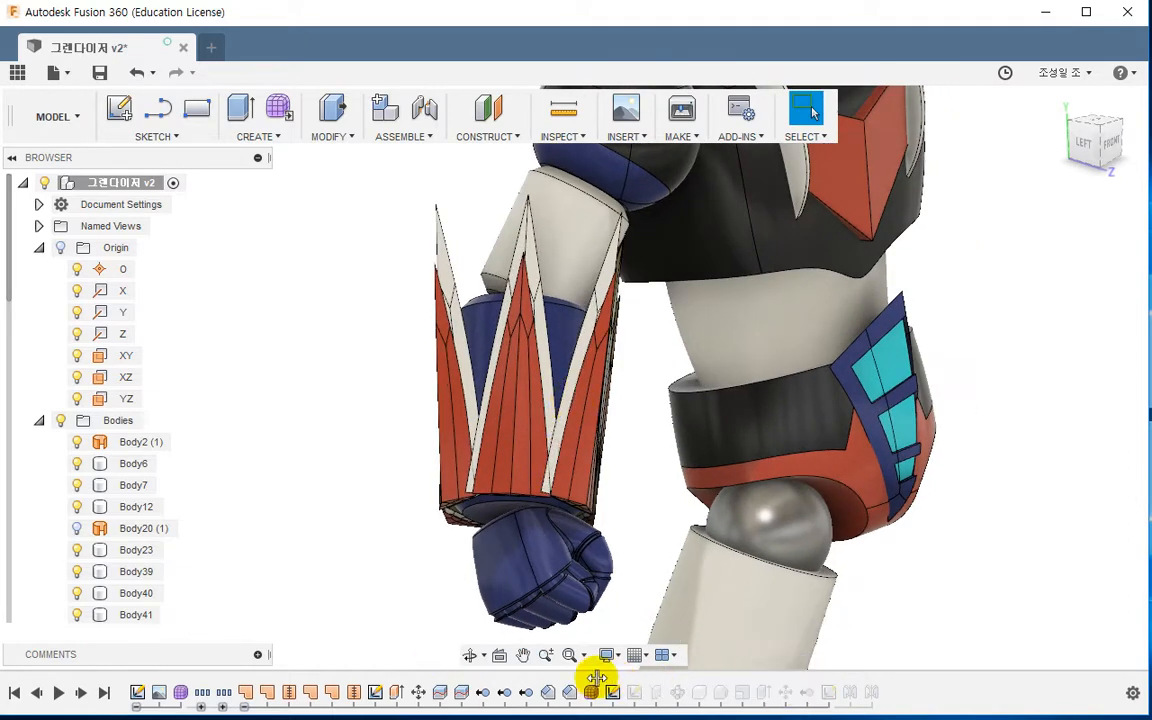
double_click(591, 692)
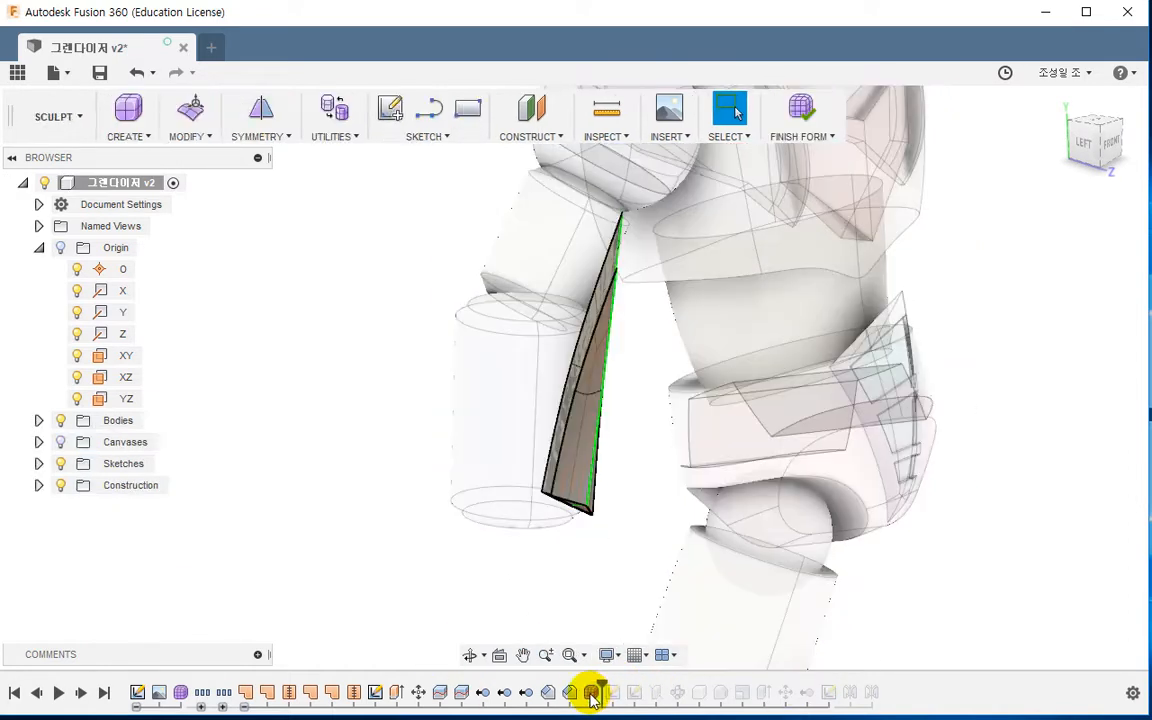
mouse_move(581, 574)
shift+middle_down()
mouse_move(591, 483)
mouse_move(592, 555)
shift+middle_up()
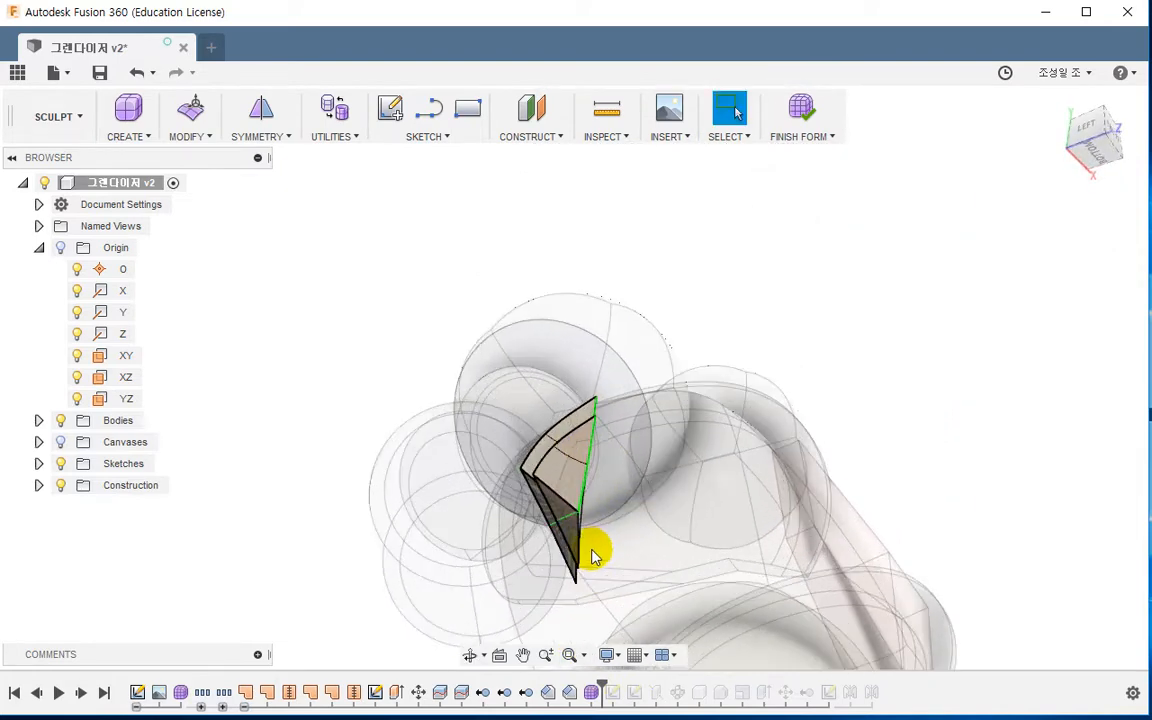
Move both spike T-Spline bodies together by about -2.01 mm and -0.94 mm with Edit Form, limiting selection to whole bodies
click(200, 135)
click(370, 307)
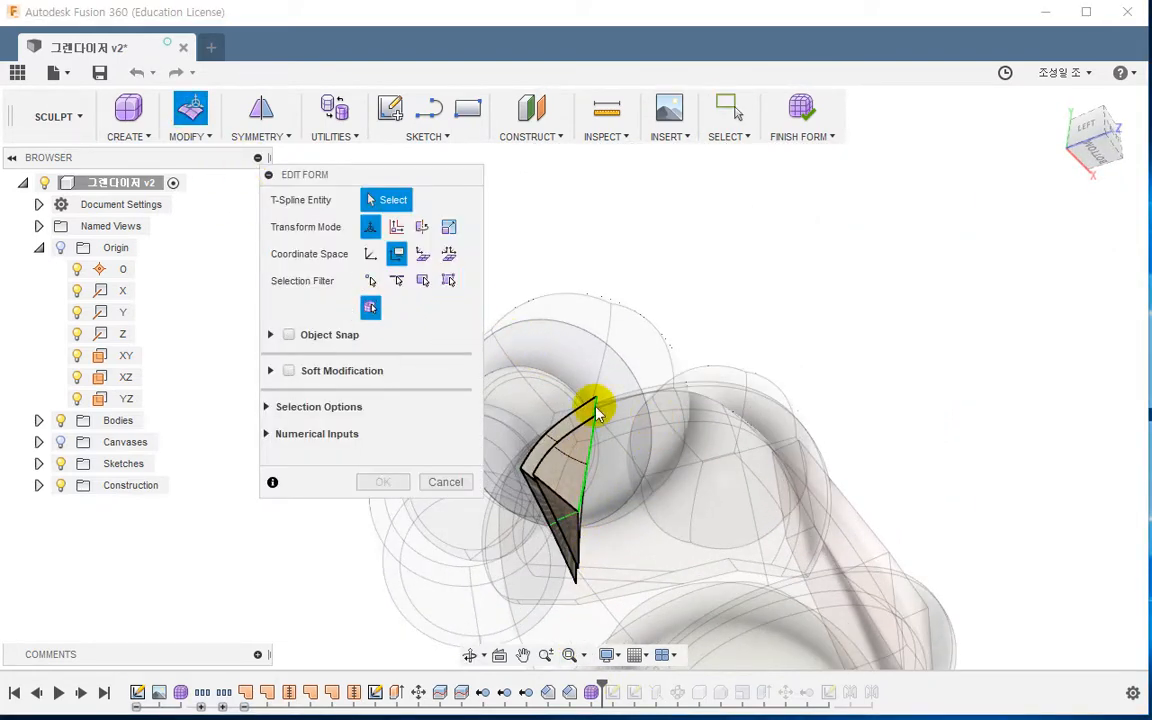
scroll(828, 440, up, 3)
click(670, 432)
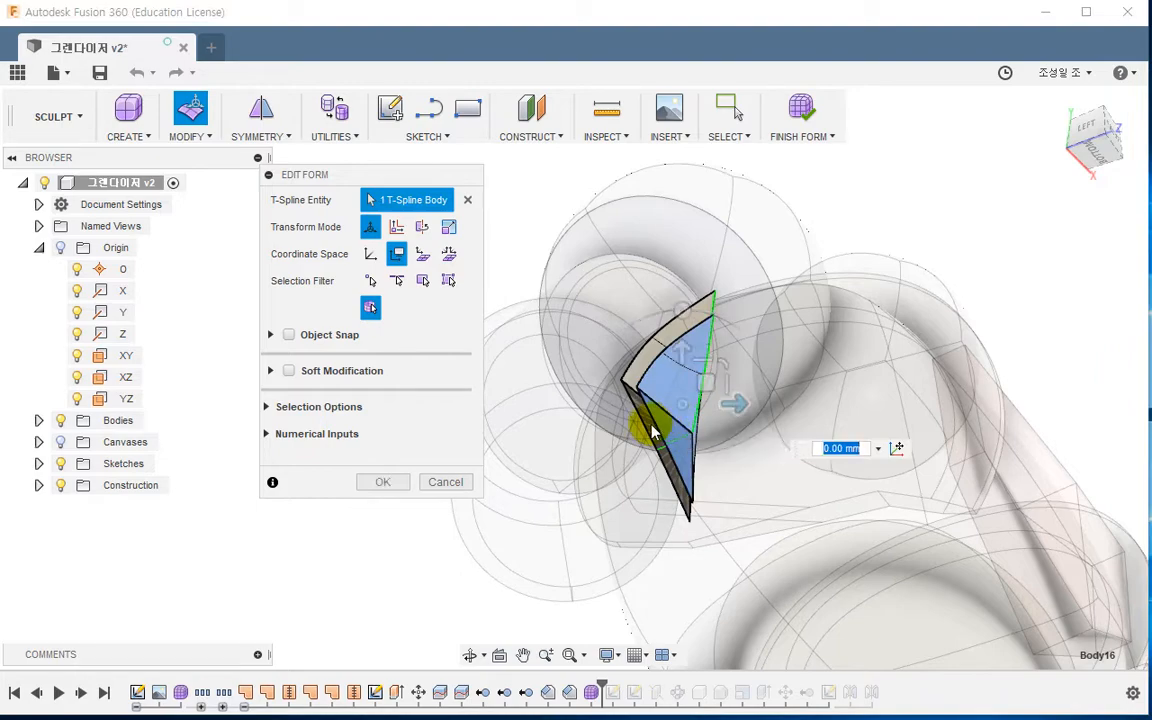
click(640, 415)
shift+middle_drag(617, 494, 727, 471)
drag(821, 385, 805, 386)
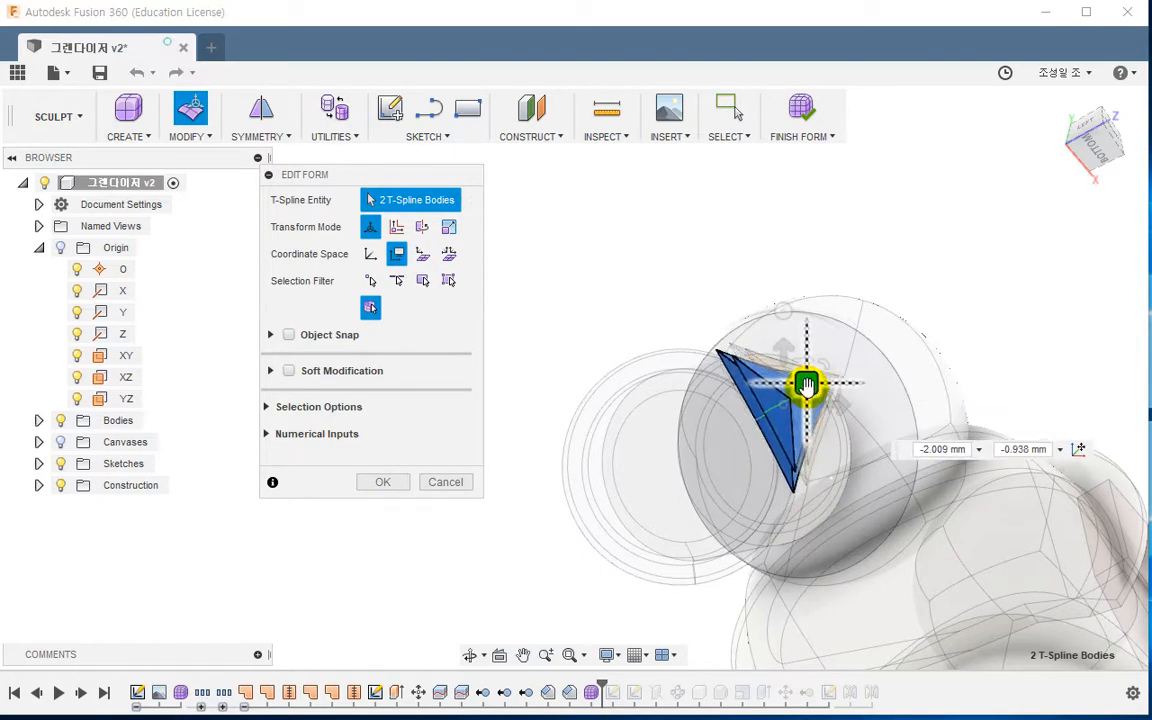
Rotate both spike bodies about -3.3 degrees in the side view, shift them about 0.16 mm vertically, and finish the form
shift+middle_drag(646, 423, 792, 530)
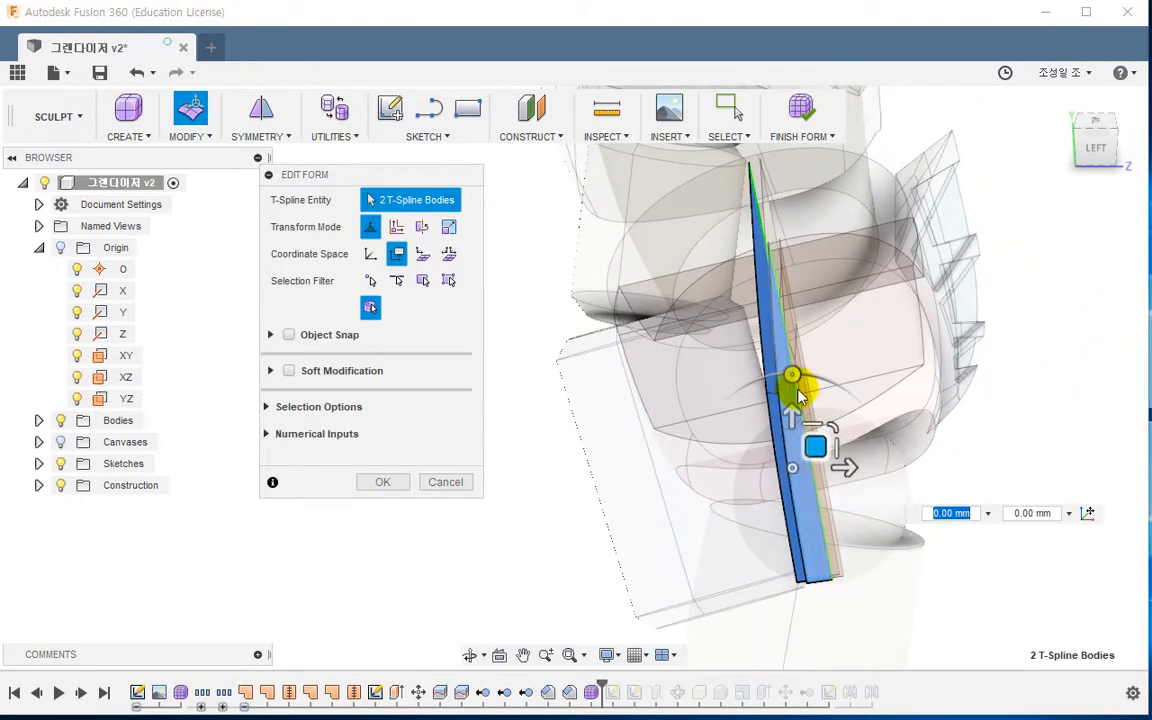
drag(792, 374, 799, 376)
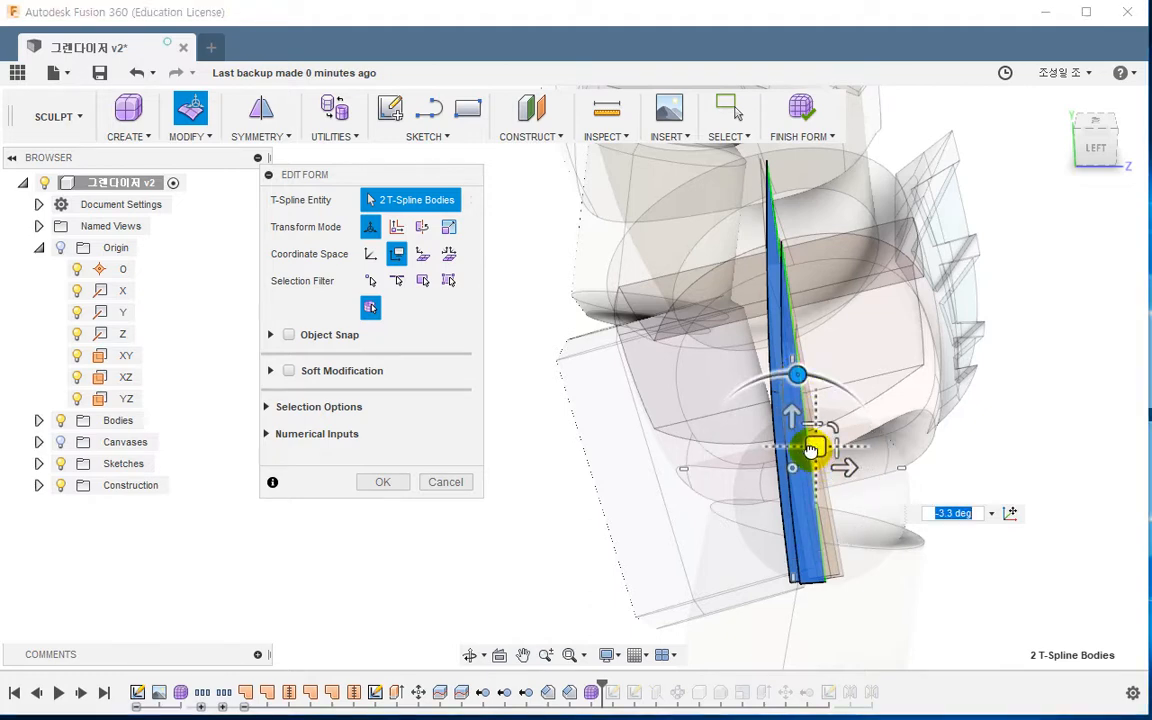
drag(811, 450, 813, 448)
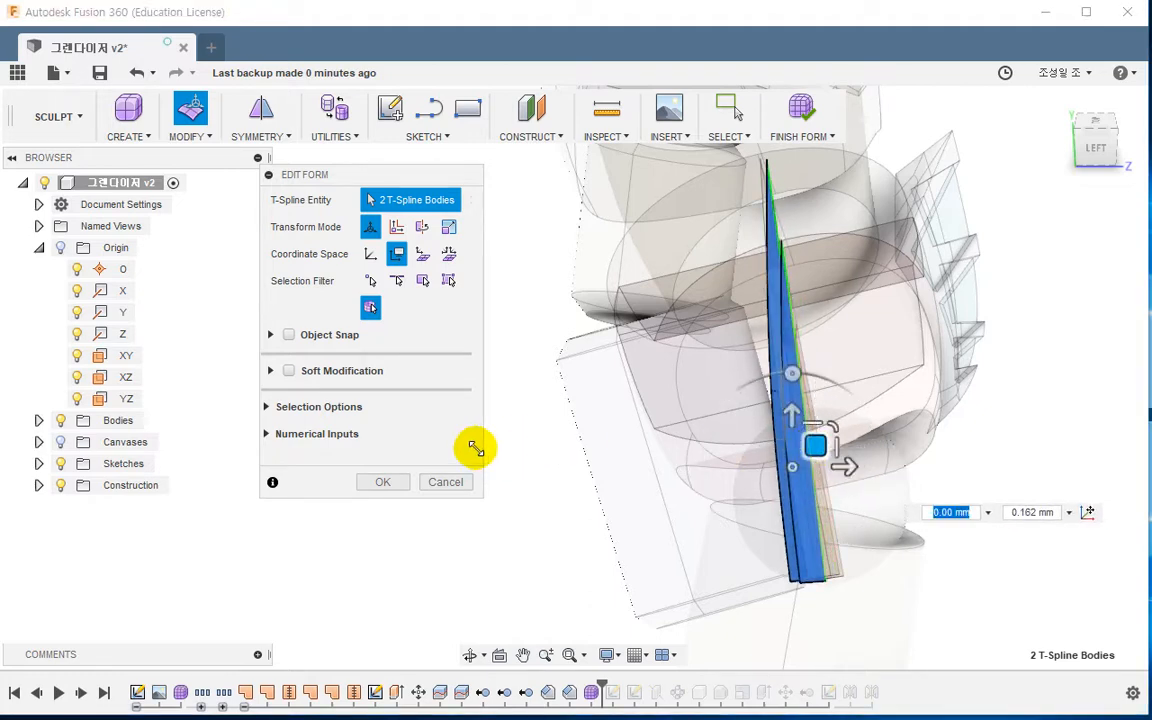
click(385, 483)
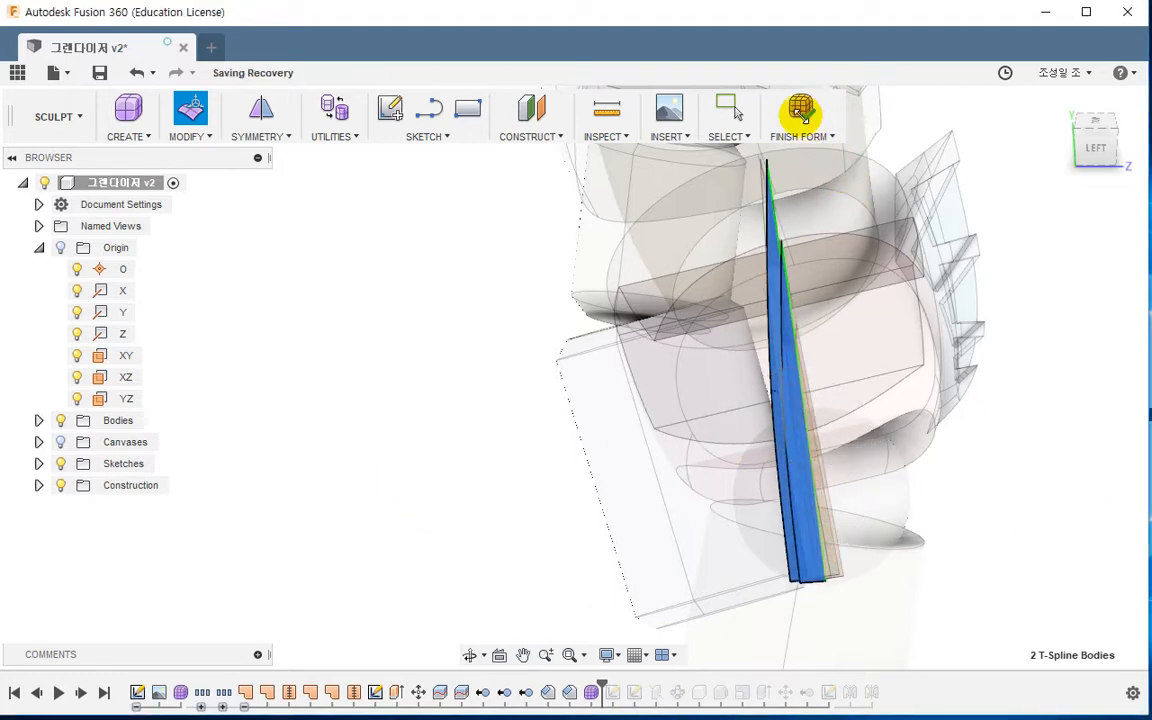
click(800, 107)
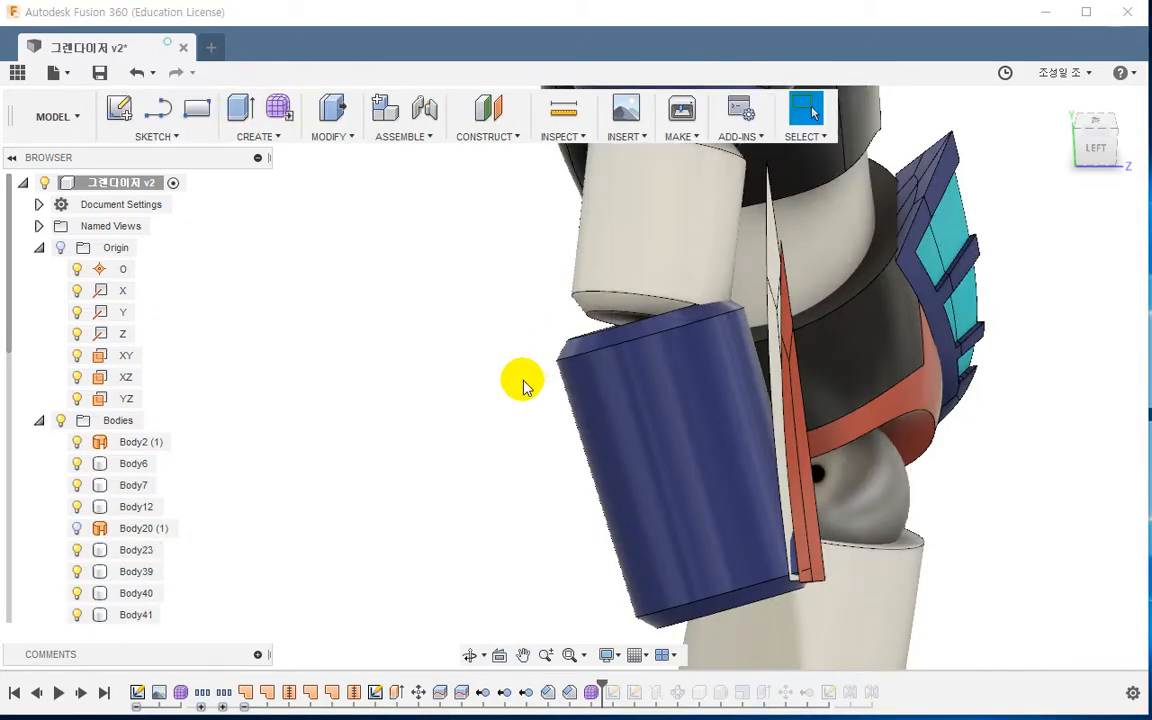
Reopen the spike form, move both spike bodies together by about 0.66 mm and 0.39 mm seen from below, and finish the form
shift+middle_drag(628, 590, 720, 610)
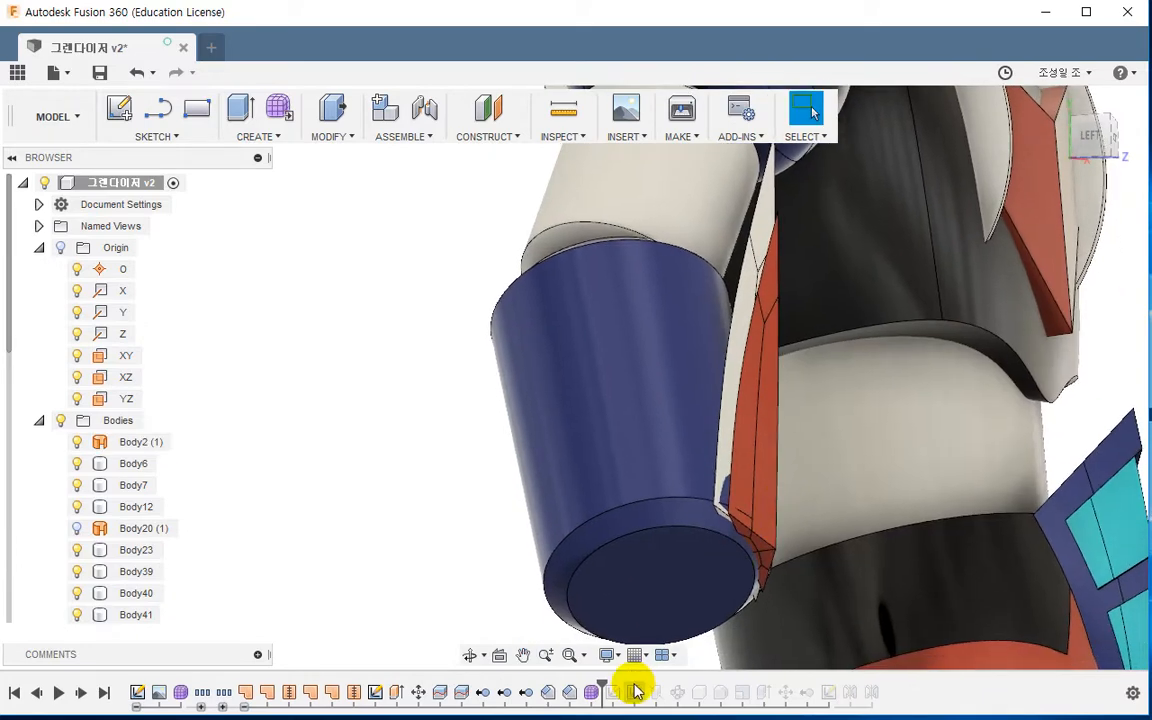
double_click(589, 695)
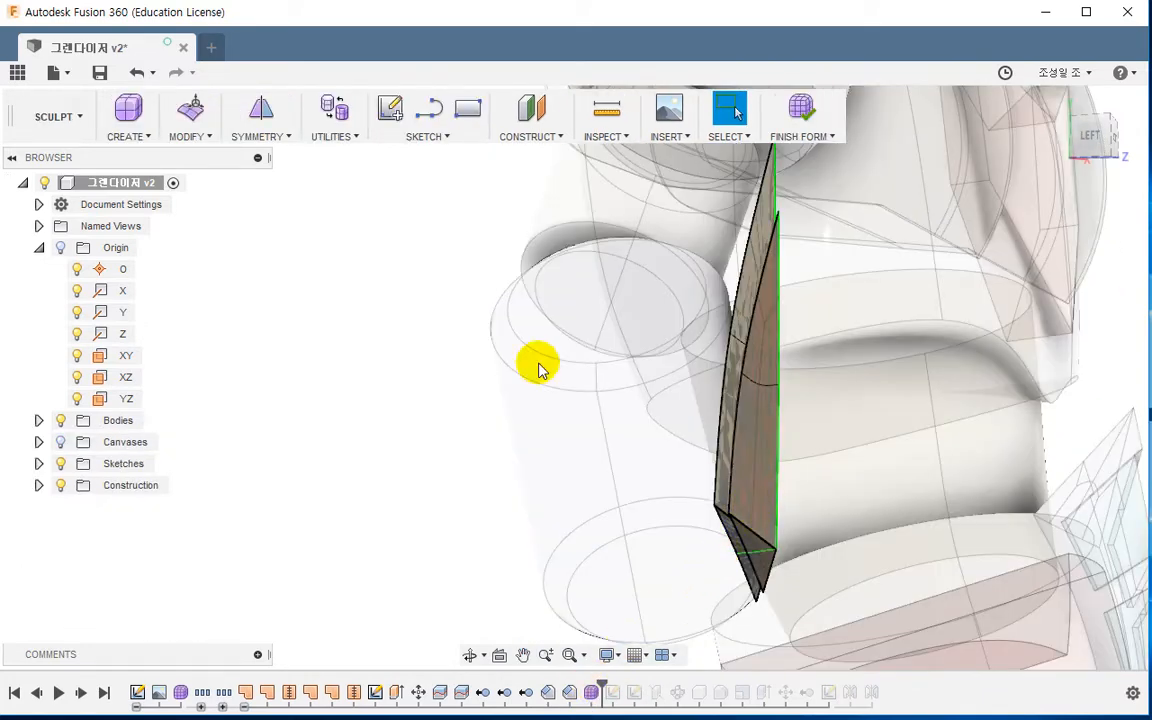
click(192, 110)
click(728, 483)
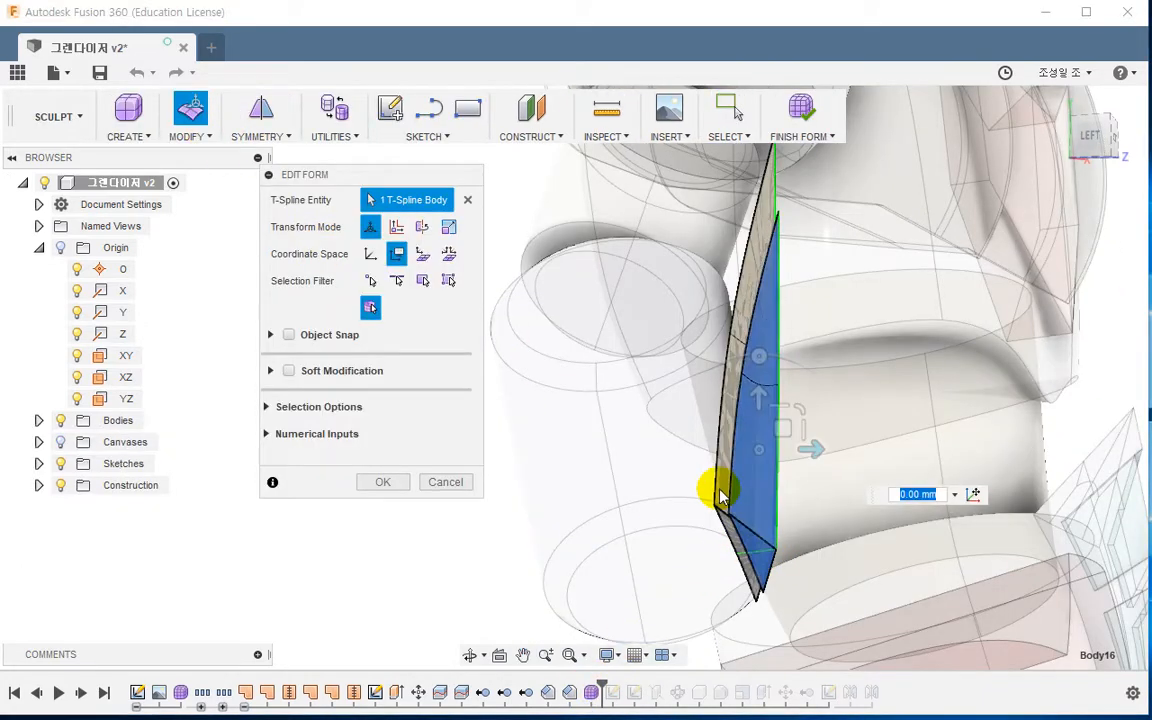
click(730, 548)
shift+middle_drag(764, 532, 746, 463)
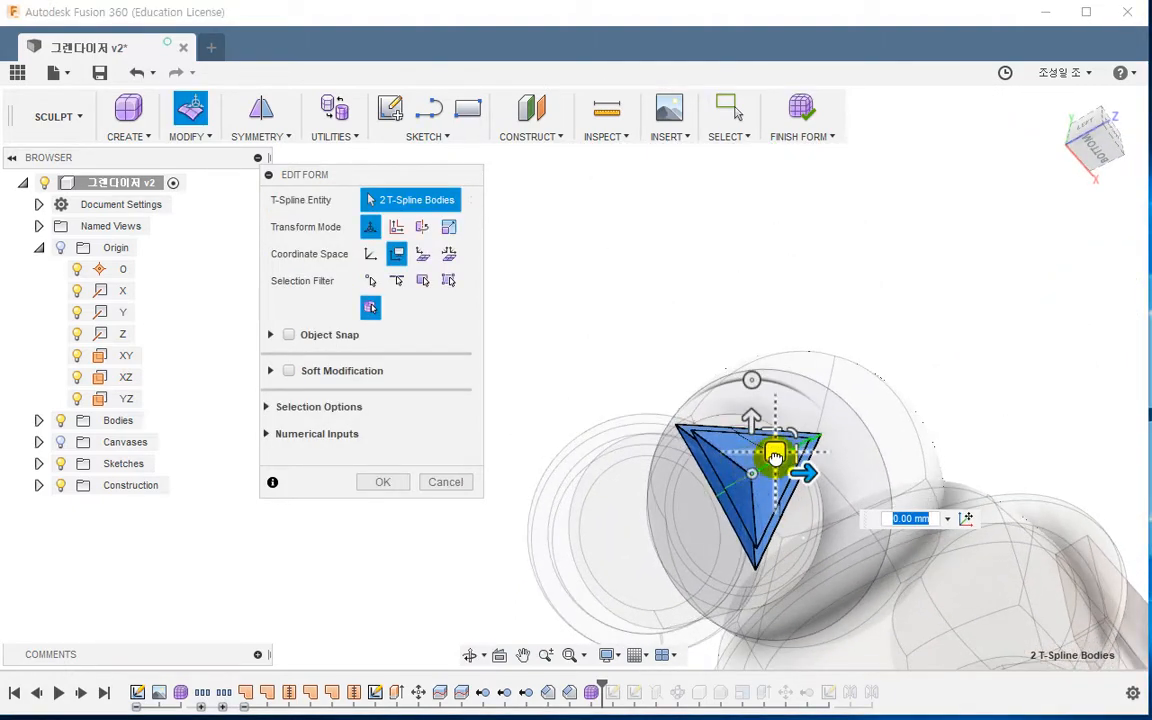
drag(766, 458, 779, 457)
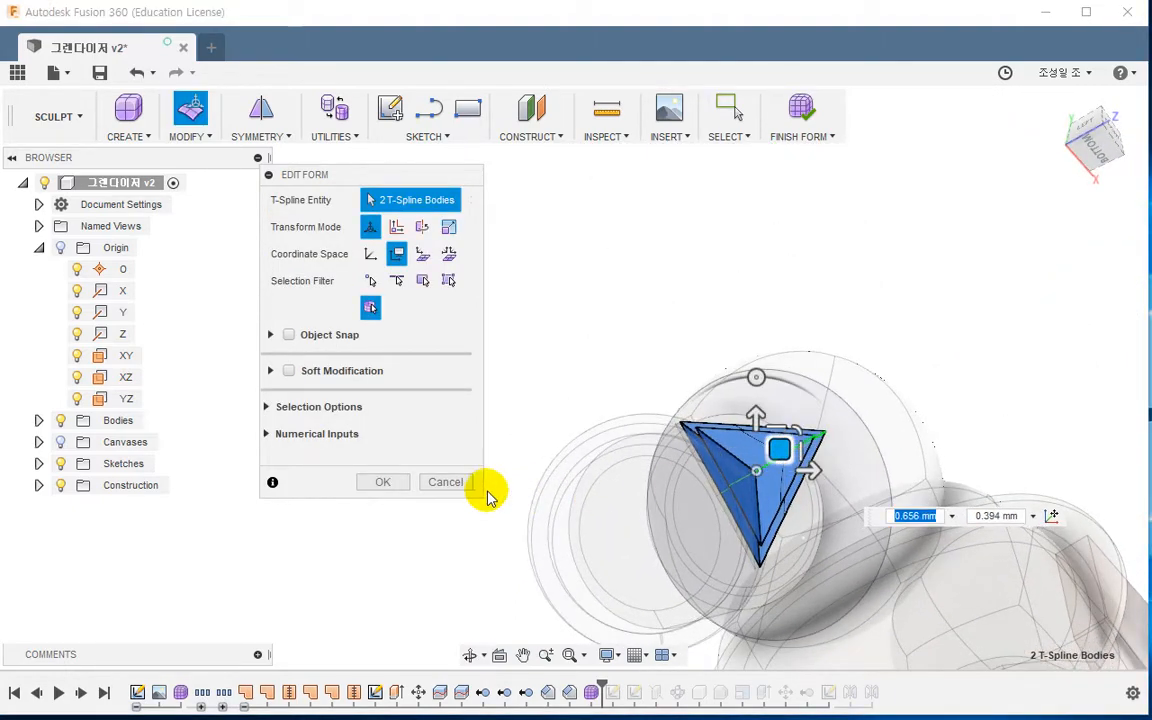
click(383, 482)
scroll(507, 427, down, 2)
shift+middle_drag(507, 427, 735, 187)
click(801, 108)
mouse_move(450, 432)
shift+middle_down()
mouse_move(476, 437)
mouse_move(354, 458)
mouse_move(347, 432)
mouse_move(373, 363)
shift+middle_up()
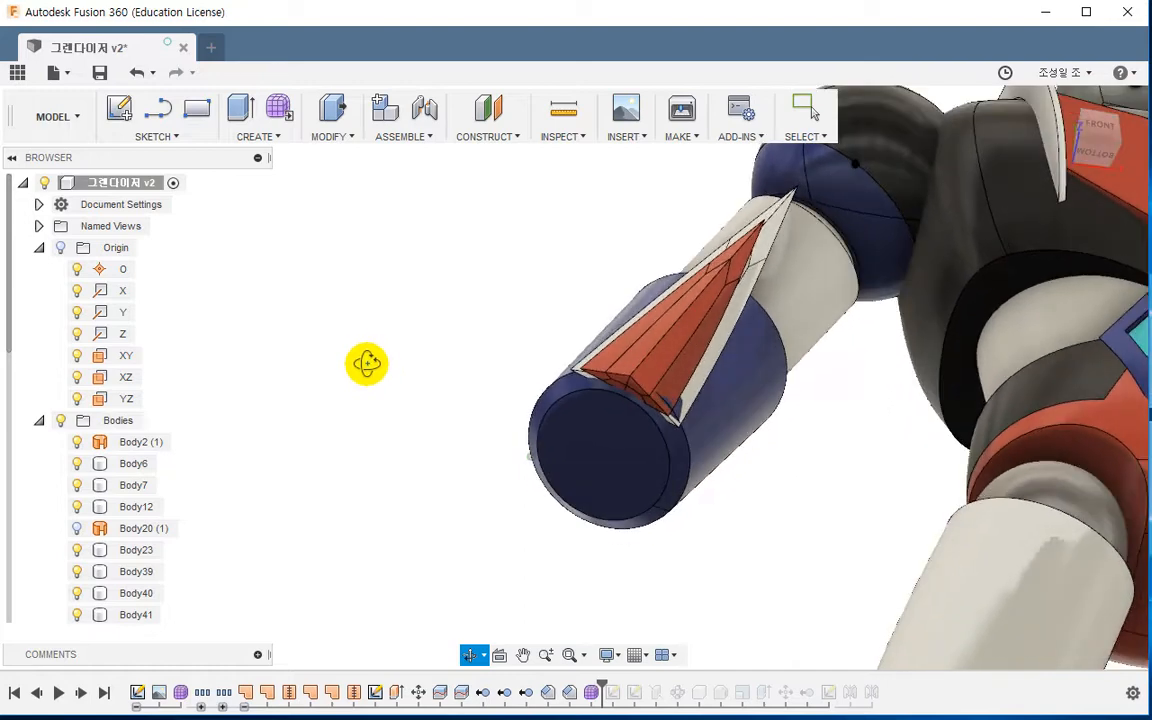
Reopen the spike form, move both spike T-Spline bodies together by about 0.64 mm and -0.13 mm in the end view, and finish the form
scroll(679, 424, up, 2)
double_click(598, 692)
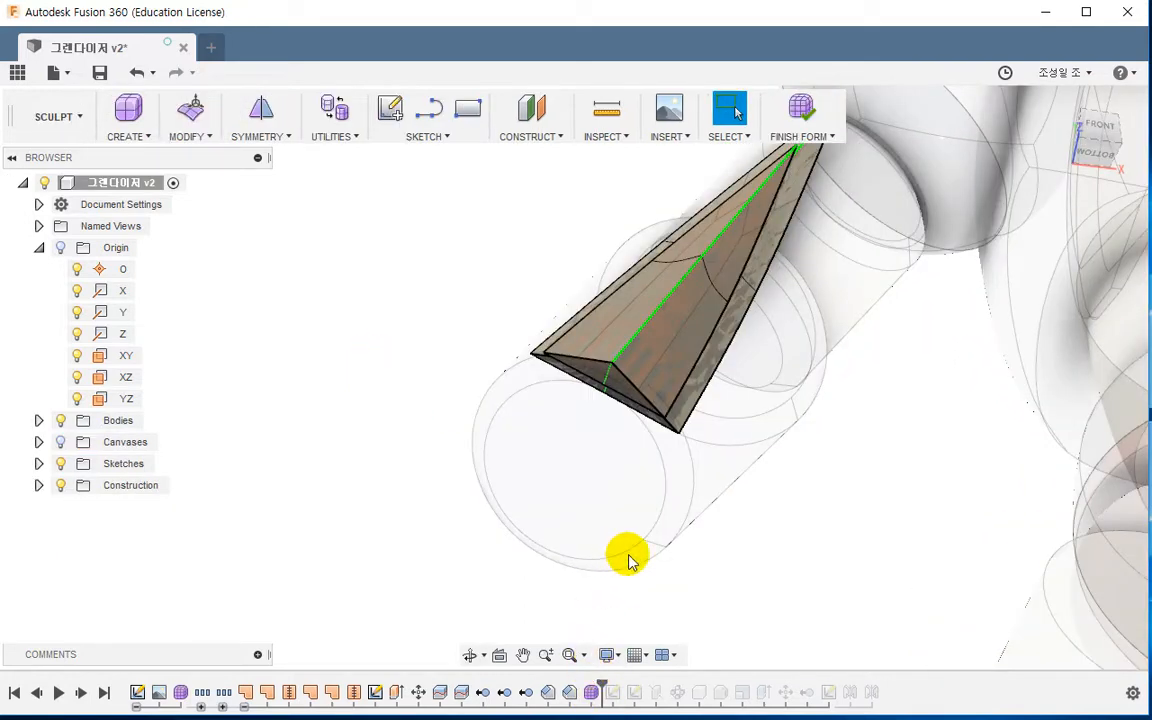
click(618, 387)
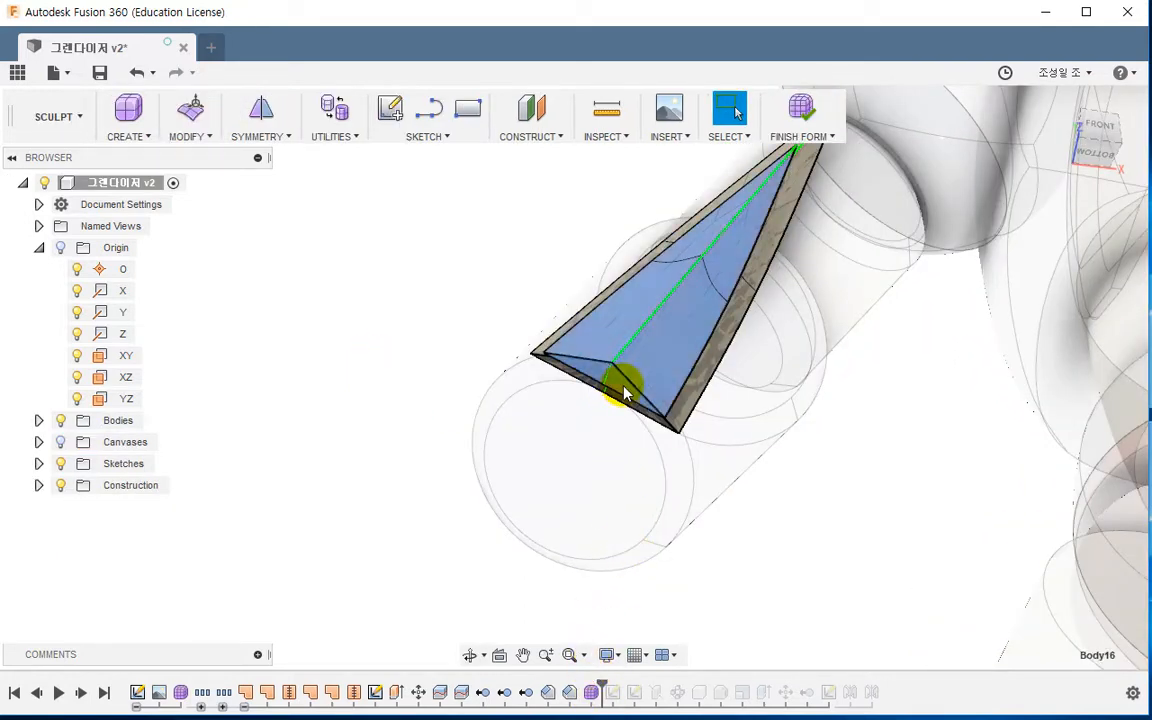
click(190, 108)
click(700, 388)
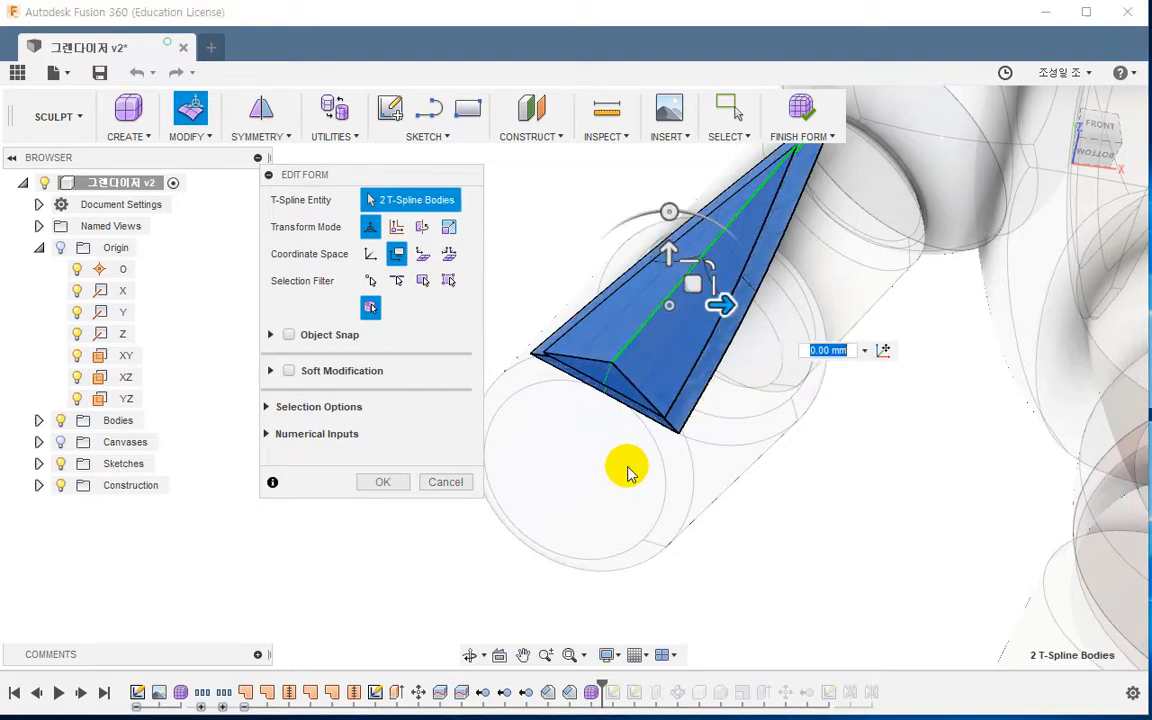
shift+middle_drag(625, 470, 733, 437)
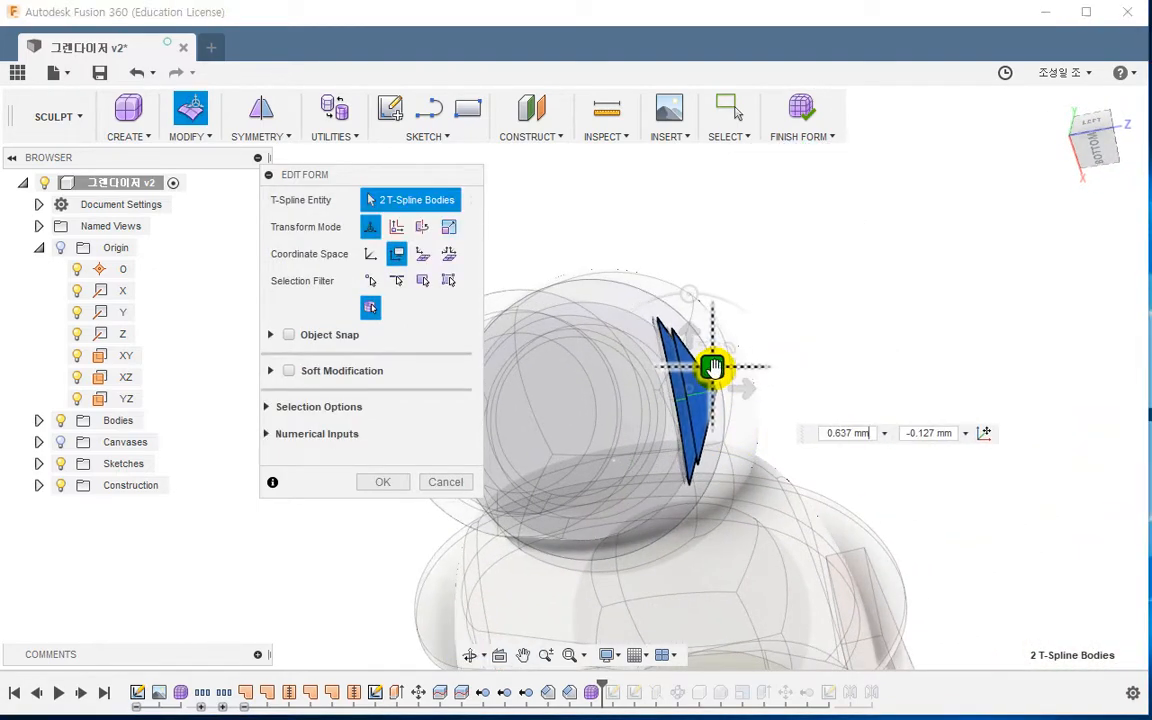
click(800, 125)
shift+middle_drag(818, 231, 655, 530)
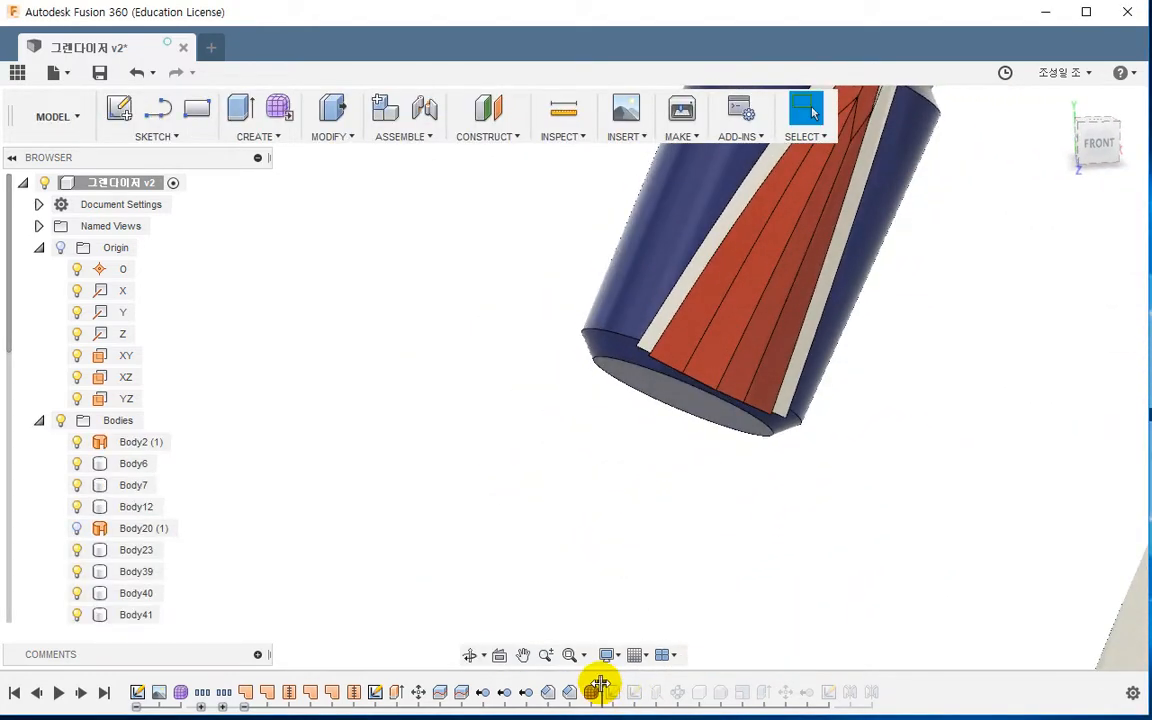
Roll the history forward to the end so the complete robot with both mirrored arms and legs is rebuilt
drag(600, 684, 808, 684)
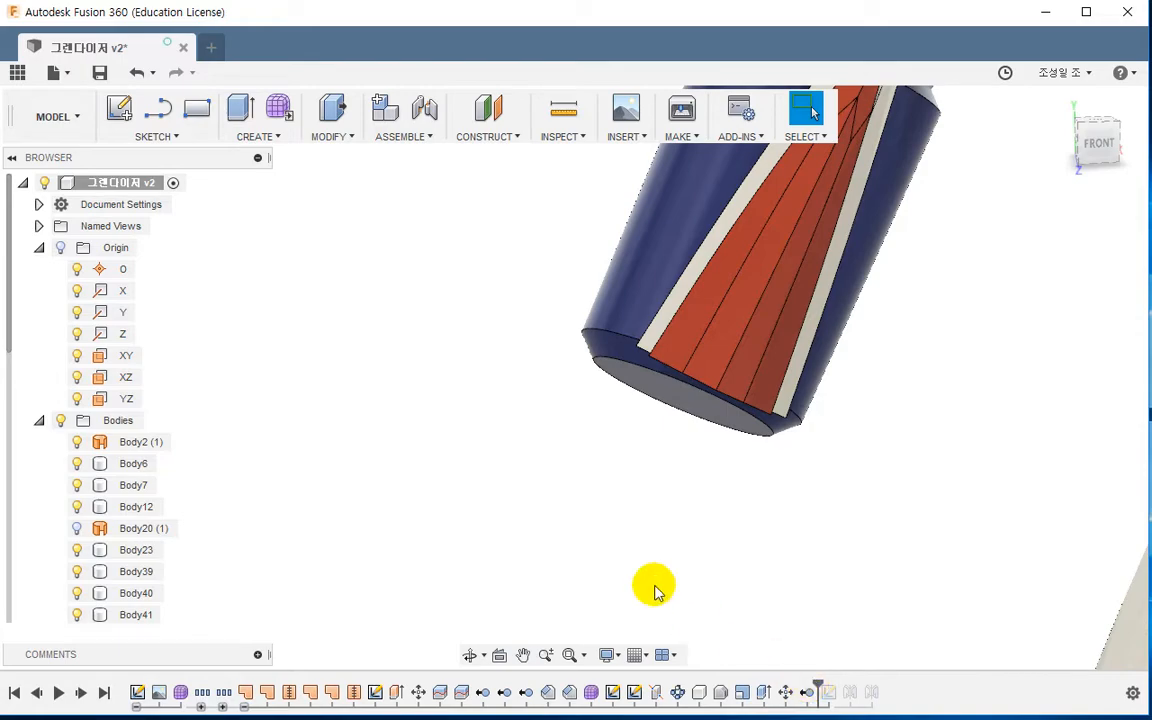
scroll(603, 568, down, 6)
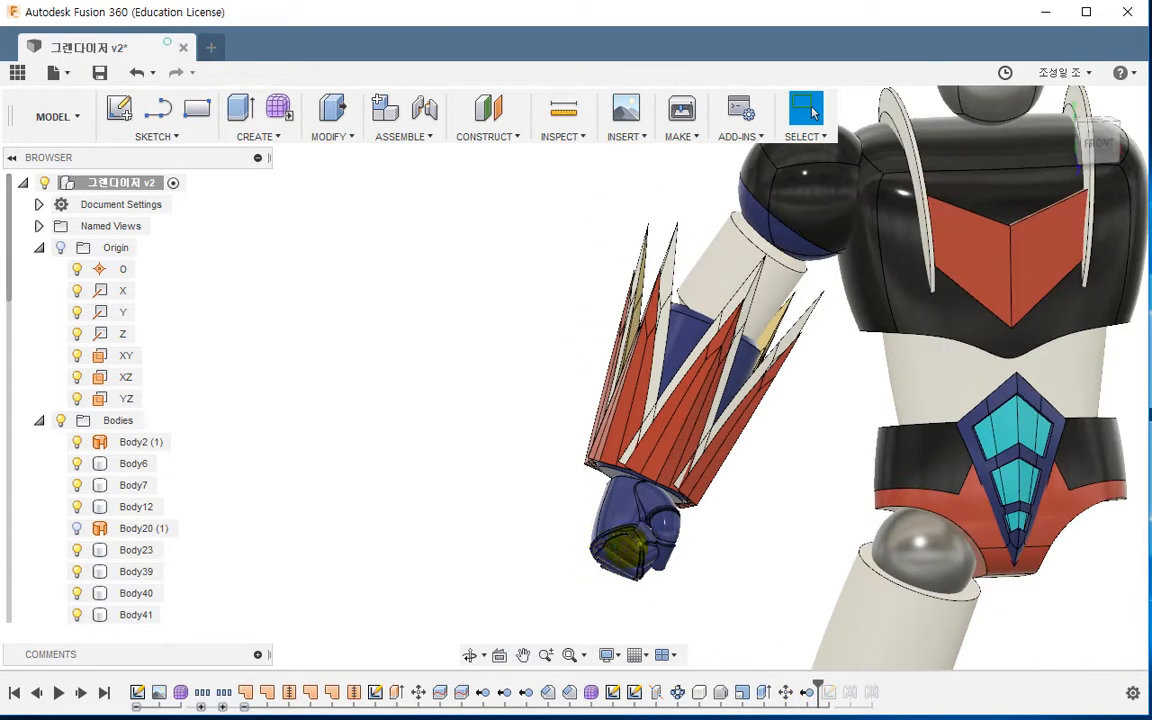
shift+middle_drag(623, 548, 628, 539)
scroll(637, 542, down, 3)
middle_drag(712, 596, 562, 476)
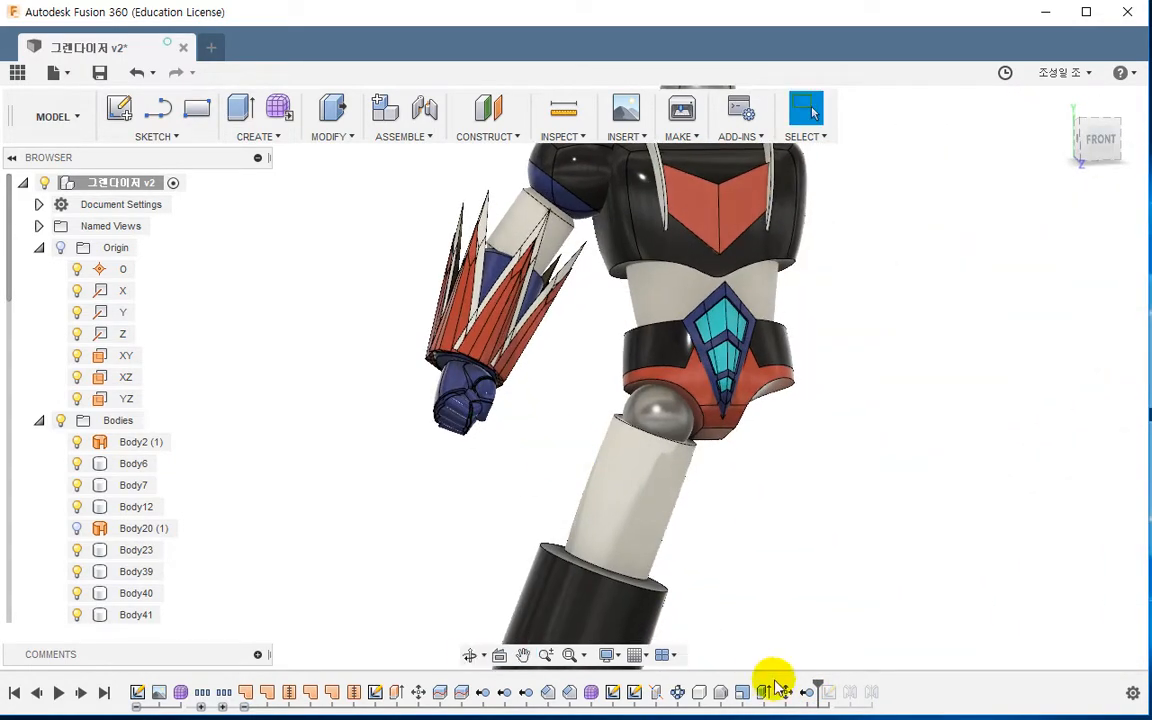
drag(818, 682, 862, 681)
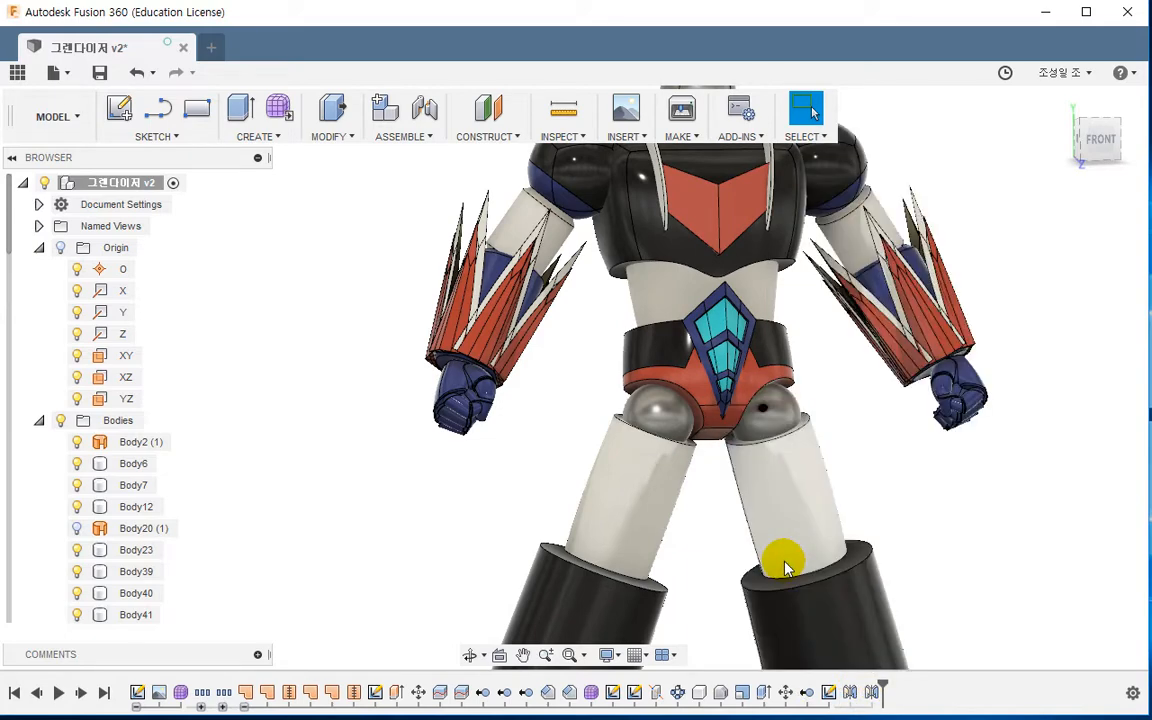
scroll(785, 563, down, 3)
middle_drag(786, 558, 768, 502)
shift+middle_drag(768, 502, 762, 462)
scroll(789, 489, down, 2)
Collapse the arm's timeline group, expand the leg's group, and roll the history back to just after the leg's move feature
click(245, 707)
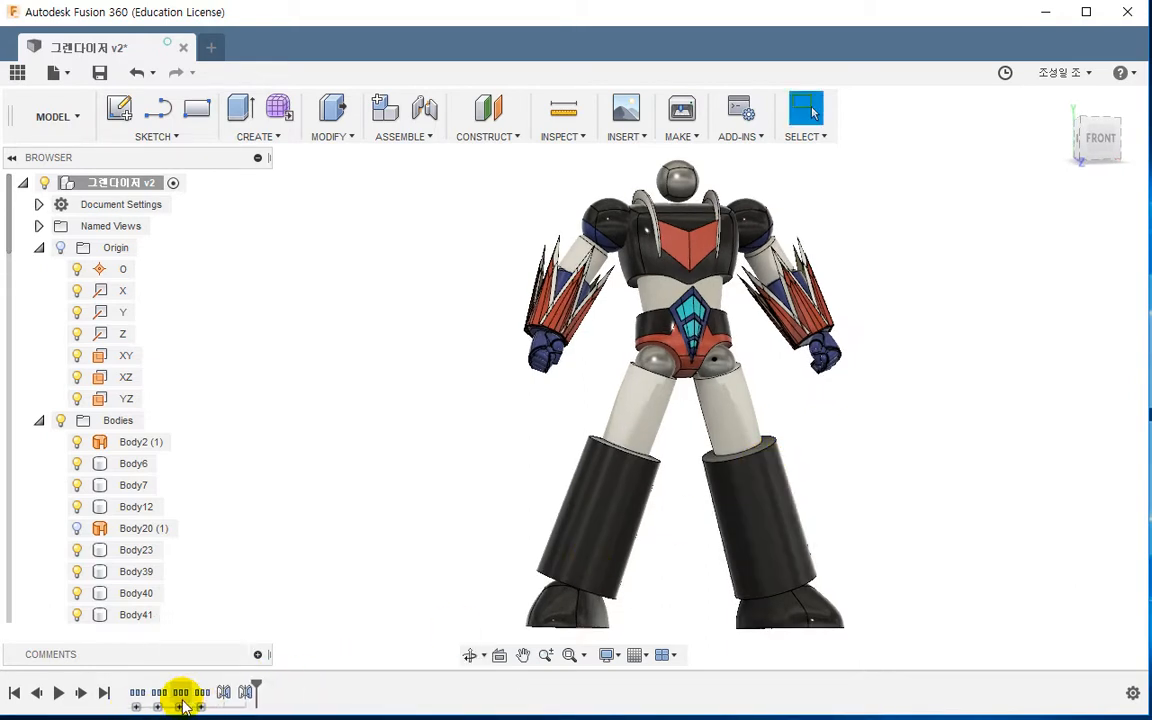
click(180, 707)
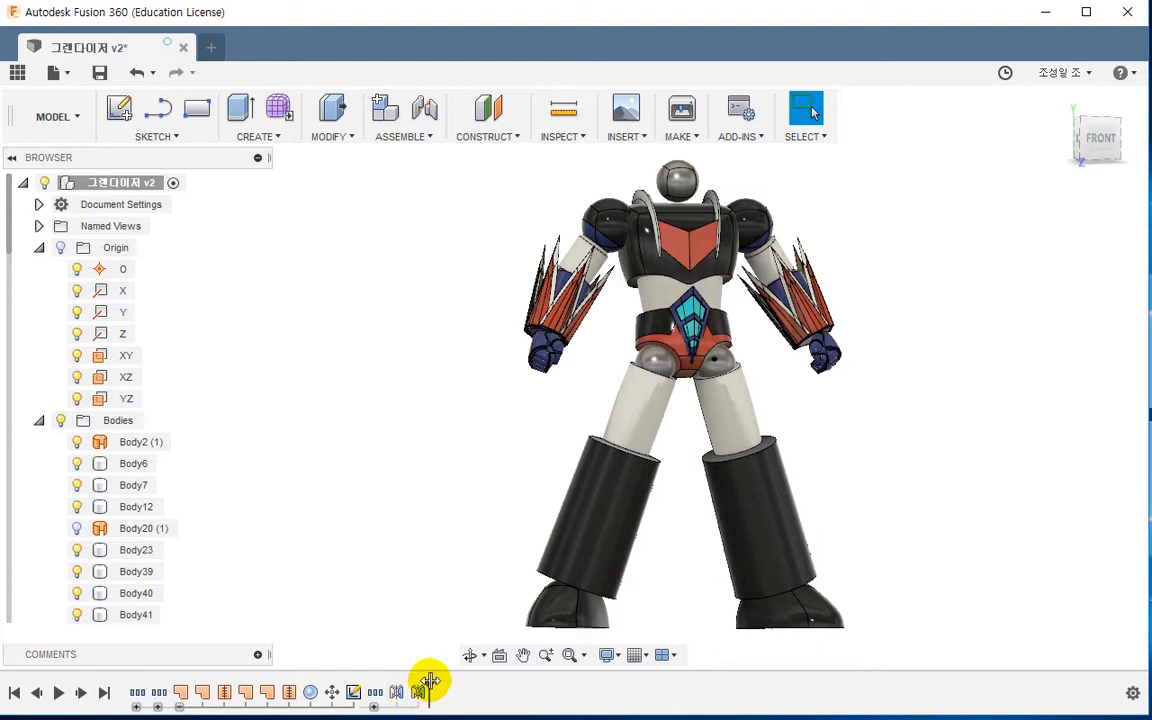
drag(430, 683, 343, 680)
mouse_move(476, 553)
shift+middle_down()
mouse_move(442, 558)
mouse_move(478, 551)
shift+middle_up()
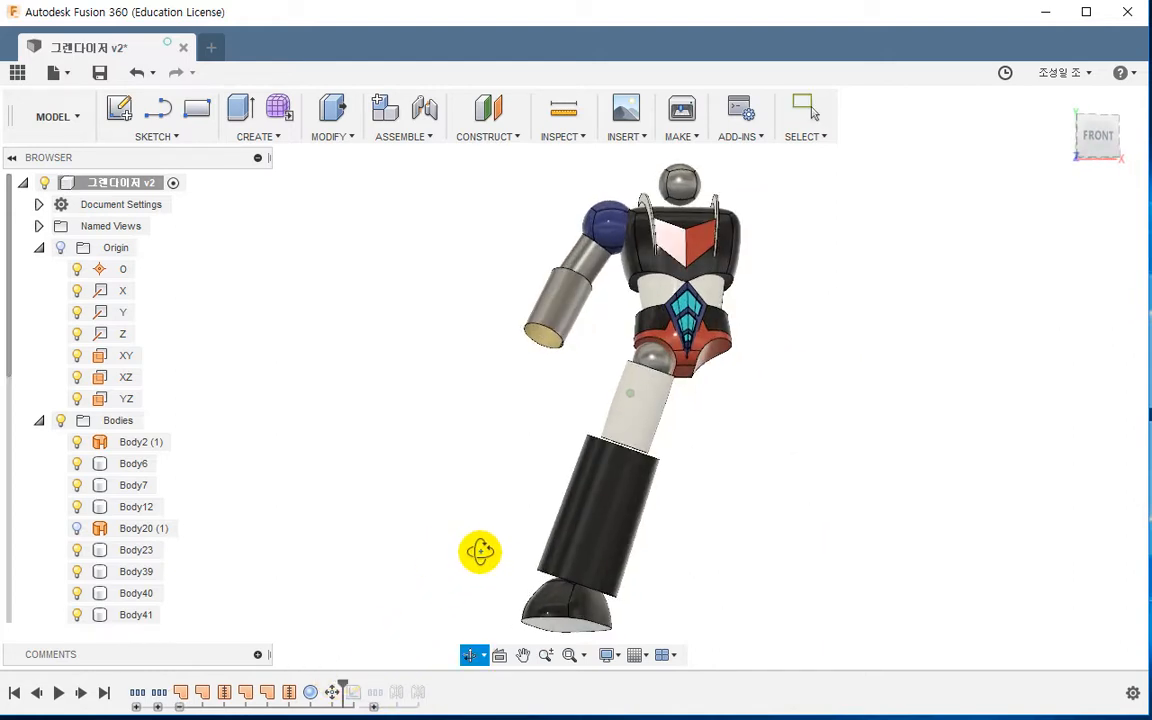
scroll(722, 392, up, 5)
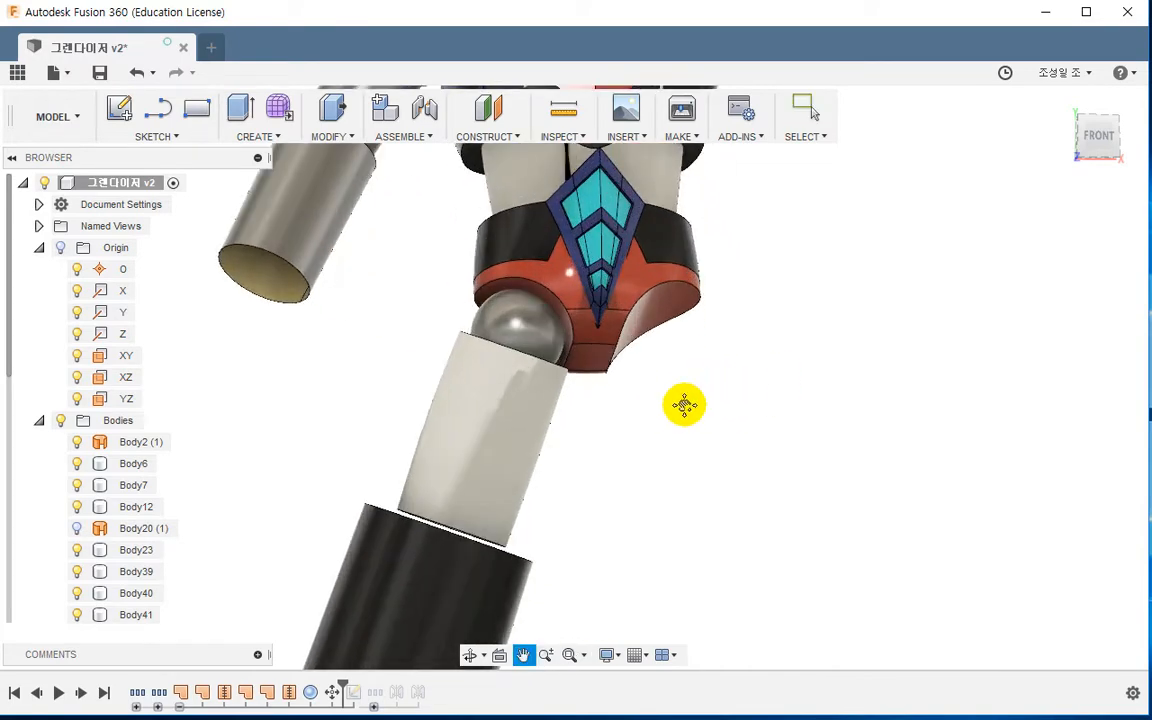
shift+middle_drag(684, 404, 652, 428)
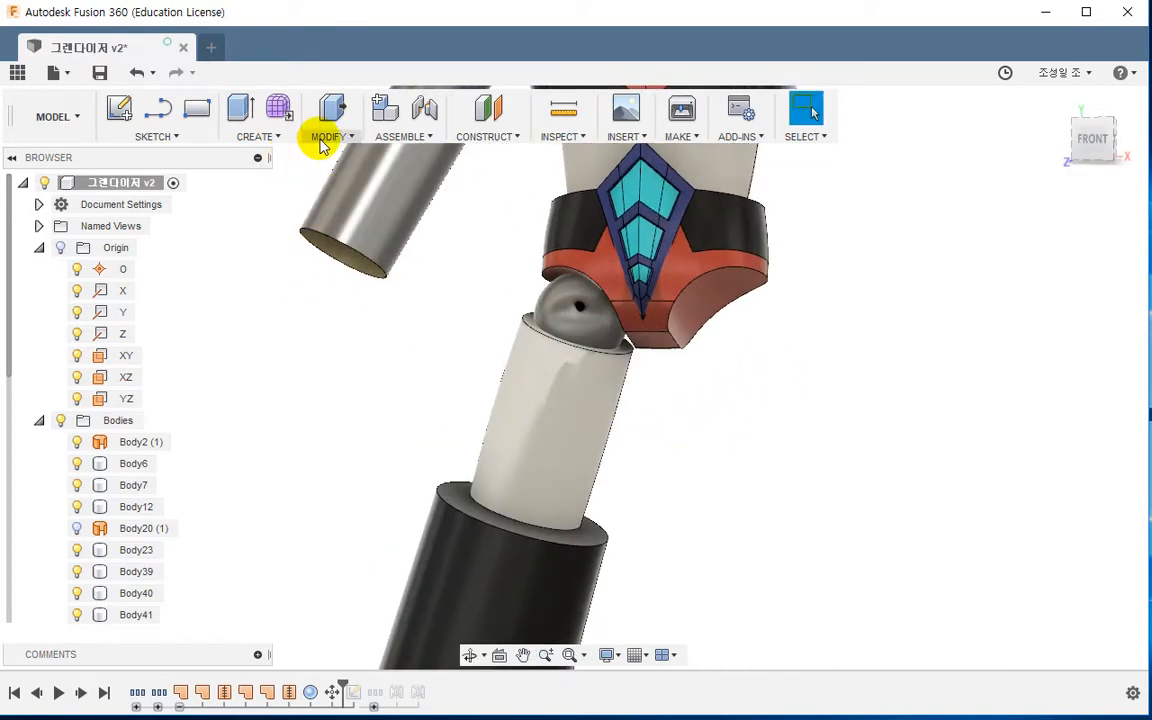
Chamfer the upper and lower circular edges of the white thigh cylinder with an equal distance of 3 mm
click(322, 145)
click(339, 199)
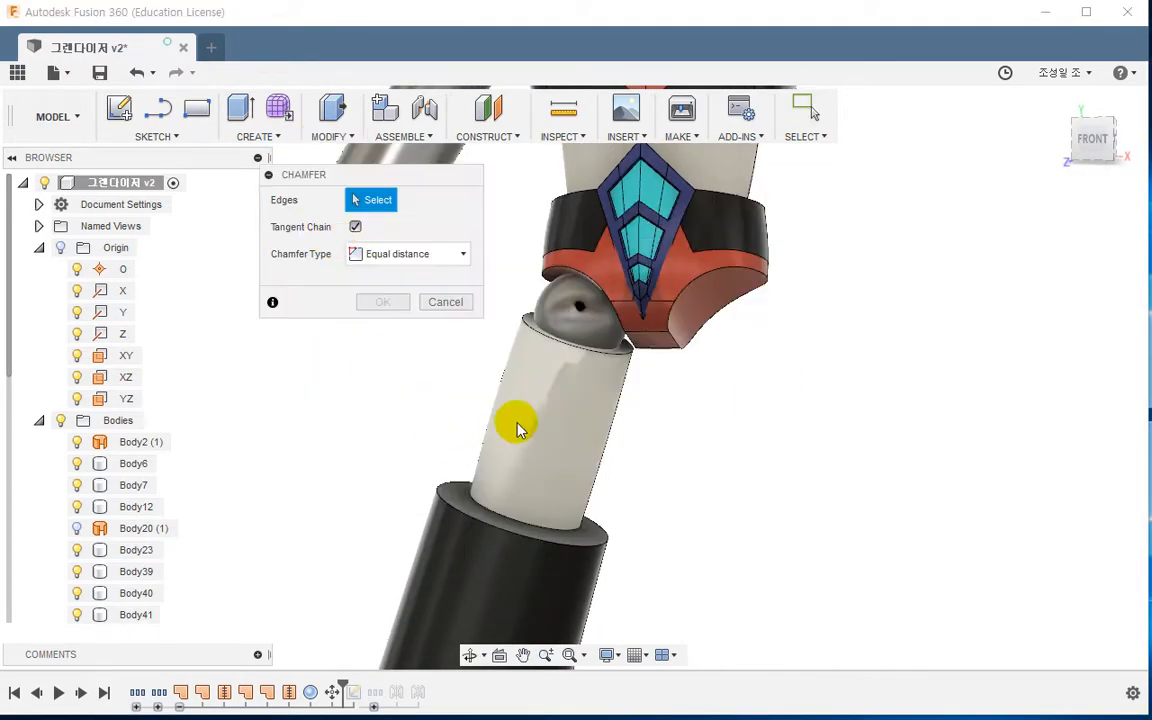
click(588, 355)
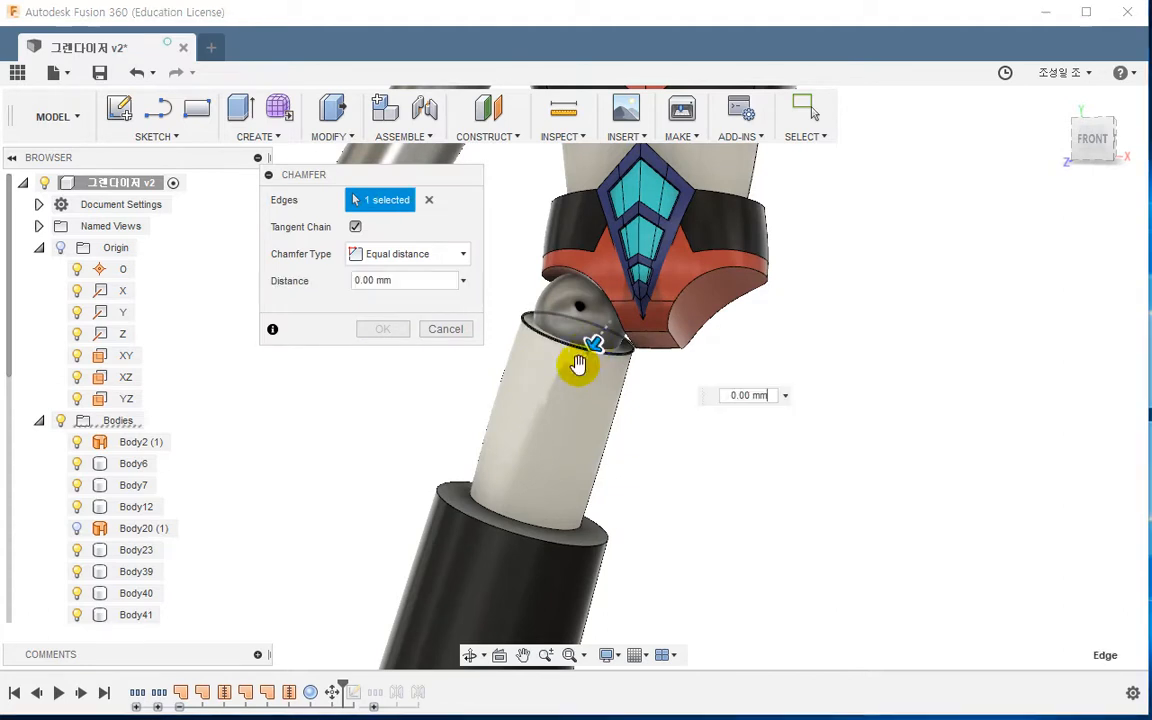
click(483, 503)
shift+middle_drag(656, 411, 670, 415)
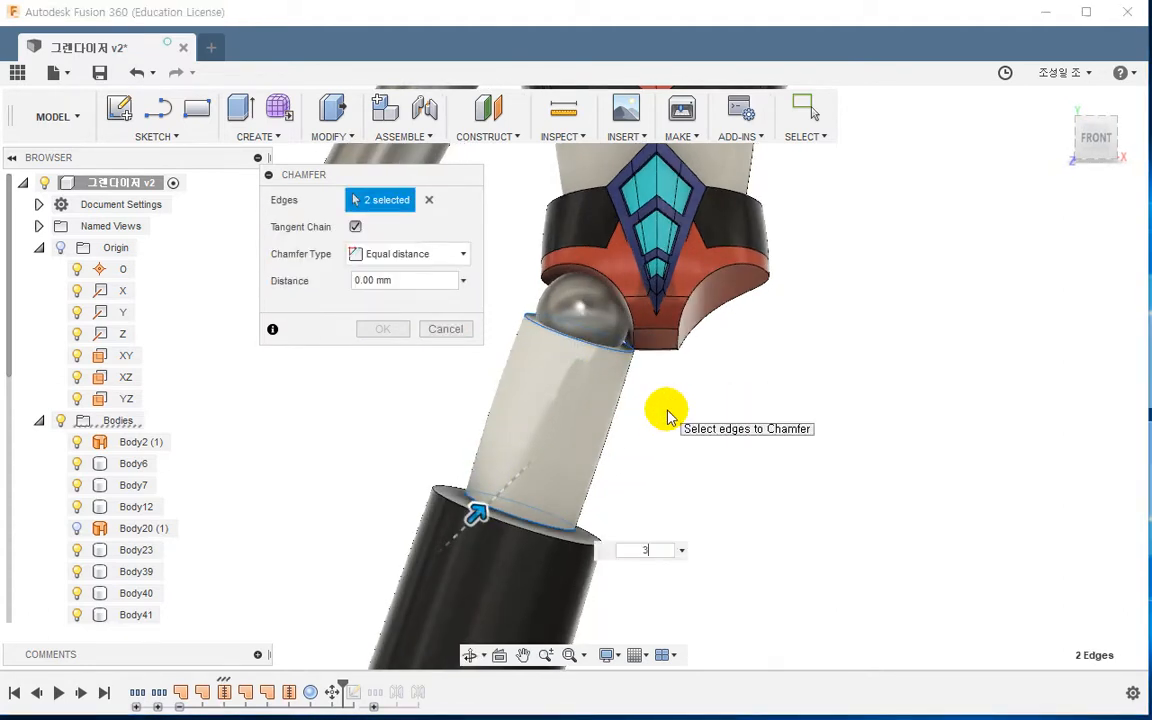
key(Return)
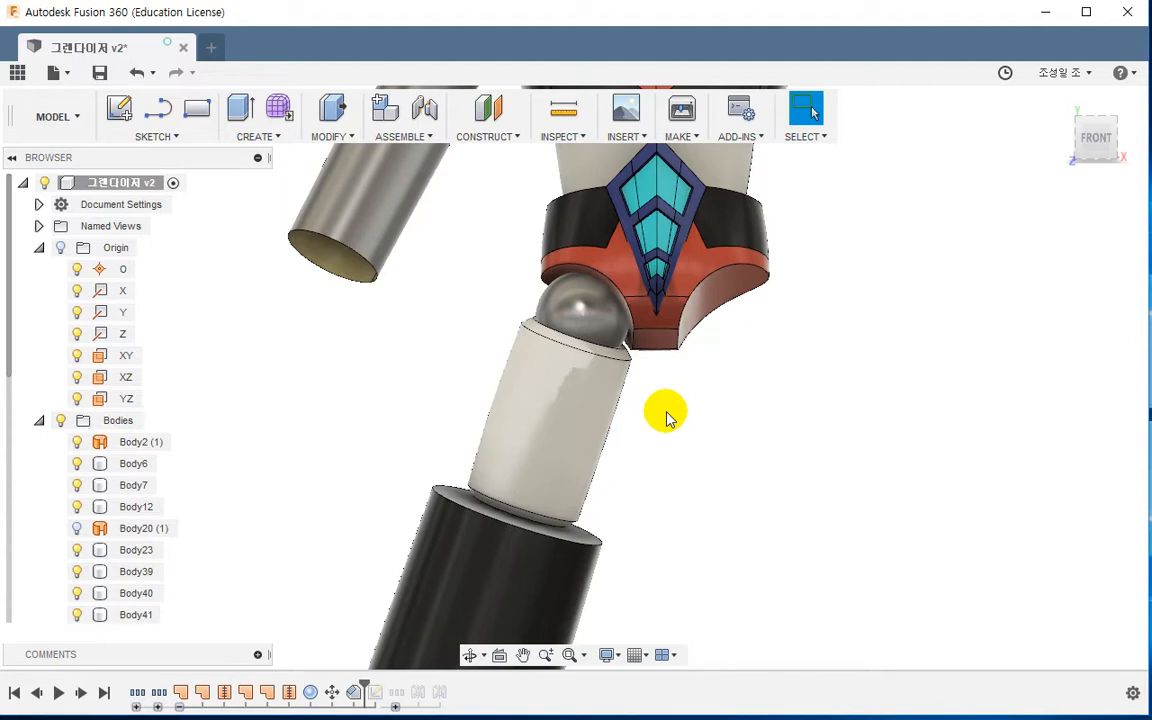
Create a sketch on the top face of the black lower-leg cylinder
middle_drag(661, 450, 695, 343)
shift+middle_drag(691, 397, 690, 365)
scroll(725, 339, up, 1)
middle_drag(683, 448, 741, 370)
scroll(724, 342, down, 4)
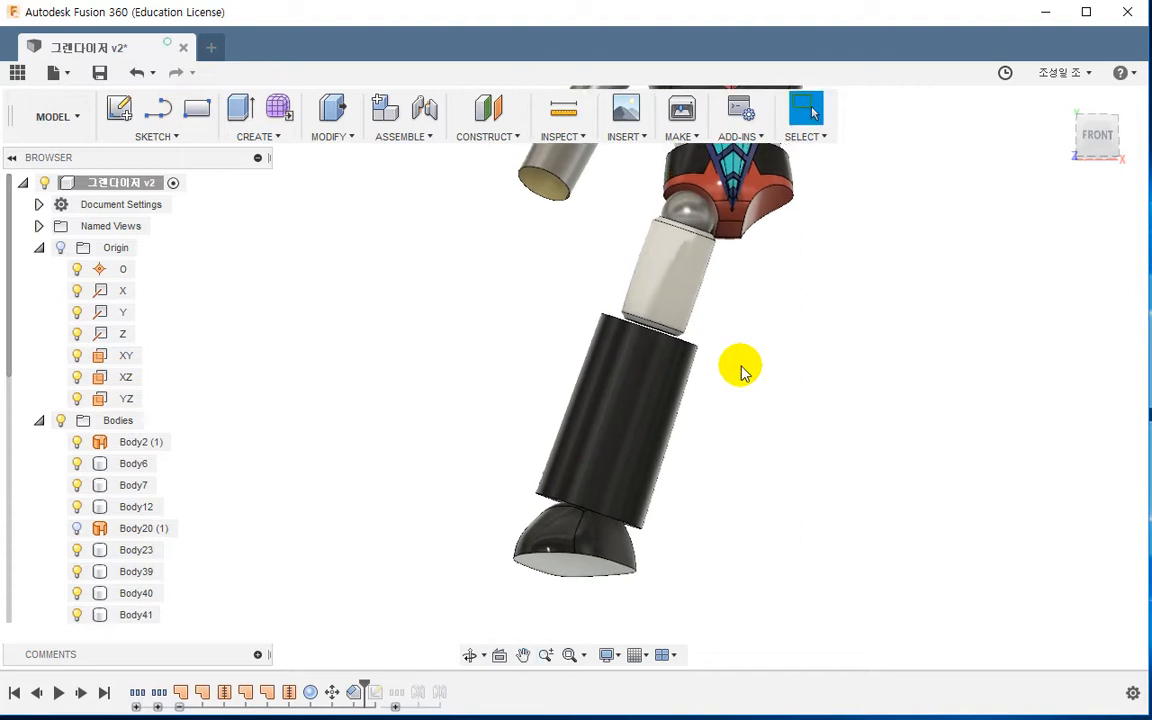
shift+middle_drag(741, 371, 733, 411)
scroll(604, 309, up, 4)
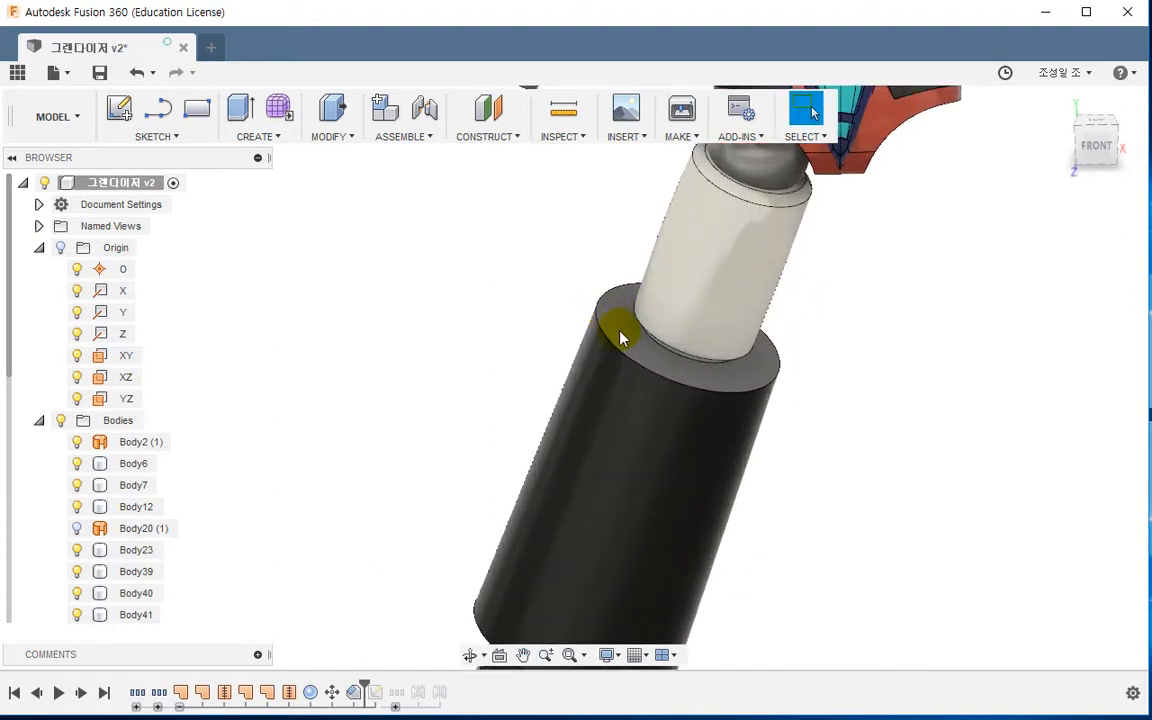
click(622, 341)
key(s)
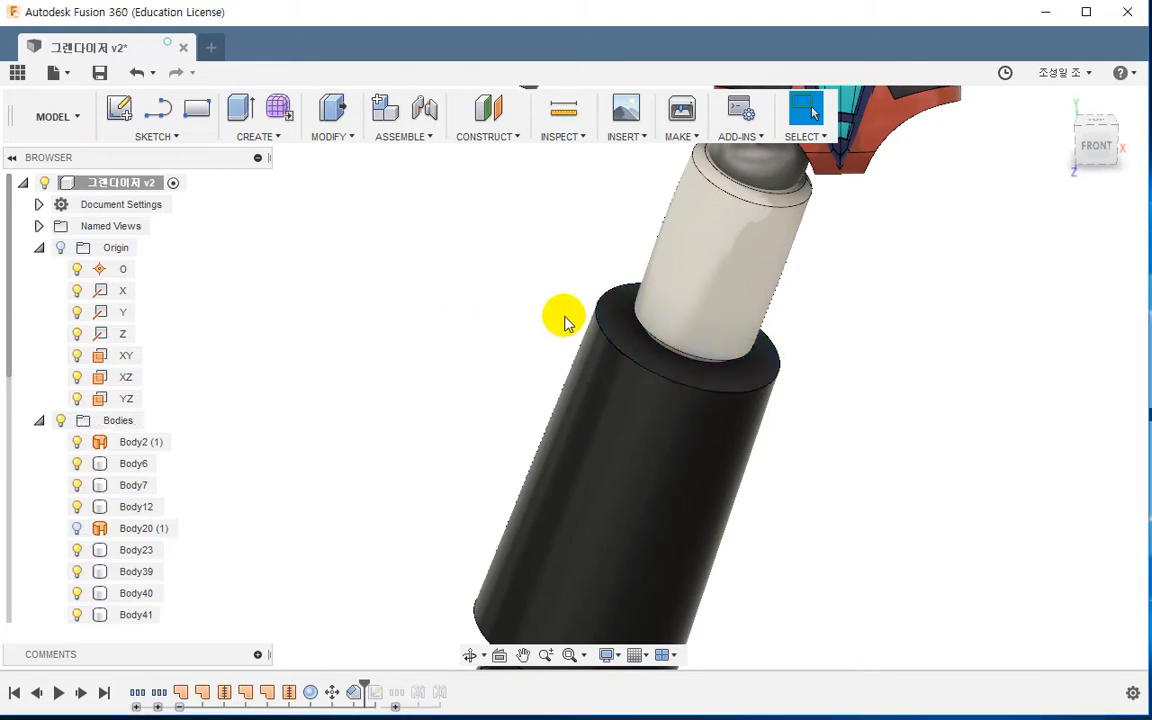
right_click(627, 330)
click(592, 417)
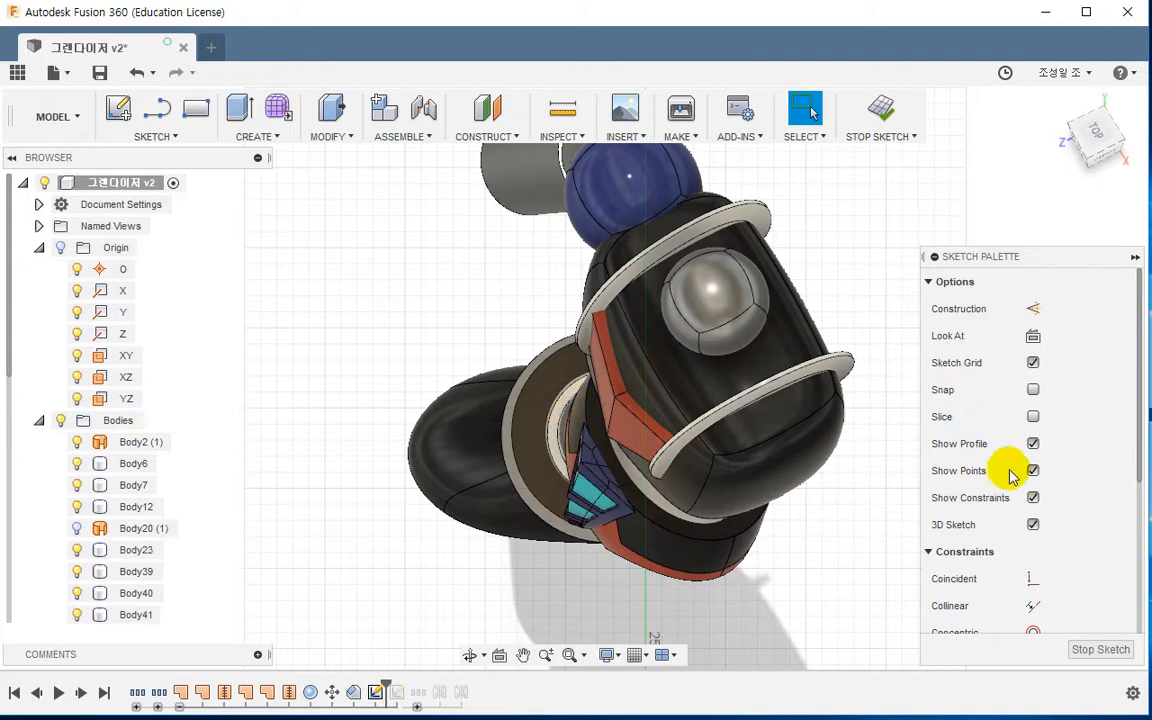
Slice the view at the sketch plane, draw a line about 60.6 mm long across the lower leg's circular top face, and finish the sketch
click(1033, 417)
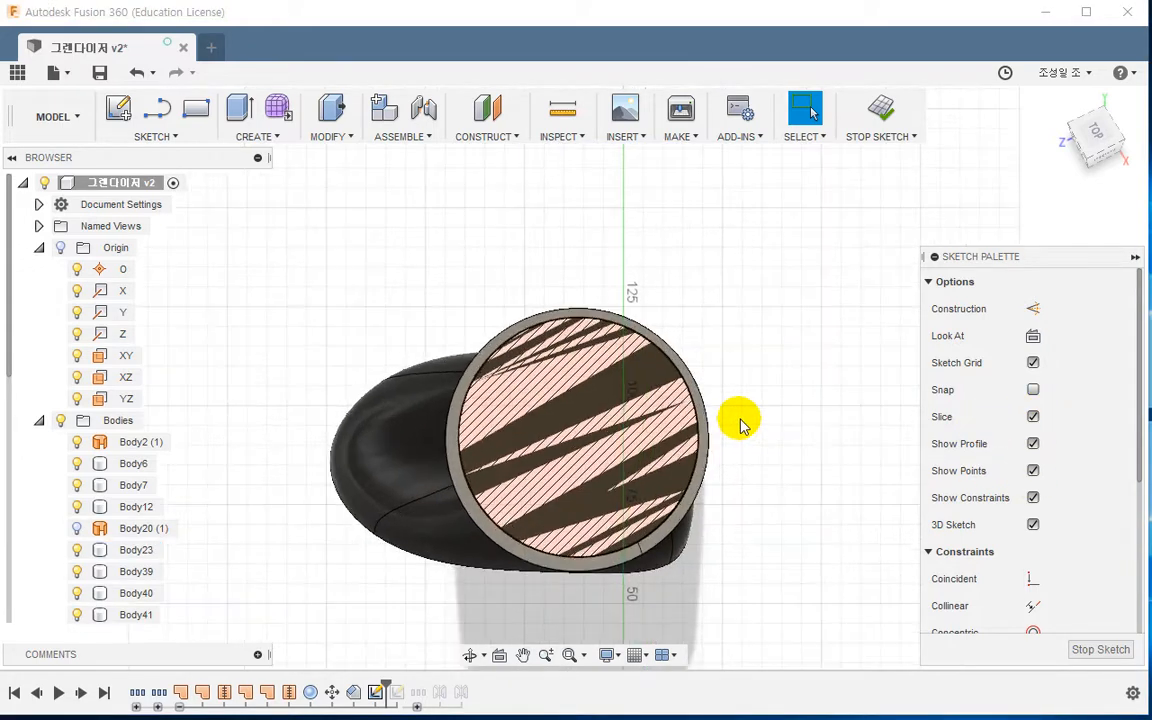
scroll(724, 410, down, 2)
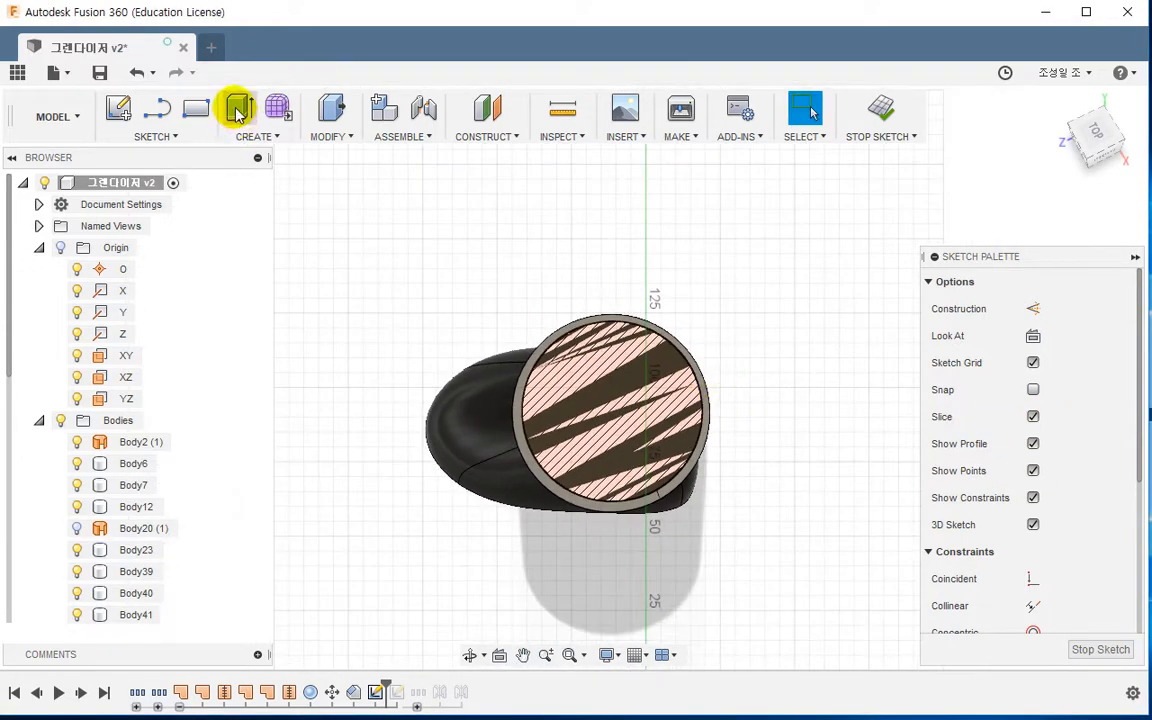
click(157, 106)
scroll(643, 398, up, 2)
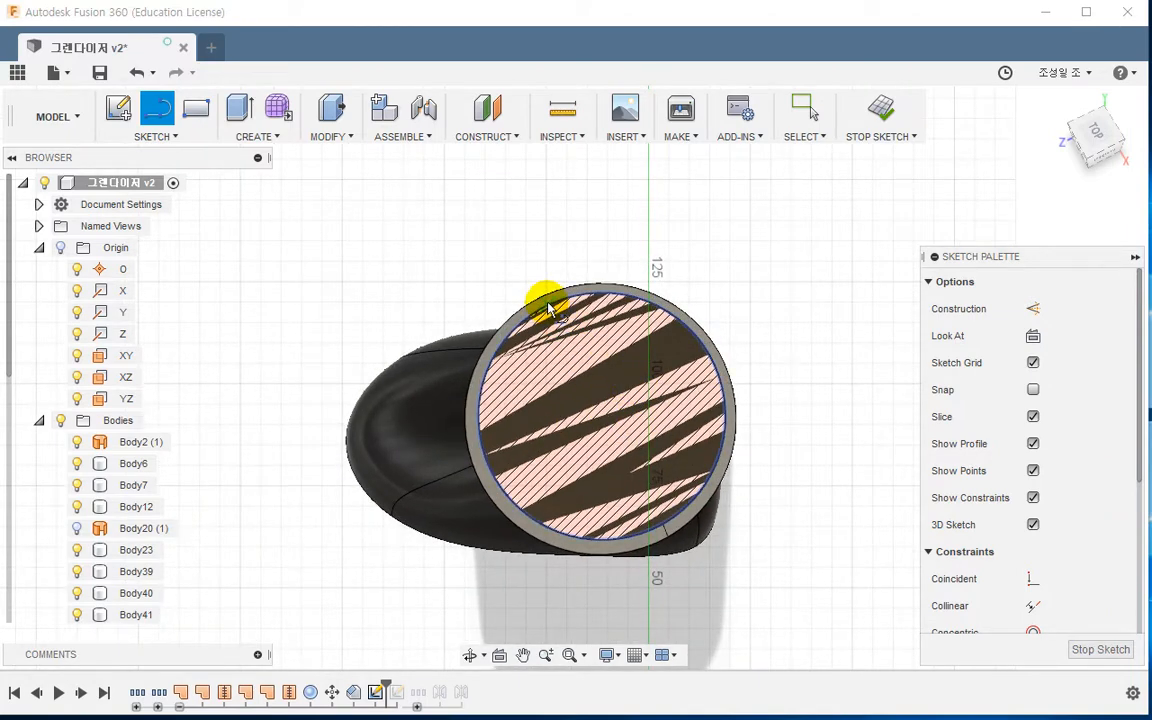
click(633, 522)
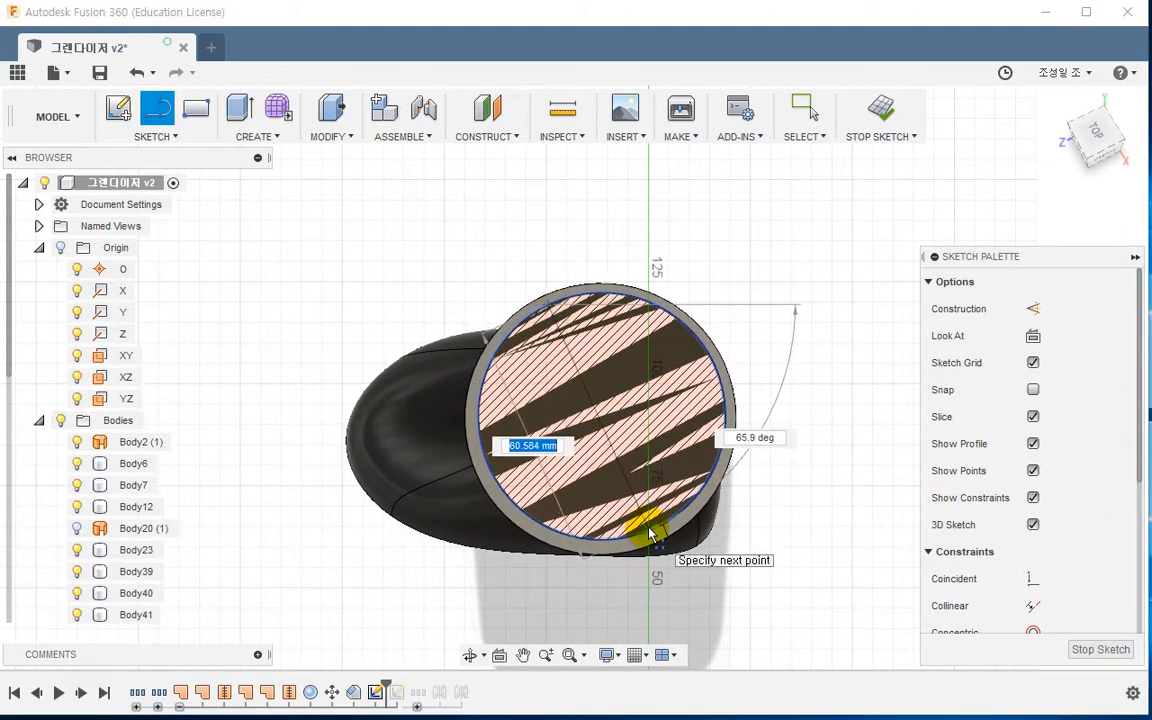
click(882, 110)
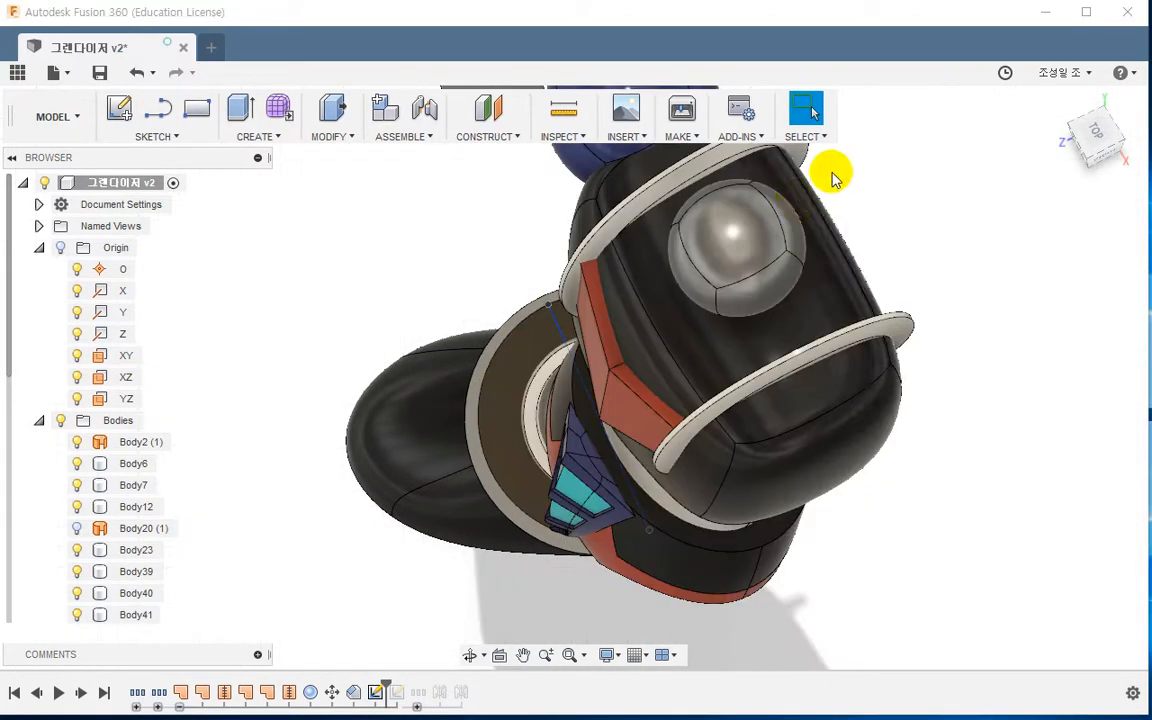
Create a sketch on the bottom face of the black lower-leg cylinder and slice the view at the sketch plane
shift+middle_drag(705, 323, 658, 386)
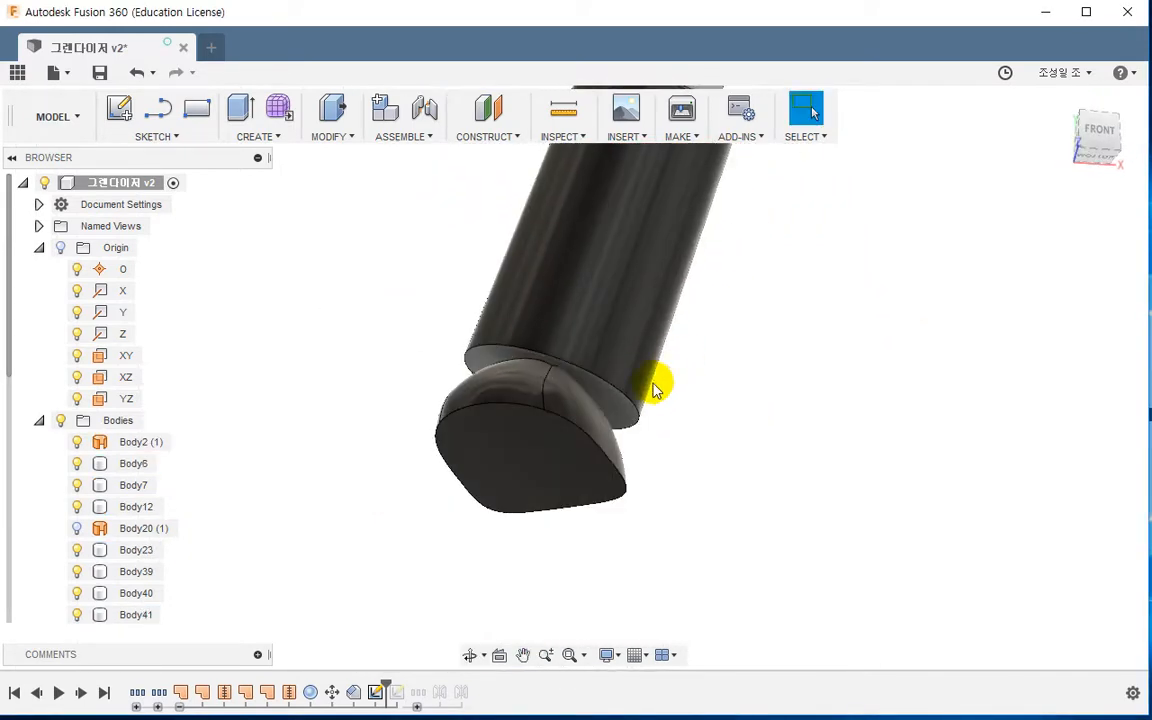
click(620, 414)
right_click(618, 414)
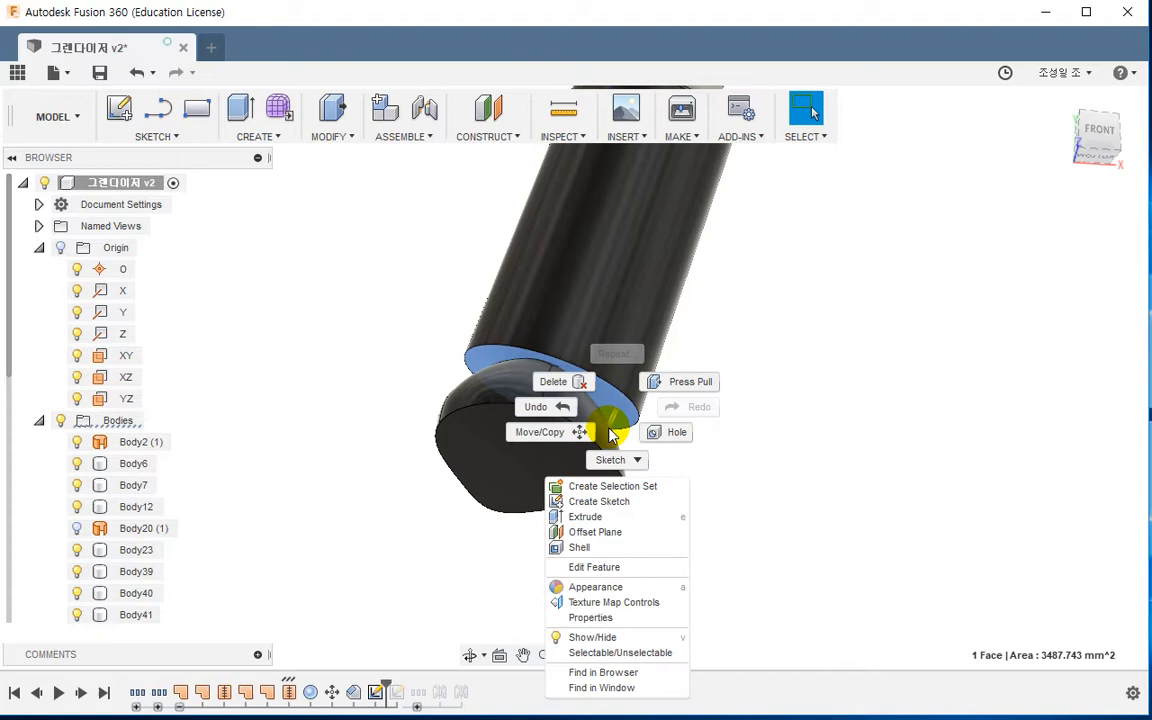
click(600, 502)
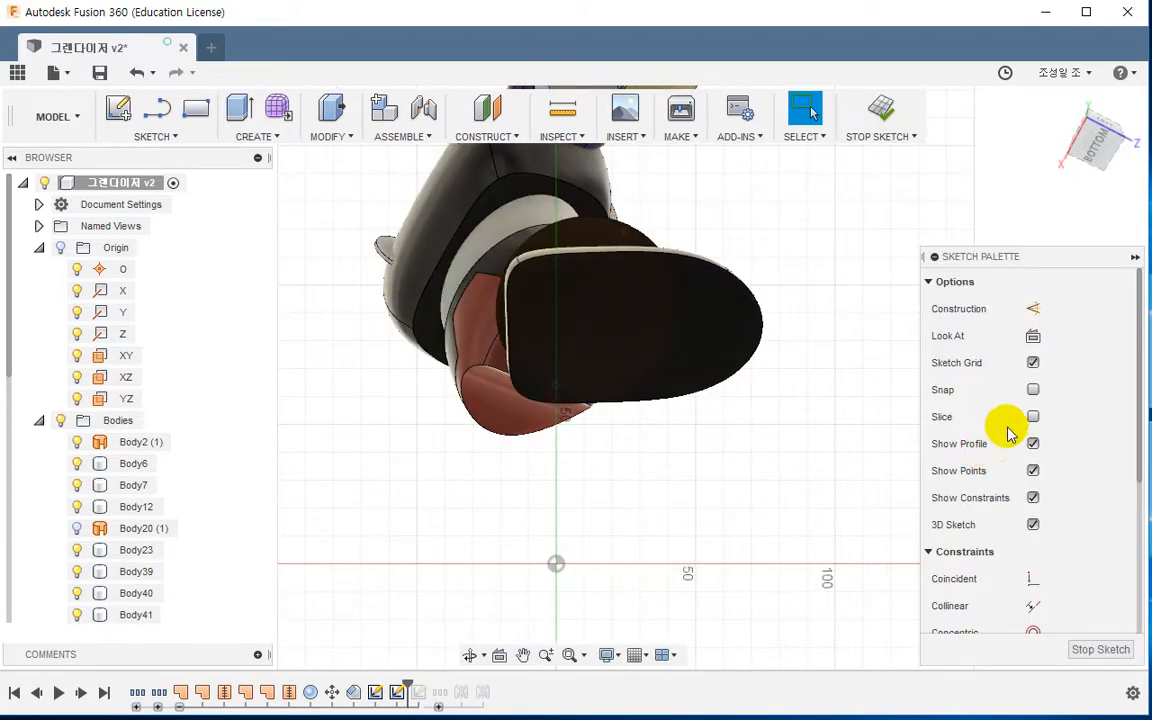
click(1033, 416)
scroll(776, 445, up, 3)
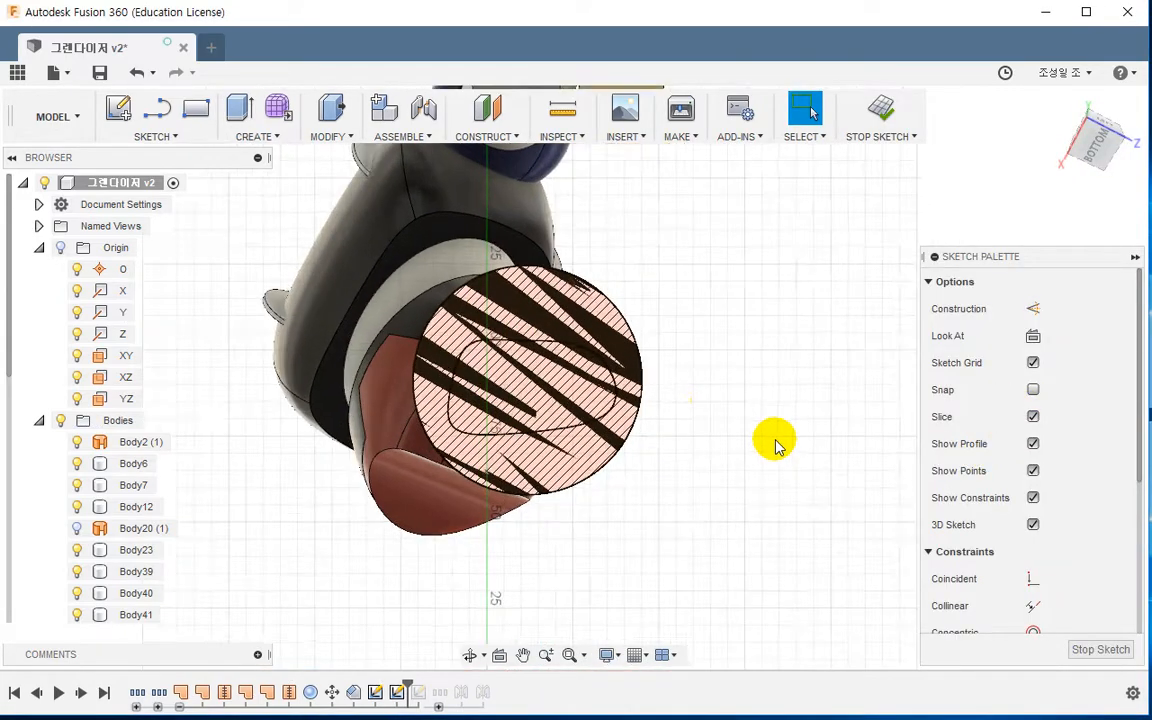
Draw a line across the lower leg's circular bottom face from edge to edge and finish the sketch
click(157, 108)
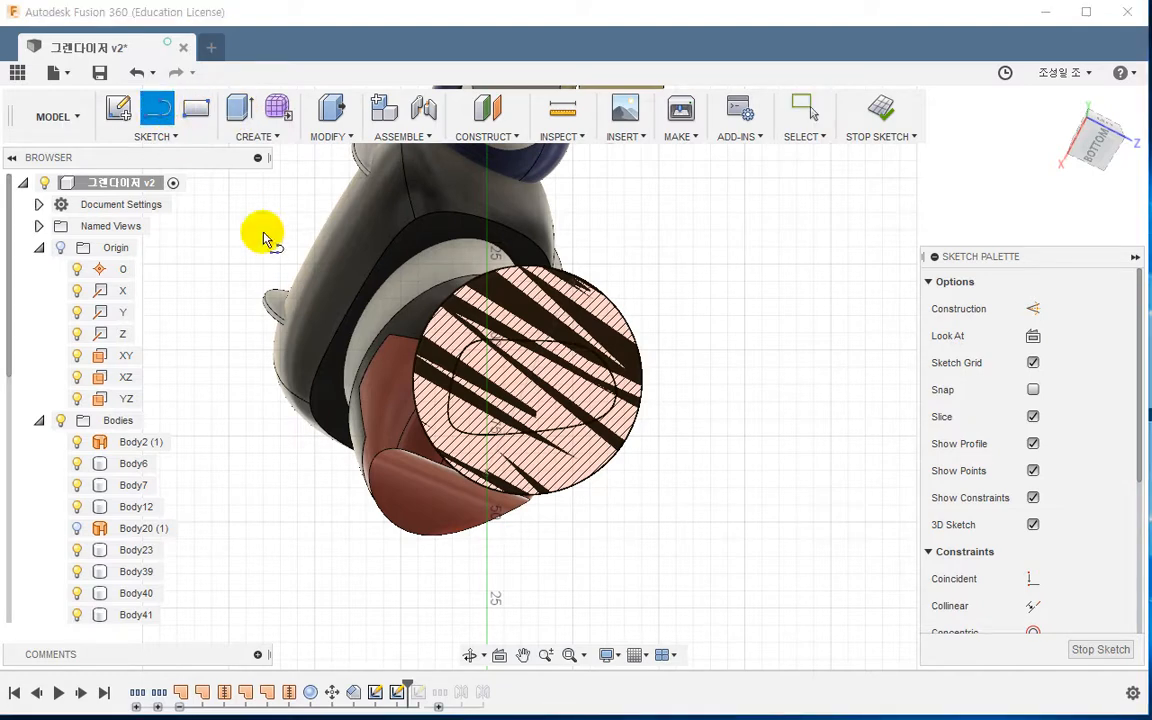
click(525, 267)
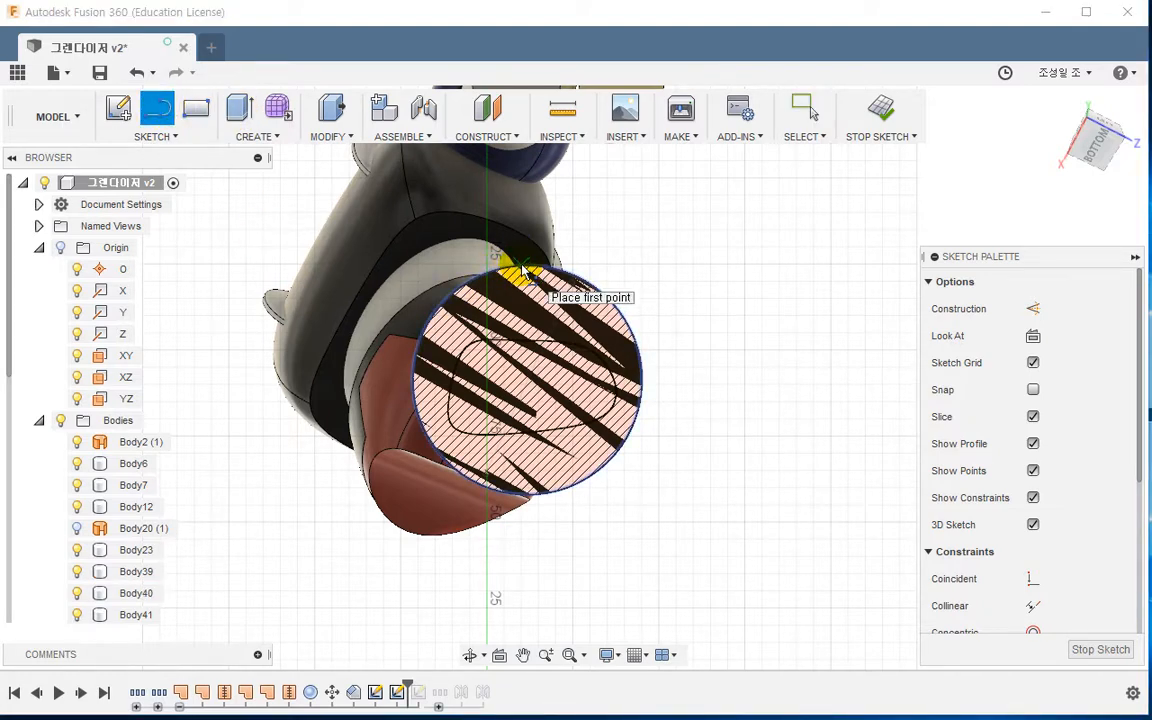
click(537, 500)
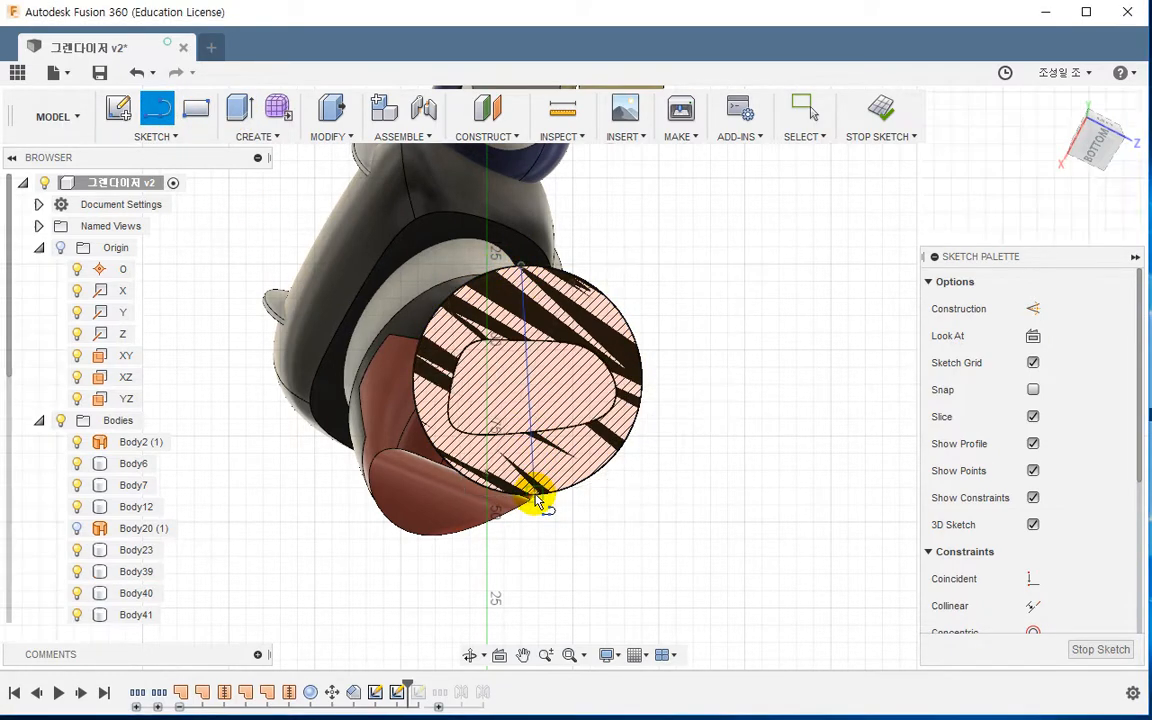
click(900, 138)
mouse_move(612, 447)
shift+middle_down()
mouse_move(597, 489)
mouse_move(527, 560)
mouse_move(557, 488)
shift+middle_up()
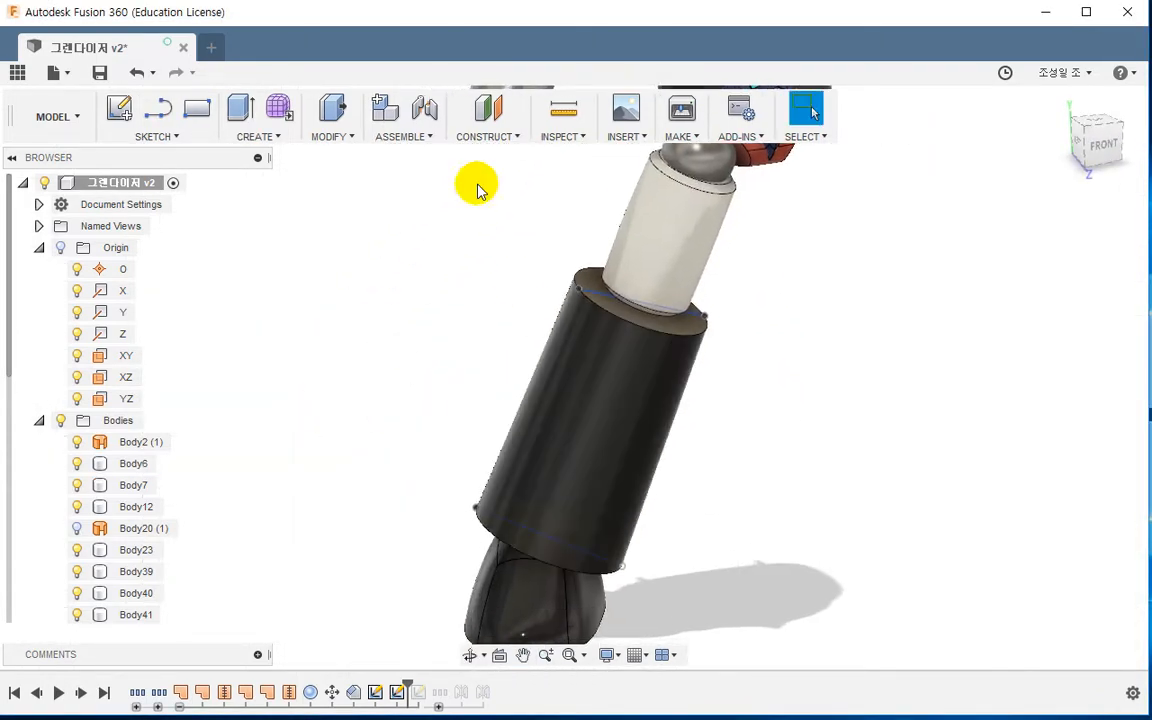
click(476, 137)
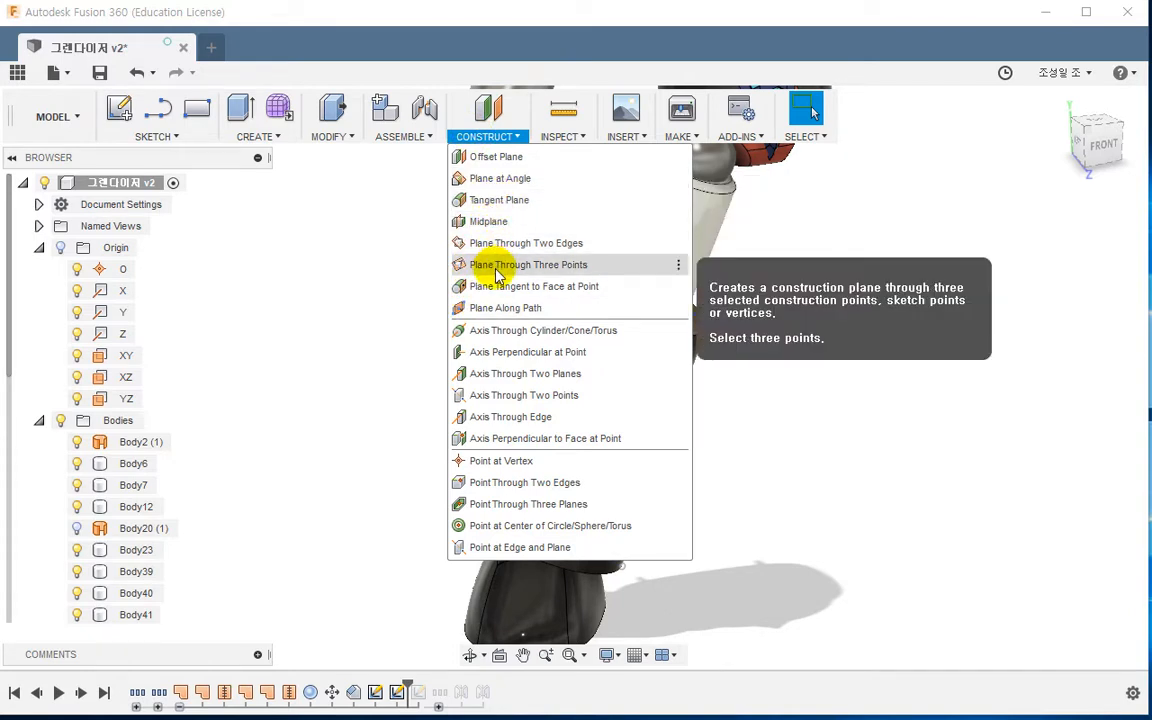
click(500, 243)
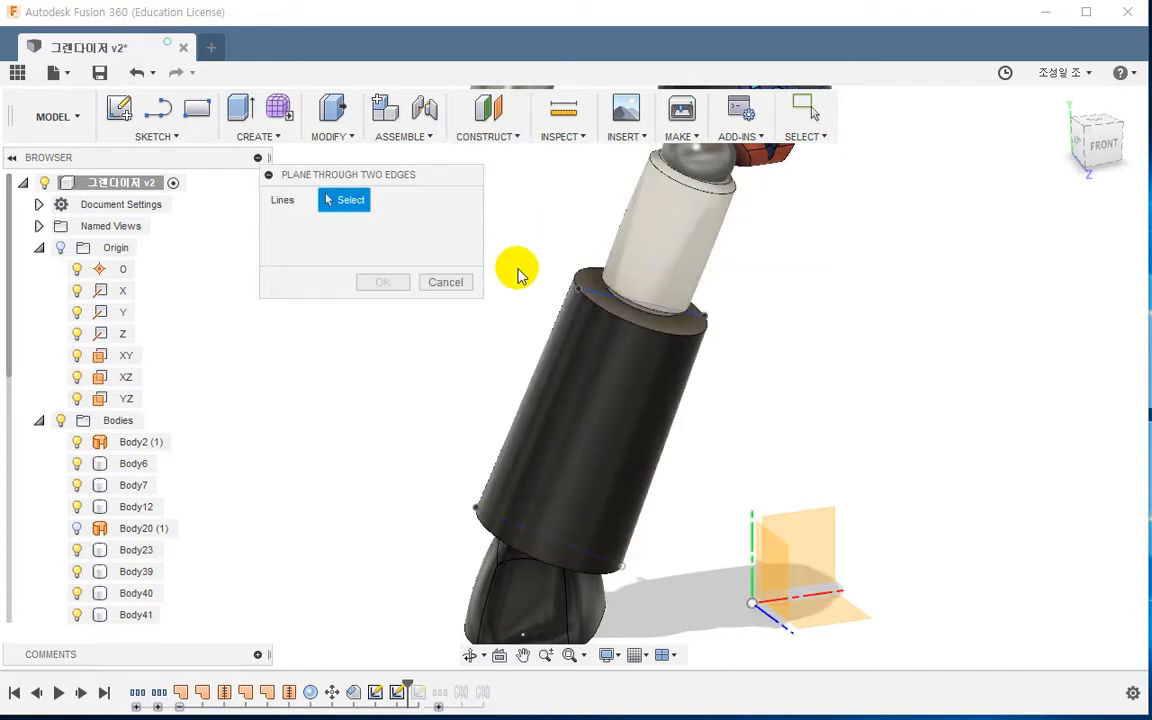
click(608, 302)
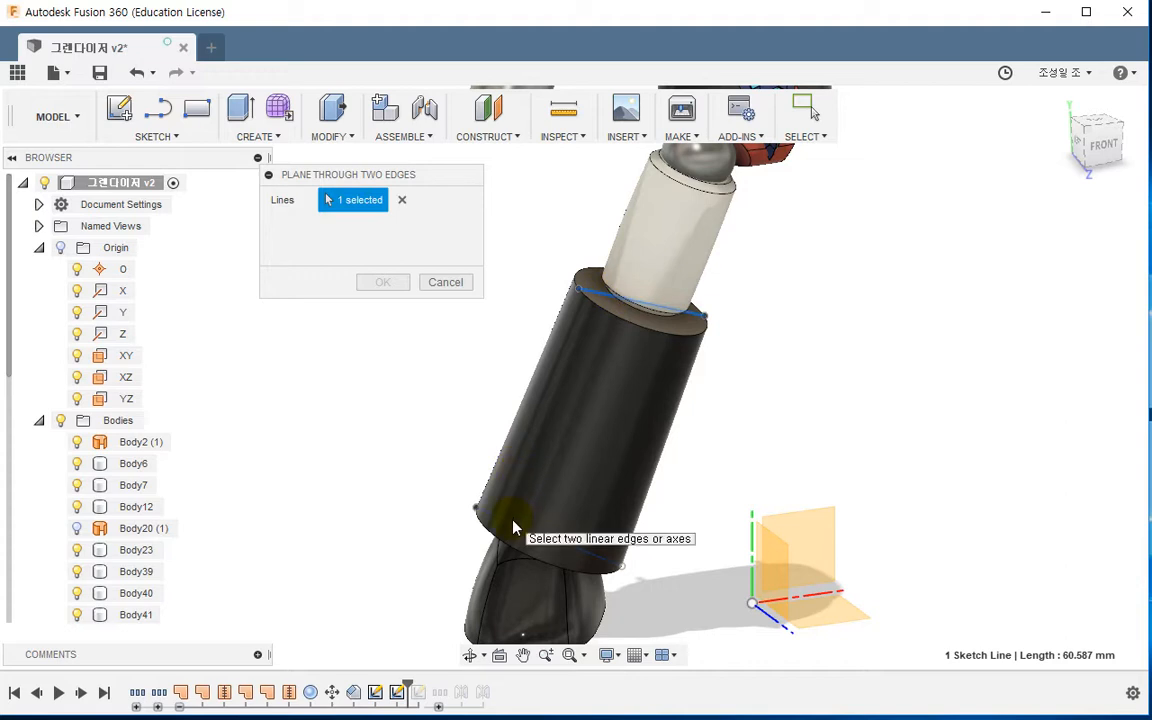
shift+middle_drag(514, 527, 475, 497)
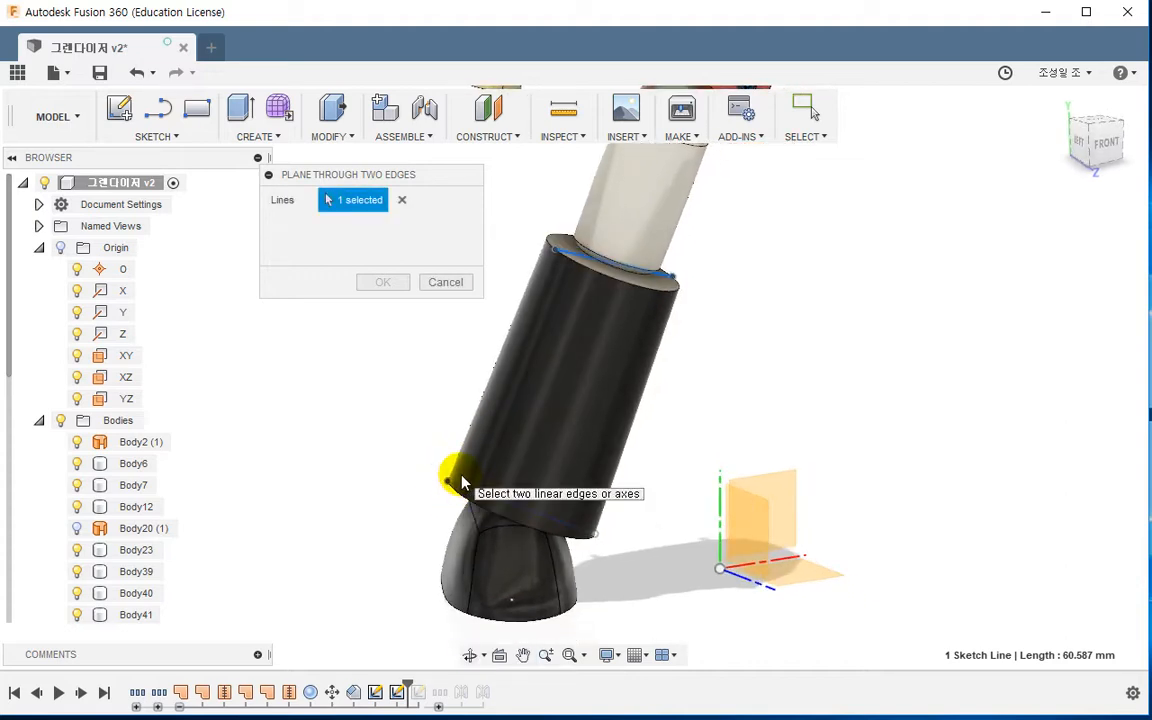
key(Escape)
Delete the sketch containing the line across the lower leg's top face
shift+middle_drag(399, 507, 613, 383)
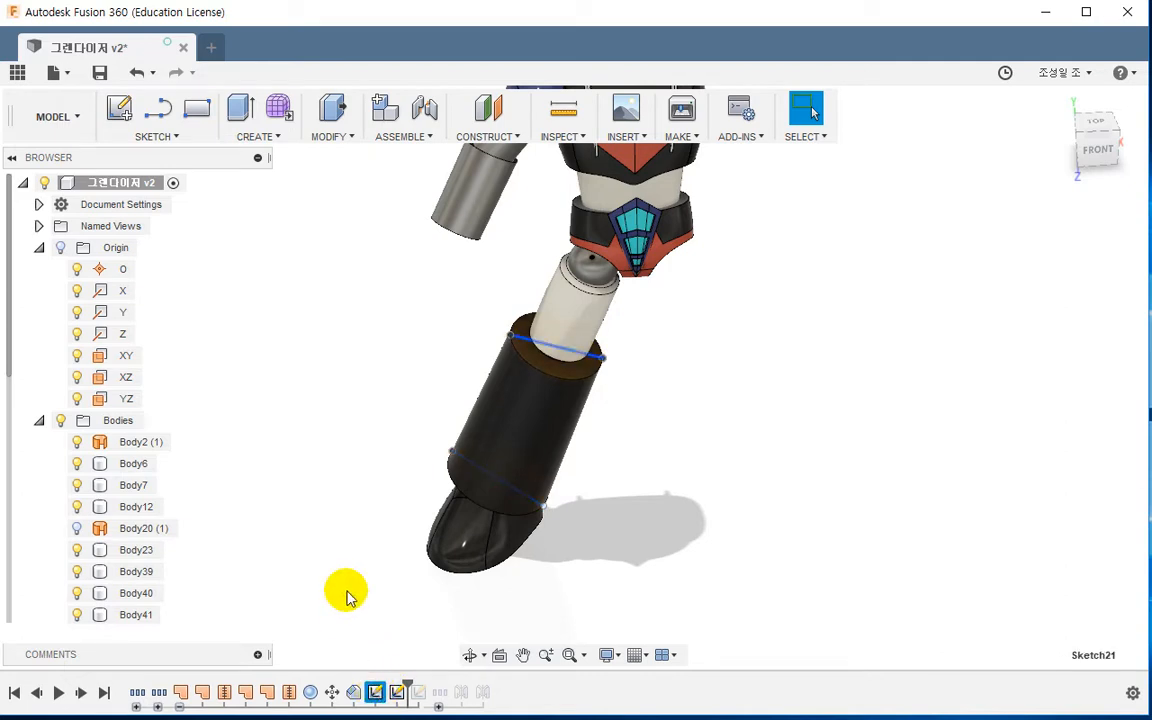
shift+middle_drag(378, 540, 527, 290)
click(505, 140)
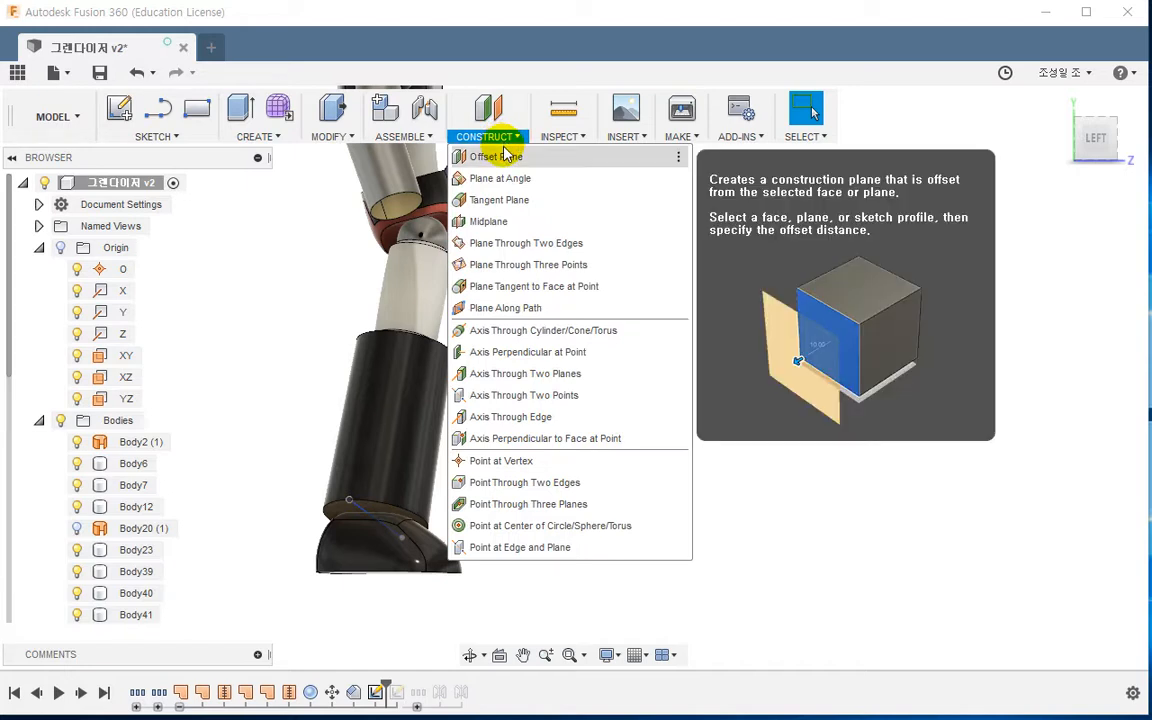
click(505, 307)
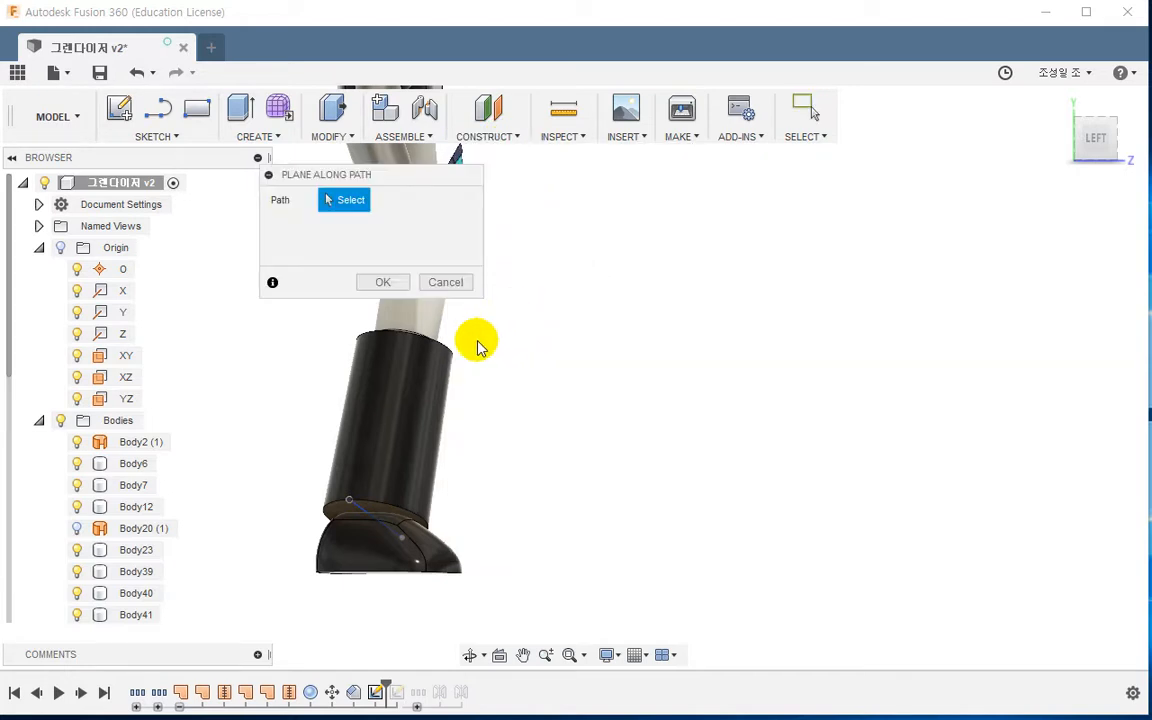
scroll(363, 515, up, 2)
scroll(363, 515, up, 2)
click(360, 521)
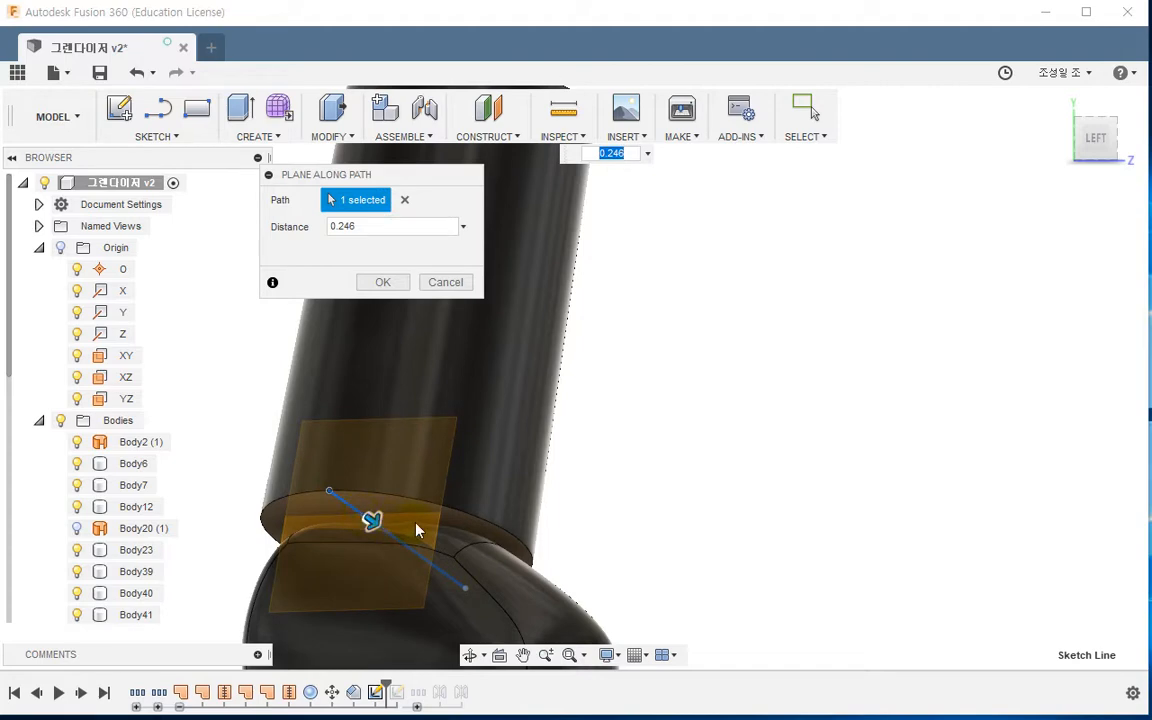
scroll(465, 522, down, 1)
shift+middle_drag(465, 522, 383, 510)
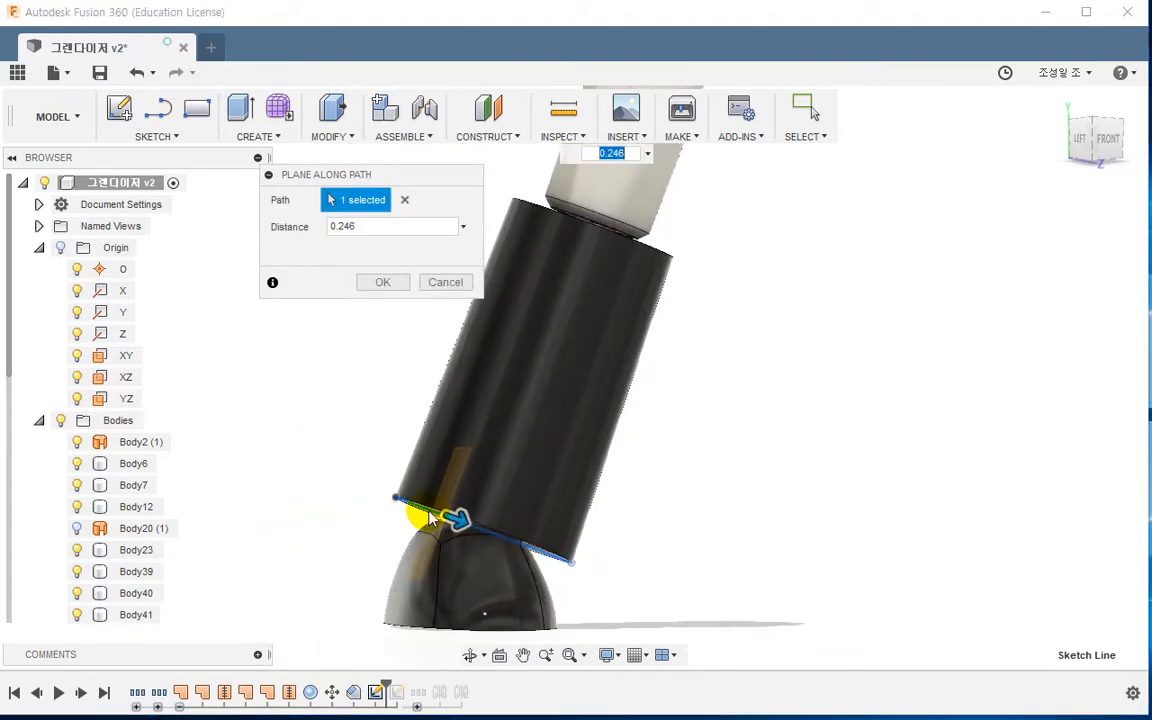
key(Escape)
Reopen the lower leg's bottom-face sketch, slice the view, and draw a second line across the full circle, roughly perpendicular to the existing one
double_click(378, 693)
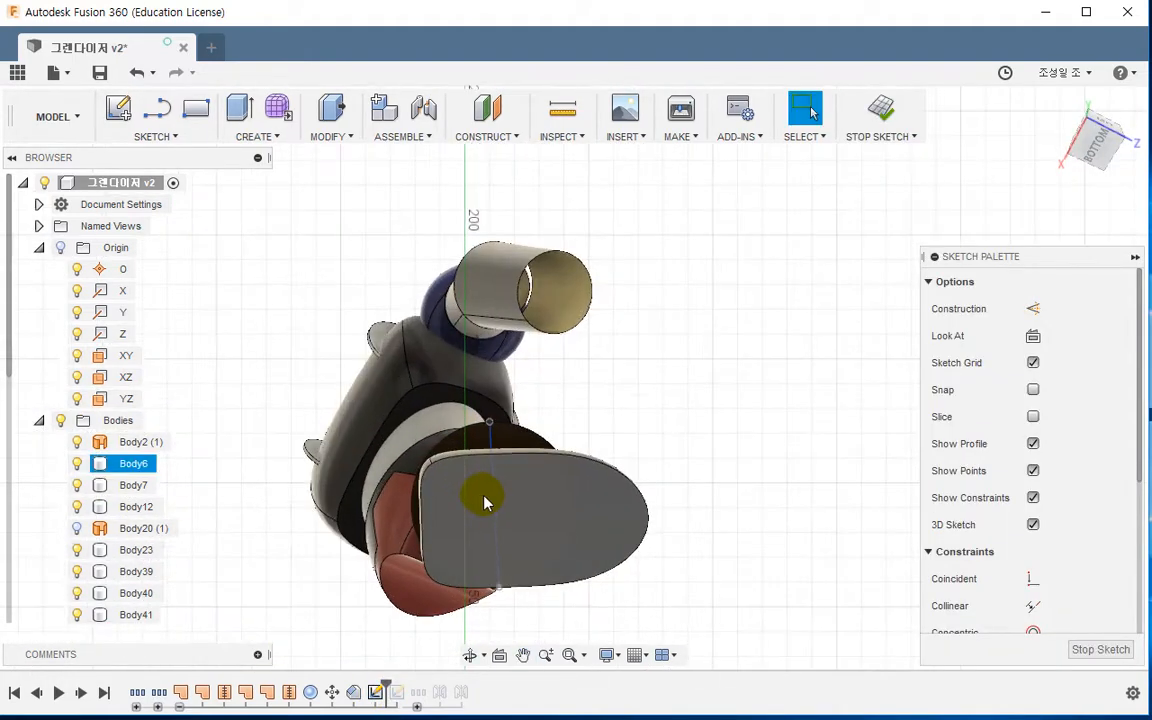
click(1033, 418)
scroll(617, 535, up, 2)
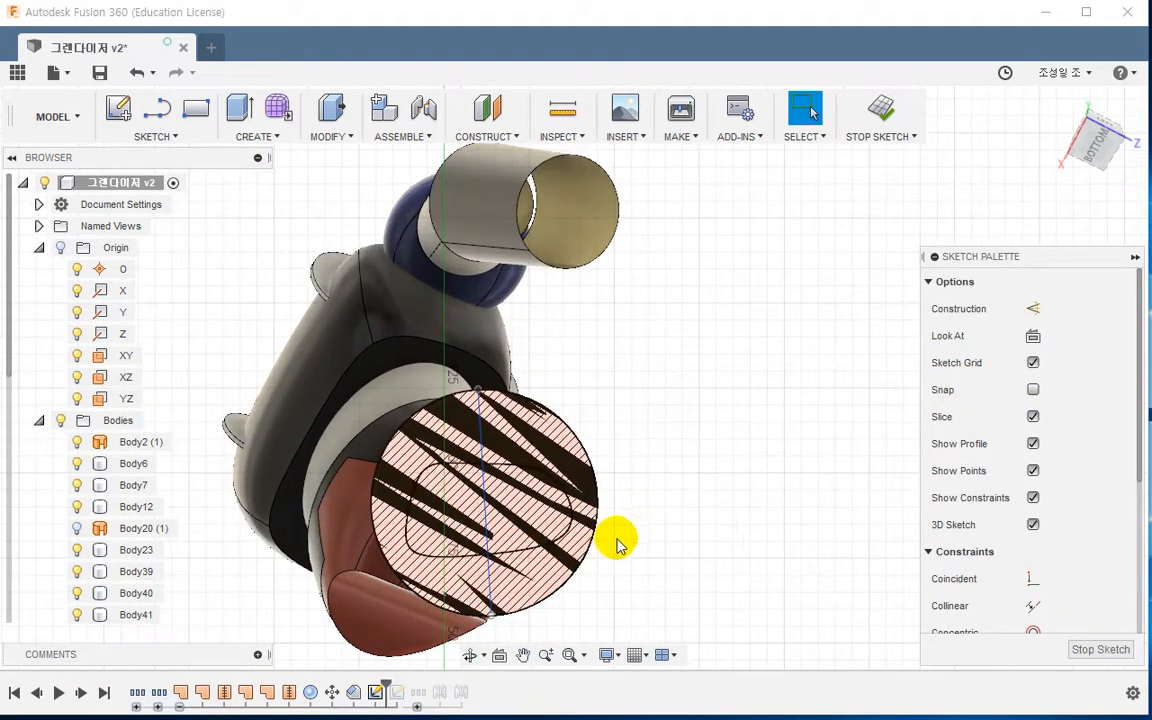
scroll(685, 540, up, 2)
key(l)
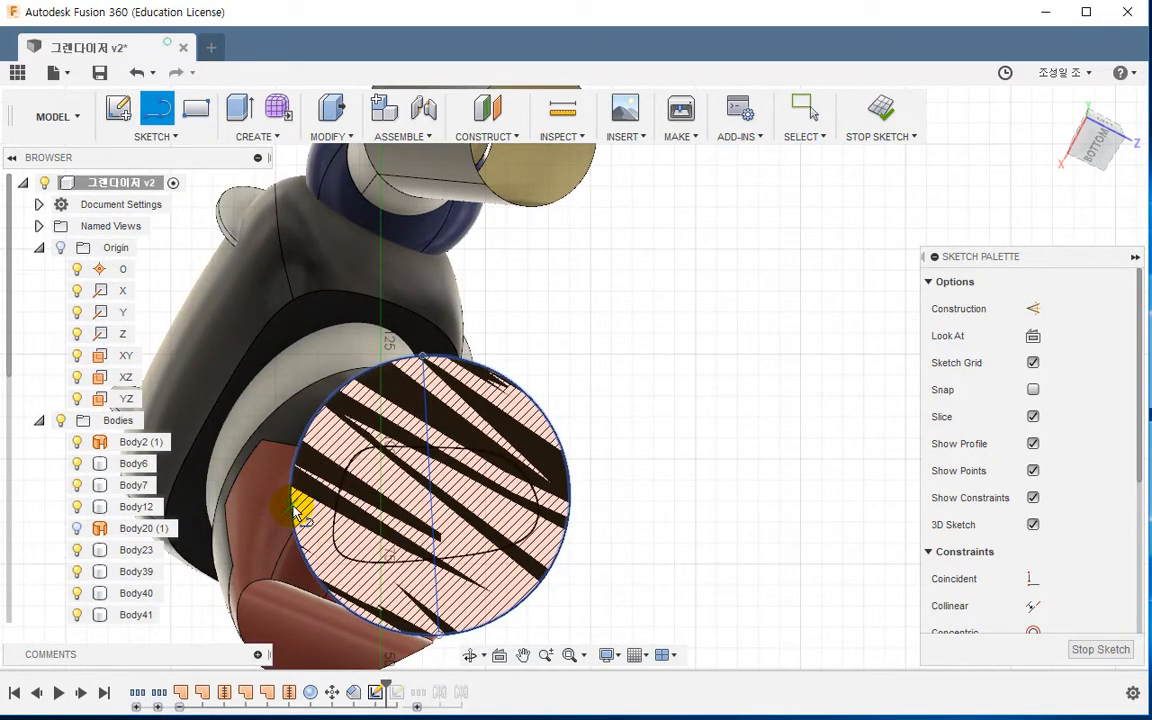
click(296, 512)
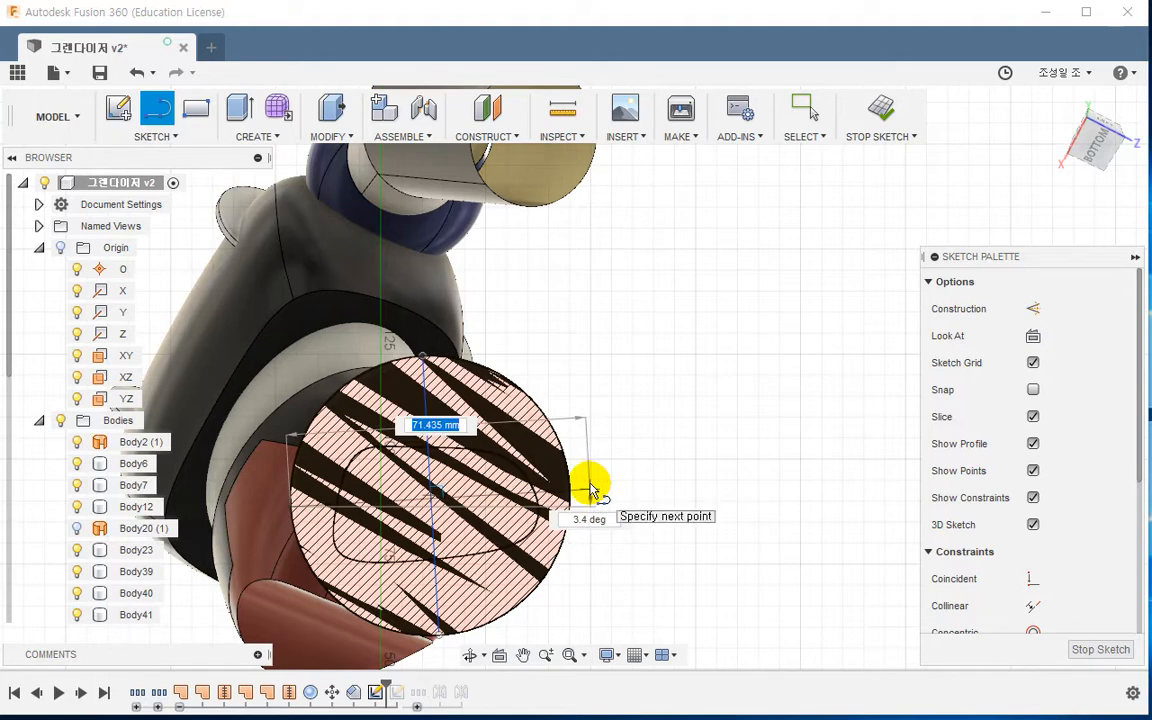
click(590, 490)
key(Escape)
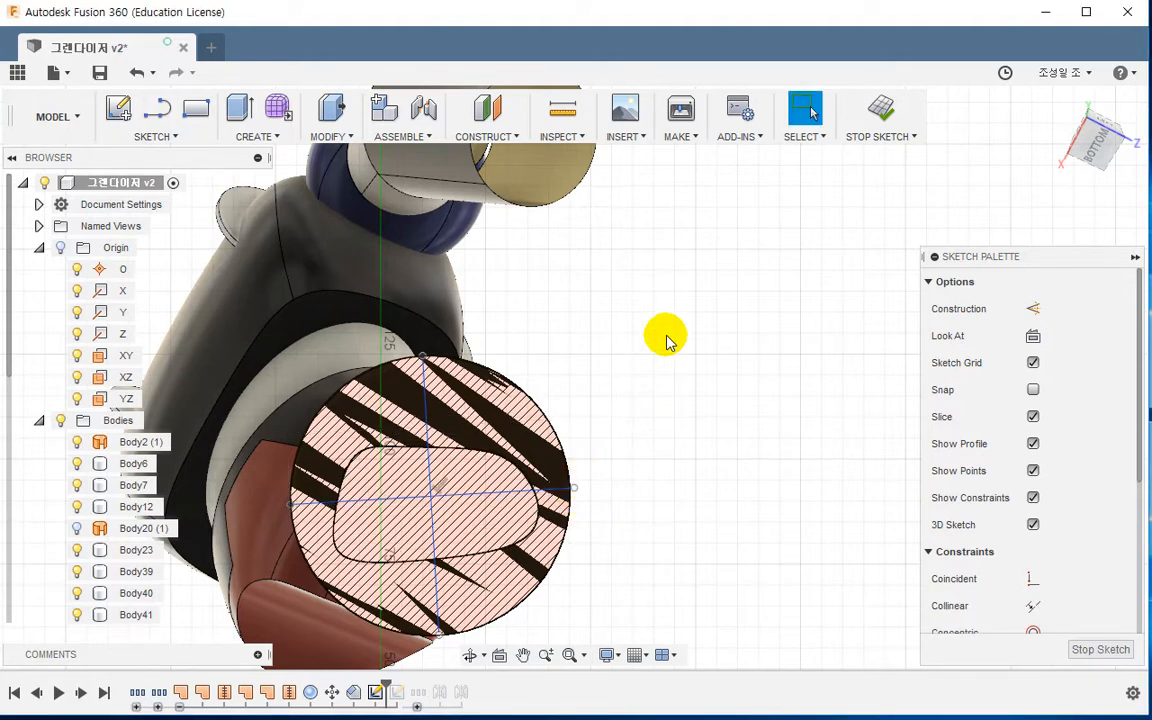
Delete the original line from the bottom-face sketch and finish the sketch
click(431, 490)
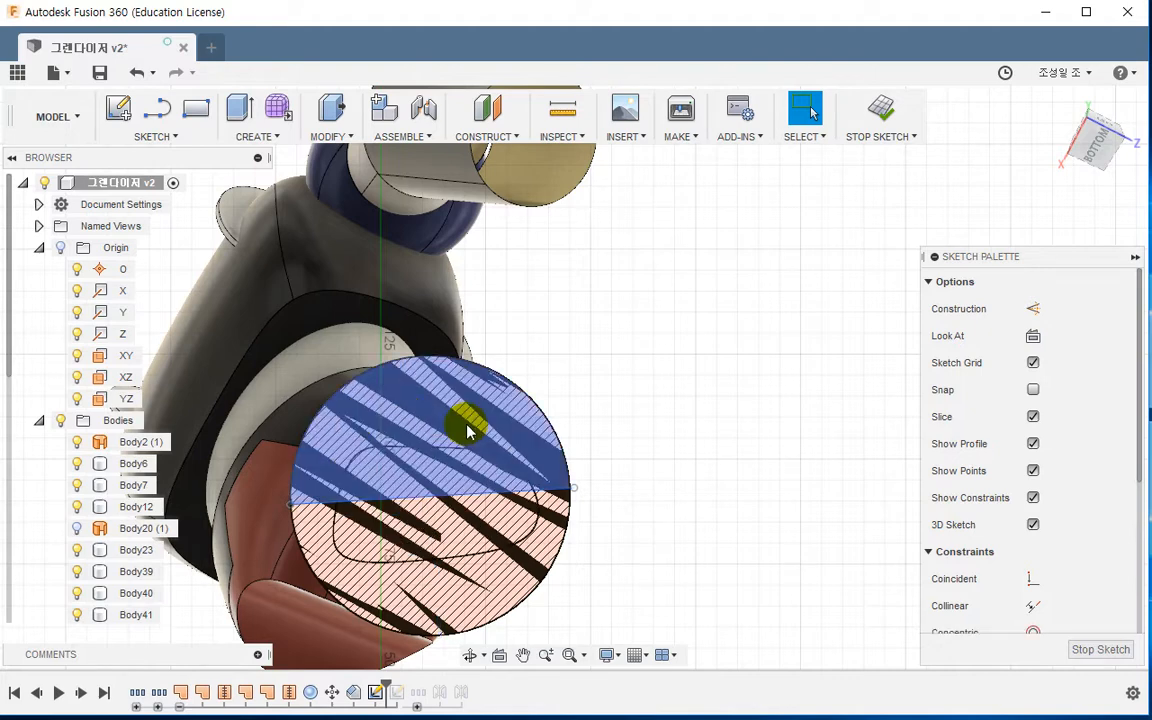
click(881, 112)
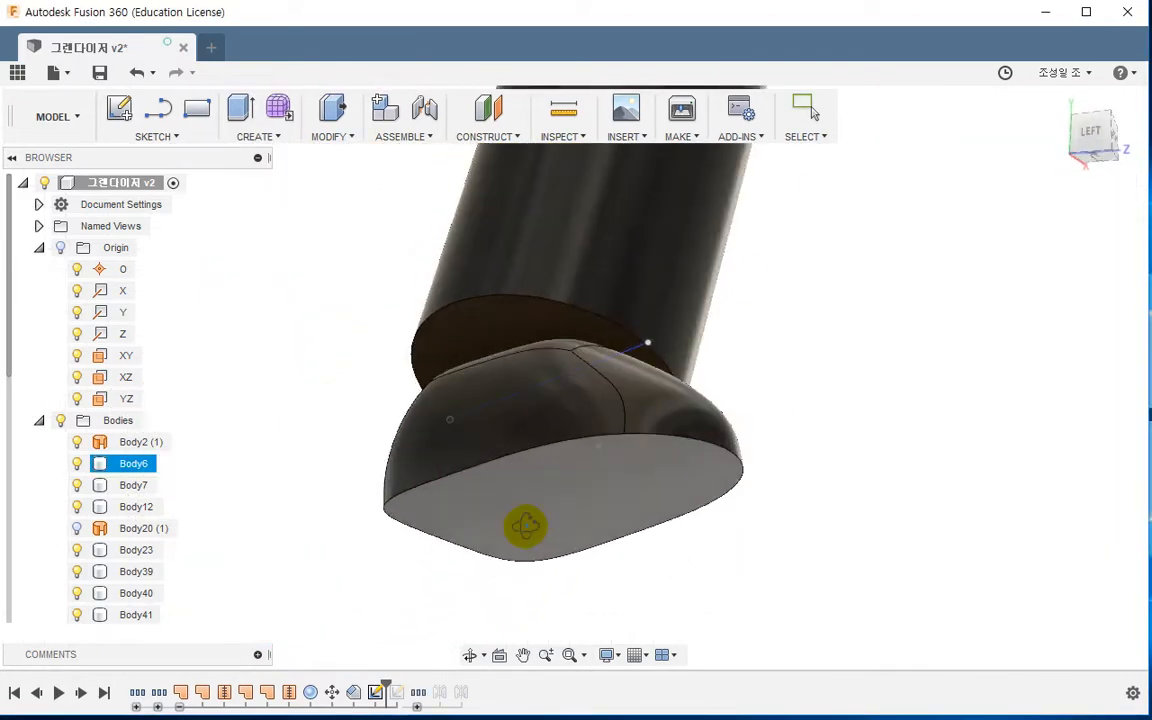
Create a plane along path at distance 1.00 on the new line under the lower leg
click(500, 137)
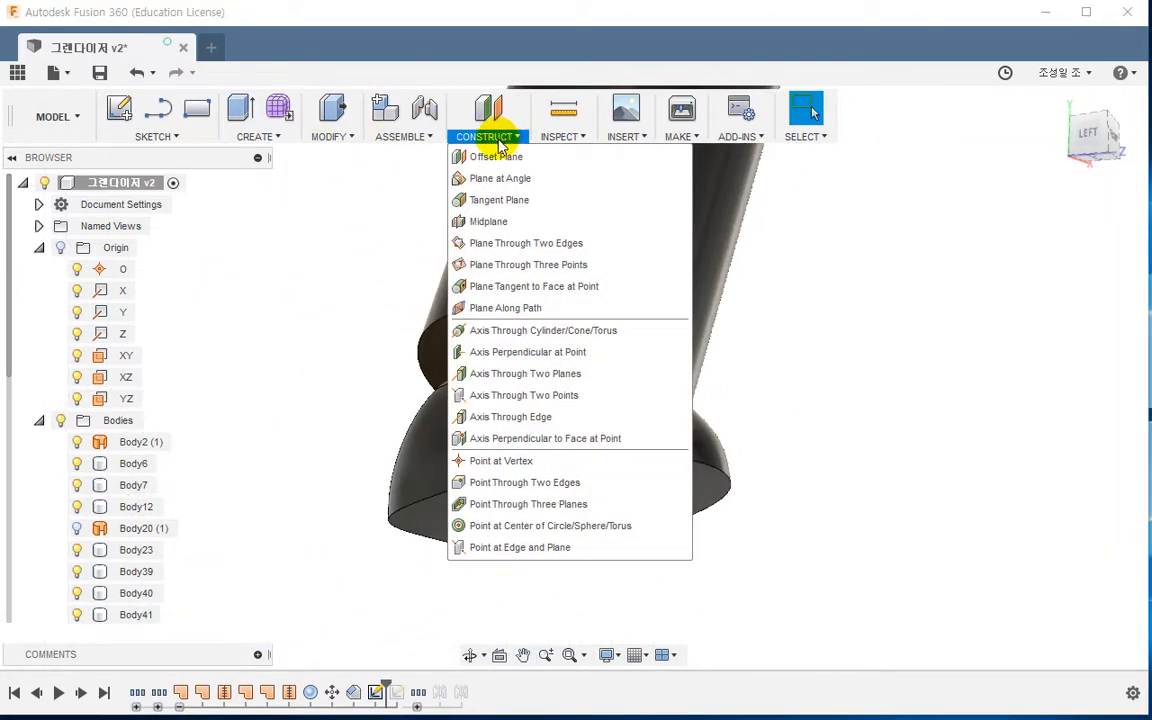
click(507, 310)
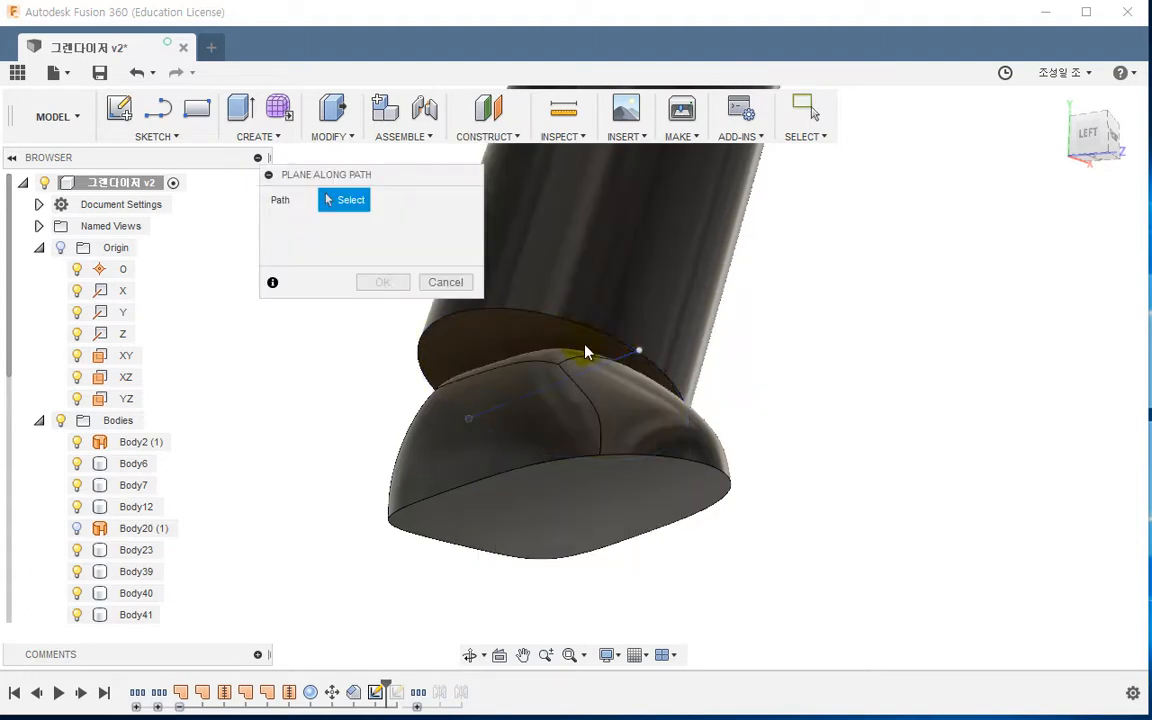
click(615, 360)
drag(628, 355, 676, 334)
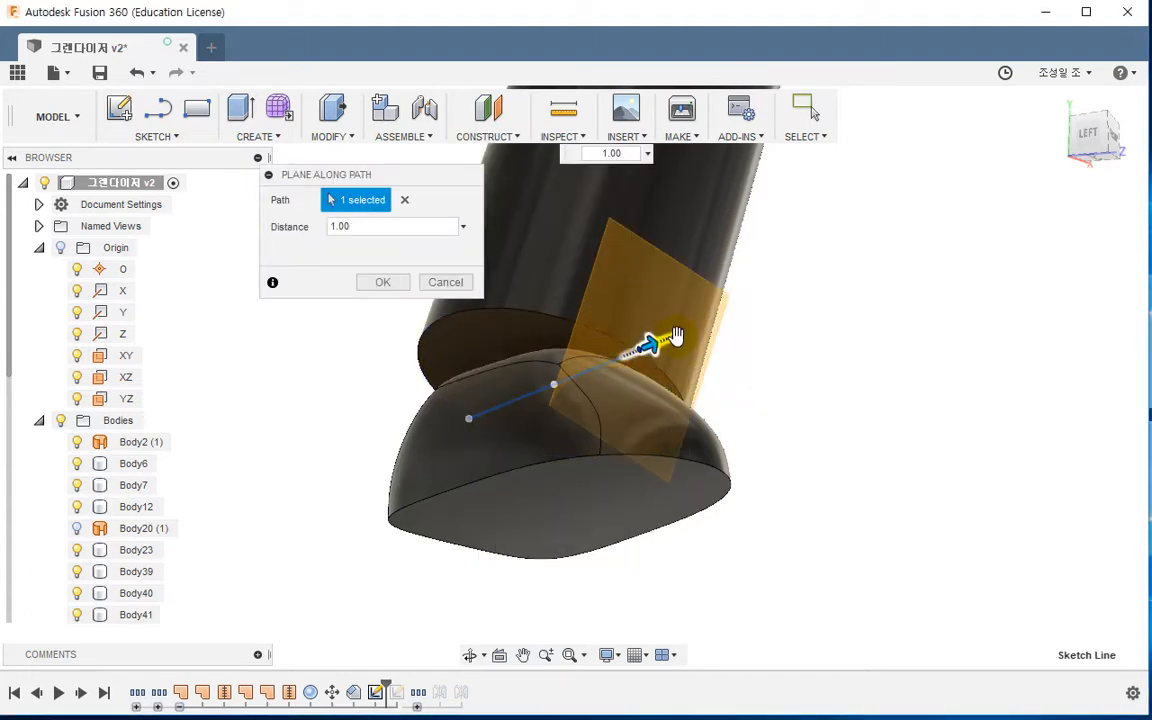
click(382, 281)
On the new plane, sketch an open three-sided outline across the lower leg, its lower line about 95 mm and its side about 83 mm long
shift+middle_drag(686, 343, 602, 320)
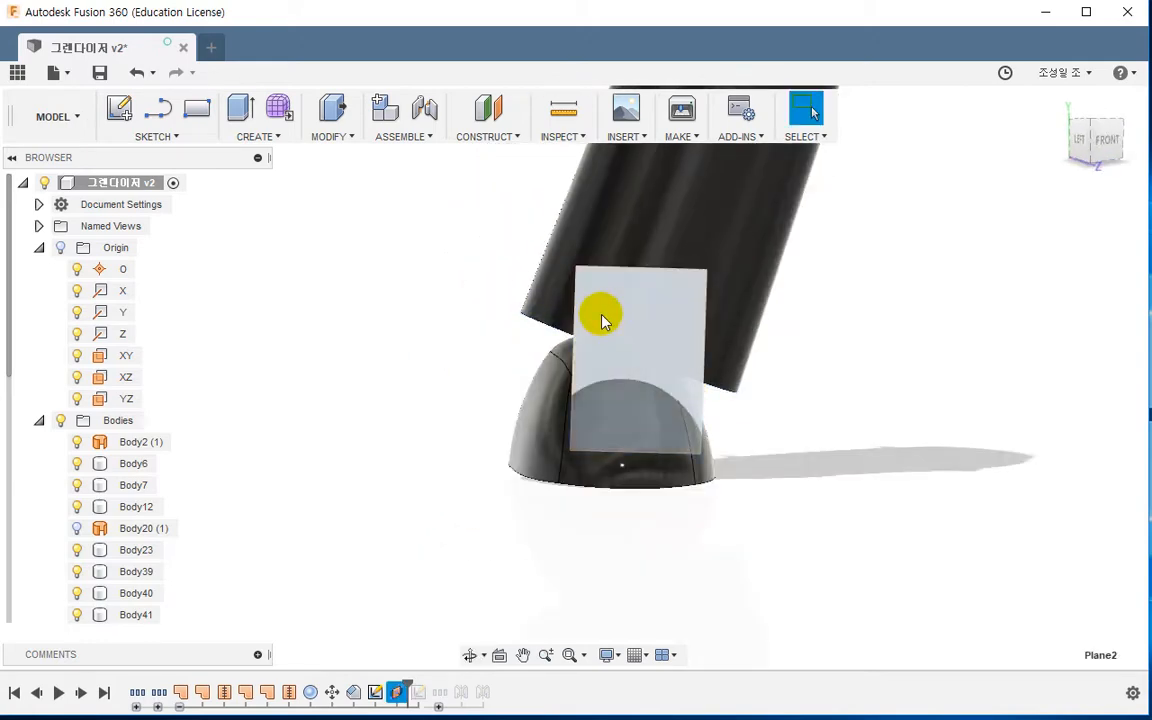
right_click(602, 320)
click(592, 407)
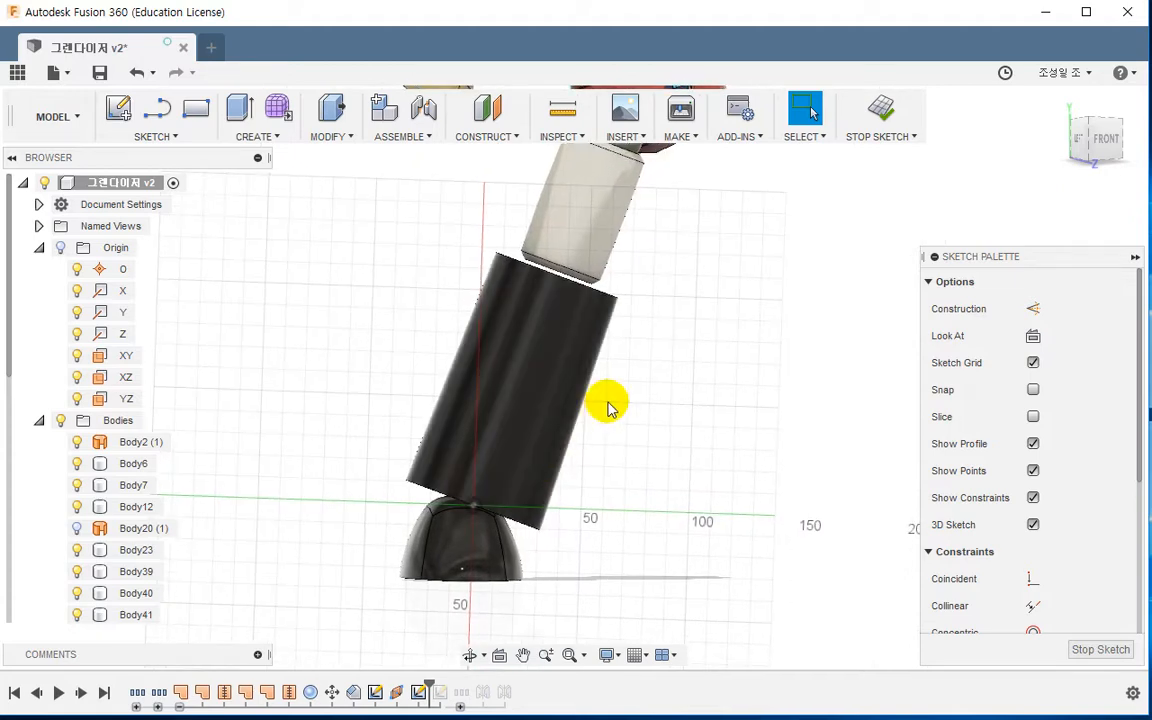
click(158, 108)
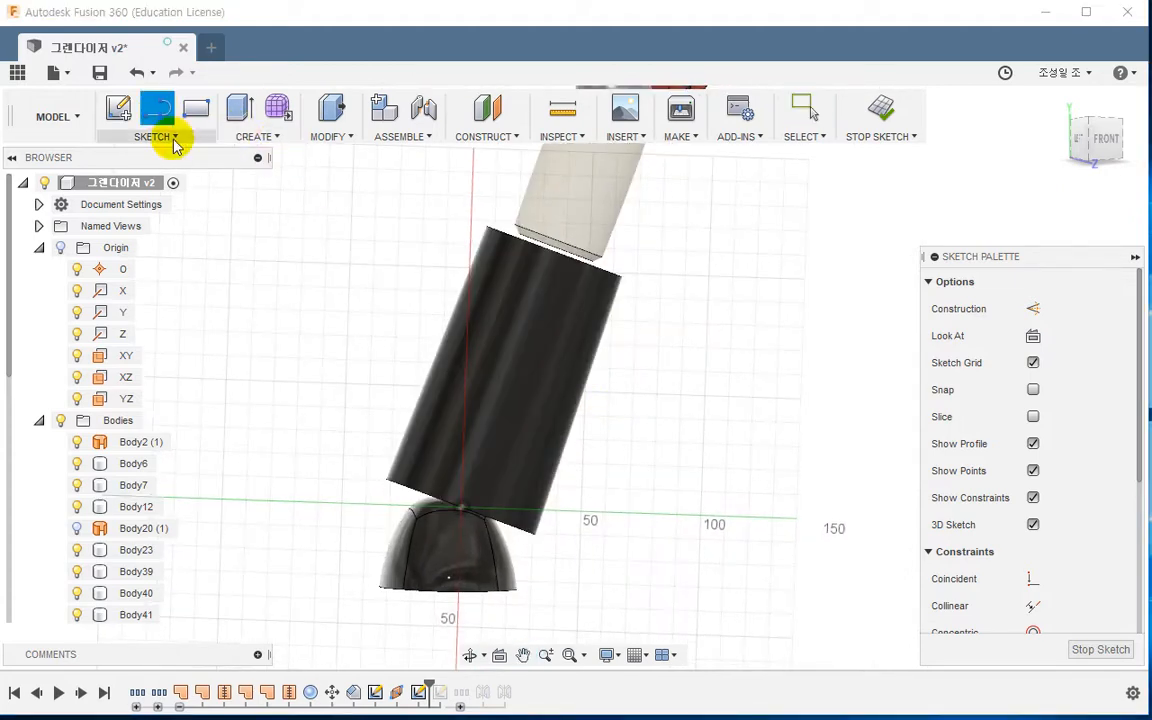
click(367, 432)
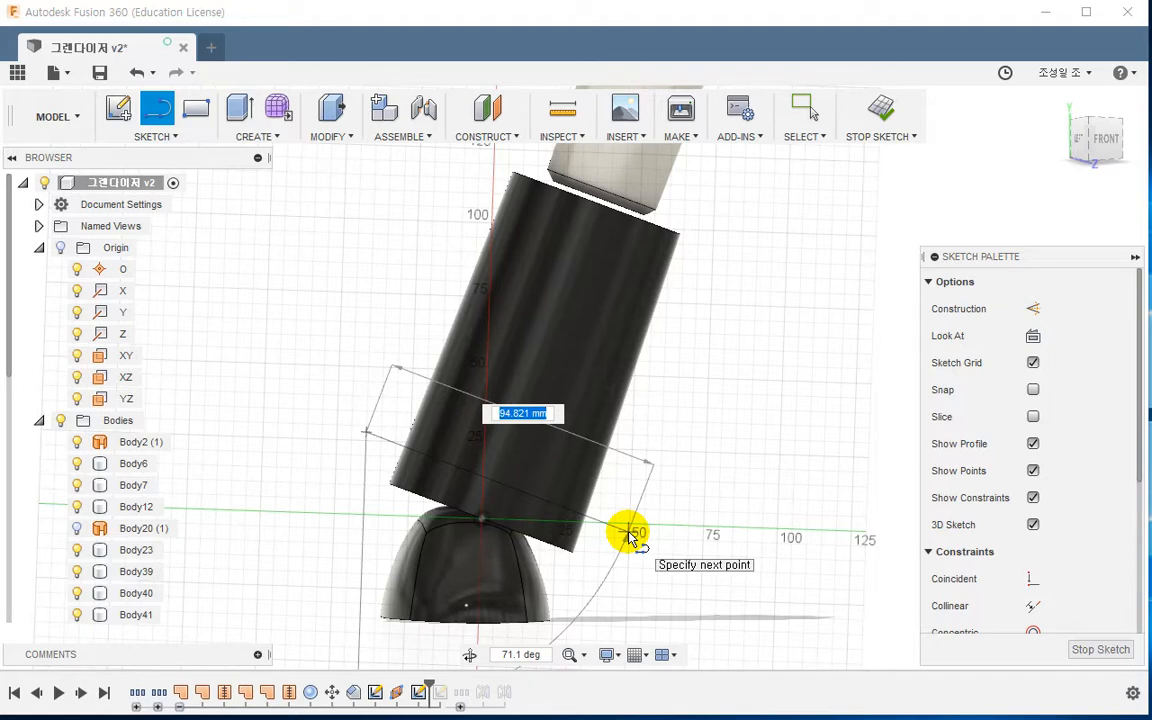
click(628, 534)
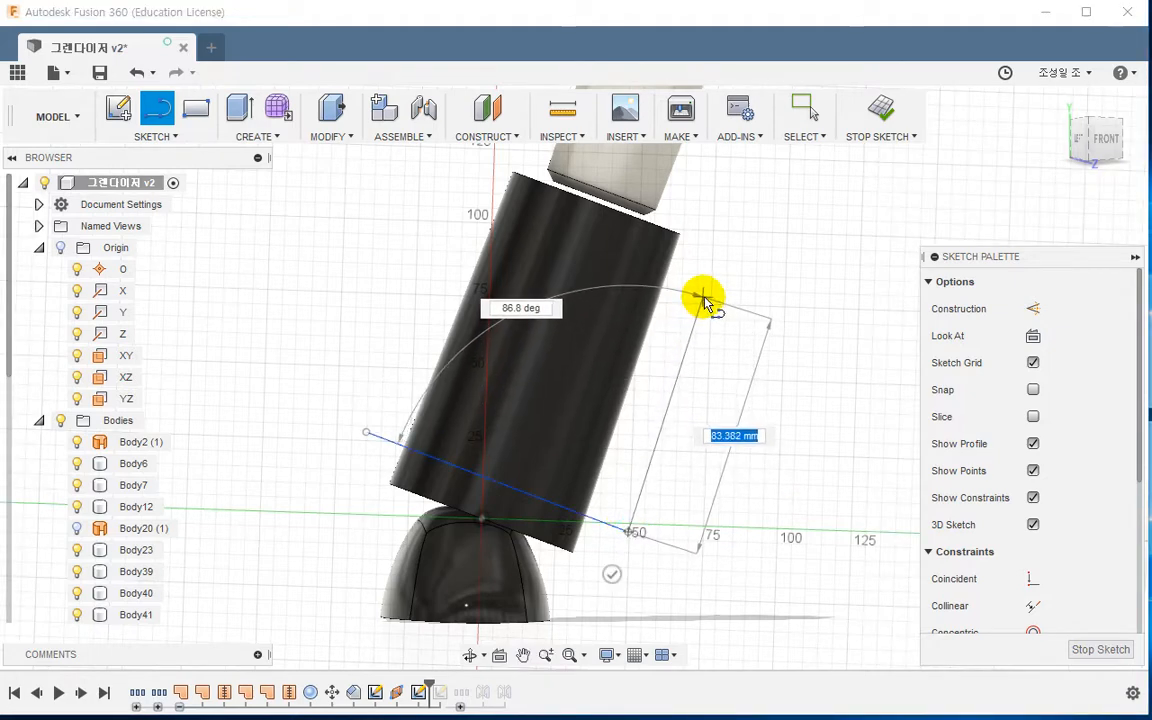
click(447, 202)
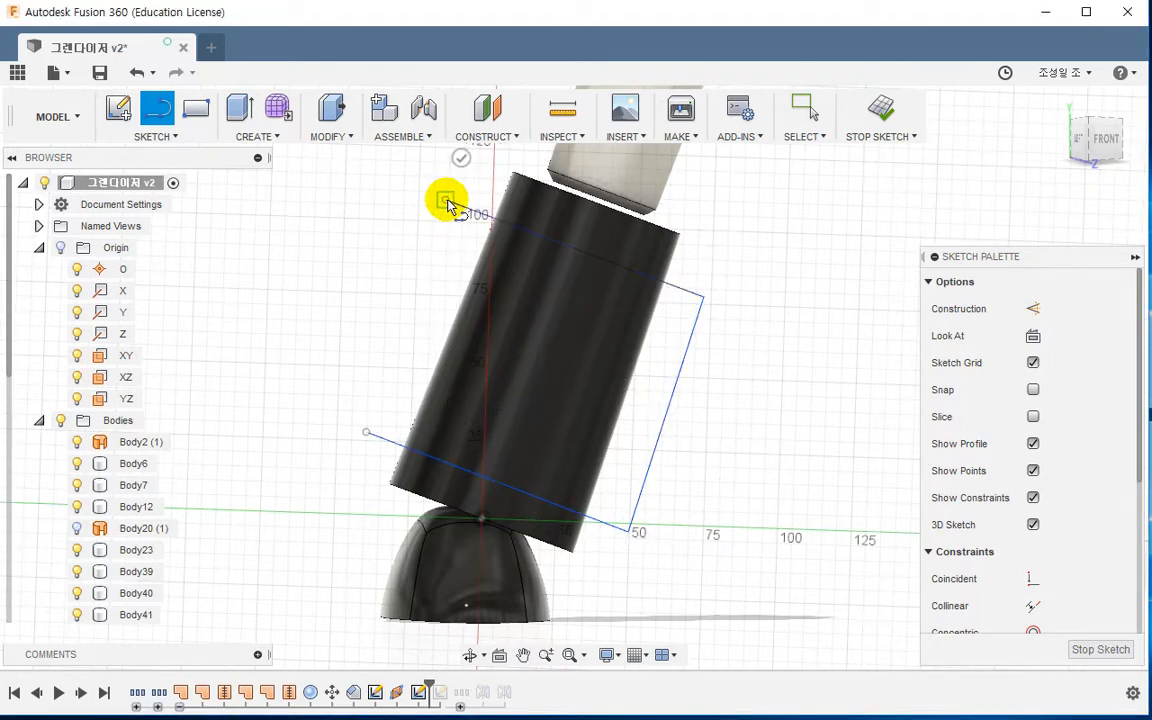
key(Escape)
Constrain the upper and lower lines of the outline parallel
scroll(1010, 493, down, 3)
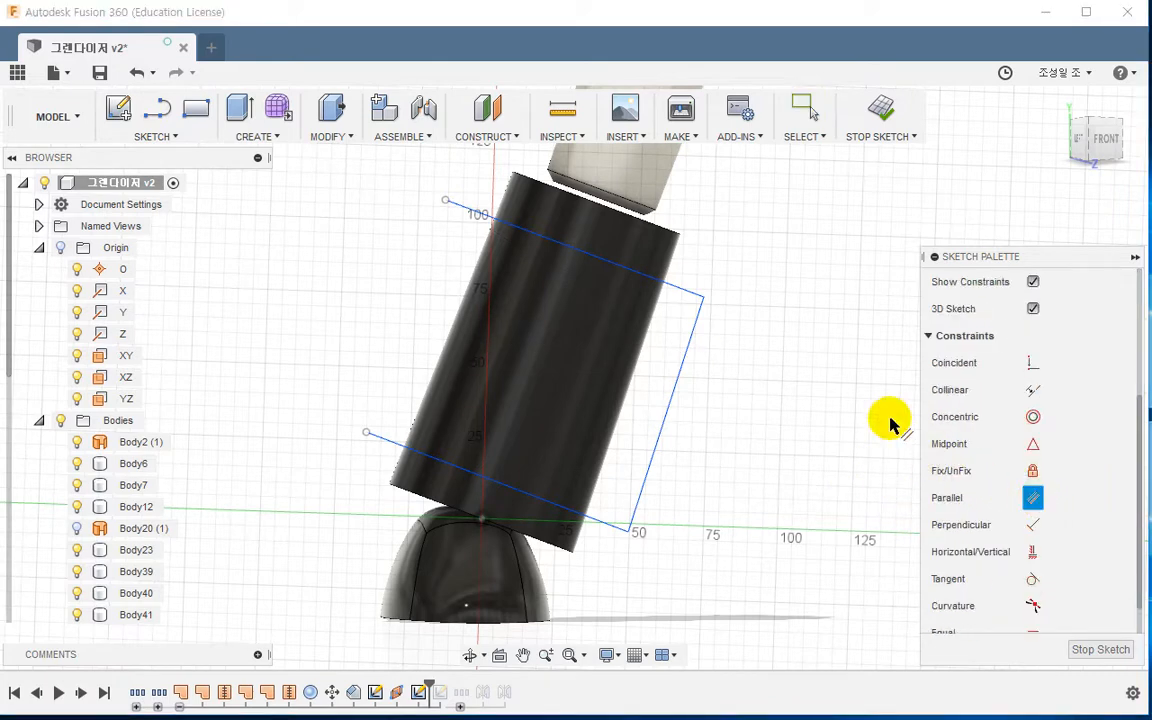
click(690, 292)
click(590, 524)
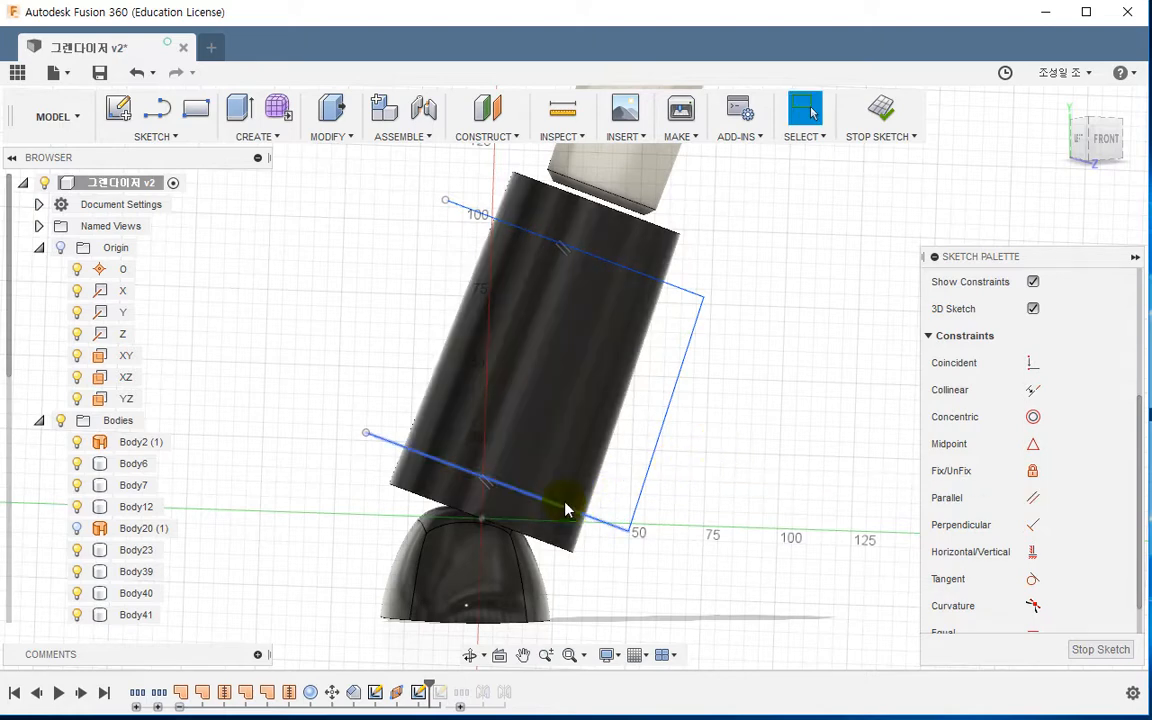
Shift the outline's lower line slightly up and its upper line slightly down along the leg, and finish the sketch
drag(570, 503, 572, 492)
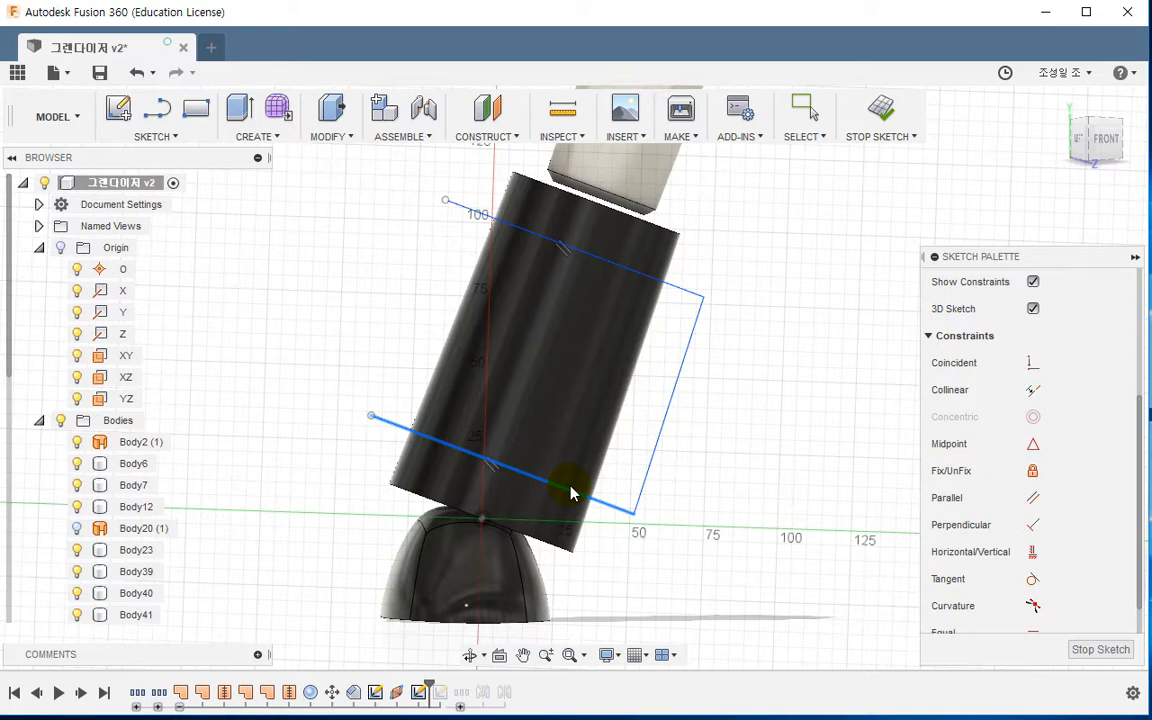
click(403, 319)
middle_drag(430, 301, 411, 333)
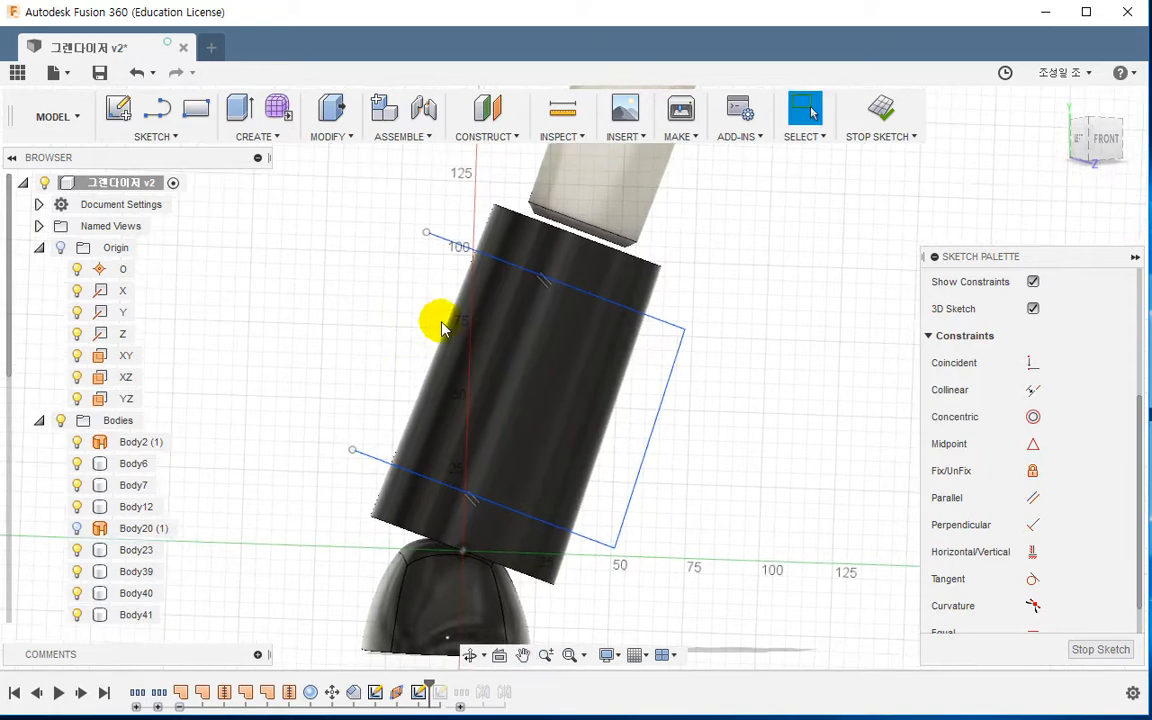
click(597, 295)
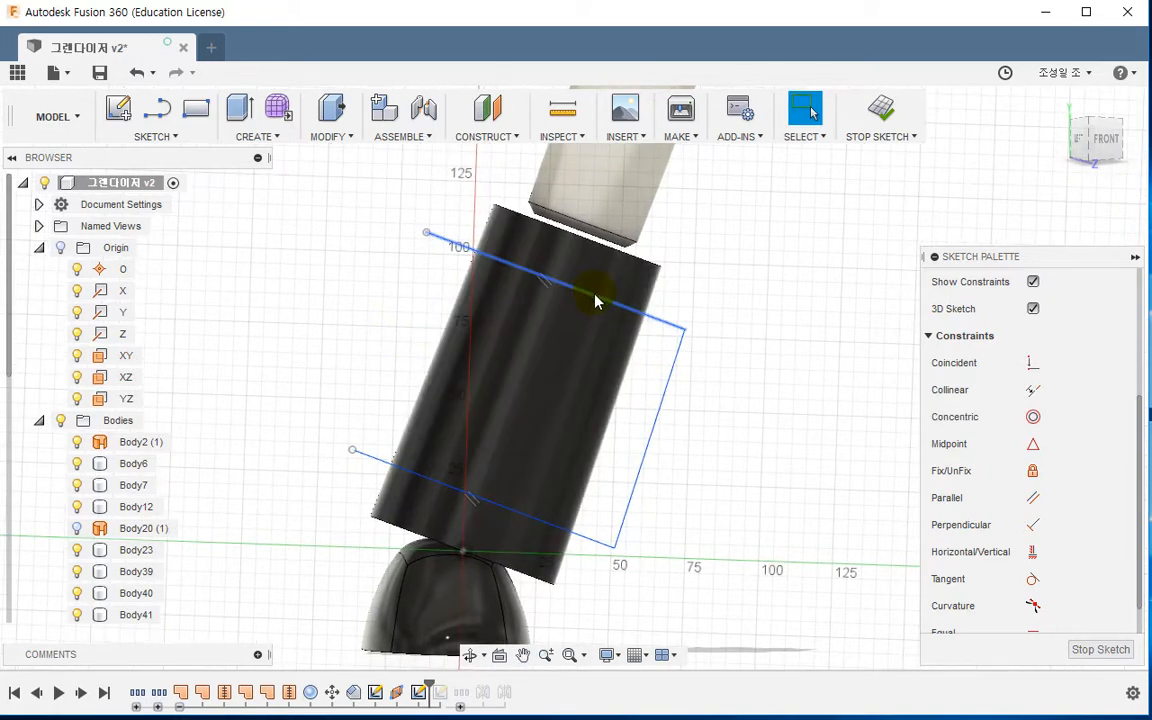
drag(595, 300, 577, 326)
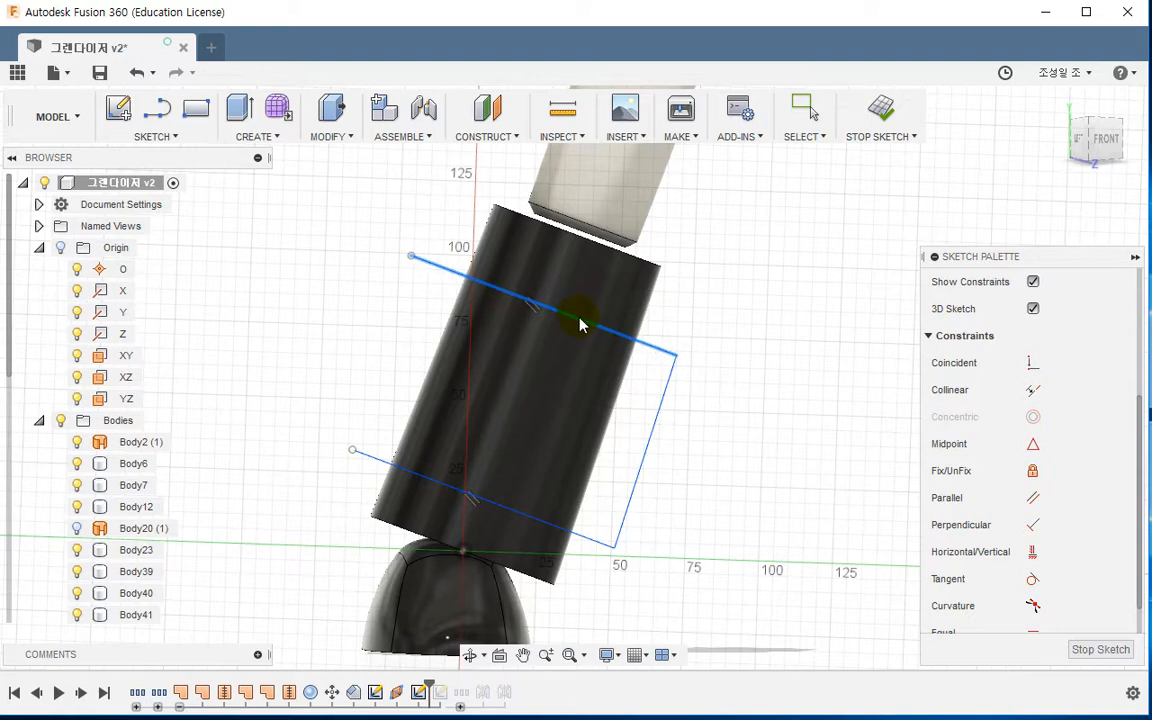
click(743, 342)
scroll(757, 320, down, 3)
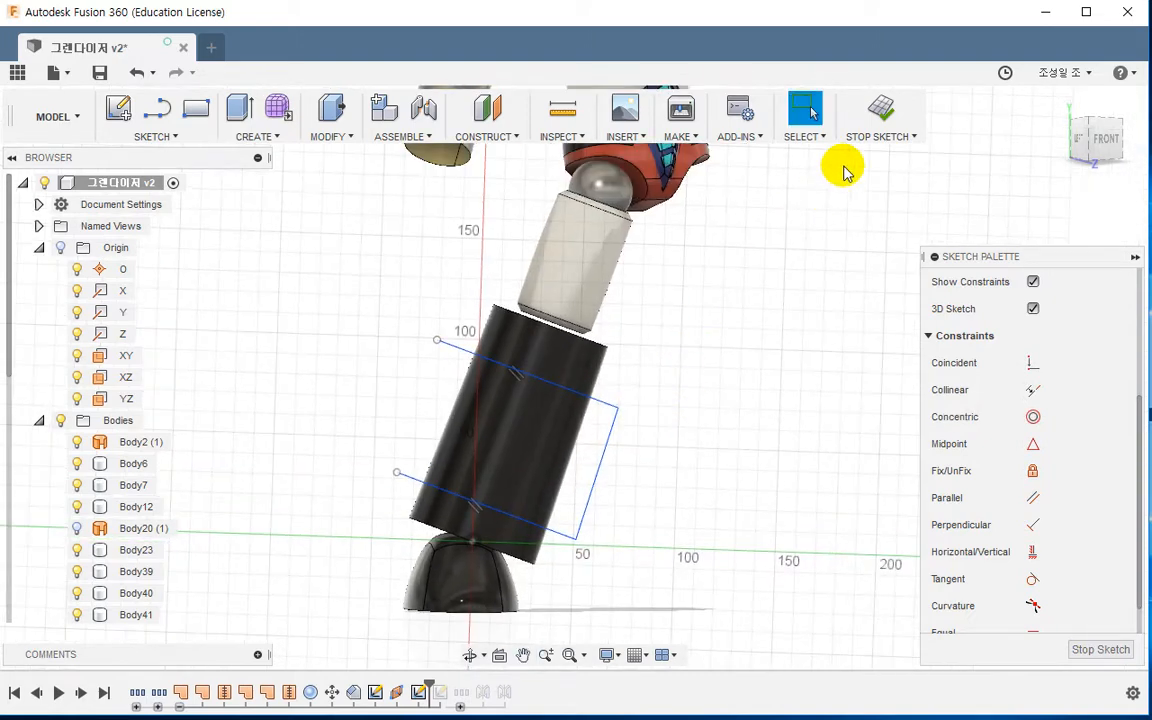
click(881, 109)
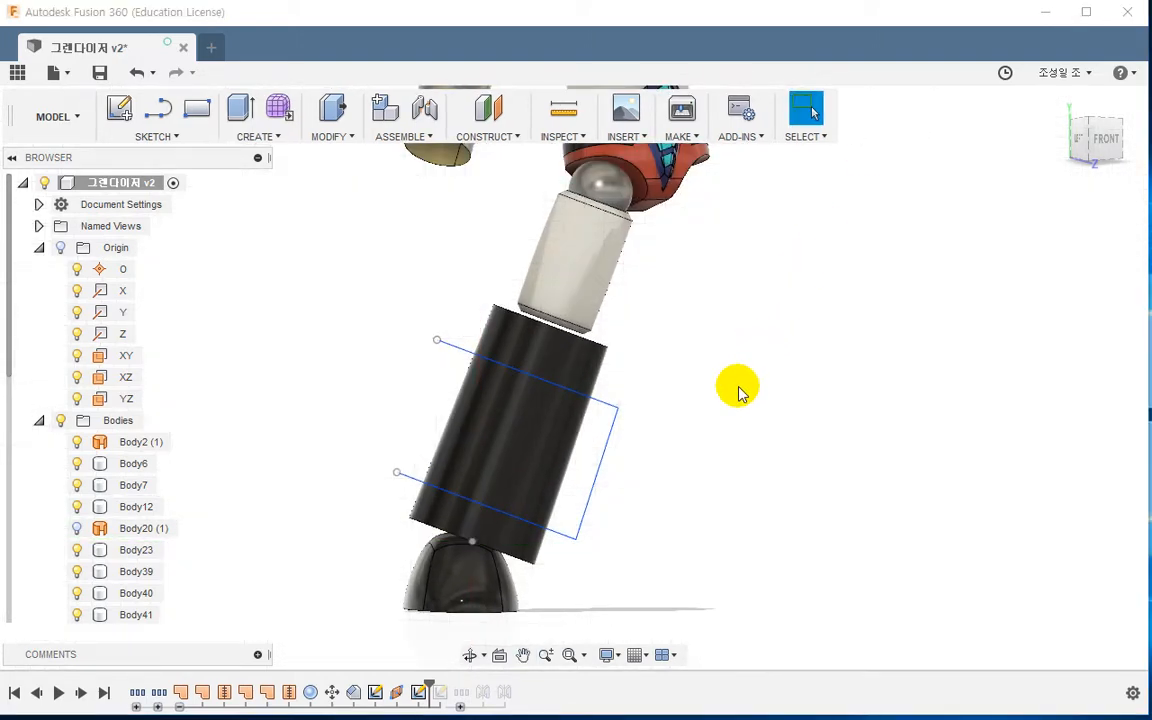
Expand the first timeline group and open the robot's base form feature for sculpt editing
shift+middle_drag(705, 403, 555, 412)
click(555, 412)
click(238, 565)
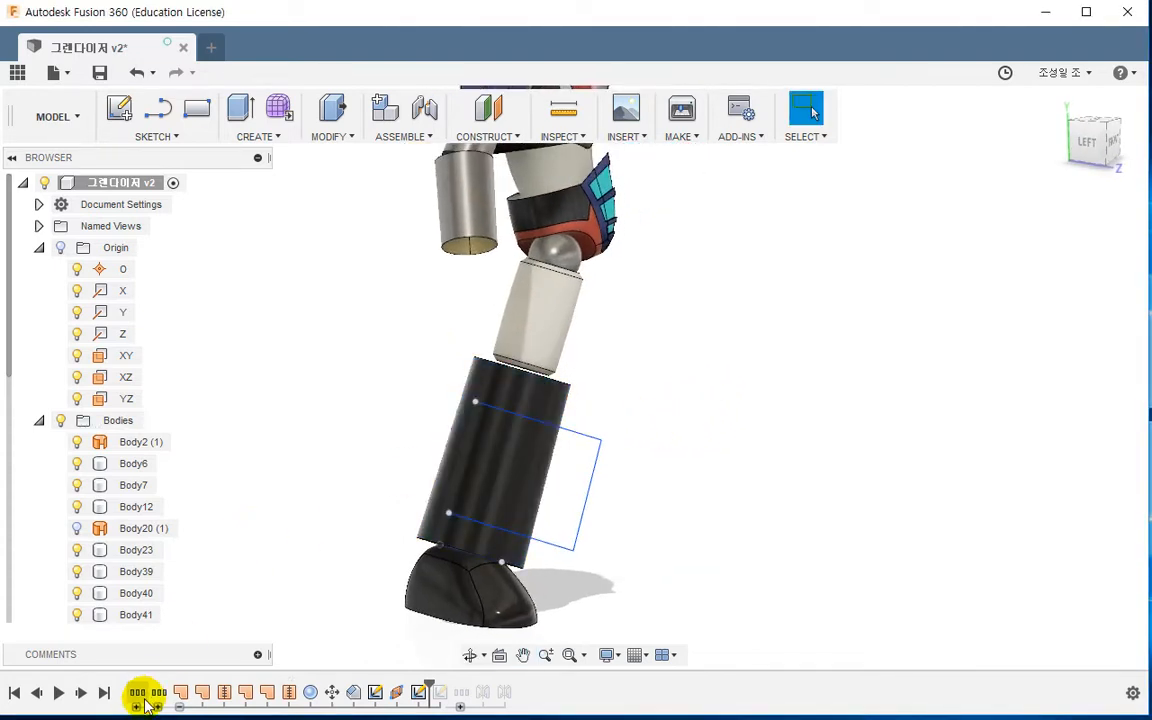
click(137, 708)
double_click(180, 694)
In Edit Form, move the lower leg's top edge loop about 3.1 mm sideways and 9 mm upward, and finish the form
mouse_move(530, 400)
shift+middle_down()
mouse_move(535, 470)
mouse_move(442, 445)
mouse_move(450, 437)
shift+middle_up()
double_click(455, 432)
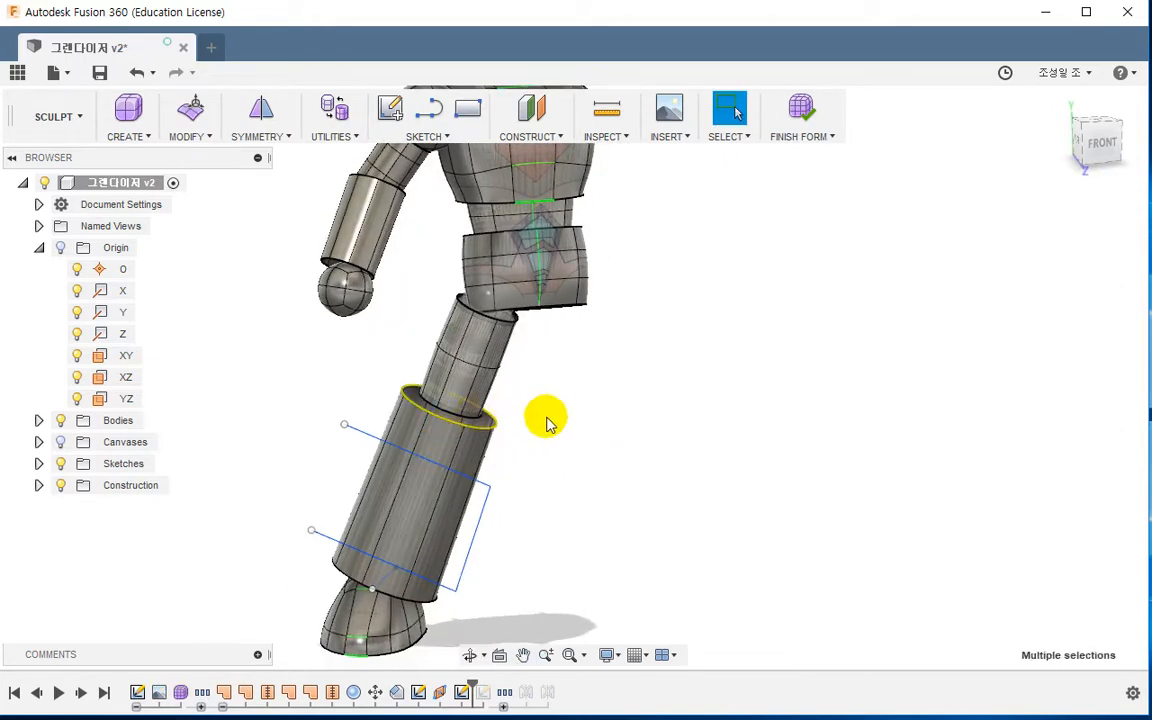
shift+middle_drag(548, 419, 563, 393)
click(1105, 146)
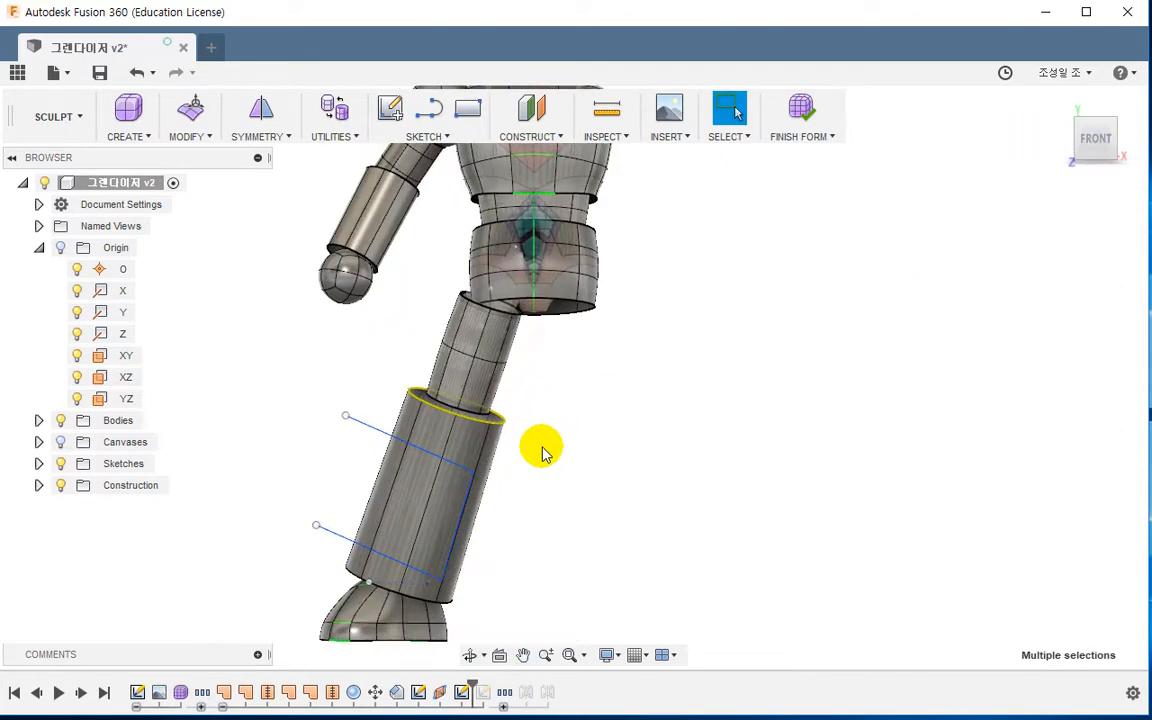
shift+middle_drag(545, 455, 571, 437)
click(191, 110)
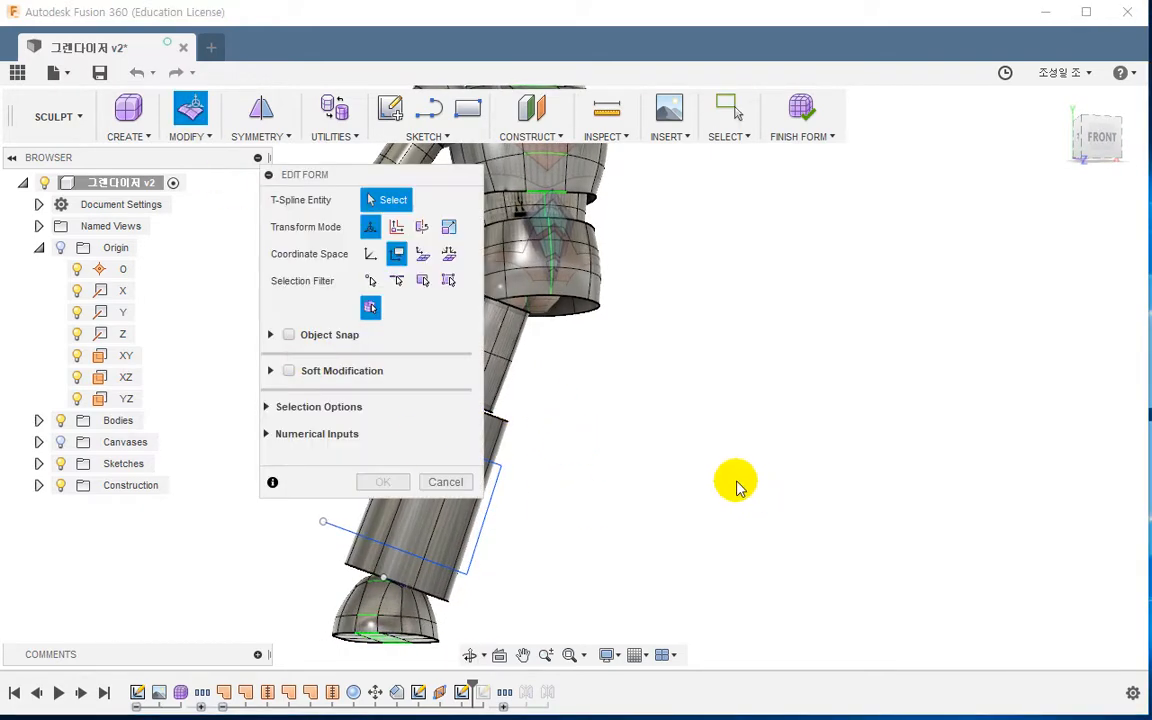
drag(411, 173, 881, 188)
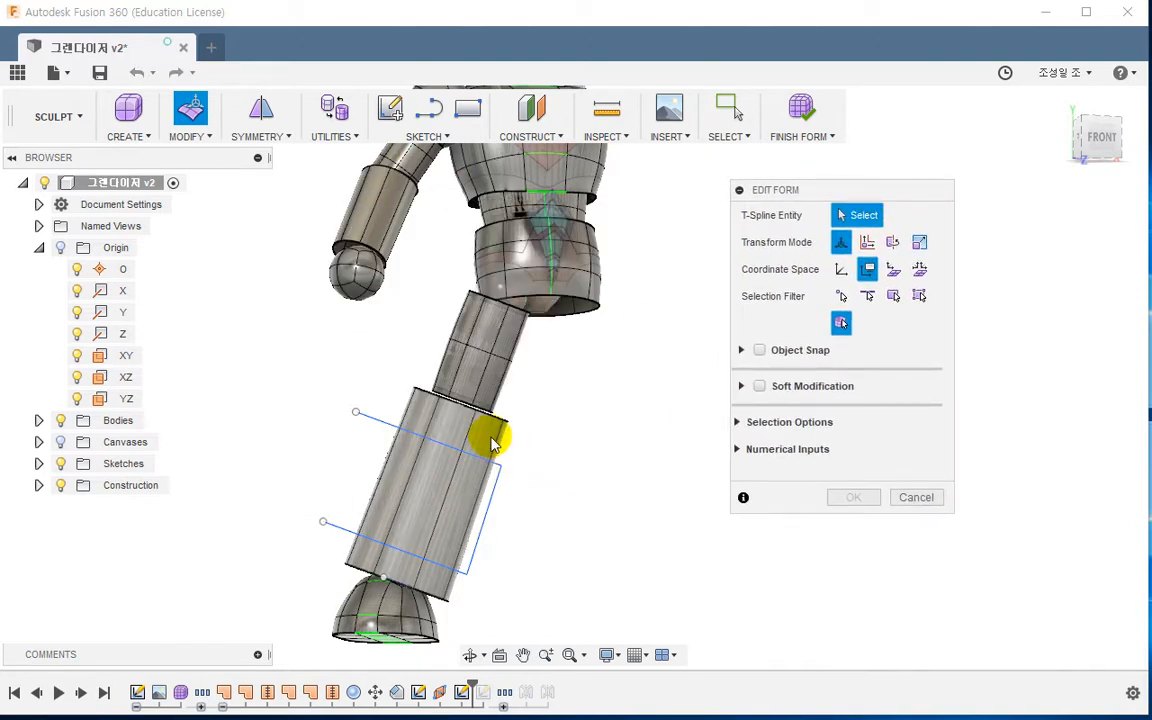
click(920, 295)
scroll(512, 406, up, 2)
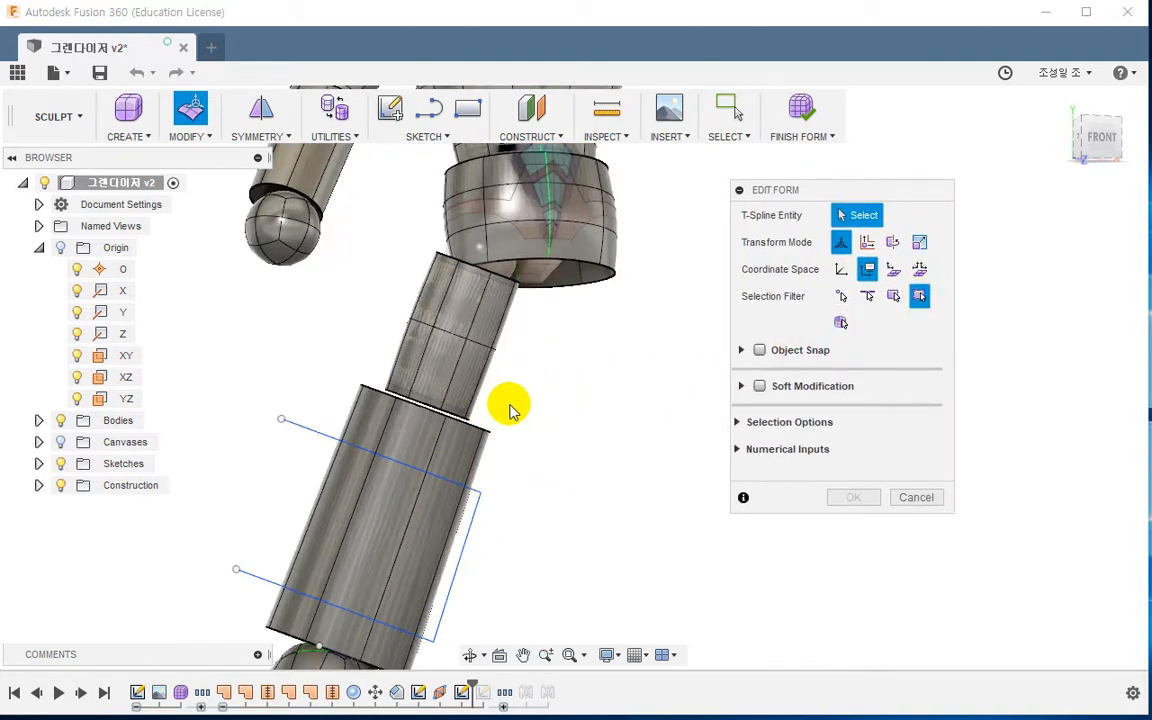
double_click(474, 426)
drag(451, 390, 457, 372)
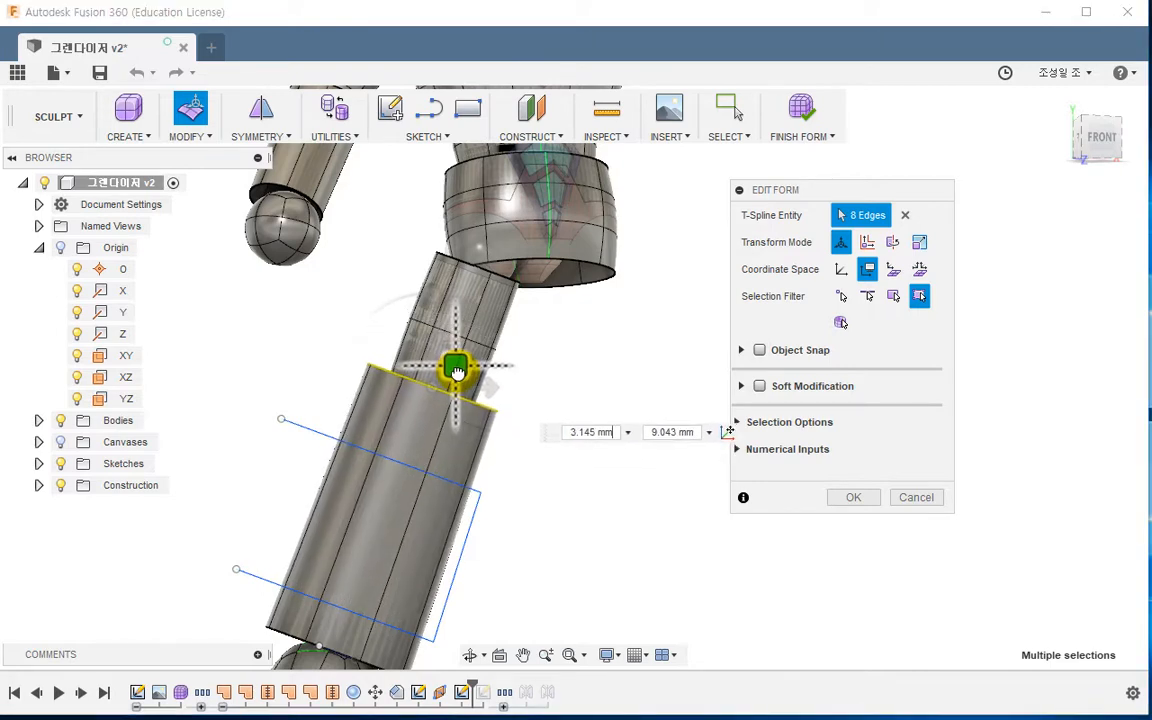
click(866, 497)
click(797, 118)
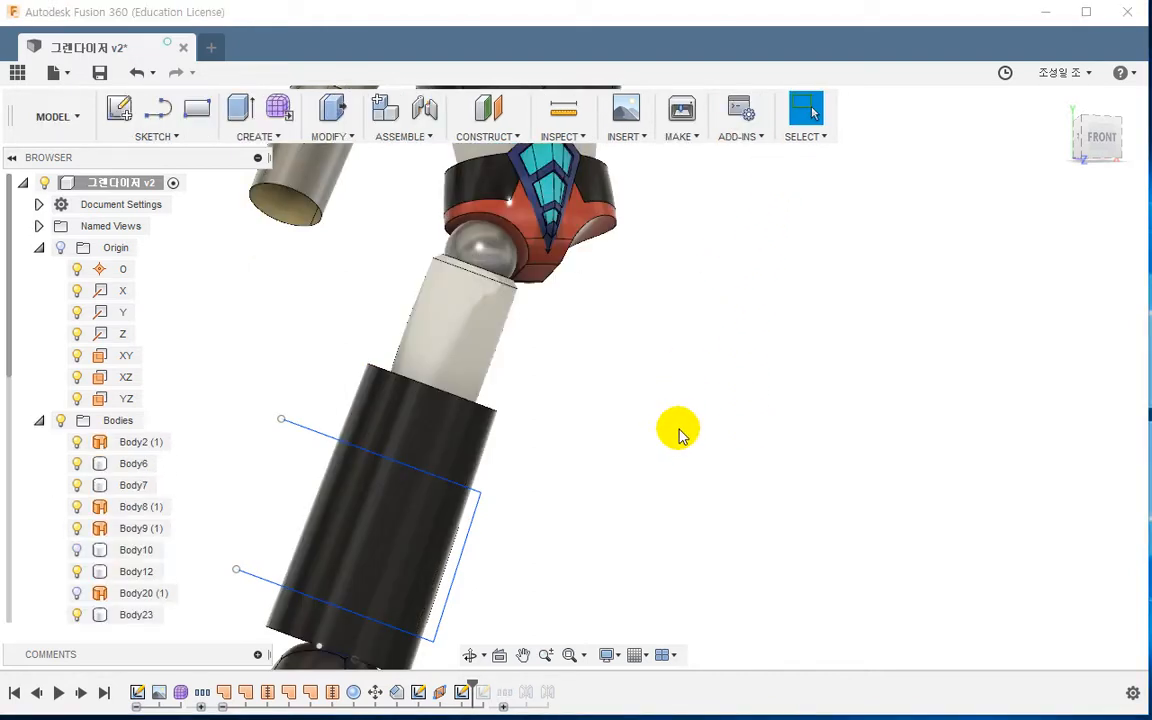
Split the lower leg body with the three-sided sketch outline as the splitting tool, with the tool extended
middle_drag(677, 436, 658, 420)
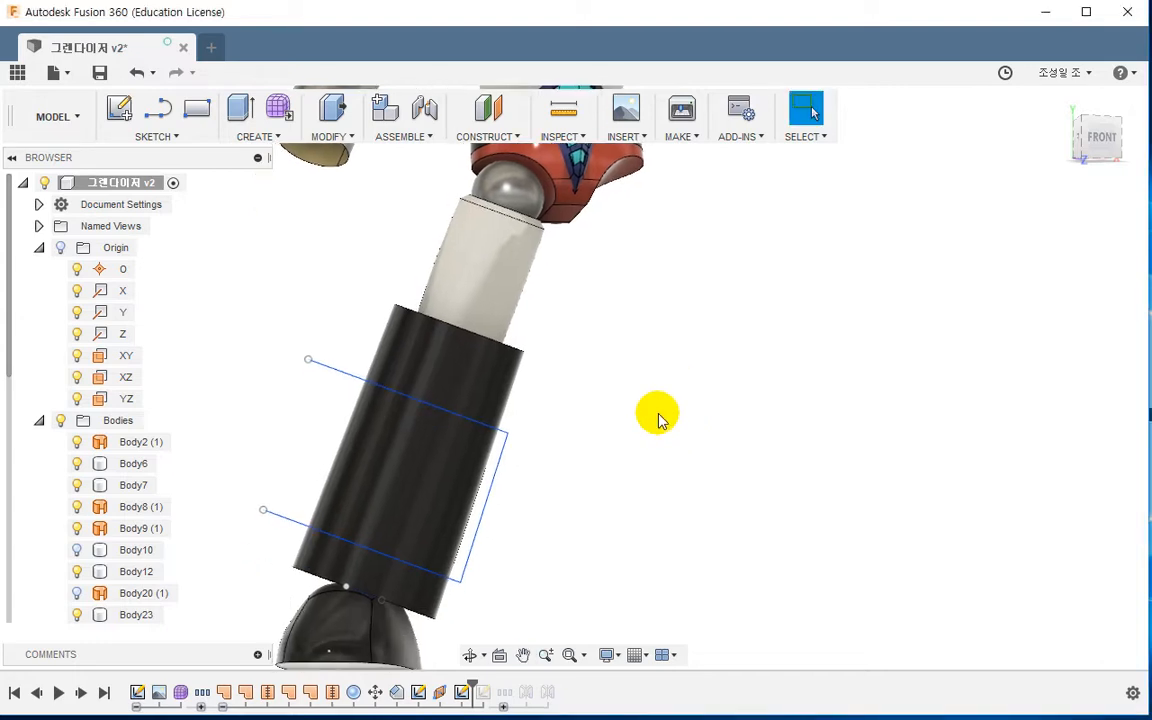
scroll(658, 420, down, 3)
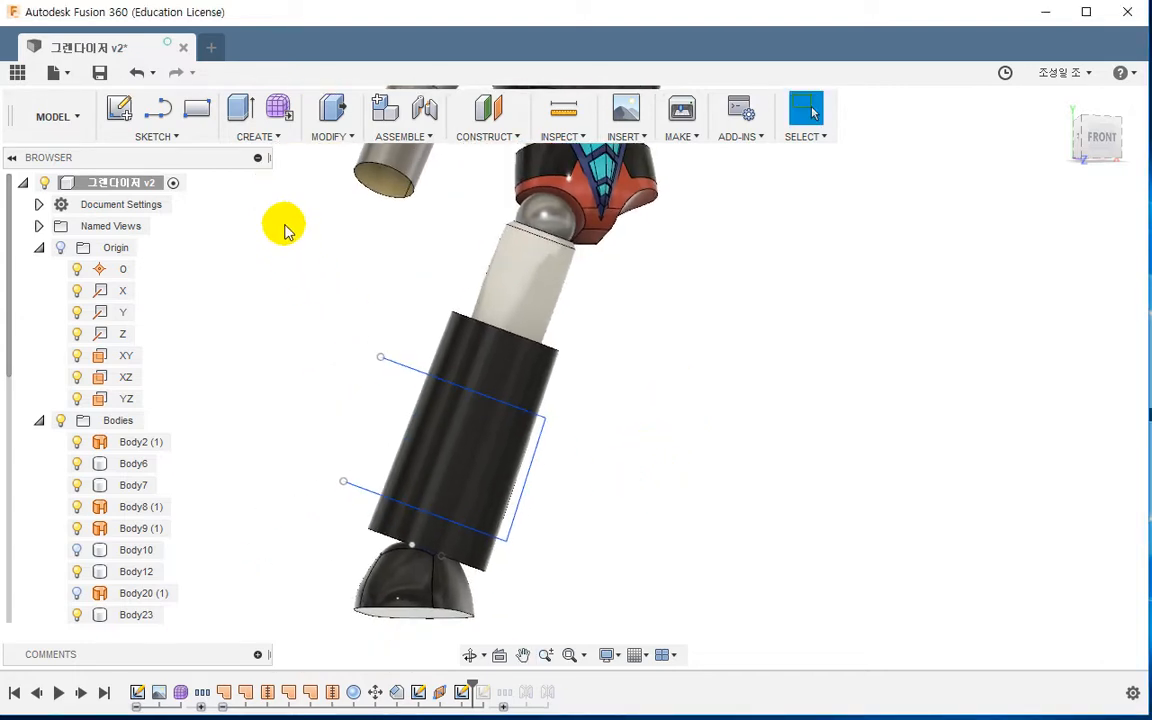
click(330, 136)
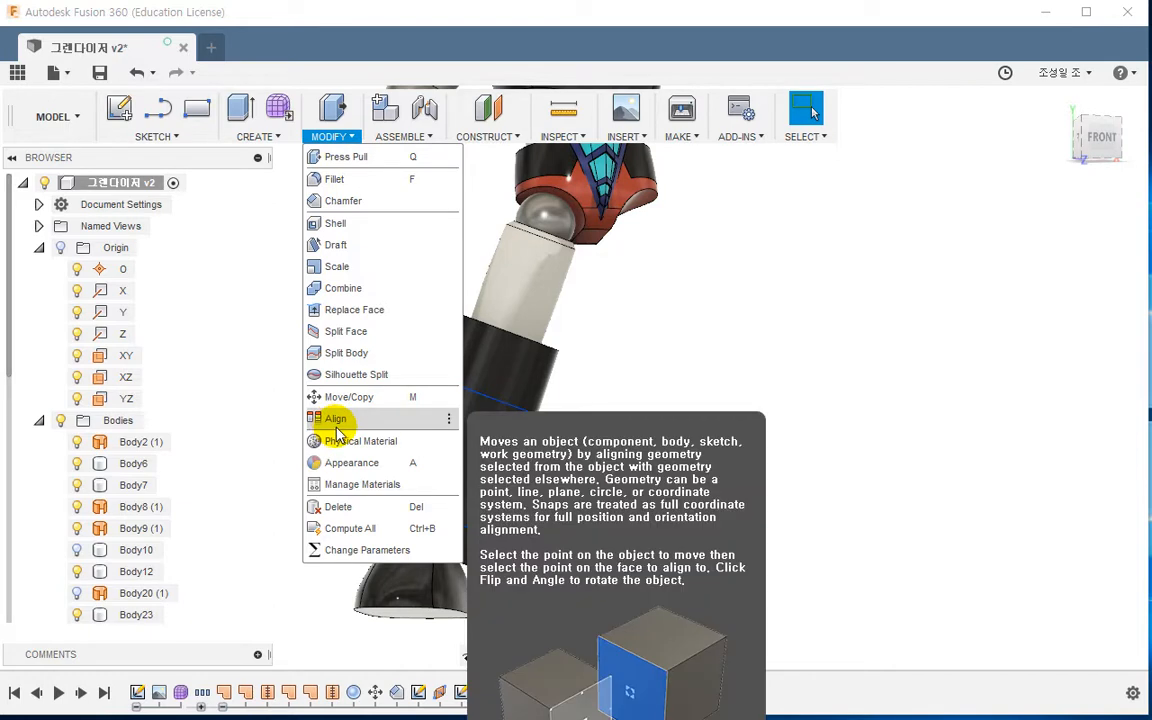
click(338, 353)
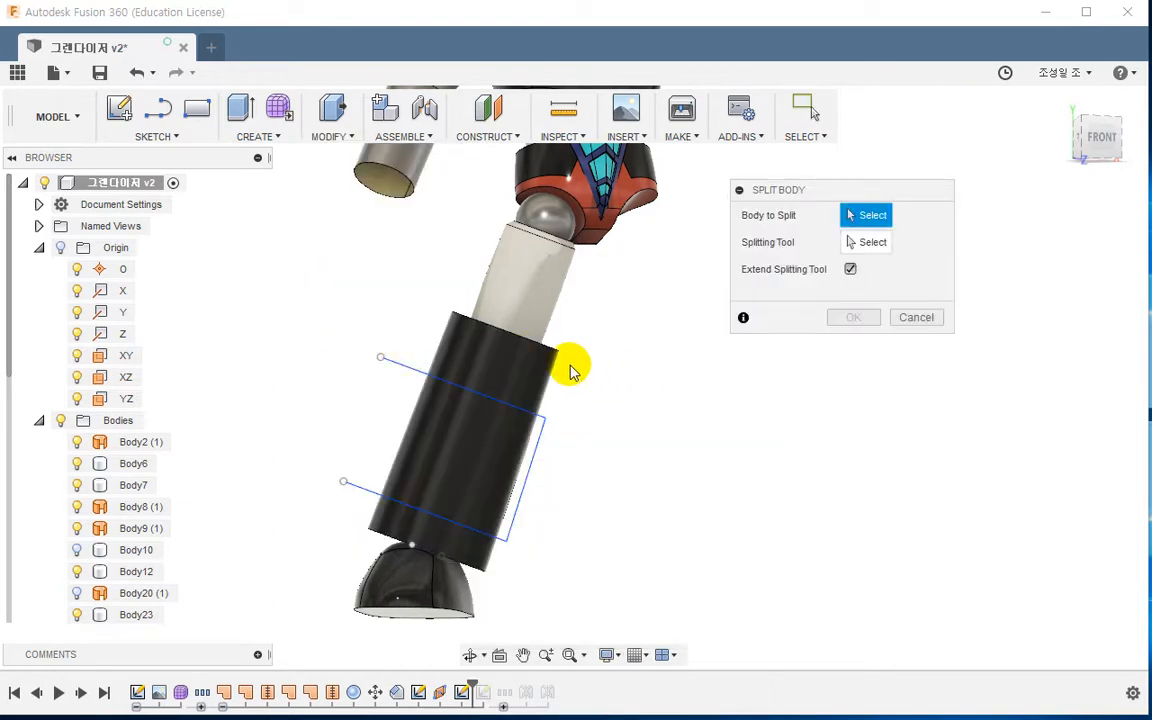
click(550, 370)
click(873, 243)
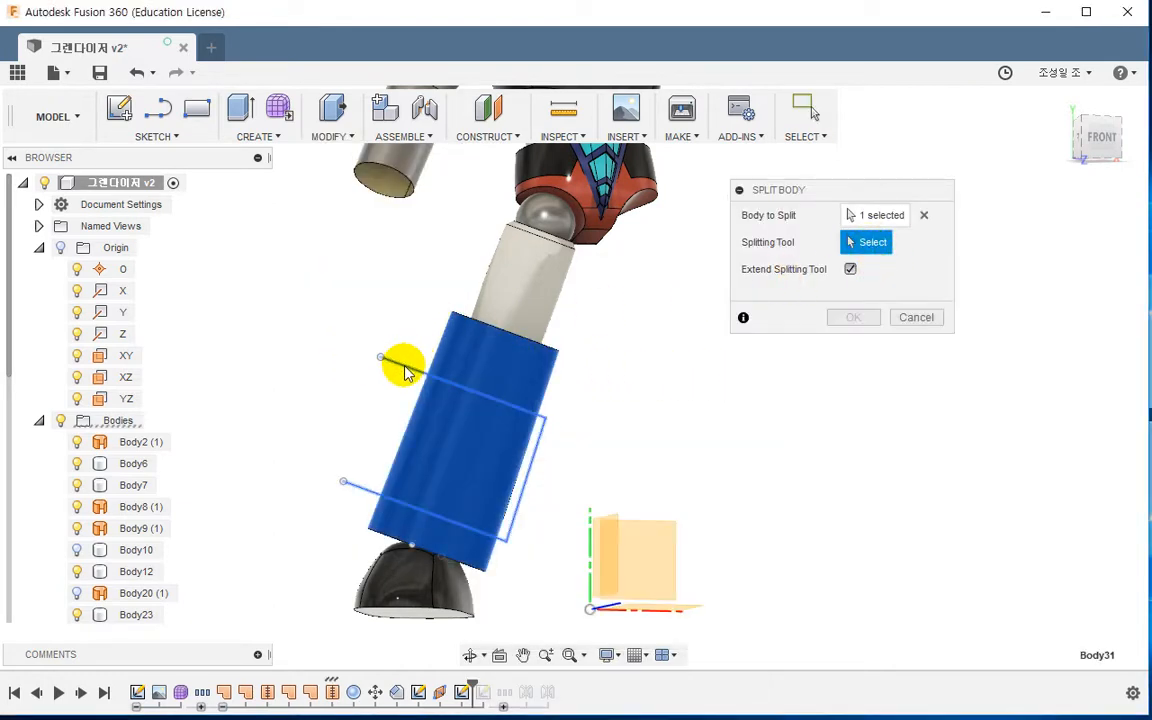
click(404, 360)
click(850, 318)
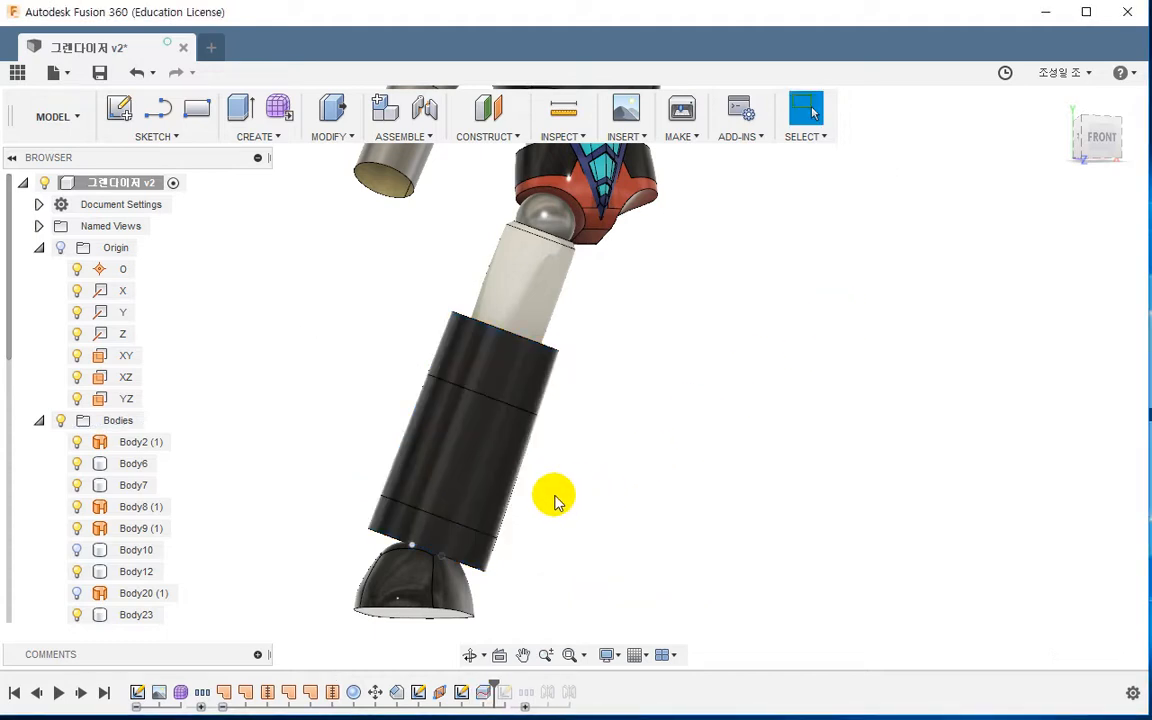
Identify the form feature behind the foot's top face and open it for sculpt editing
drag(556, 497, 620, 478)
key(Escape)
scroll(483, 481, up, 5)
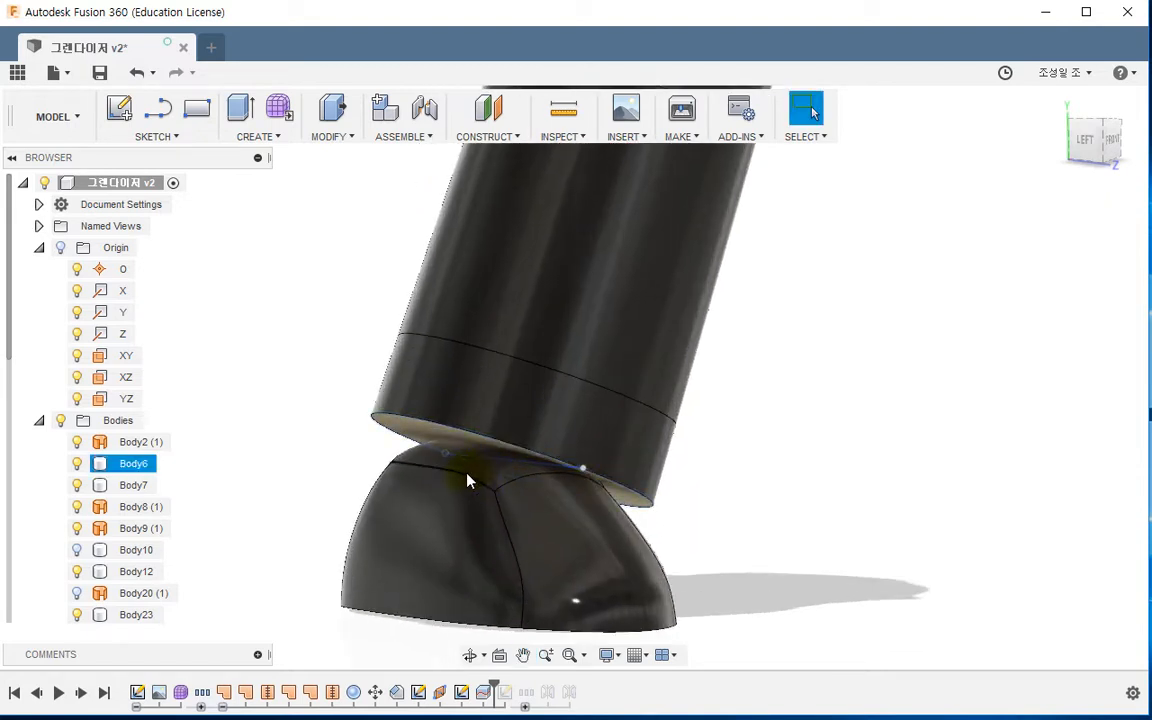
click(440, 466)
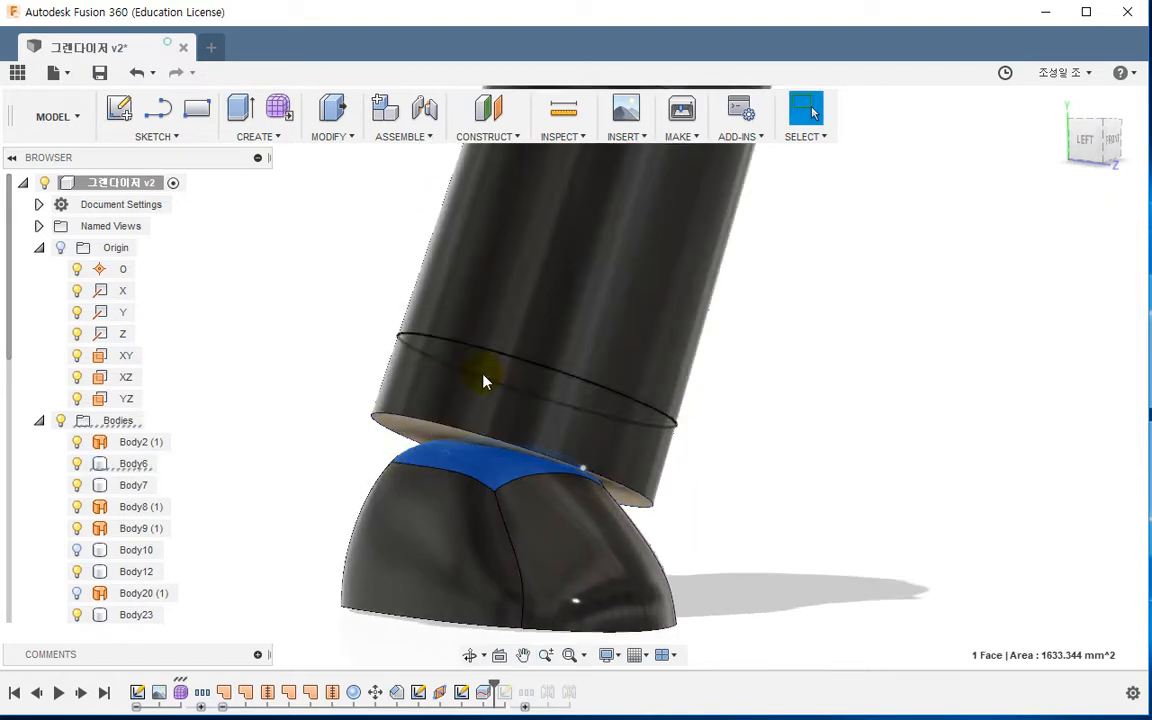
middle_drag(536, 506, 581, 472)
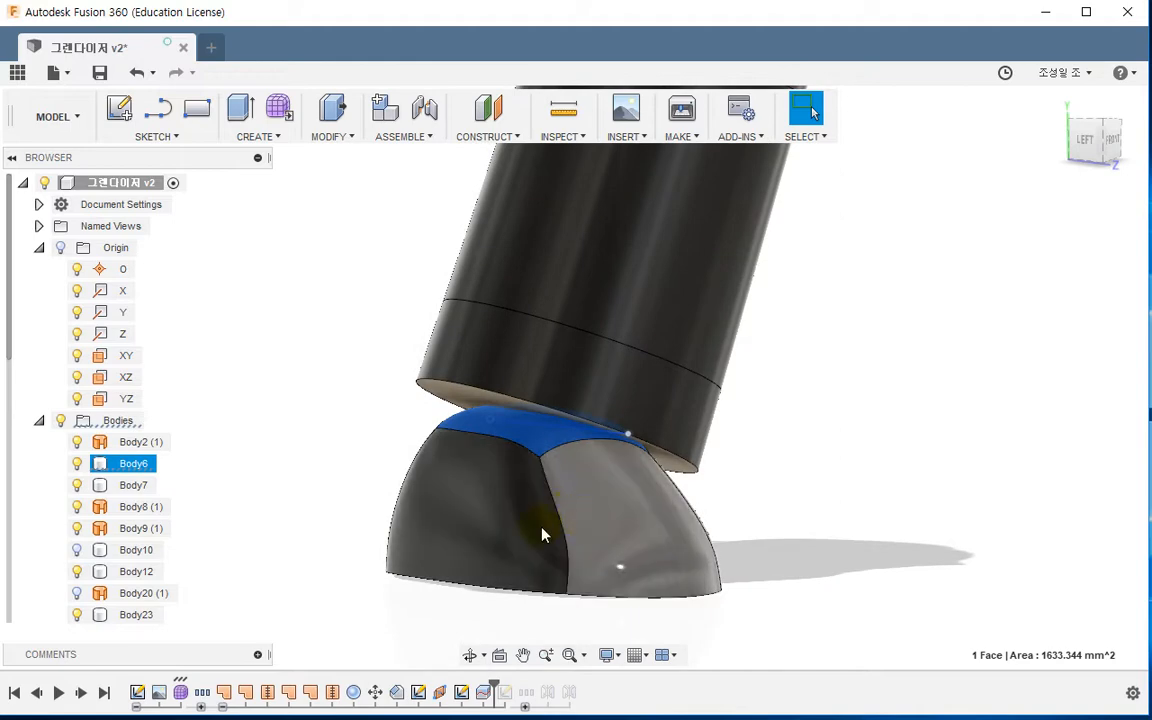
double_click(159, 692)
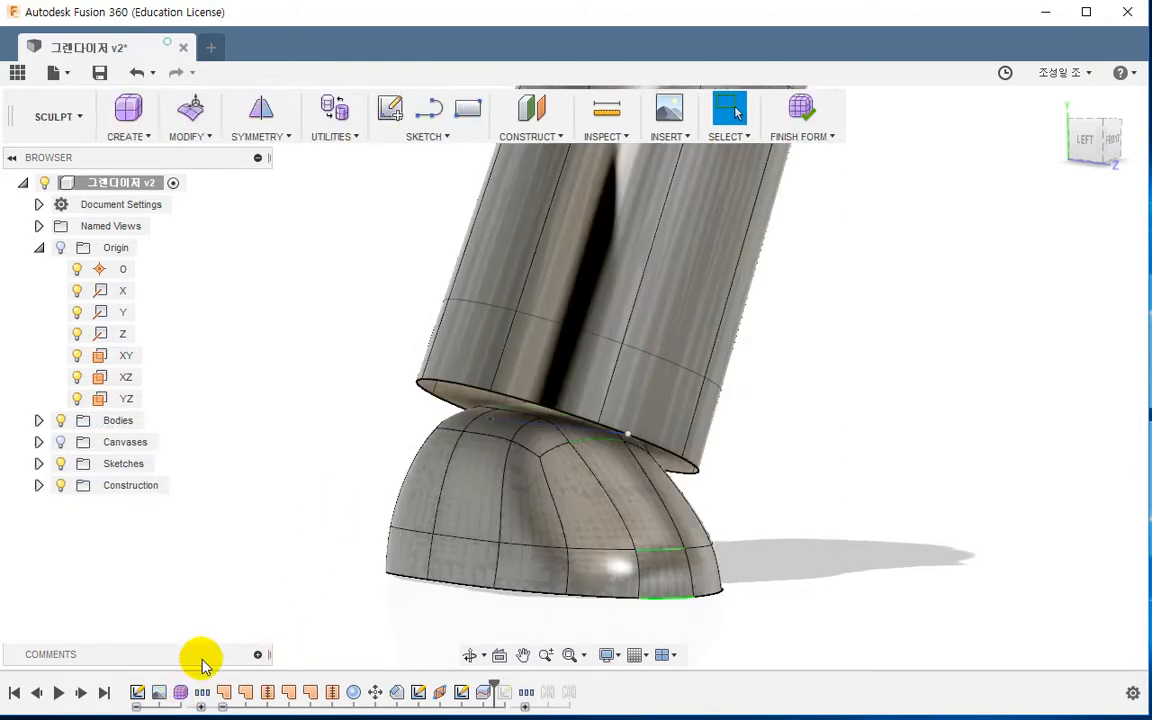
Hide the lower leg's sculpted body to expose the top of the foot, and clear the selection
shift+middle_drag(457, 495, 566, 373)
click(566, 370)
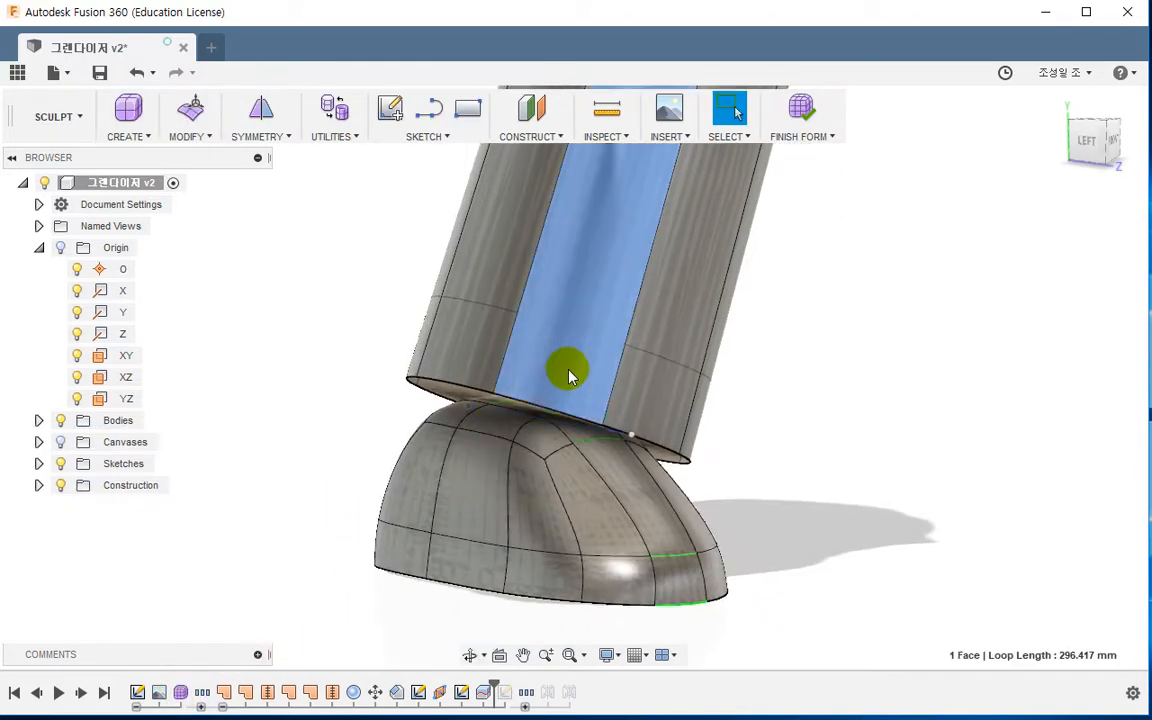
right_click(566, 368)
click(522, 645)
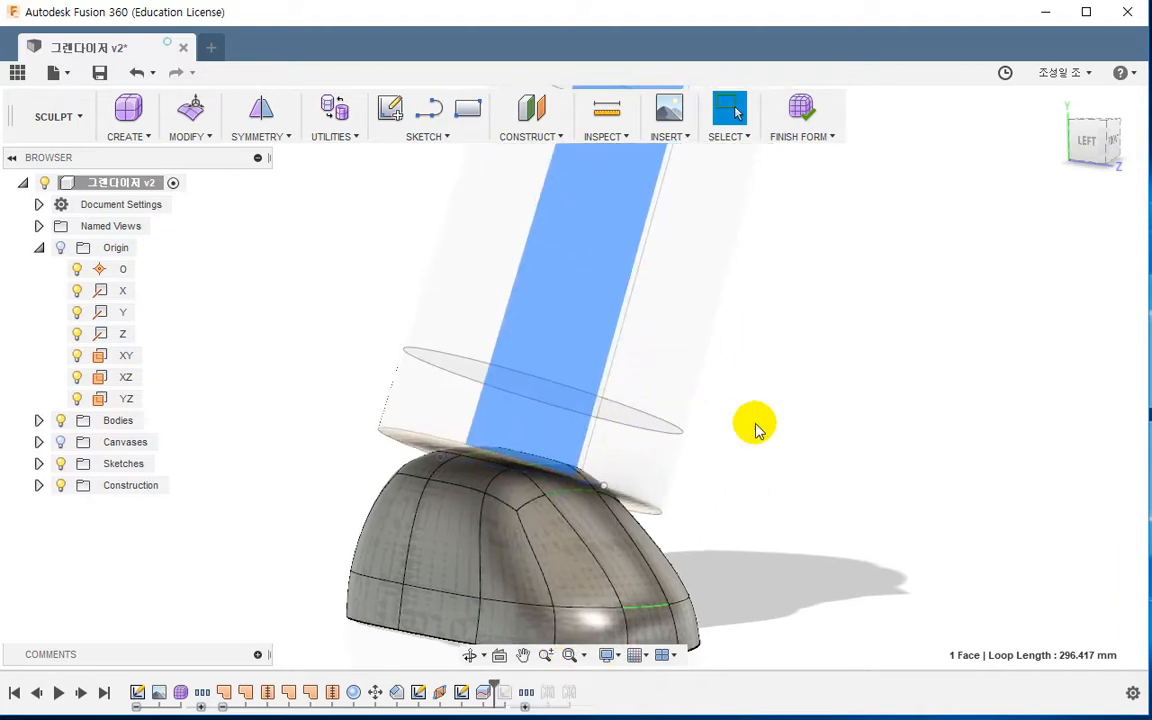
click(797, 443)
Raise the foot's six top faces about 8.5 mm, scale them down to about 0.82, and finish the form
mouse_move(797, 443)
shift+middle_down()
mouse_move(702, 476)
mouse_move(590, 466)
shift+middle_up()
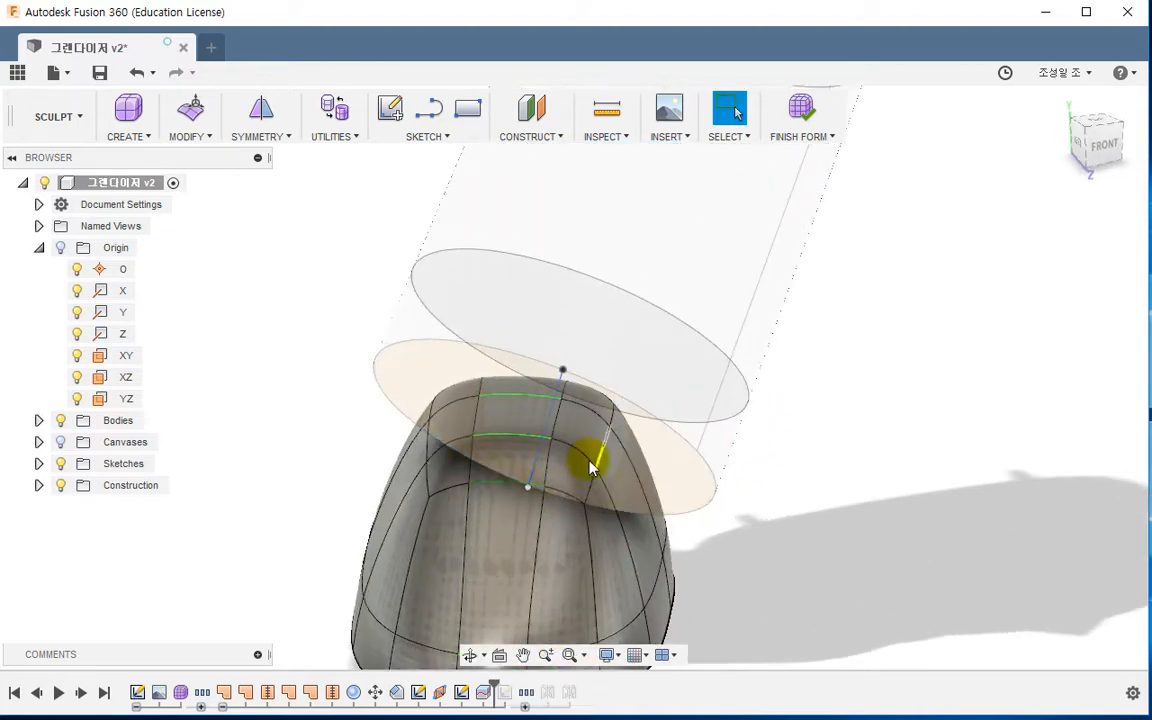
click(569, 464)
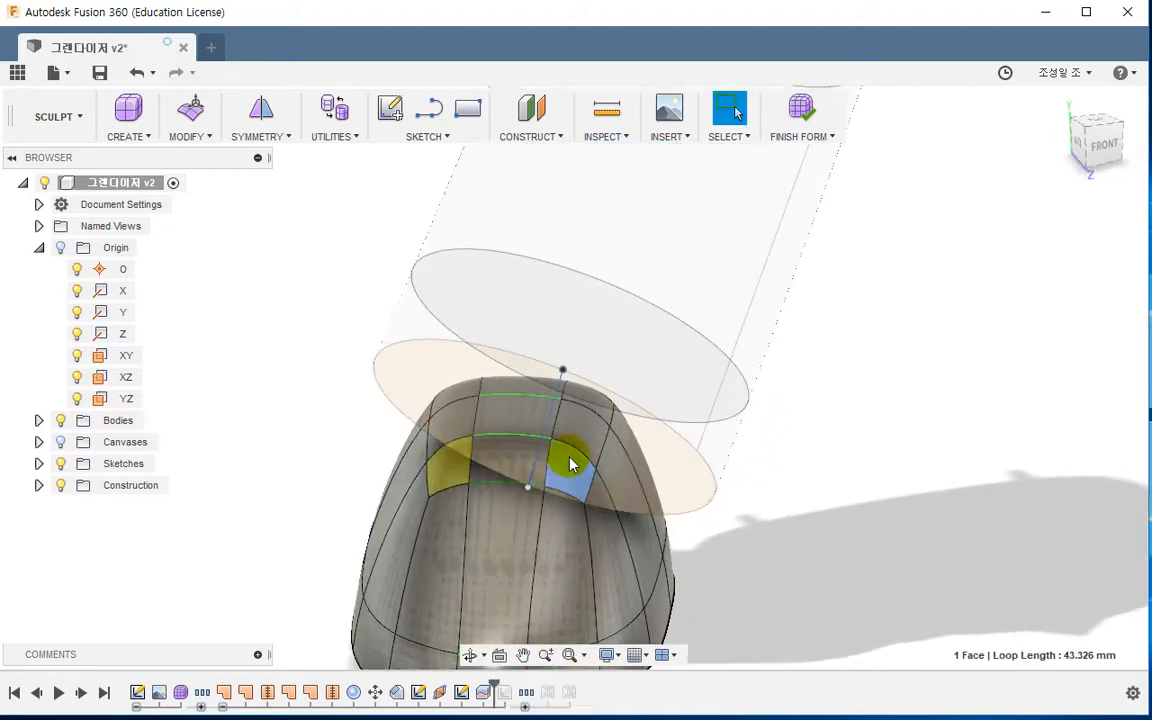
ctrl+click(599, 400)
ctrl+click(524, 386)
ctrl+click(515, 428)
ctrl+click(507, 463)
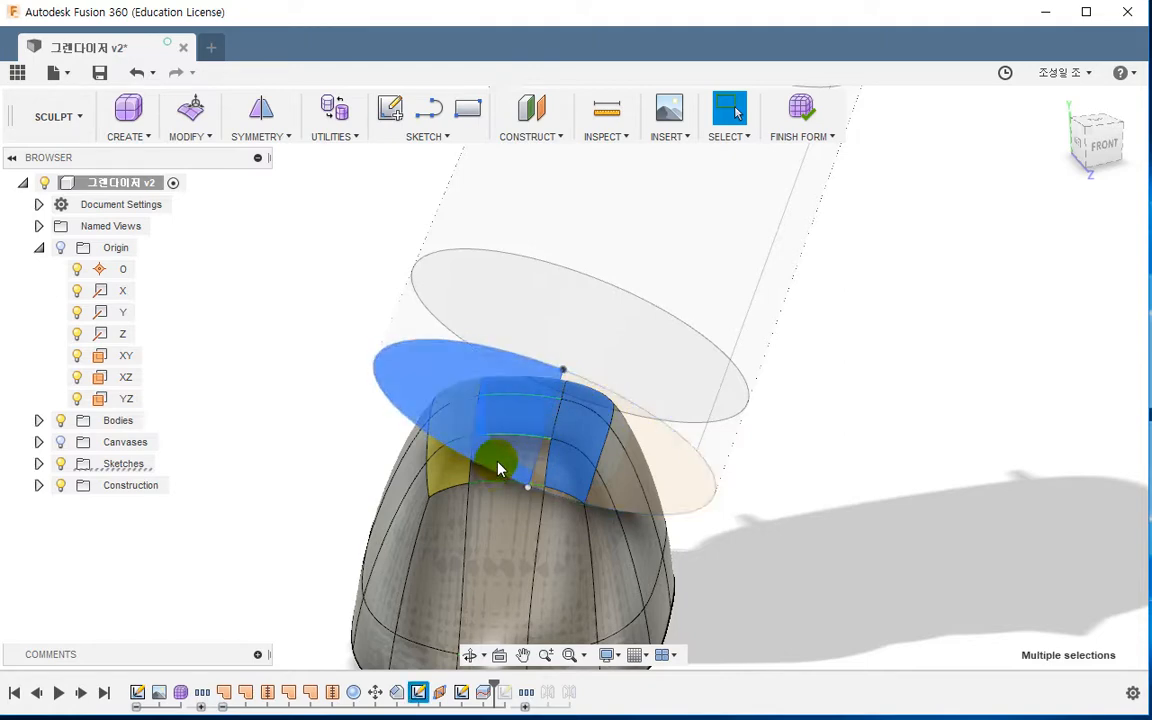
ctrl+click(494, 467)
shift+middle_drag(483, 500, 494, 438)
click(1103, 150)
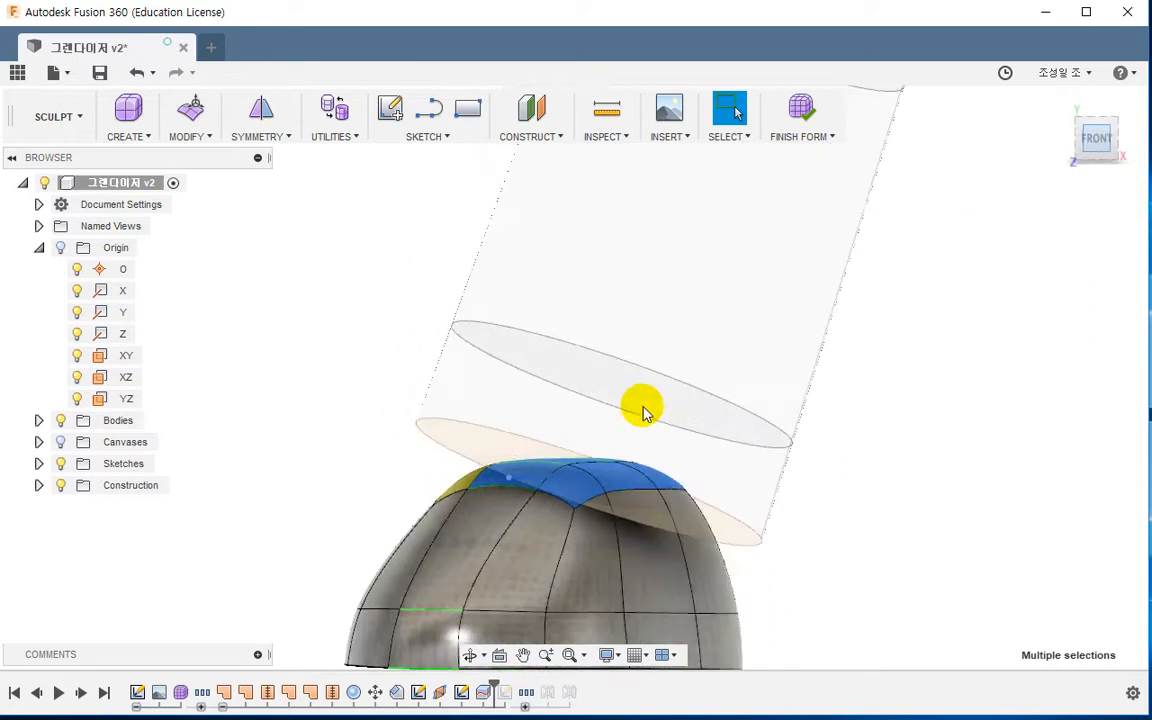
click(190, 108)
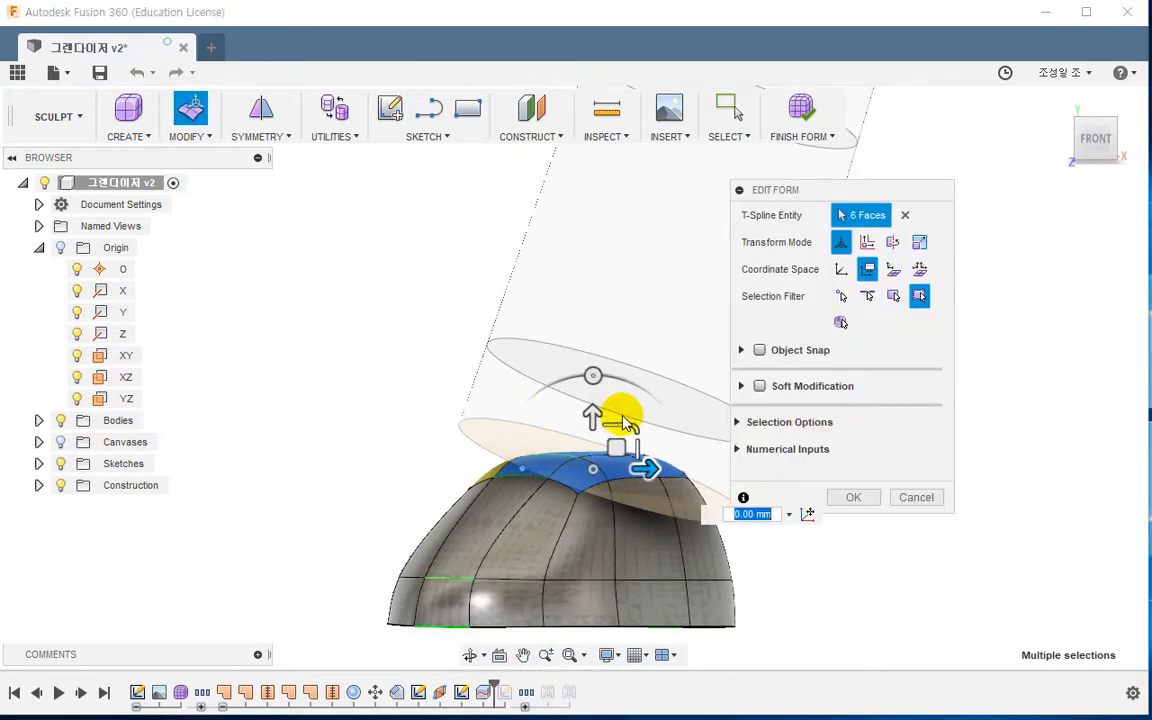
drag(591, 412, 594, 372)
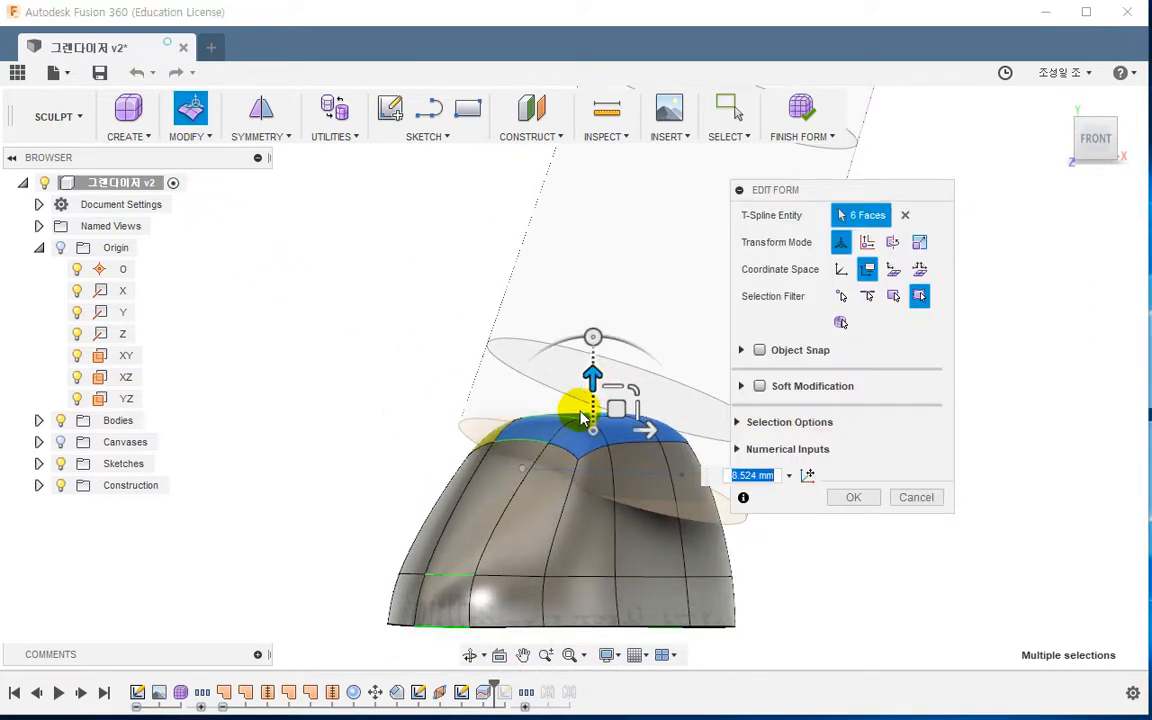
drag(594, 432, 640, 432)
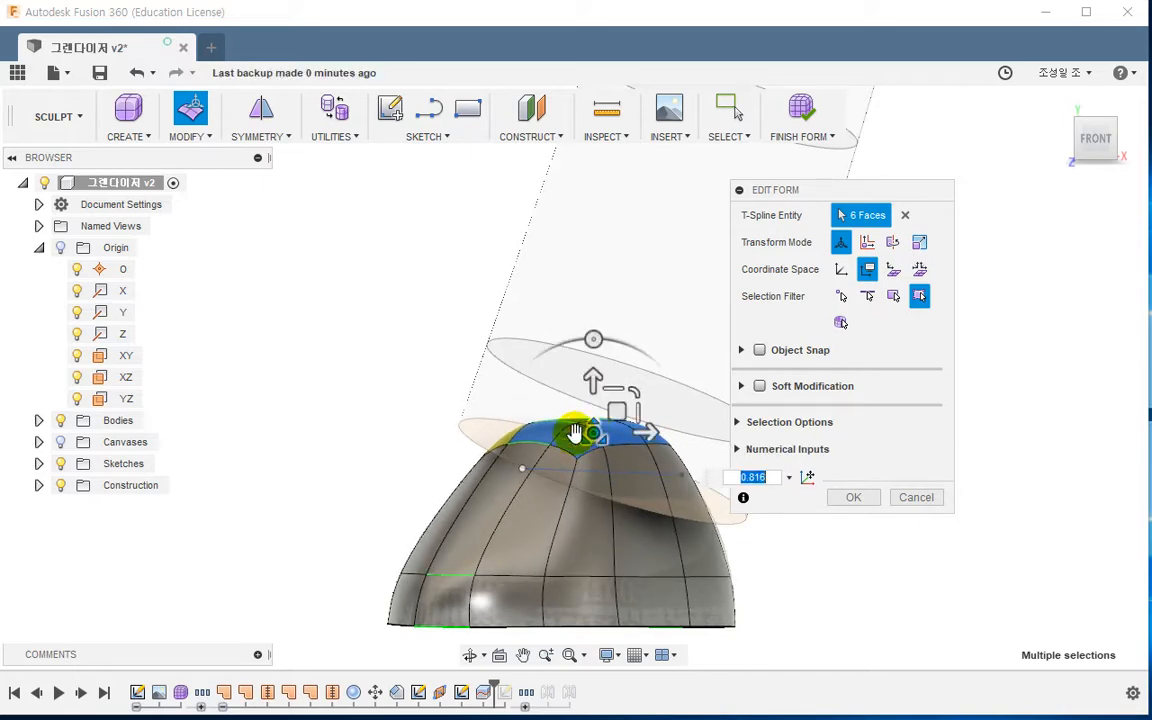
mouse_move(400, 468)
shift+middle_down()
mouse_move(319, 458)
mouse_move(293, 404)
mouse_move(303, 334)
mouse_move(396, 513)
mouse_move(404, 571)
mouse_move(432, 545)
mouse_move(445, 460)
shift+middle_up()
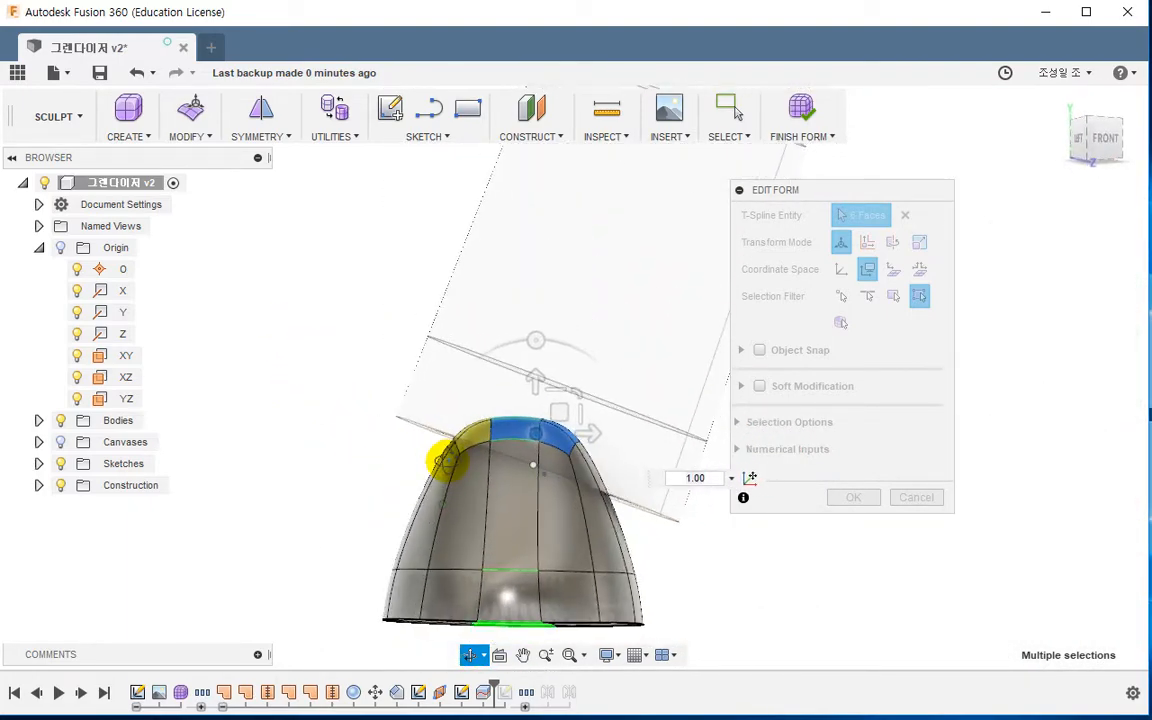
click(848, 497)
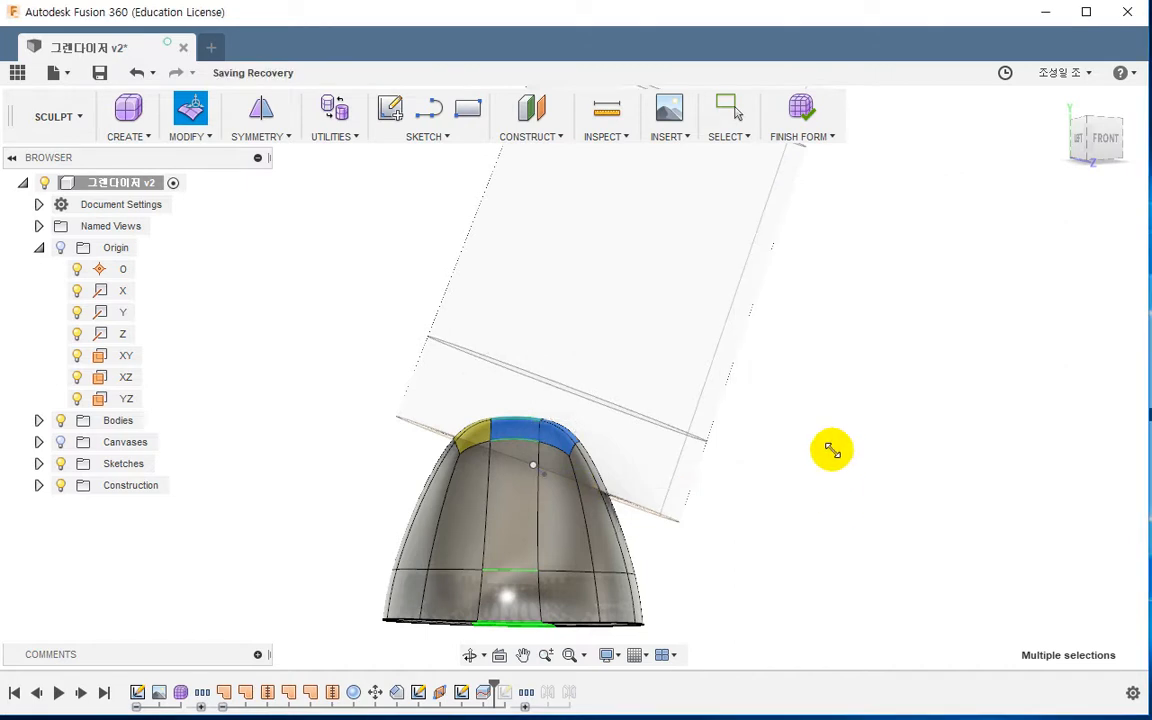
key(Escape)
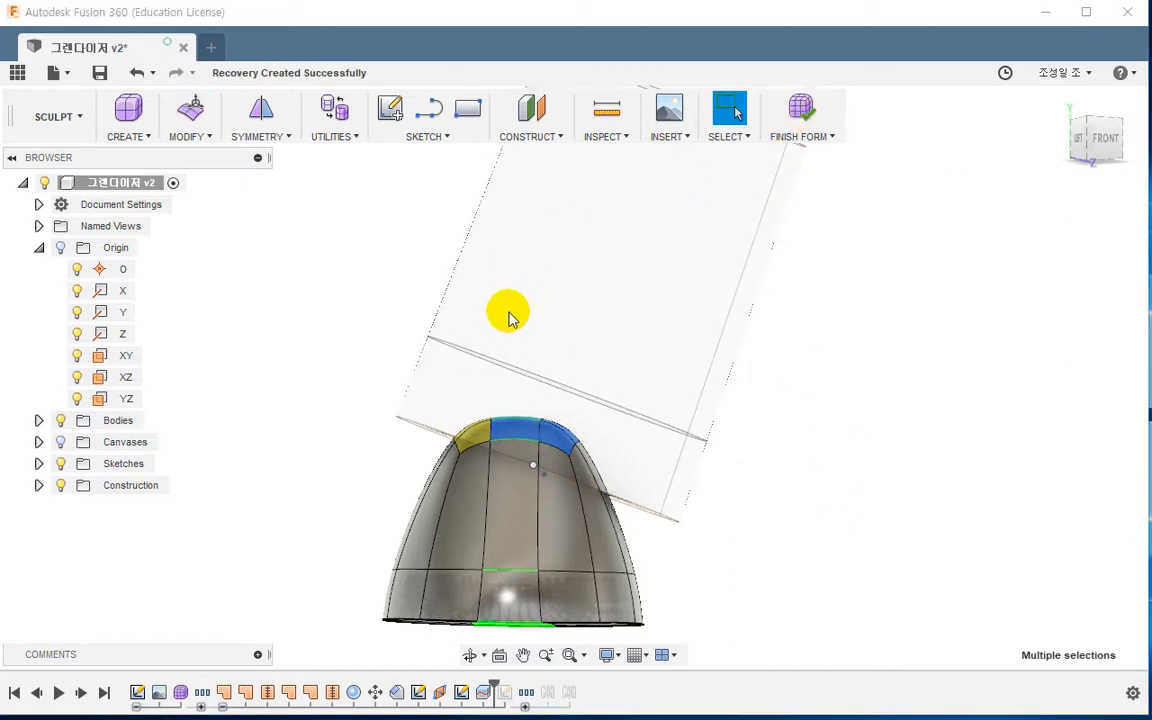
click(802, 104)
Open the sketch with the line across the lower leg's bottom end for editing, and turn on Slice
mouse_move(769, 175)
shift+middle_down()
mouse_move(753, 455)
mouse_move(766, 453)
mouse_move(748, 468)
shift+middle_up()
scroll(748, 468, down, 3)
middle_drag(820, 419, 800, 432)
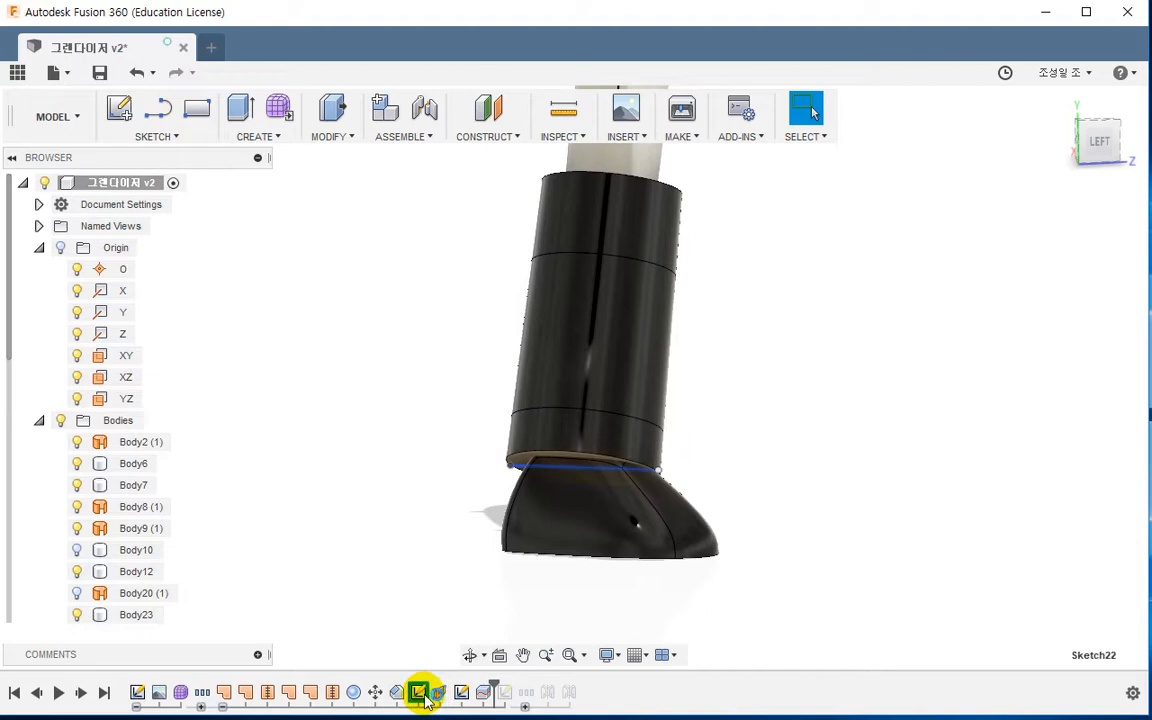
double_click(418, 692)
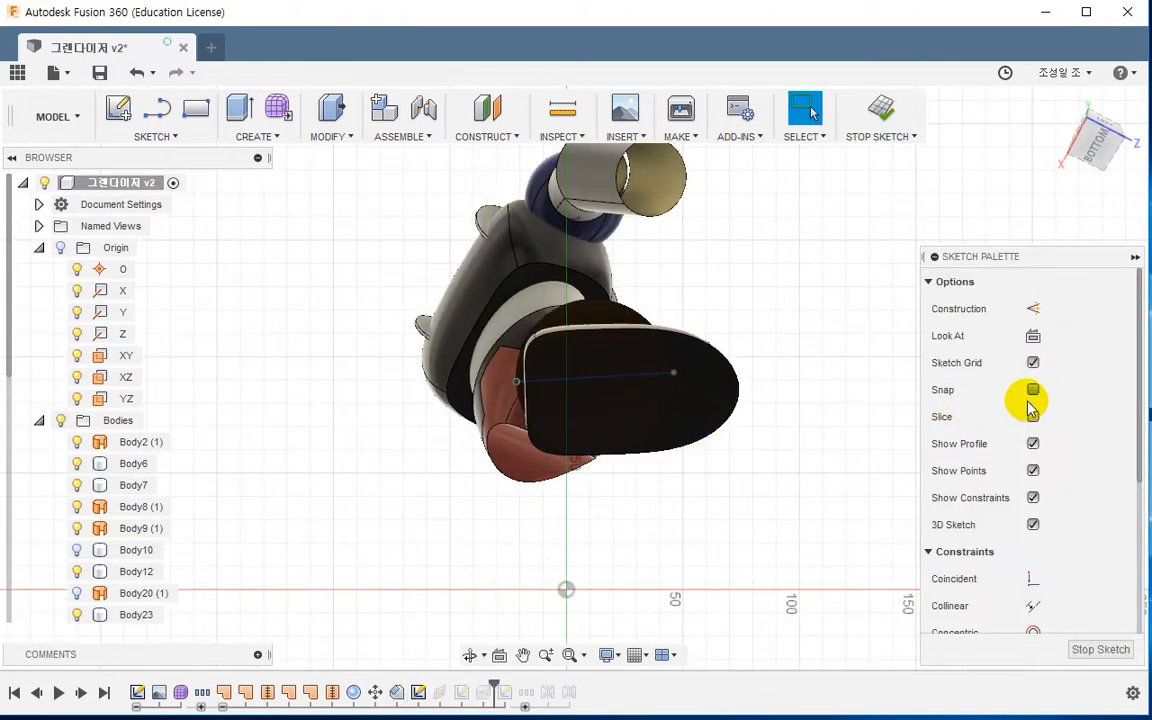
click(1033, 417)
scroll(700, 378, up, 5)
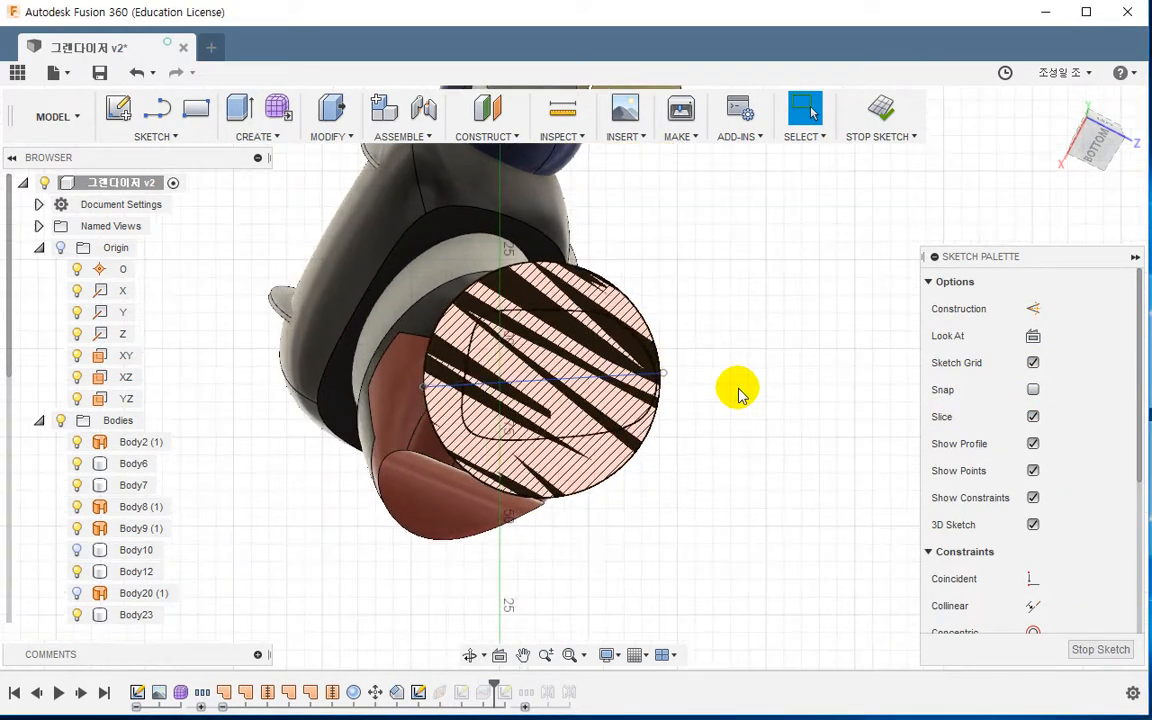
key(l)
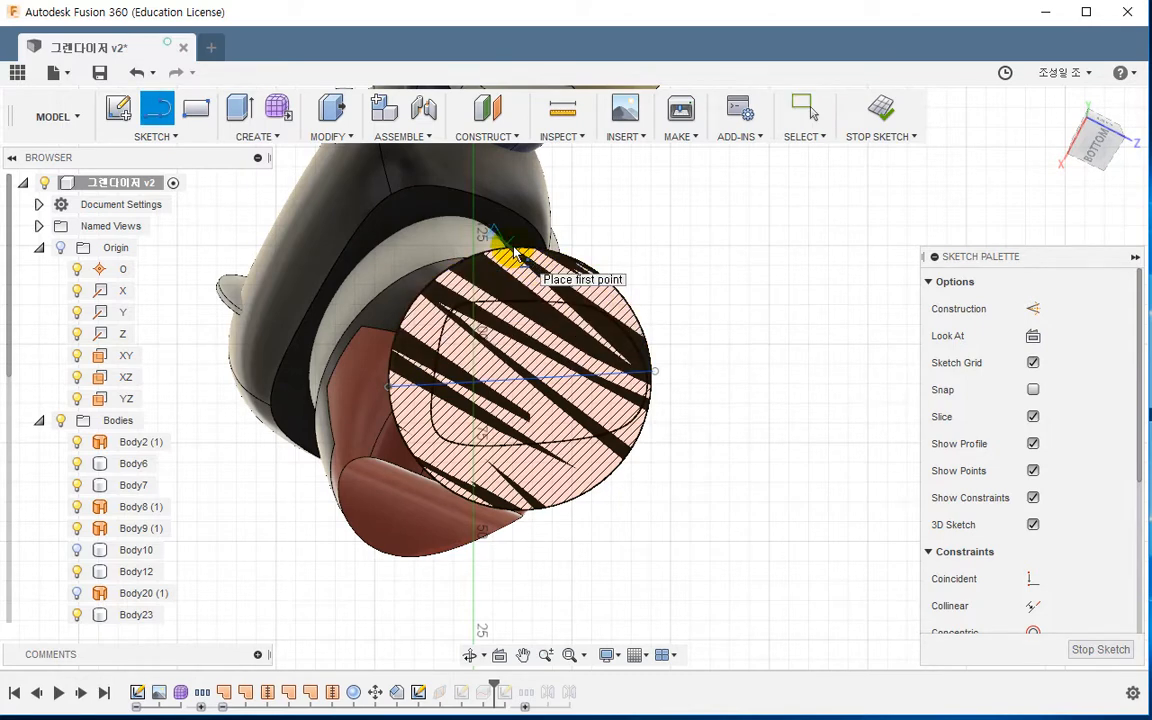
click(537, 516)
key(Escape)
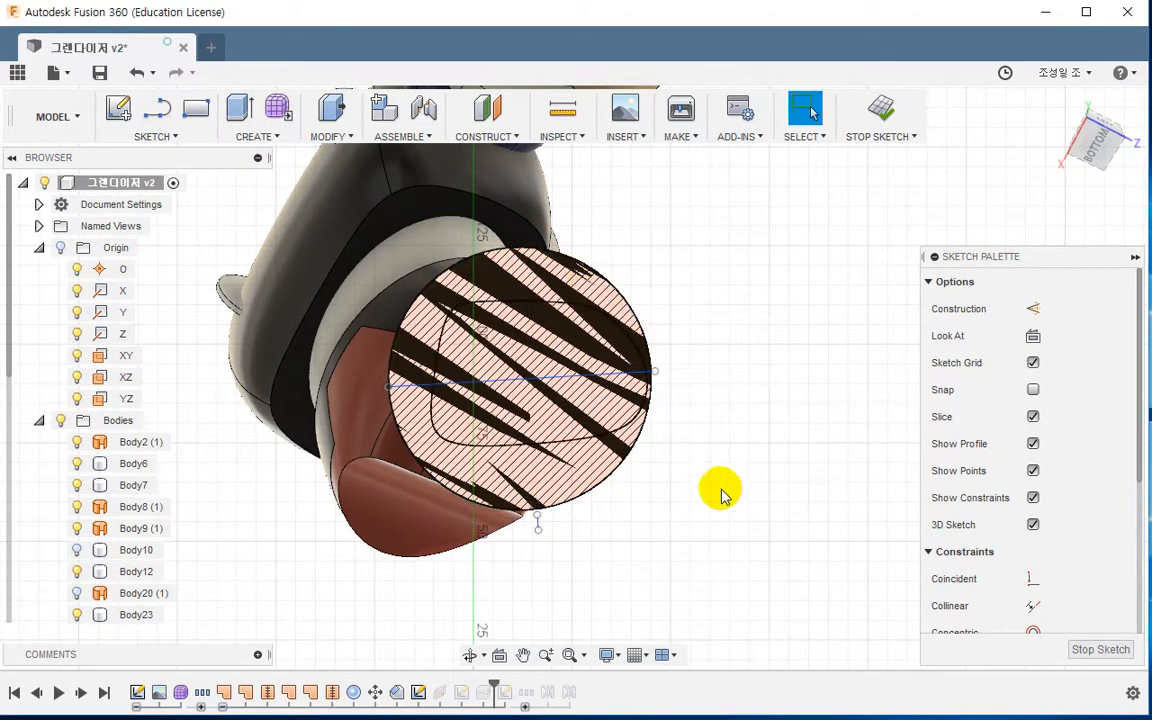
Draw a second line across the lower leg's round bottom end, crossing the existing line and extending past the outline at both ends
key(l)
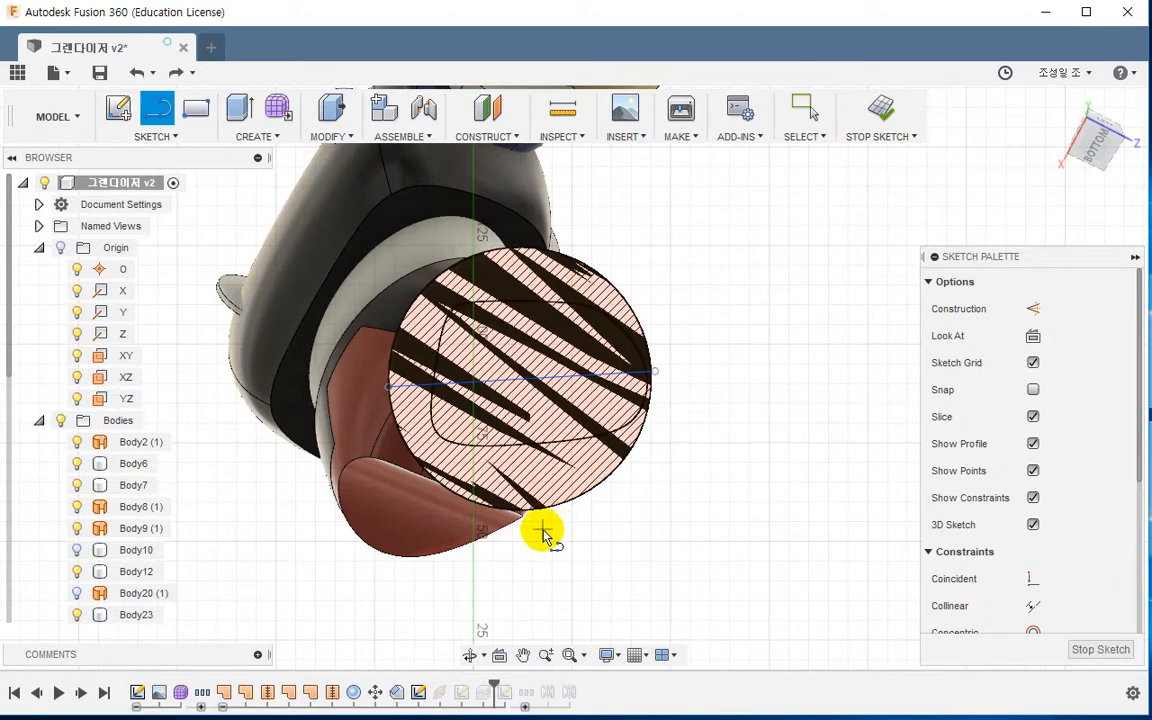
click(541, 530)
click(516, 190)
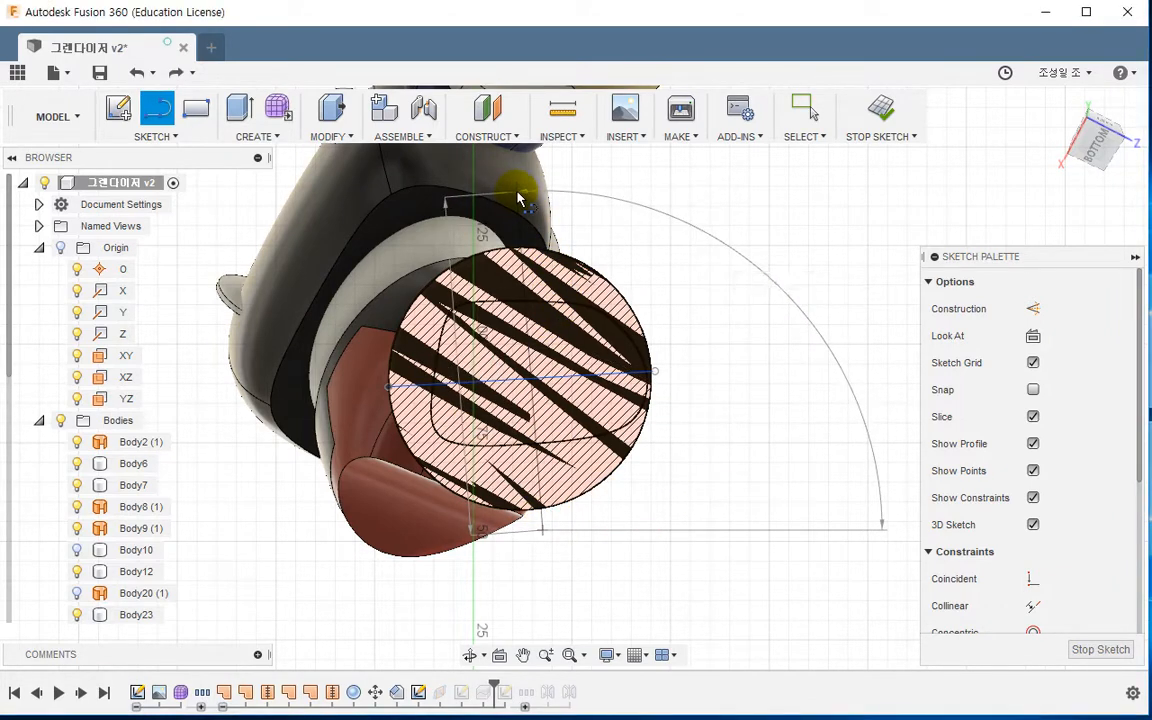
key(Escape)
Constrain the new line to be perpendicular to the existing line across the leg's bottom end
click(630, 374)
scroll(1054, 501, down, 5)
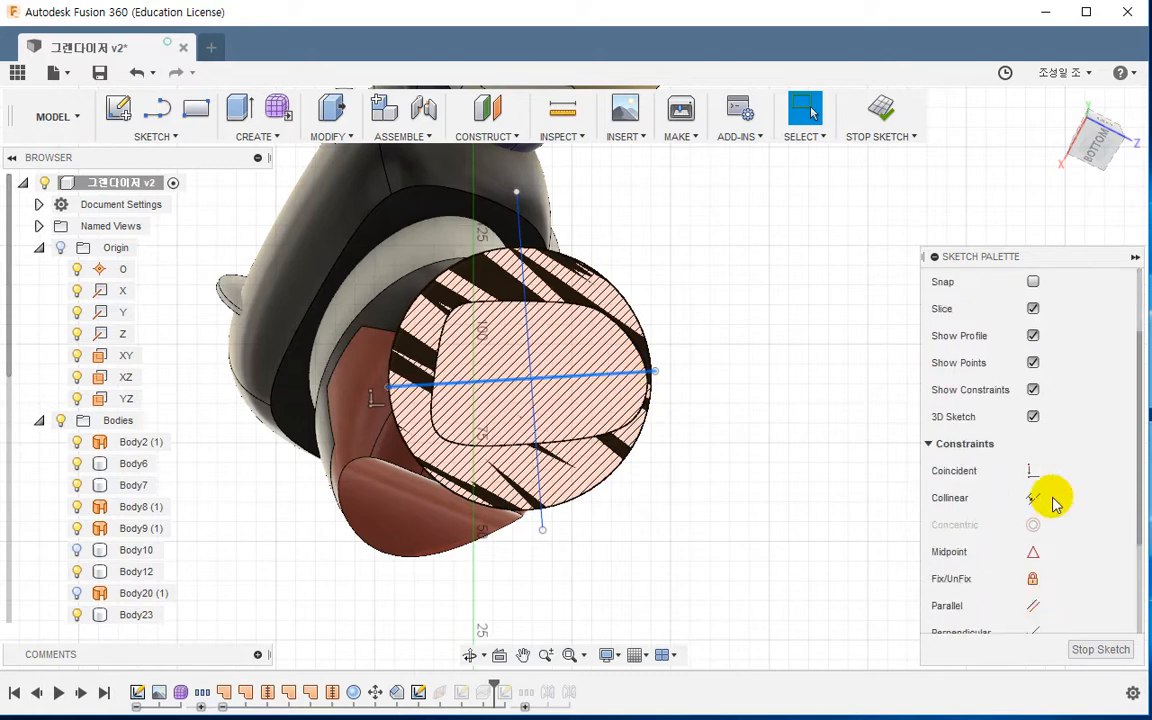
click(1032, 460)
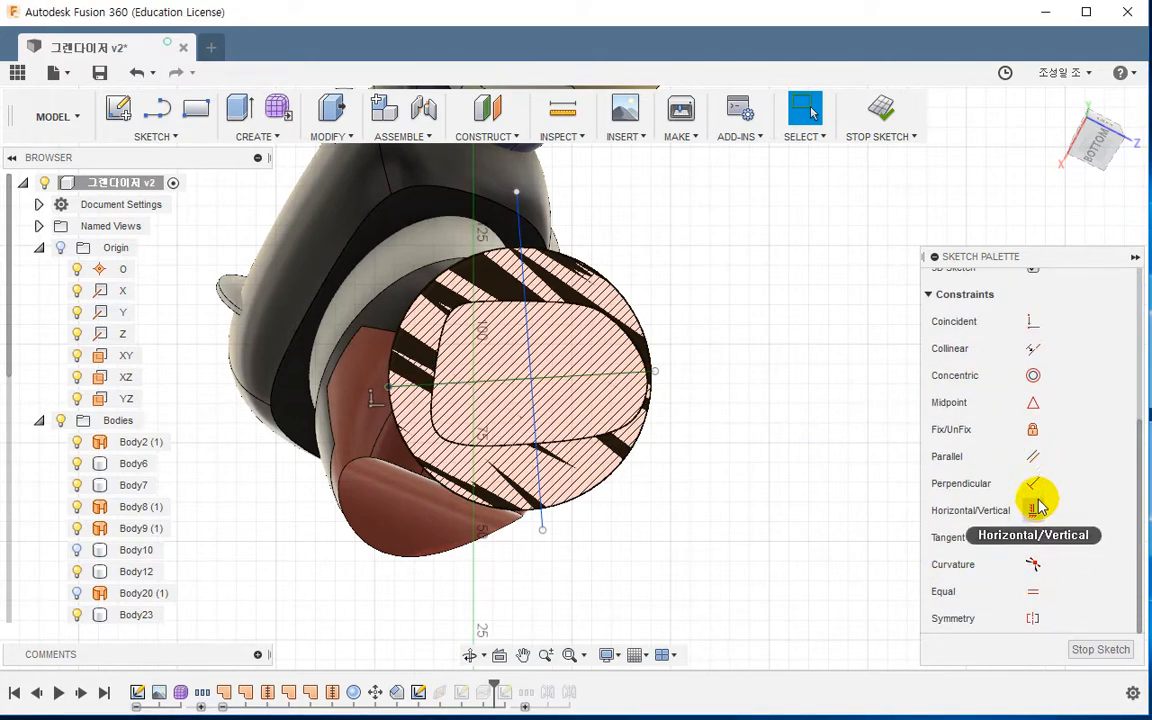
click(555, 378)
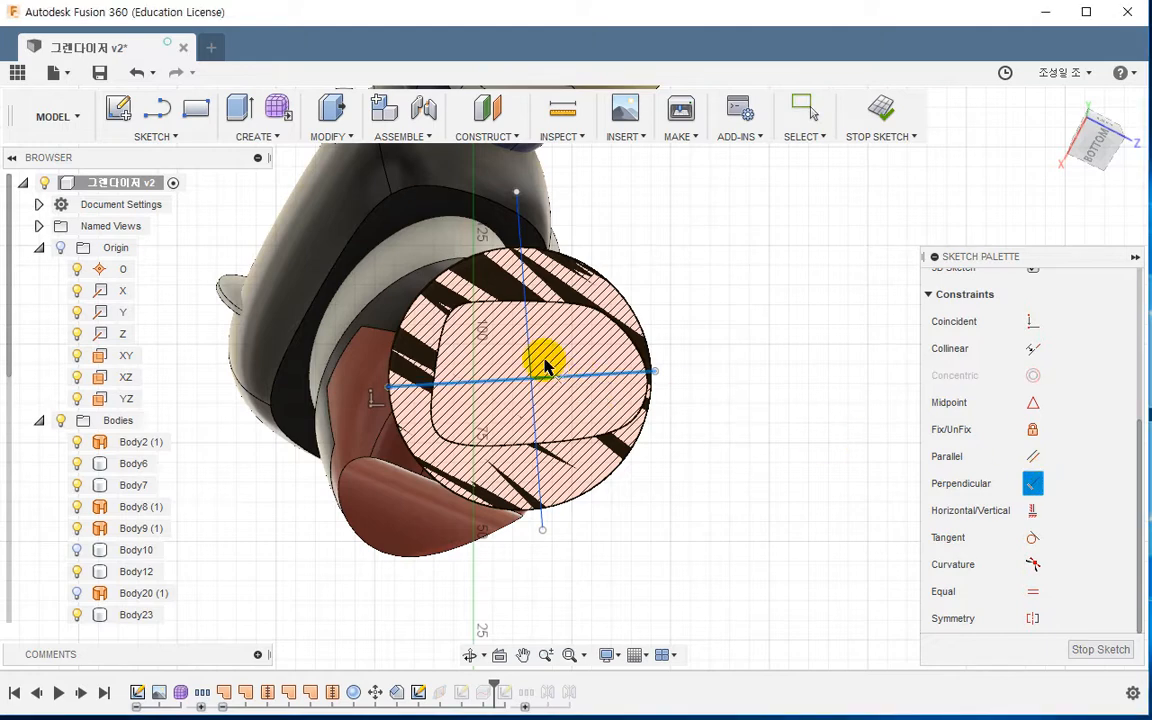
click(535, 410)
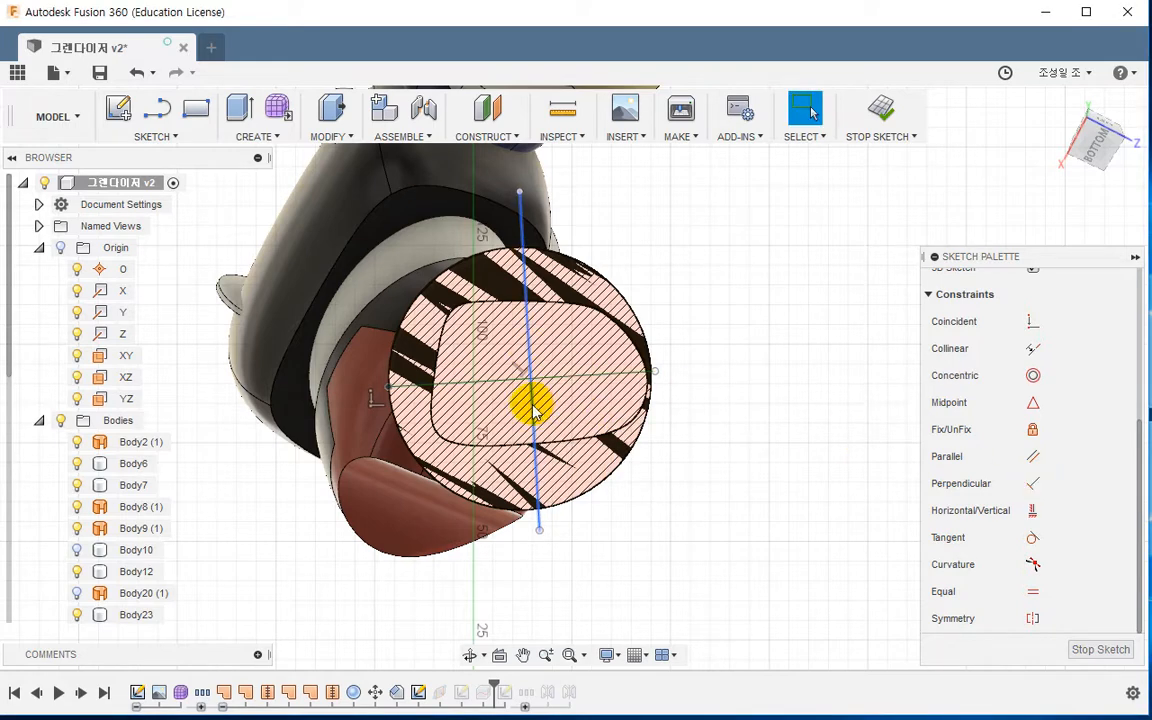
Shift the perpendicular line slightly sideways toward the center of the leg's end, and finish the sketch
click(530, 408)
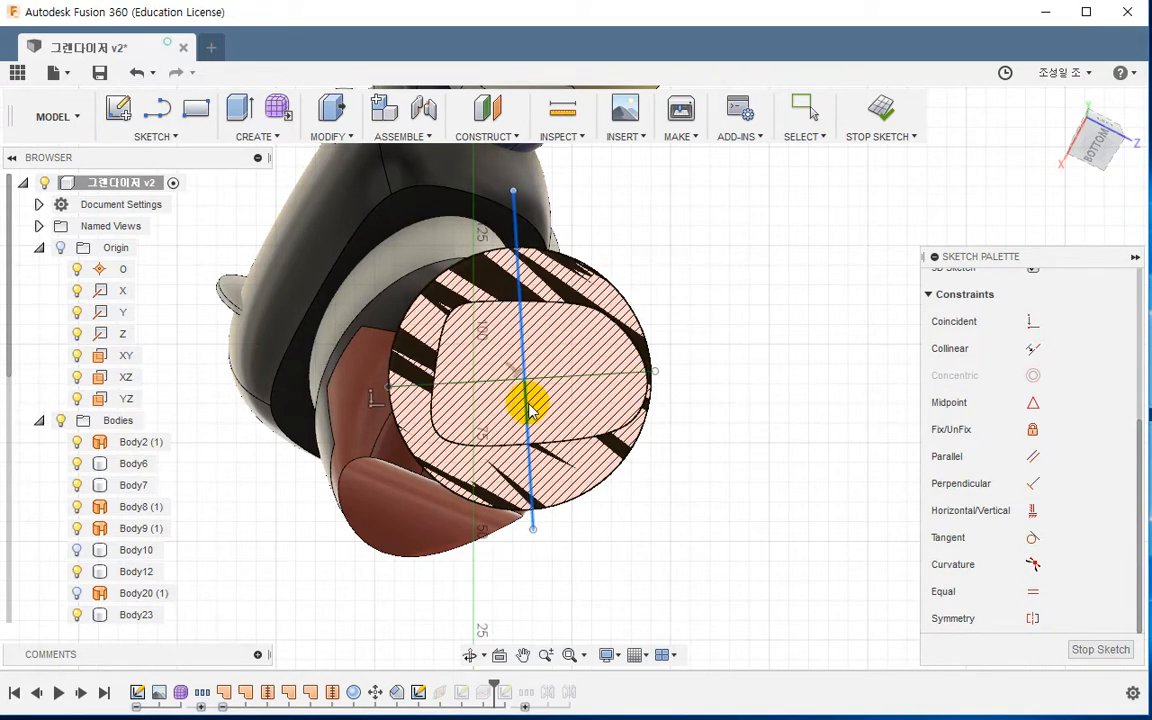
click(820, 183)
click(881, 110)
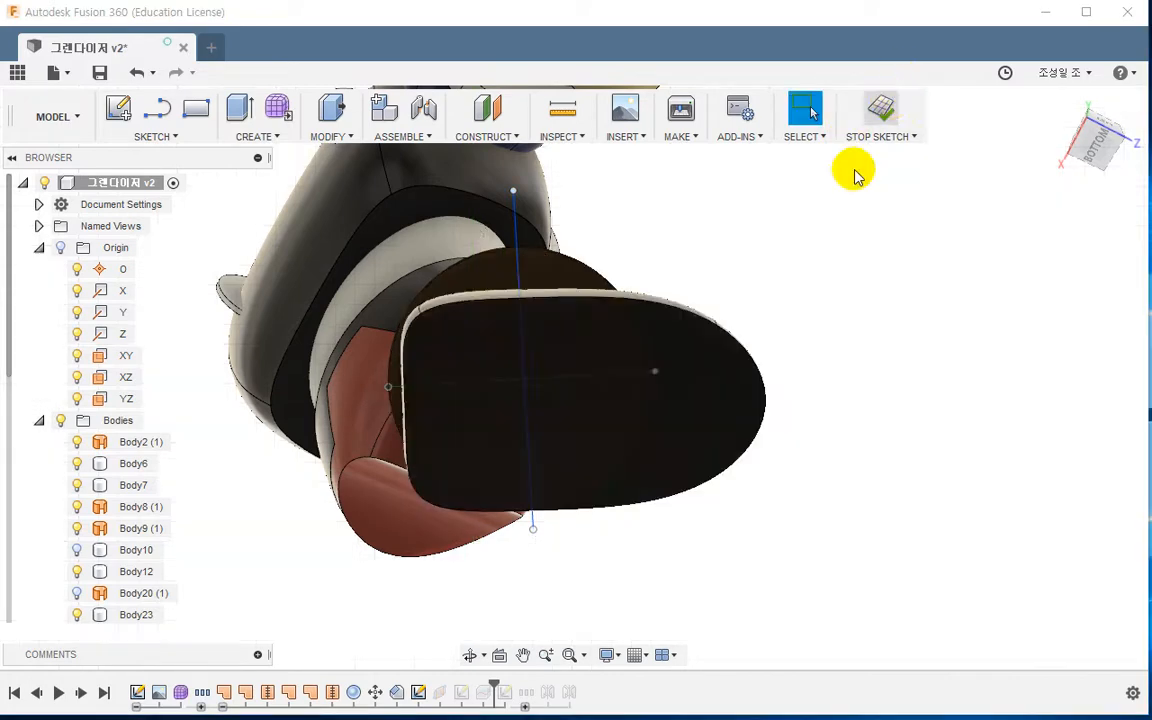
Create a Plane Along Path on the perpendicular line at the leg's bottom end, with distance 1.00
mouse_move(684, 445)
shift+middle_down()
mouse_move(658, 501)
mouse_move(614, 510)
shift+middle_up()
middle_drag(633, 393, 488, 277)
click(492, 138)
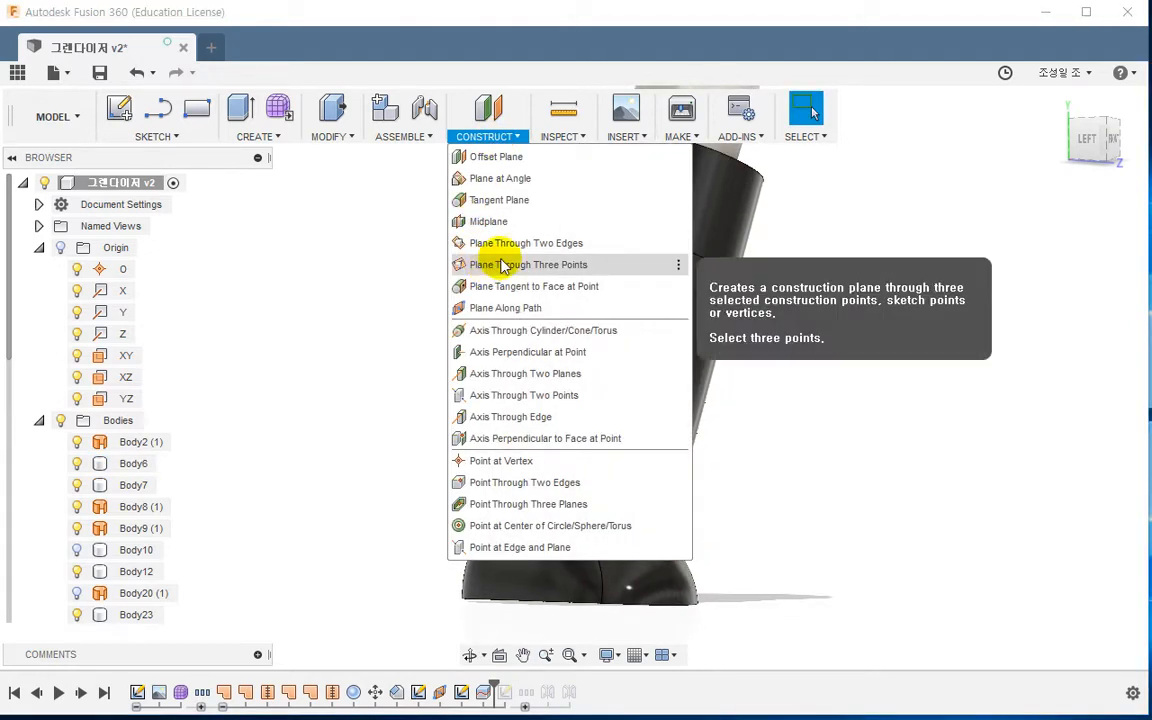
click(483, 308)
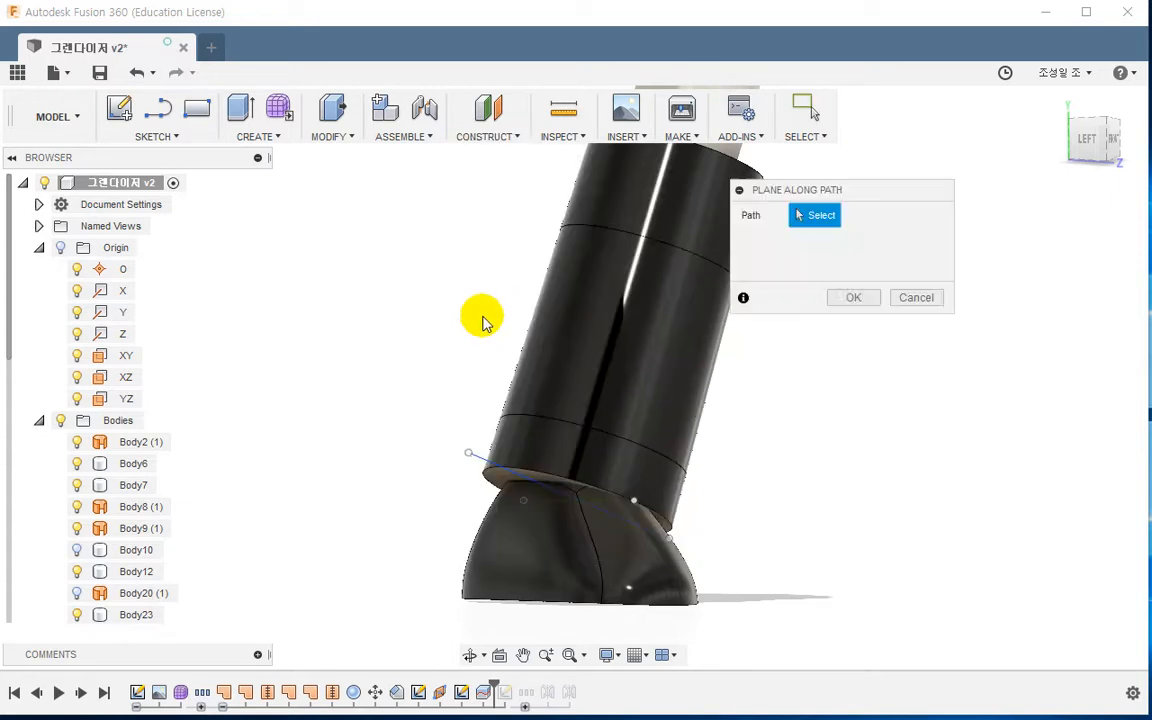
click(507, 479)
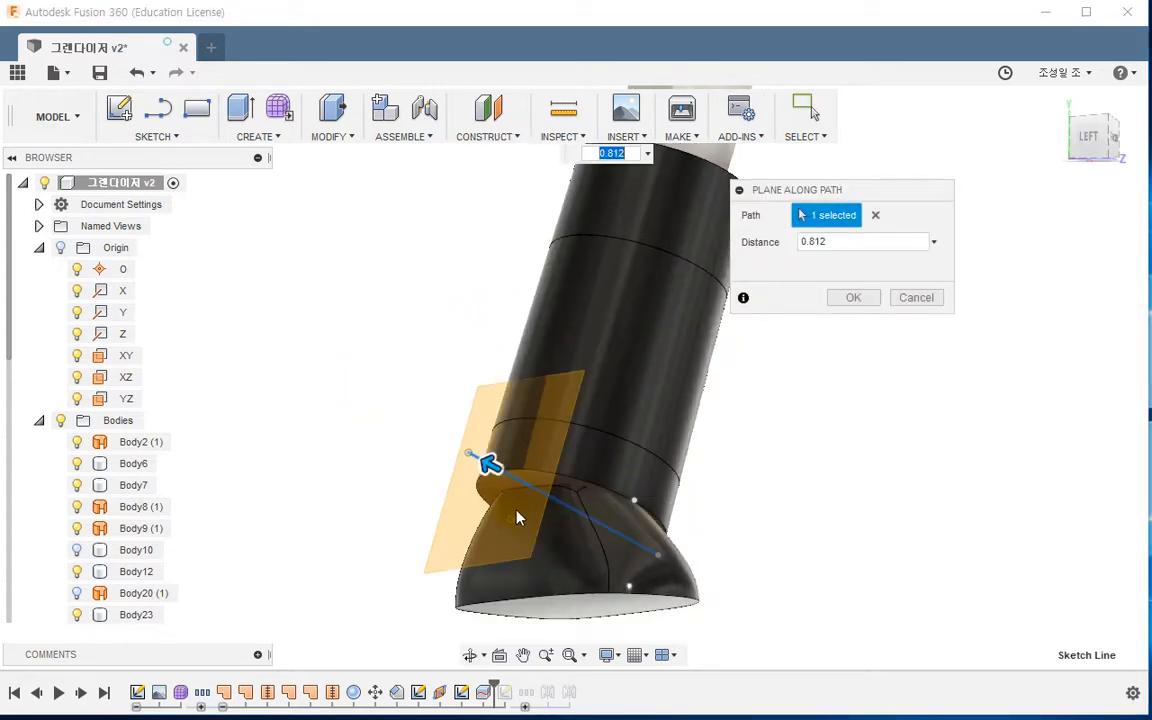
drag(497, 470, 458, 442)
click(845, 298)
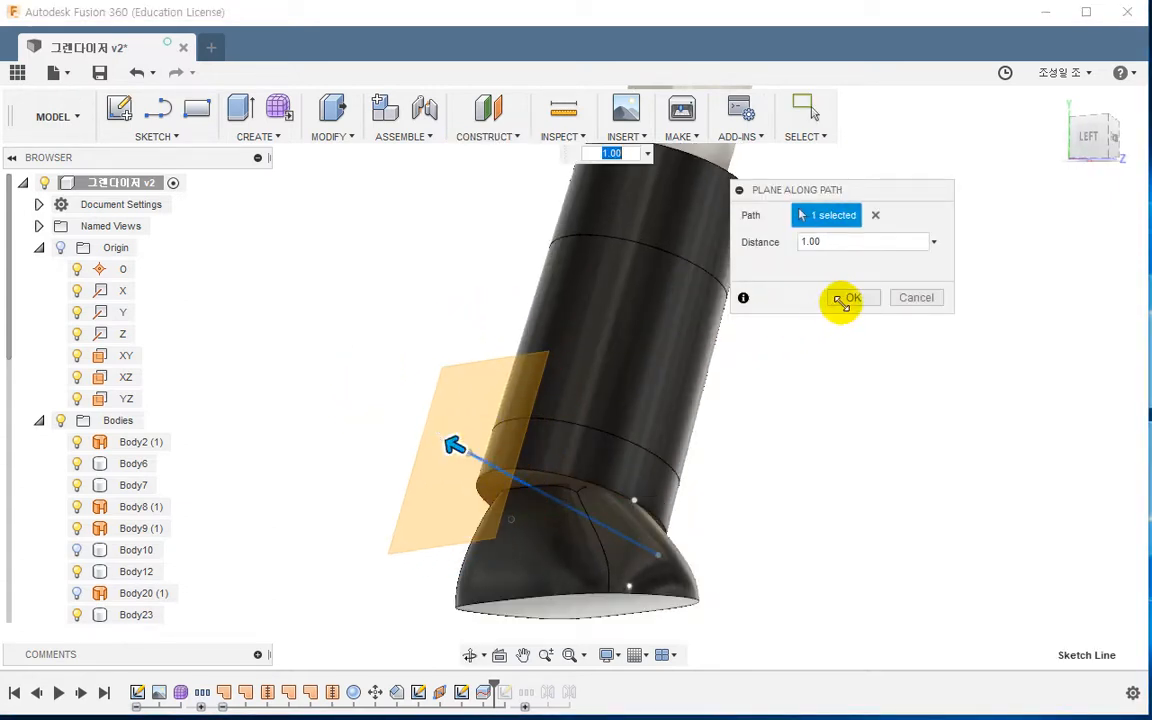
Sketch an open stepped line of four segments on the new plane, rising diagonally across the lower leg's upper band, and finish the sketch
right_click(443, 405)
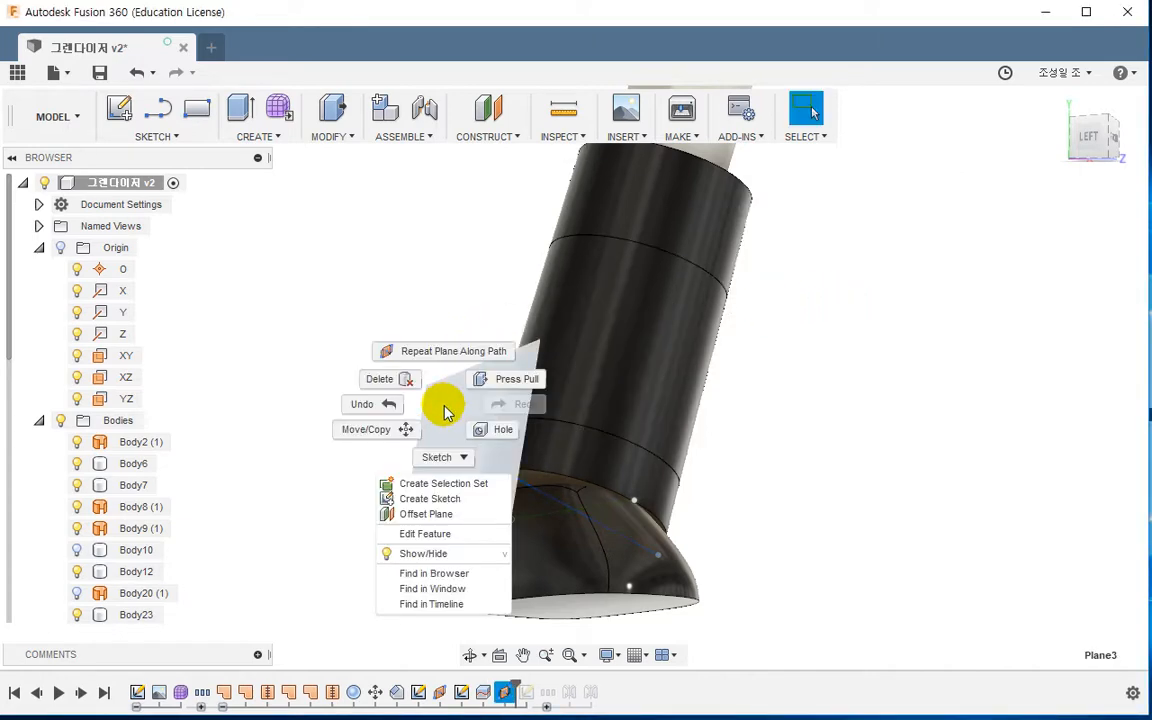
click(424, 499)
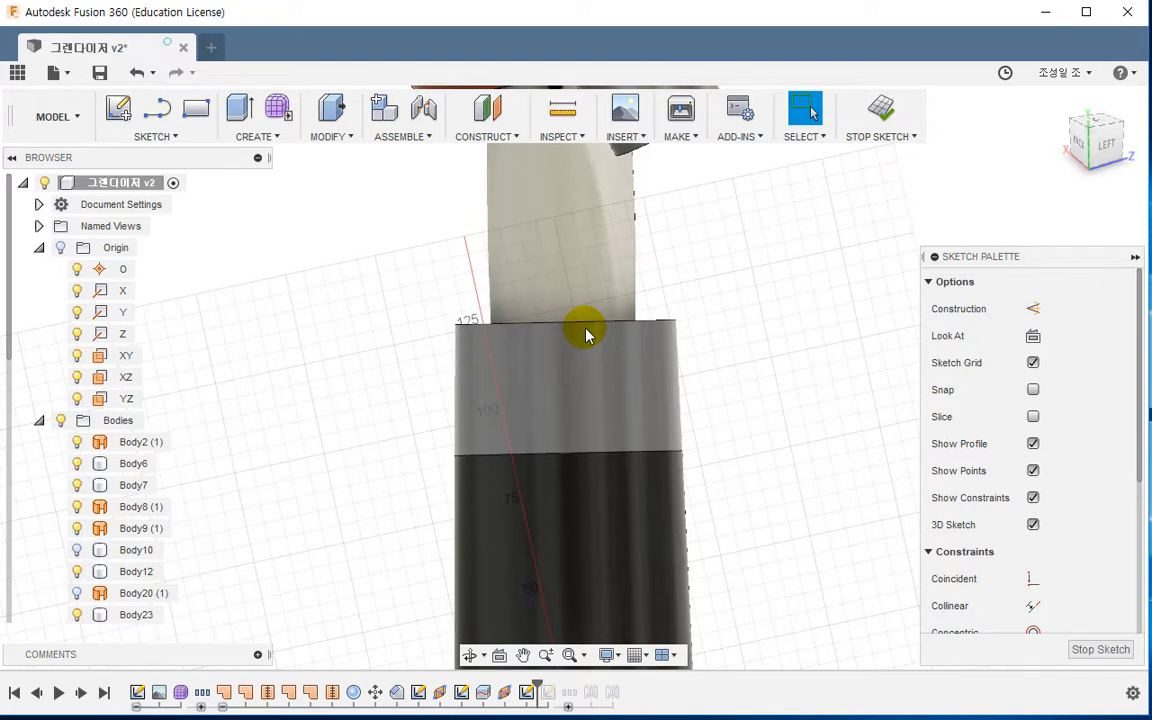
click(158, 110)
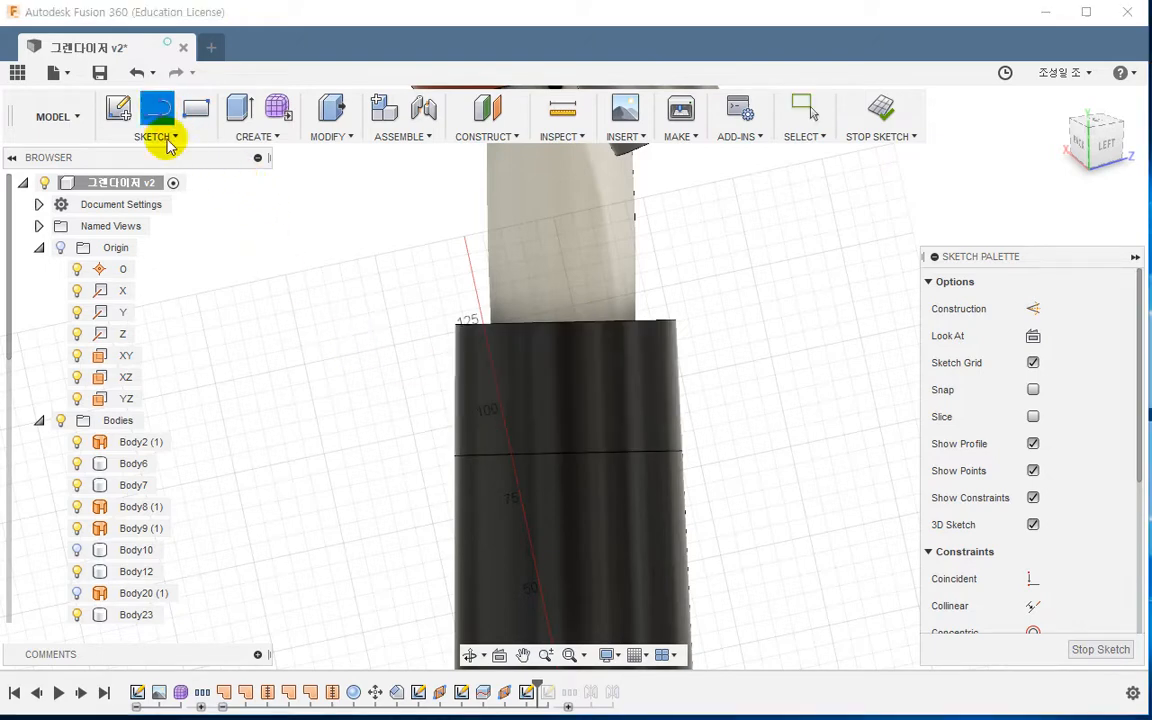
click(407, 453)
click(440, 446)
drag(440, 446, 626, 386)
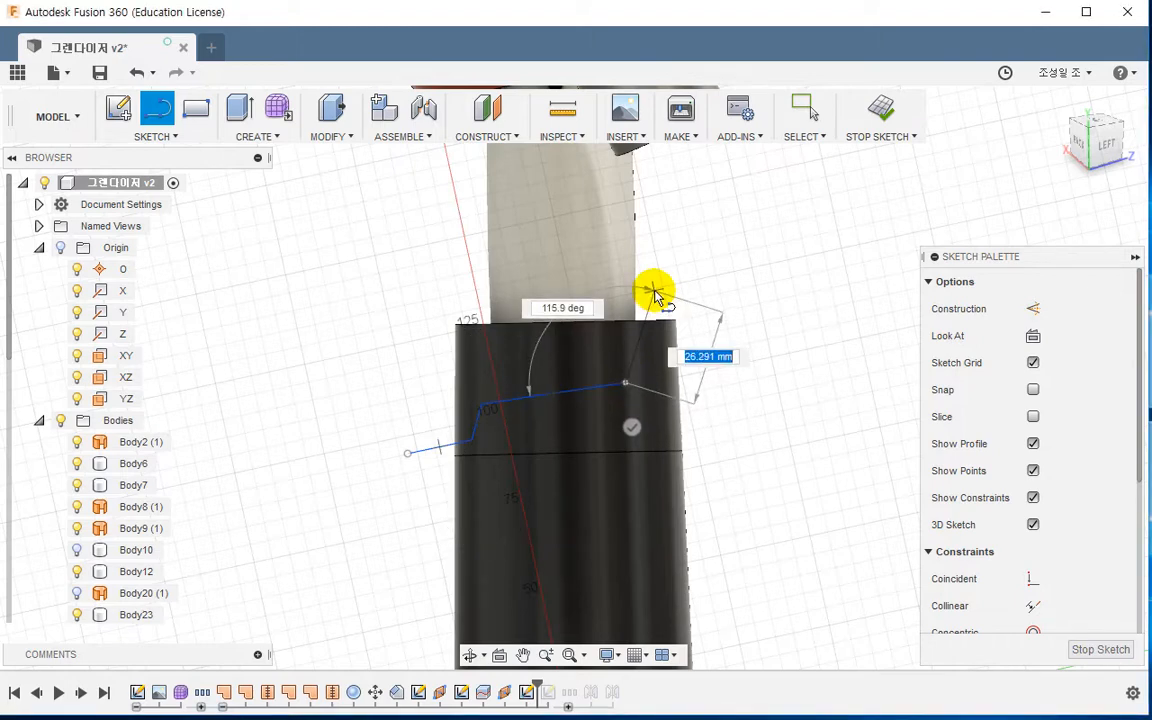
click(654, 293)
key(Escape)
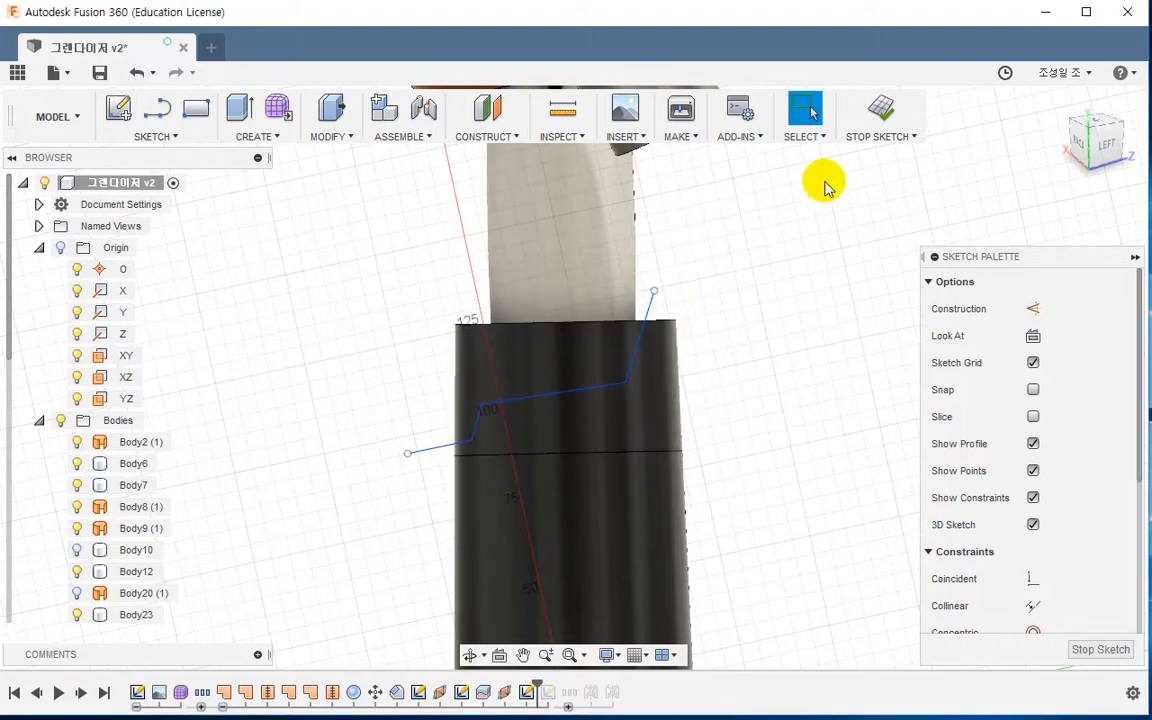
click(881, 108)
Split the lower leg's upper band body with the stepped sketch line, keeping Extend Splitting Tool on
click(332, 136)
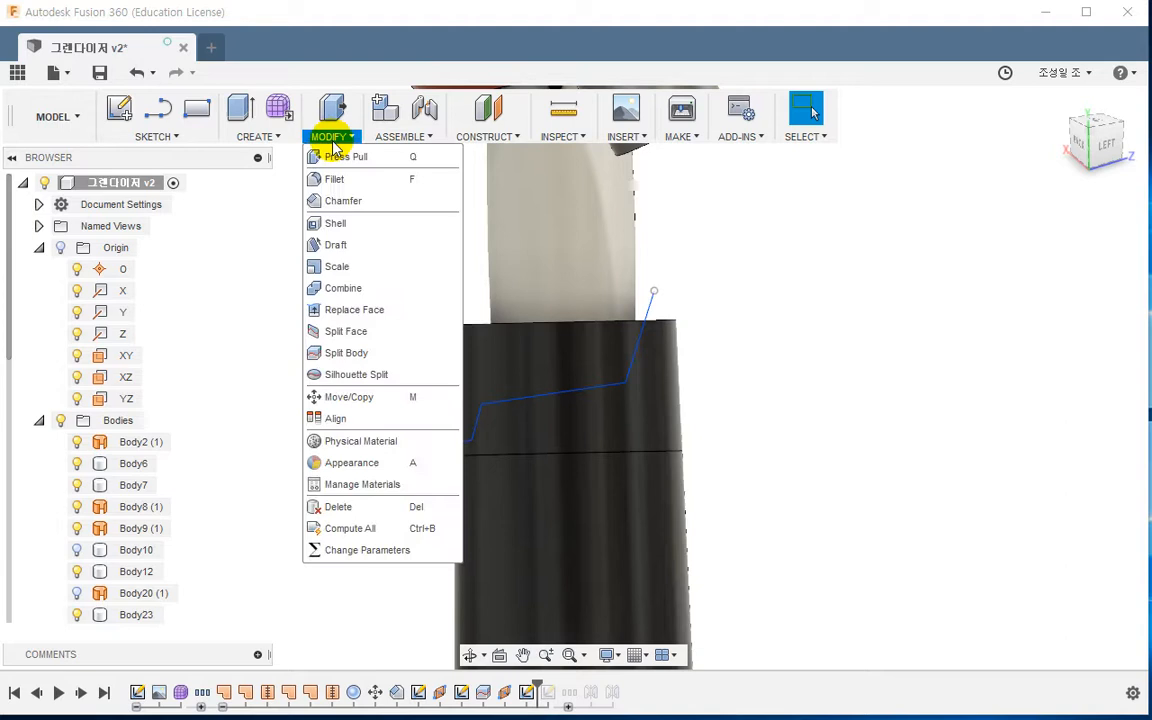
click(308, 352)
click(645, 414)
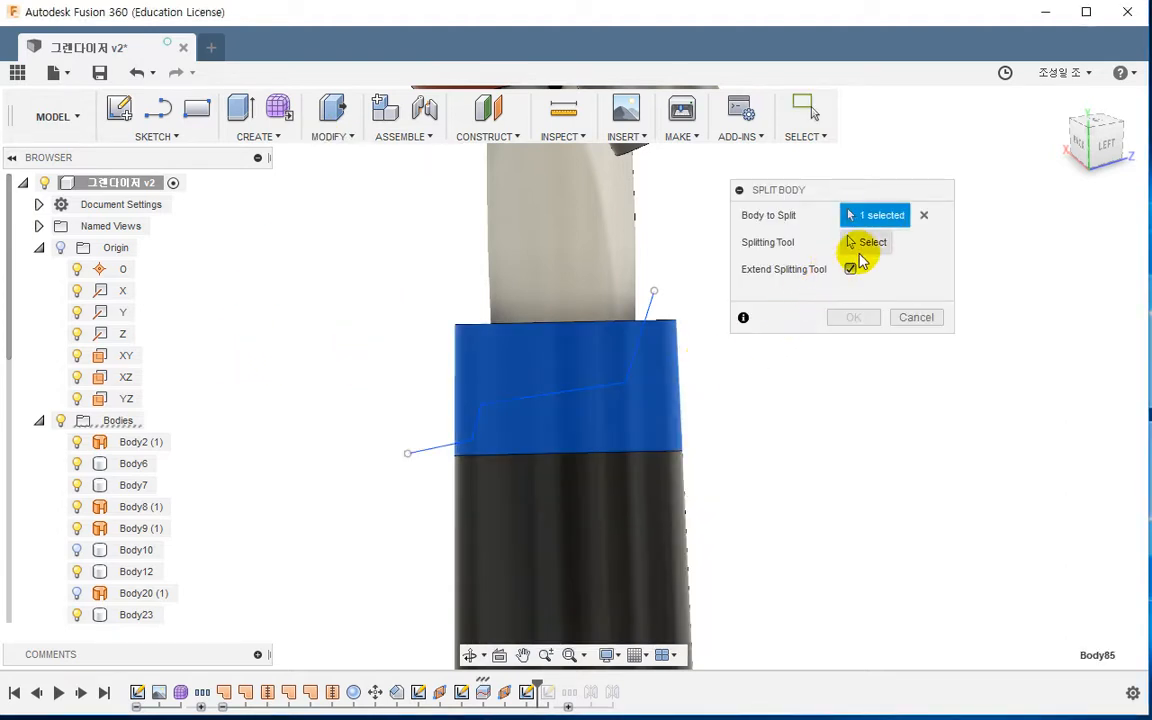
click(652, 312)
click(849, 317)
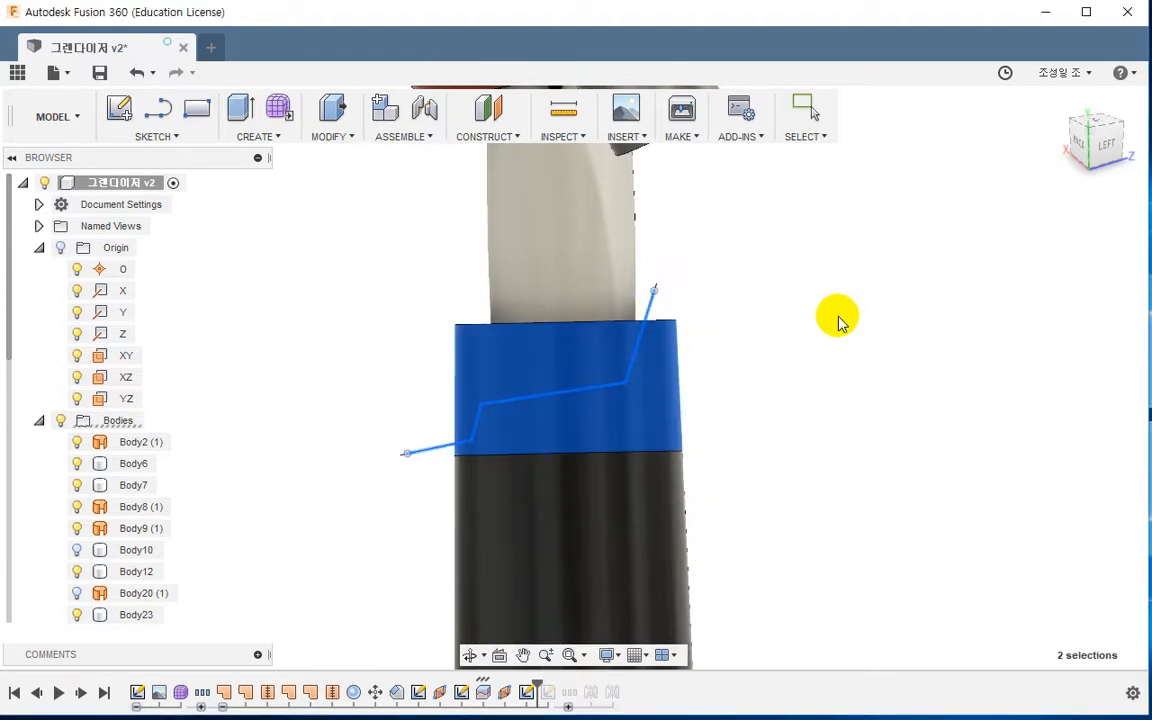
Find the piece above the stepped split in the body list and remove it
click(552, 370)
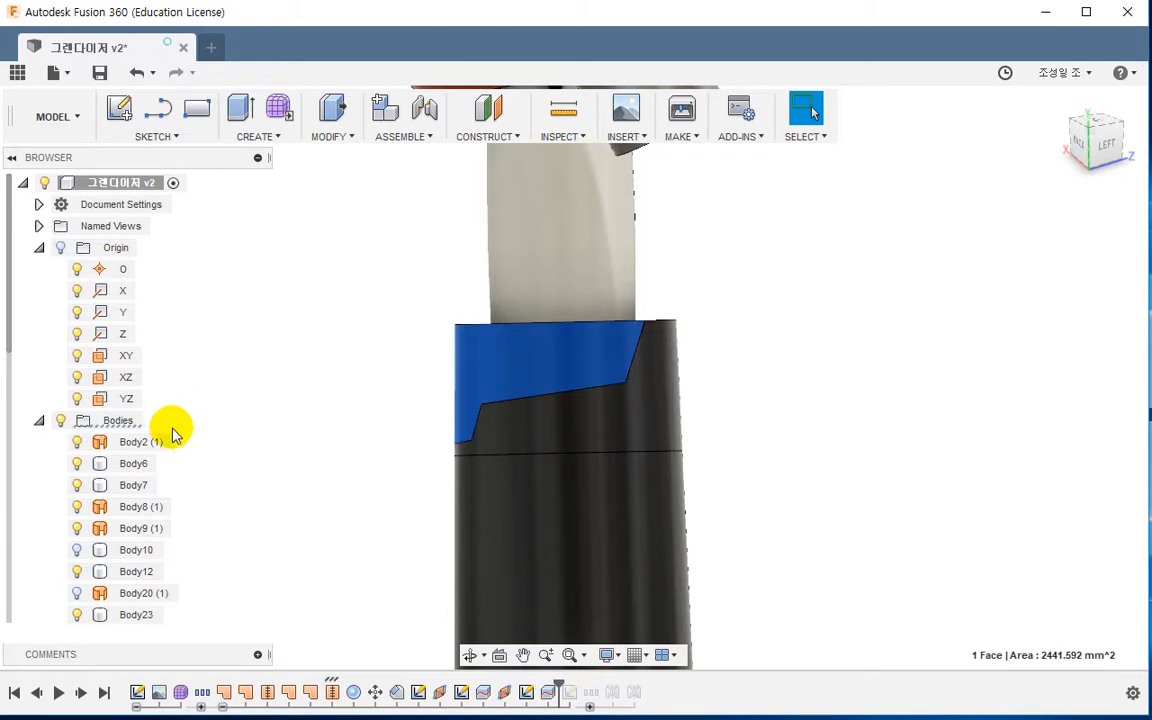
right_click(507, 382)
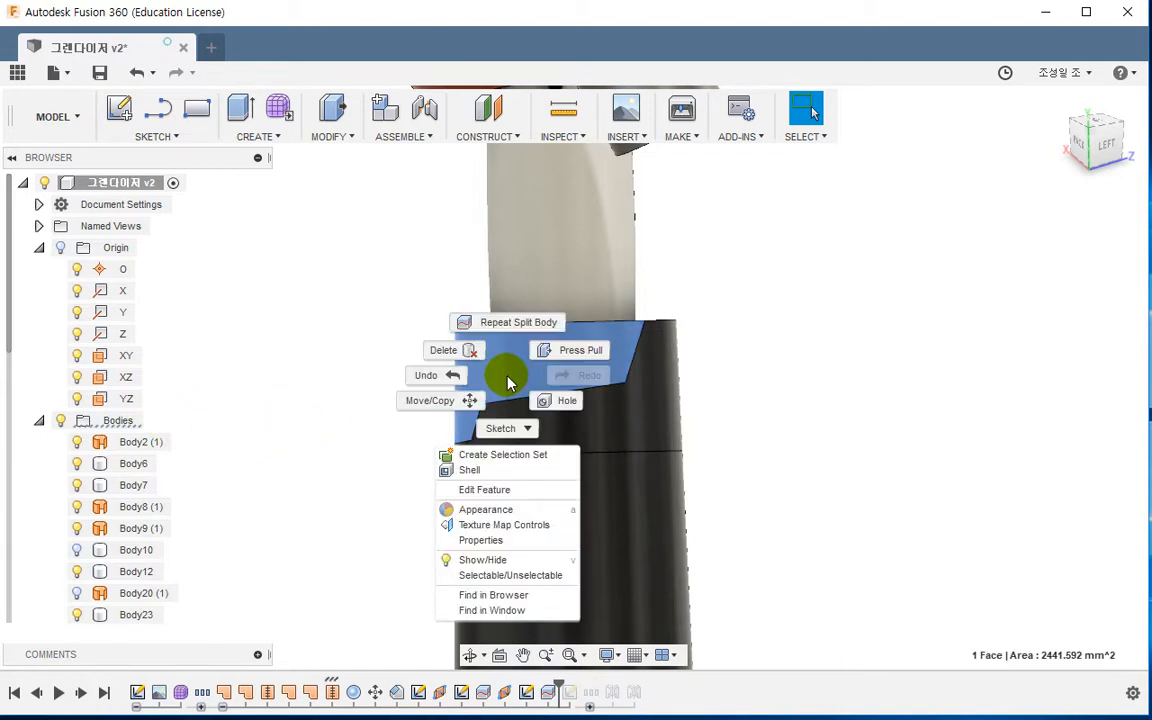
click(470, 595)
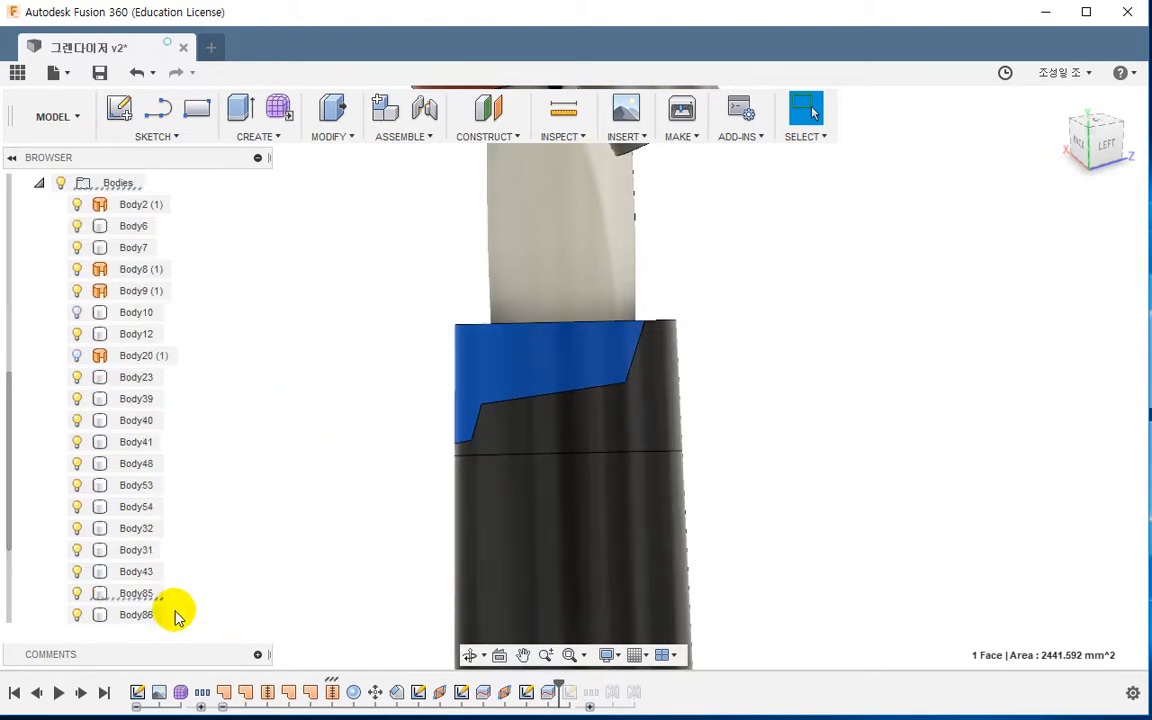
right_click(141, 598)
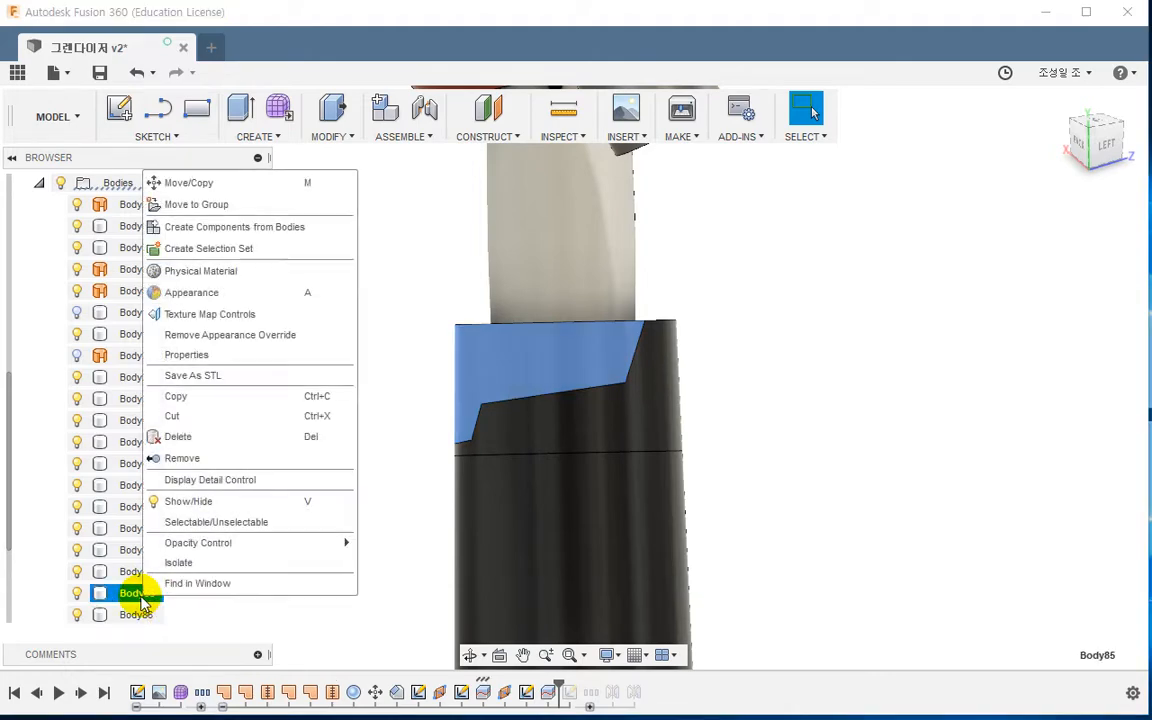
click(192, 455)
Examine the stepped cut at the lower leg's upper end and identify the bodies around it
shift+middle_drag(282, 460, 400, 463)
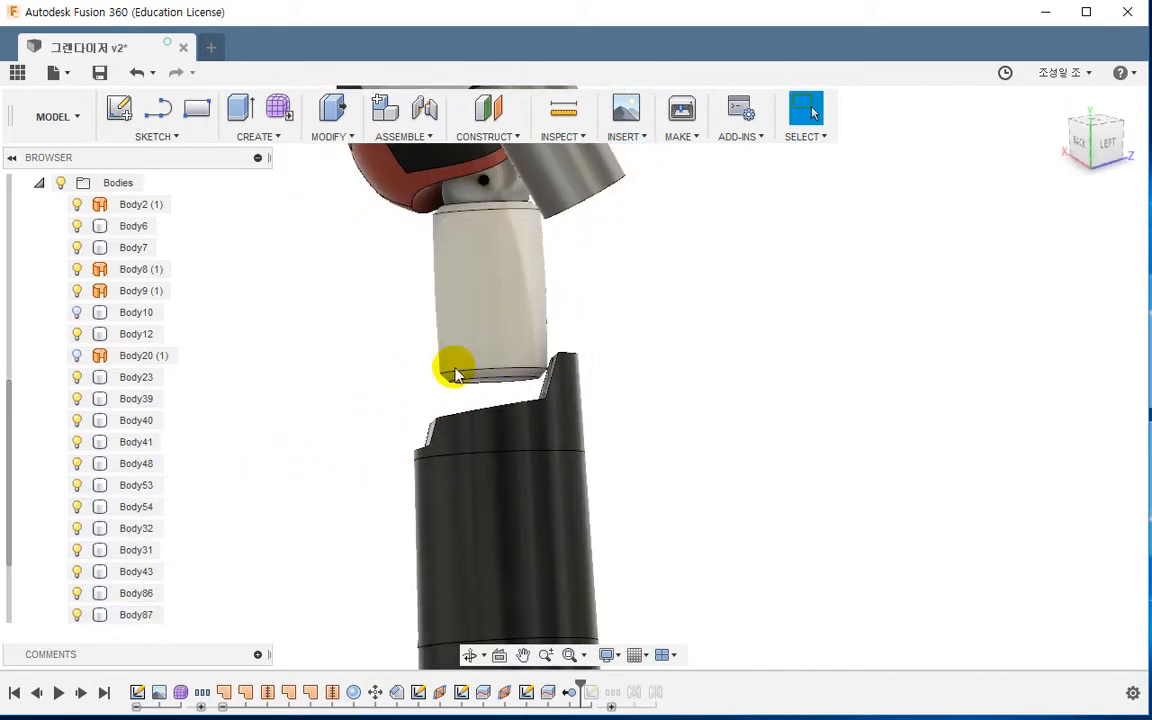
click(490, 430)
click(462, 455)
shift+middle_drag(462, 455, 504, 450)
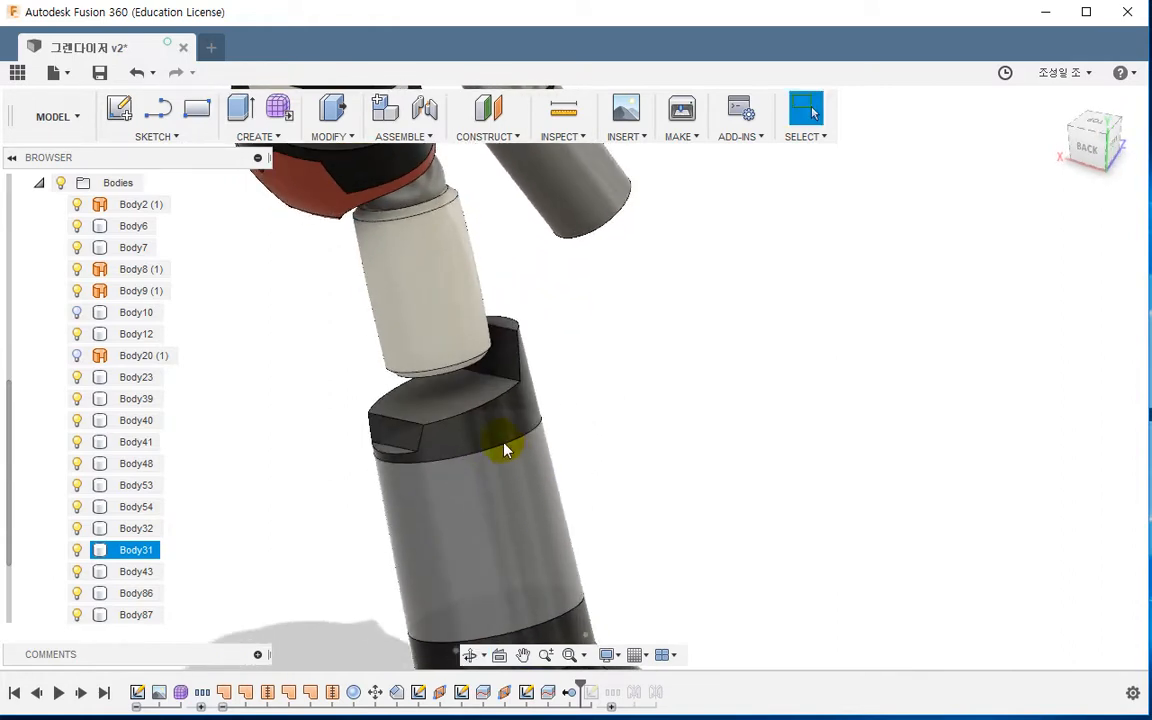
scroll(500, 441, up, 4)
click(378, 379)
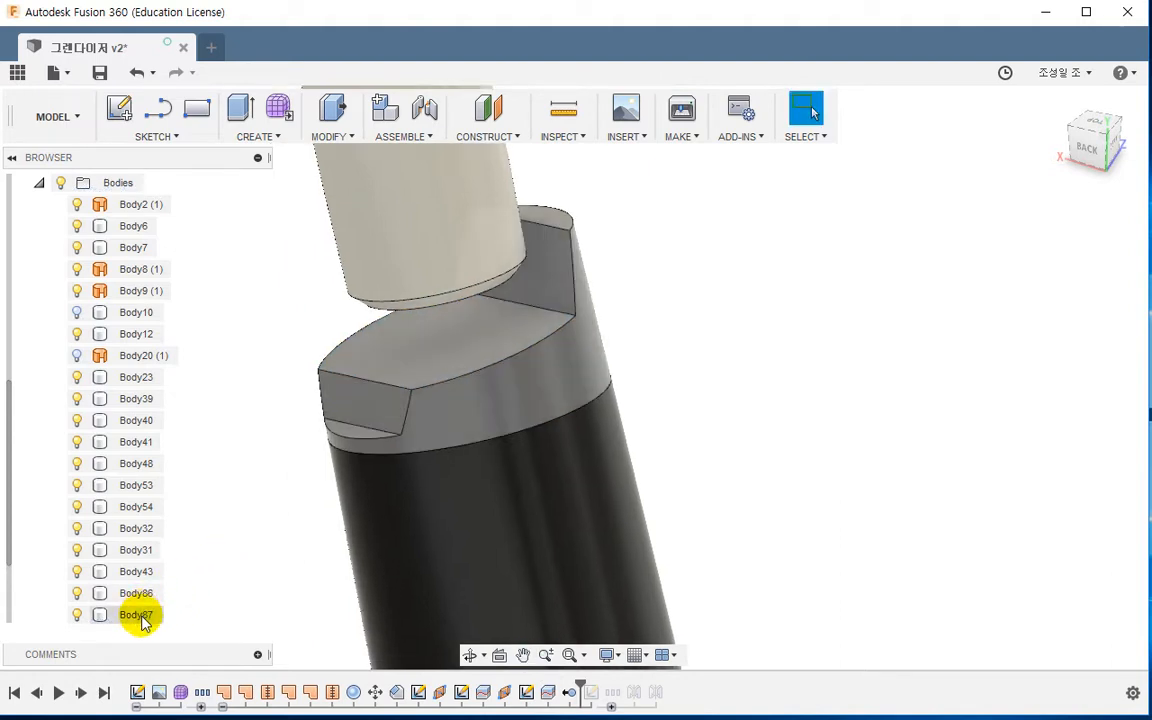
click(529, 692)
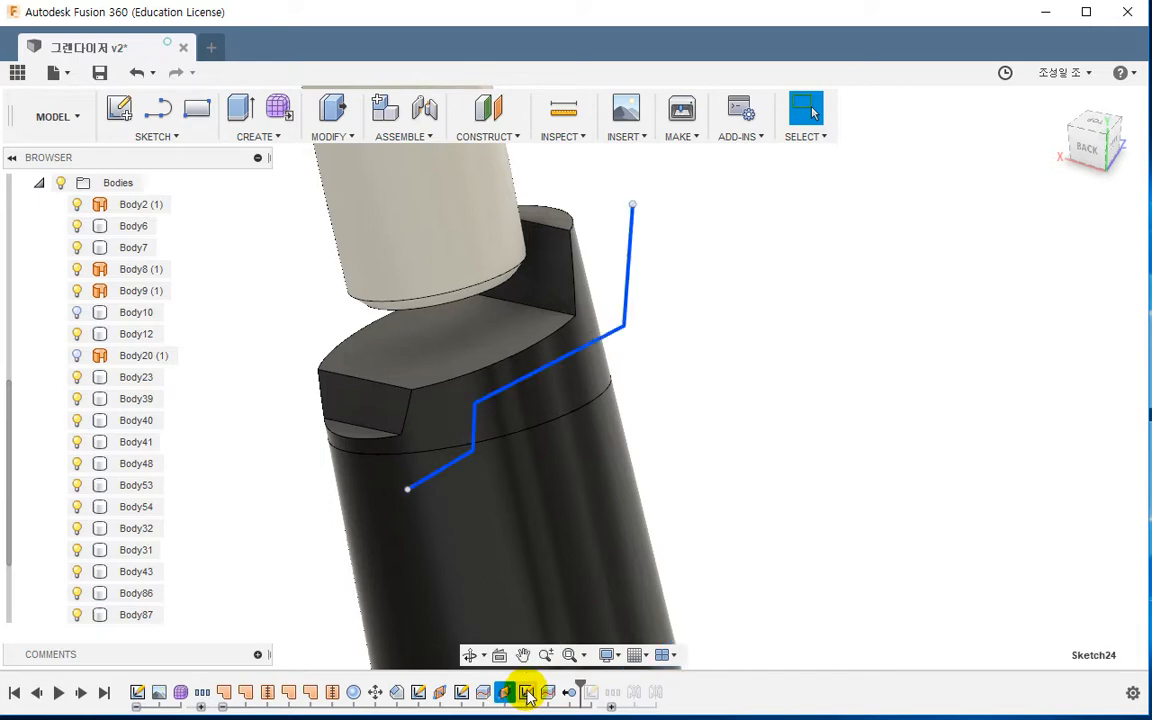
double_click(529, 692)
click(873, 138)
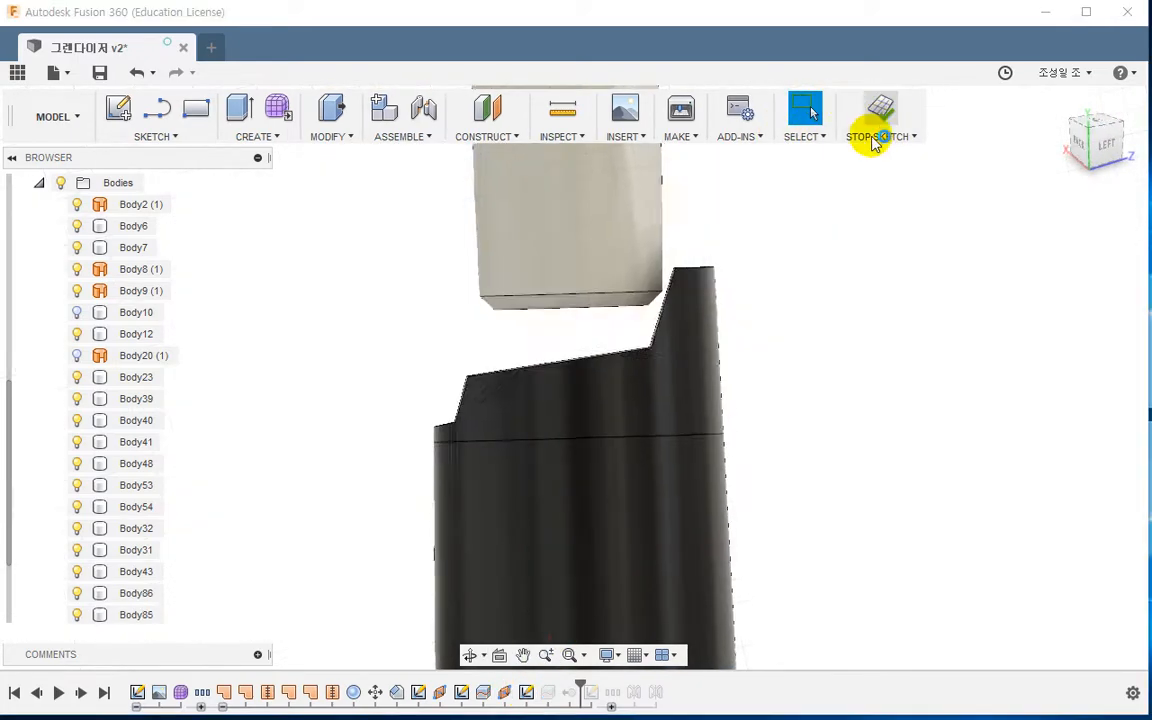
Show Sketch24, which holds the stepped split line, and compare it with the cut from the side
click(40, 184)
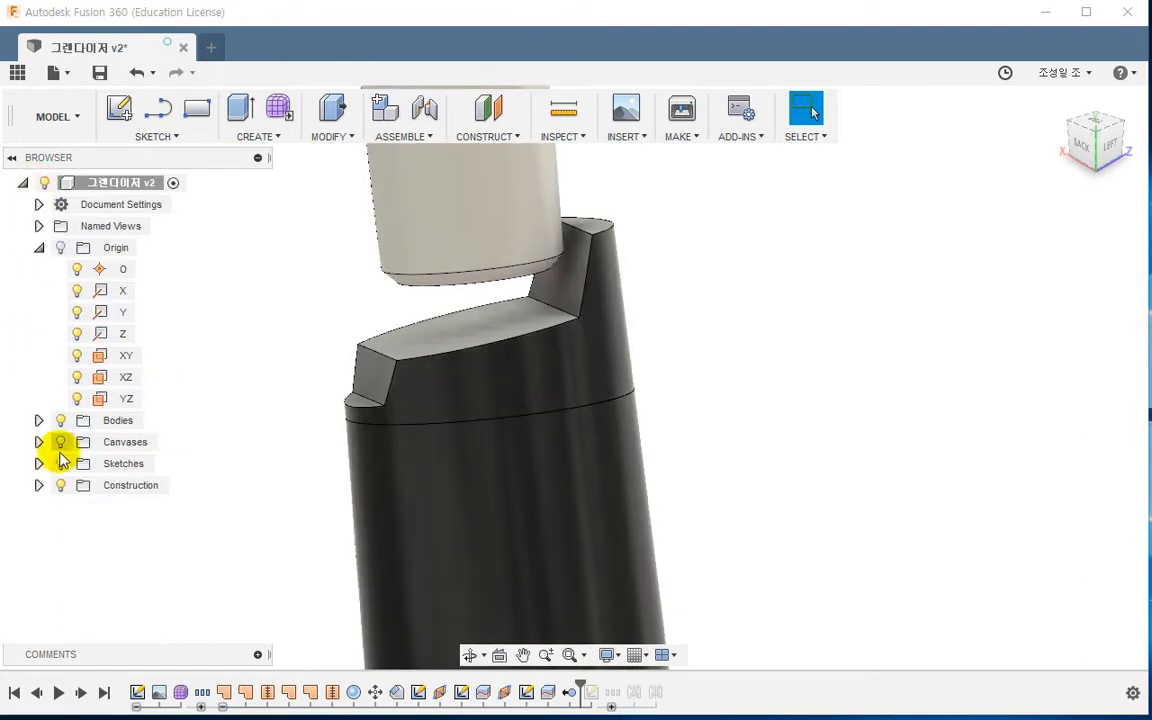
click(38, 464)
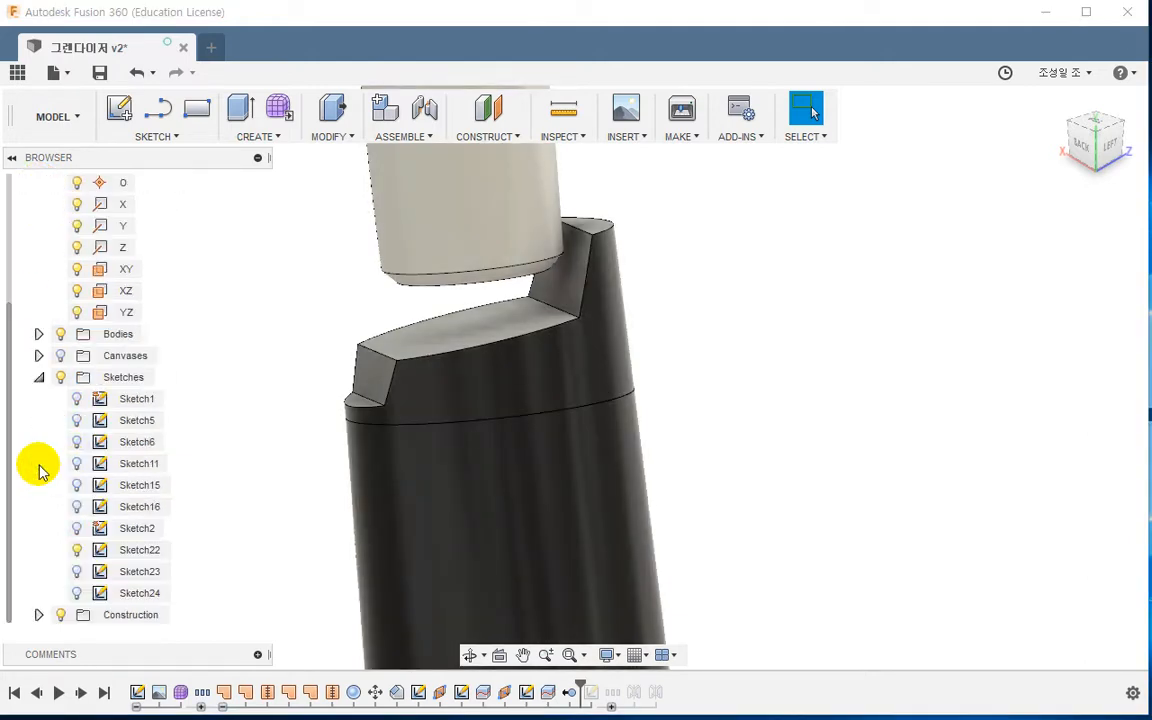
click(140, 594)
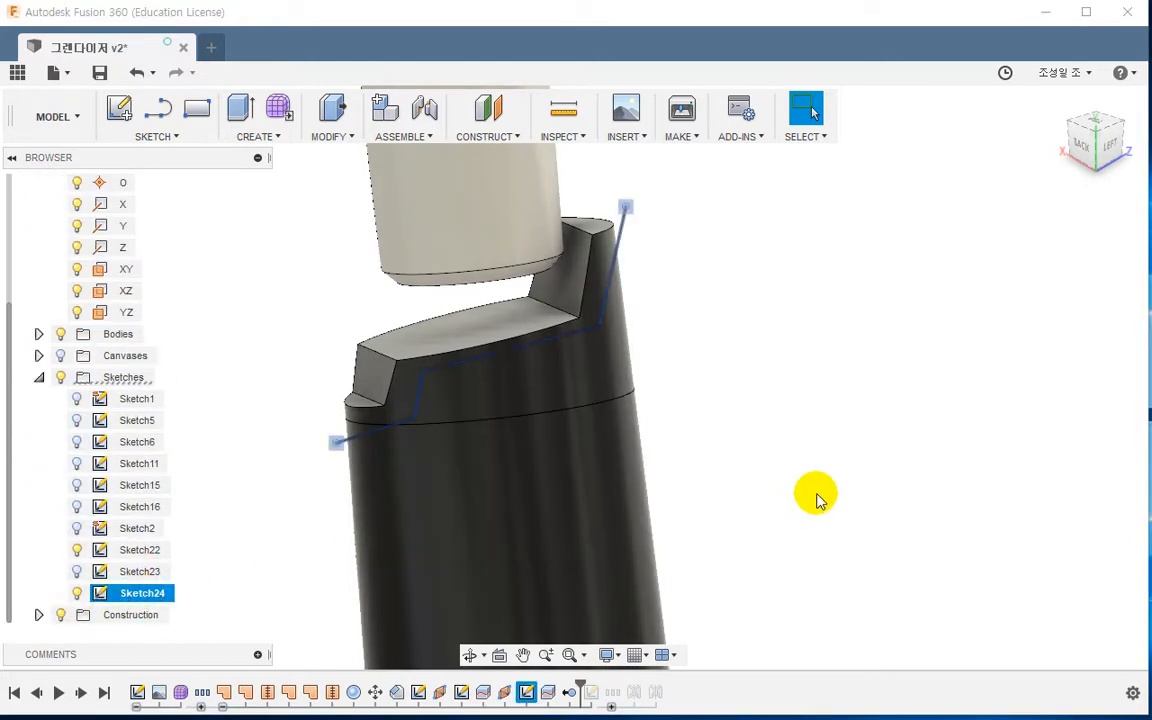
shift+middle_drag(818, 496, 831, 459)
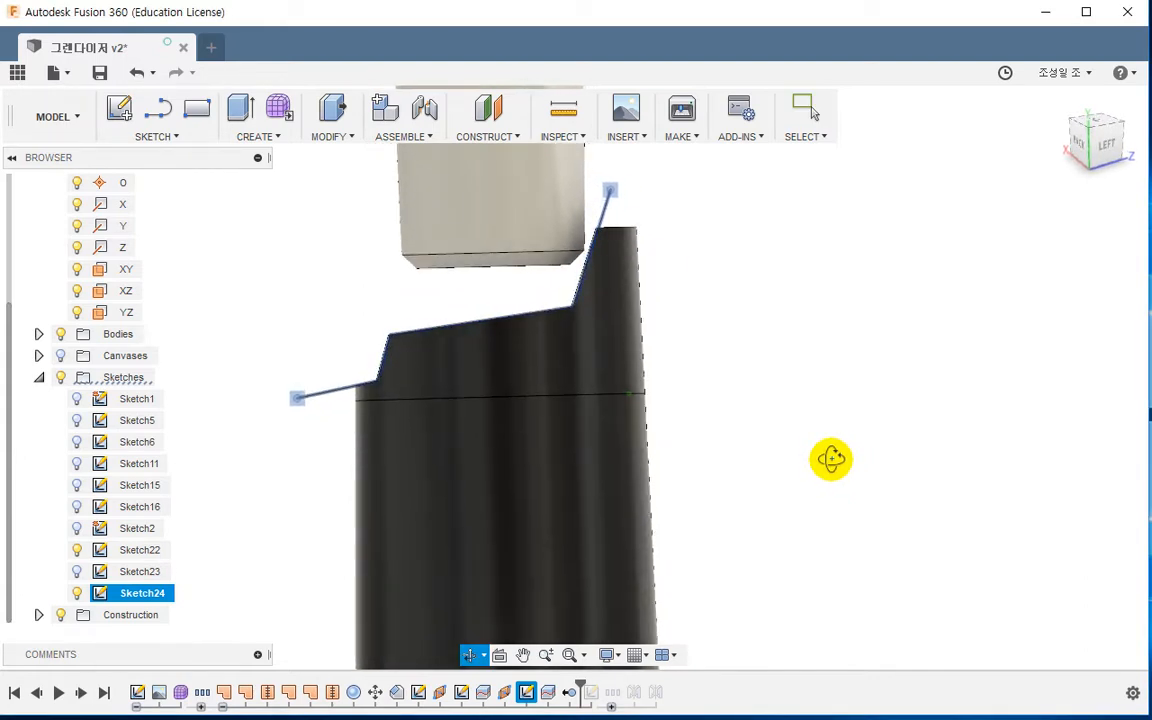
Nudge the stepped split line's upper endpoint and the corner below it outward toward the leg's tall edge, and hide Sketch22 and Sketch24
click(822, 443)
scroll(430, 384, up, 3)
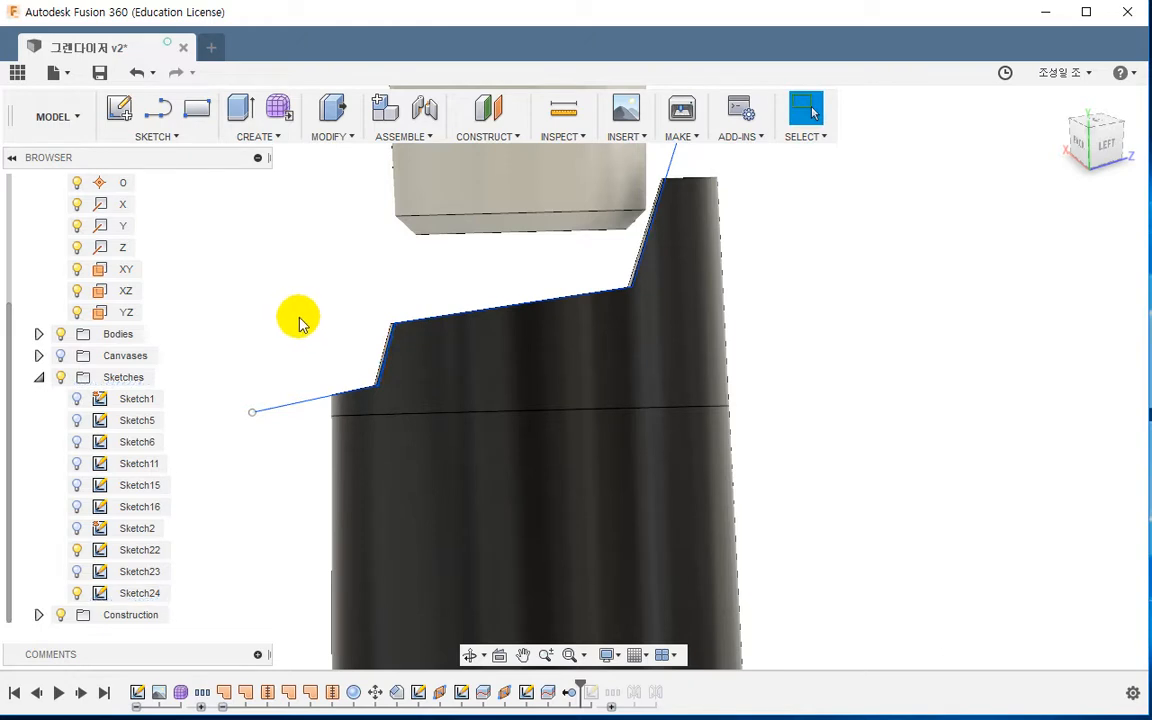
middle_drag(424, 311, 408, 399)
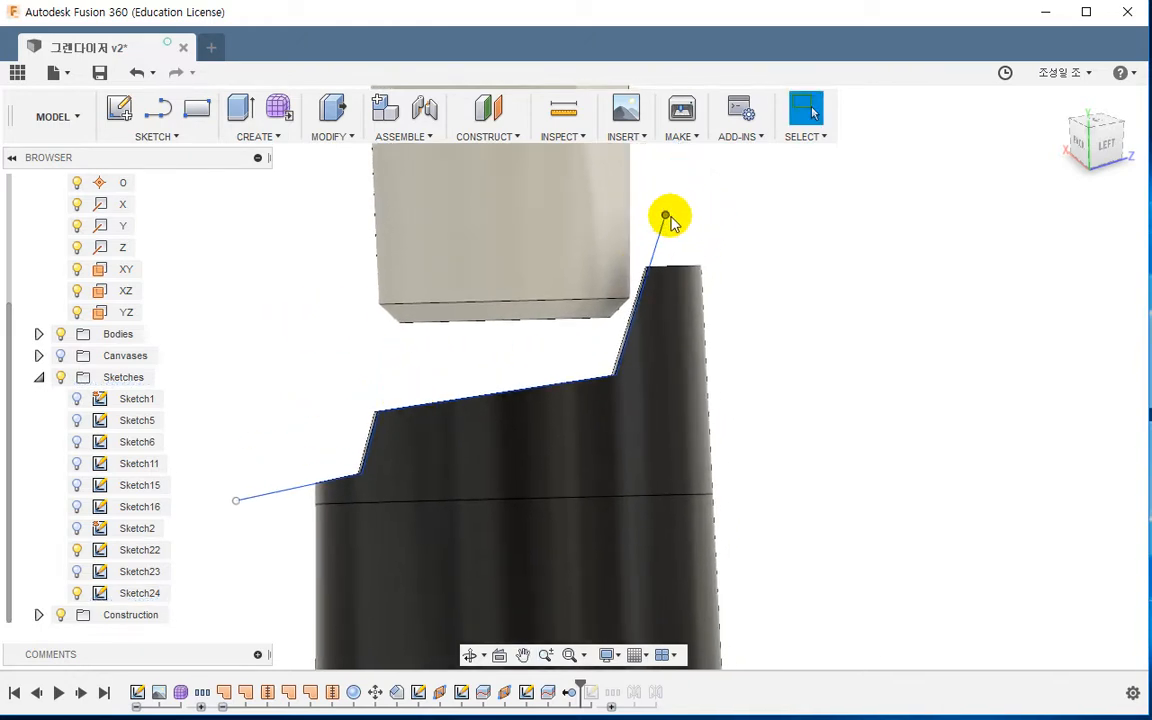
drag(666, 216, 673, 217)
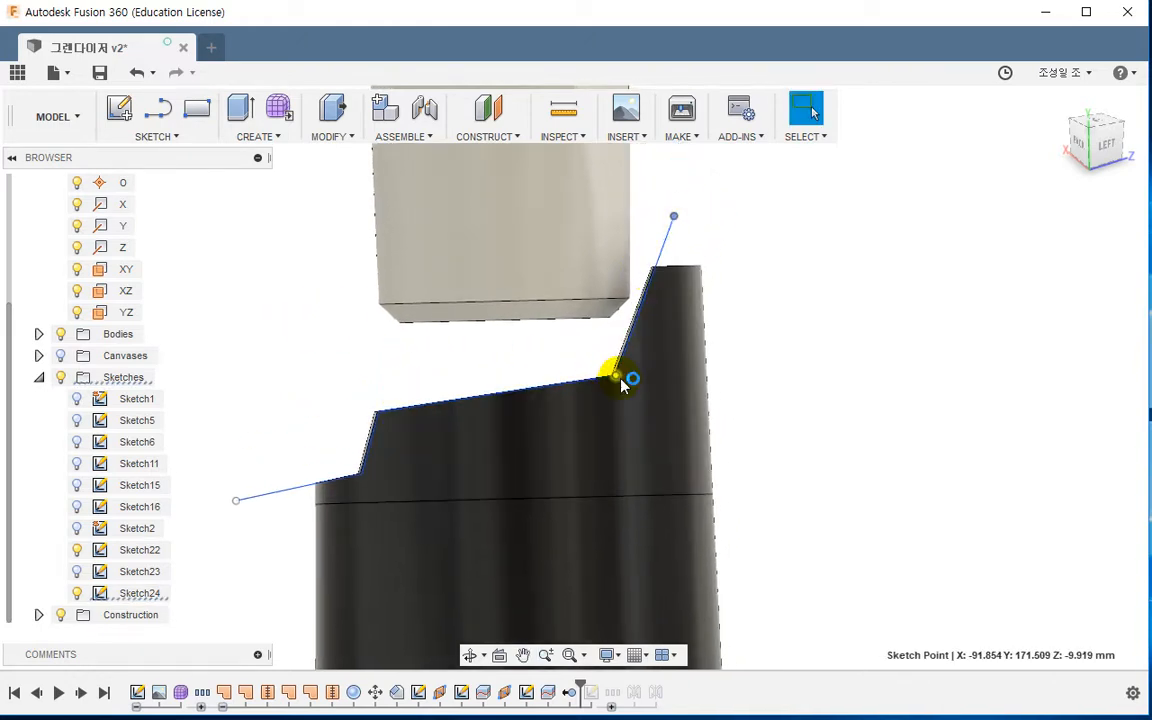
drag(620, 381, 621, 389)
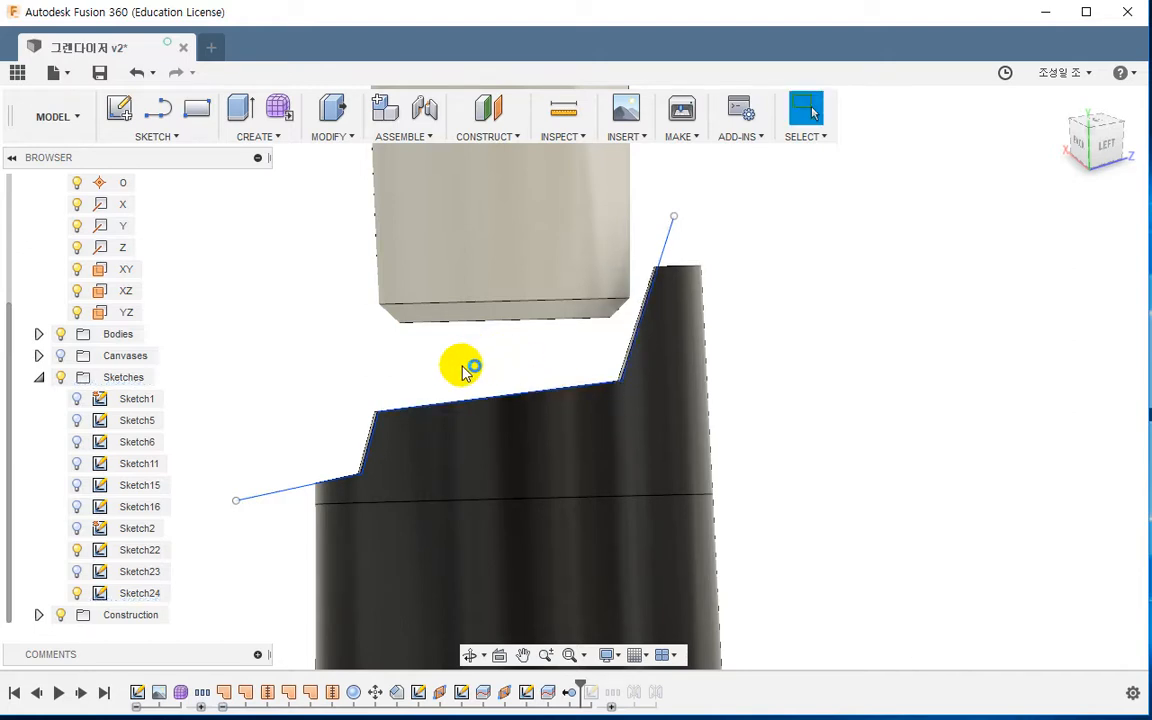
scroll(455, 386, down, 3)
click(77, 593)
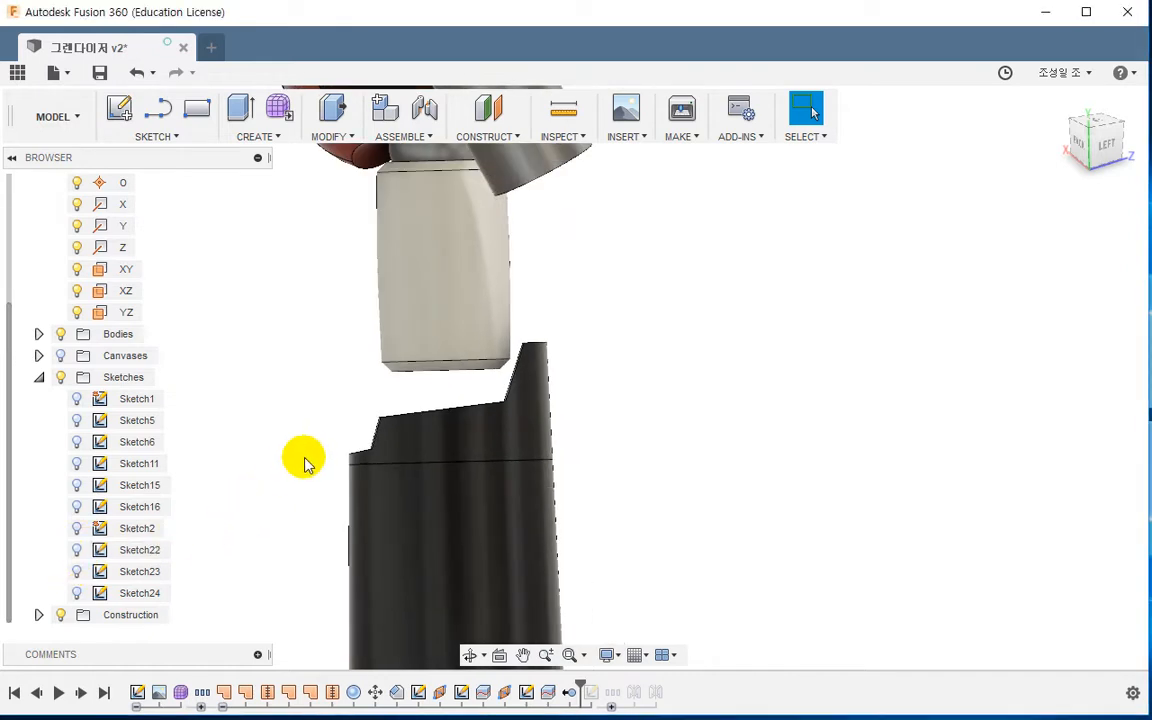
Apply Paint - Enamel Glossy (Blue) to the lower leg's main section and Paint - Enamel Glossy (Blue) (1) to its stepped upper band
shift+middle_drag(303, 463, 445, 417)
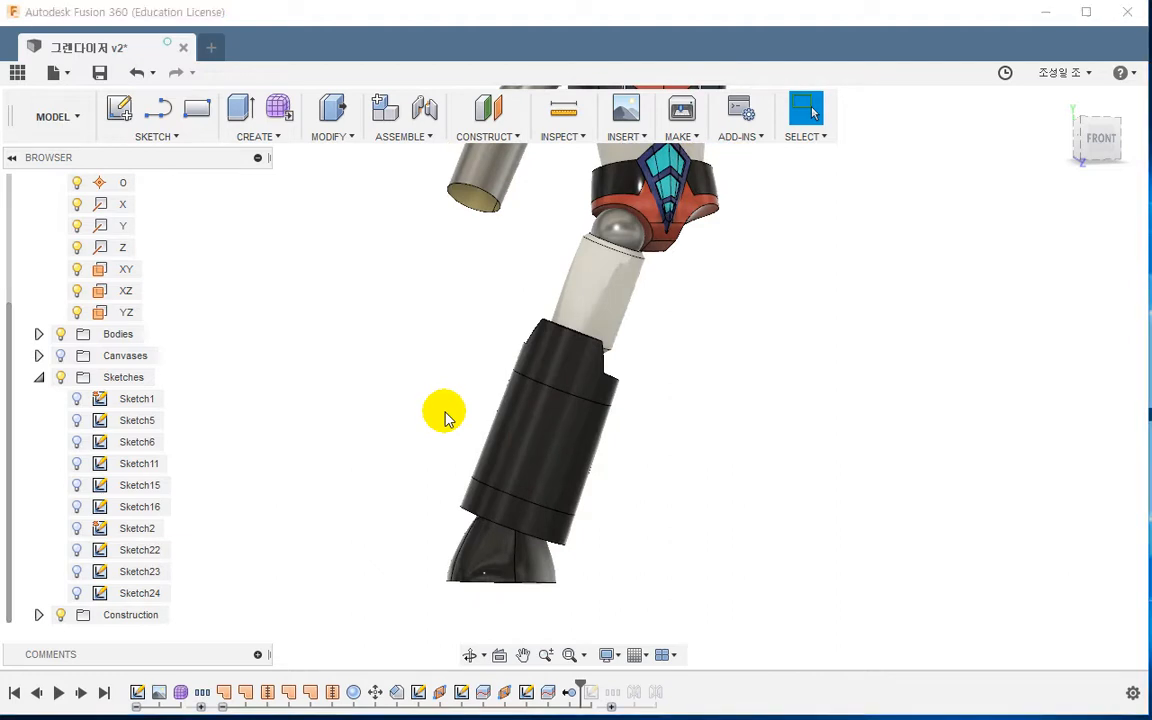
key(a)
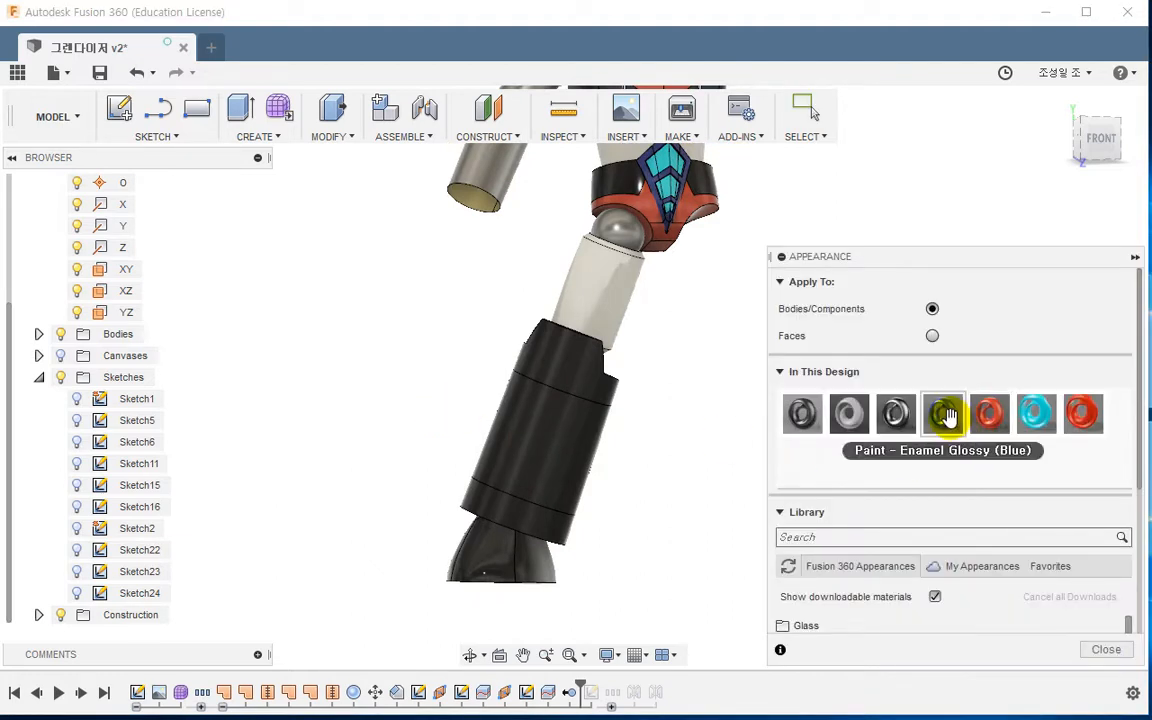
drag(943, 413, 531, 391)
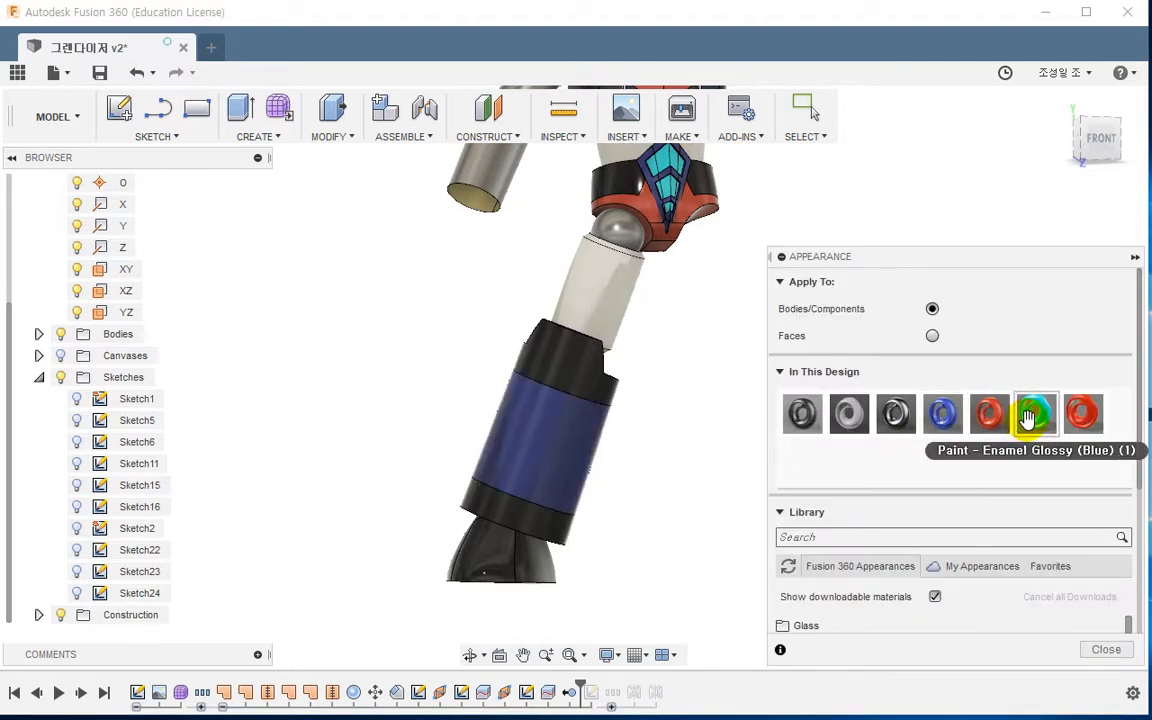
drag(1036, 413, 590, 365)
key(Escape)
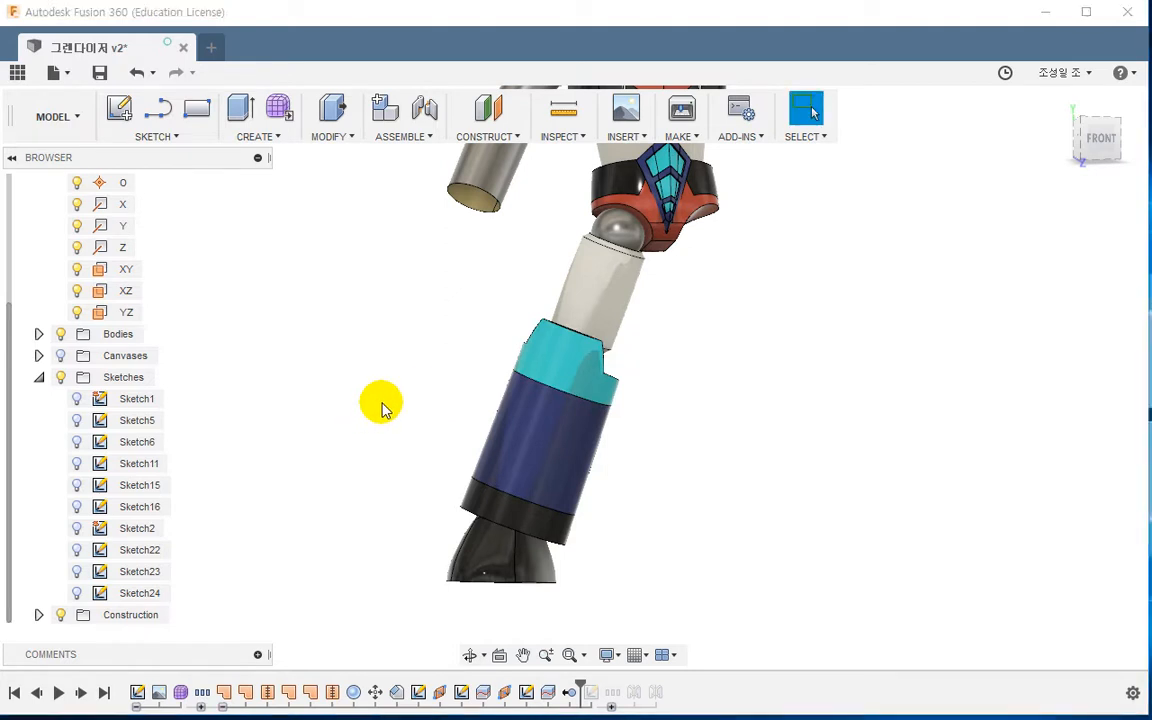
Duplicate the Paint - Enamel Glossy (Blue) appearance and set the copy's colour to RGB 47, 89, 151
key(a)
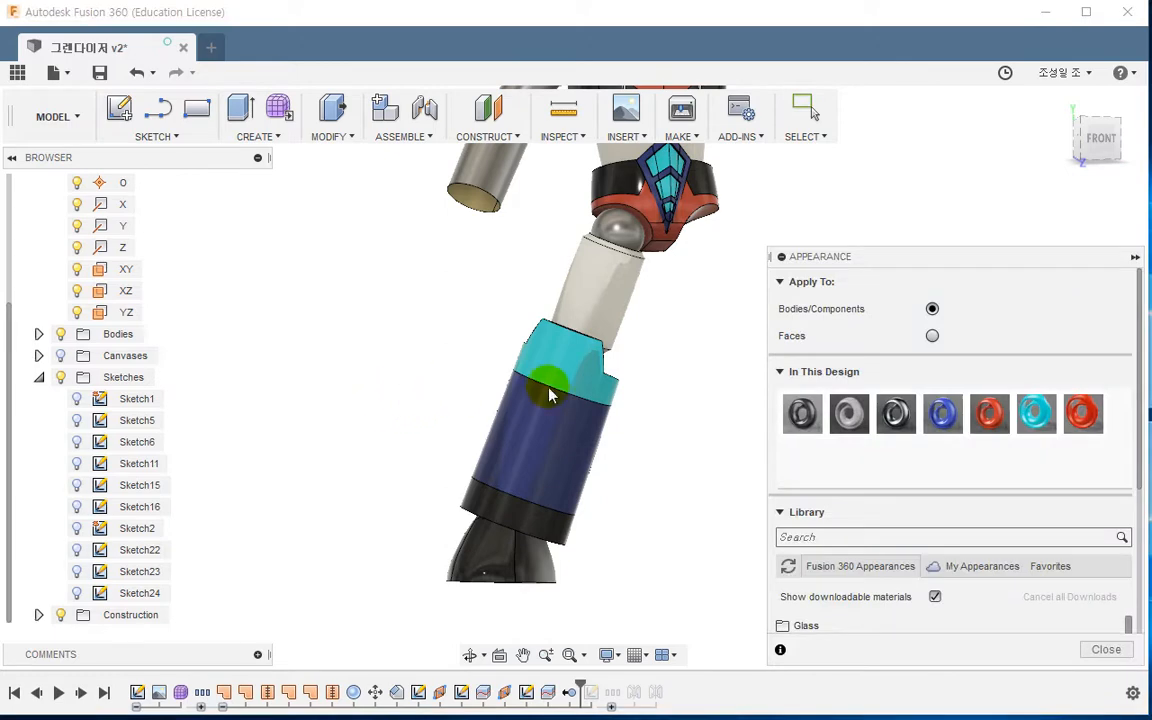
right_click(944, 414)
click(1005, 455)
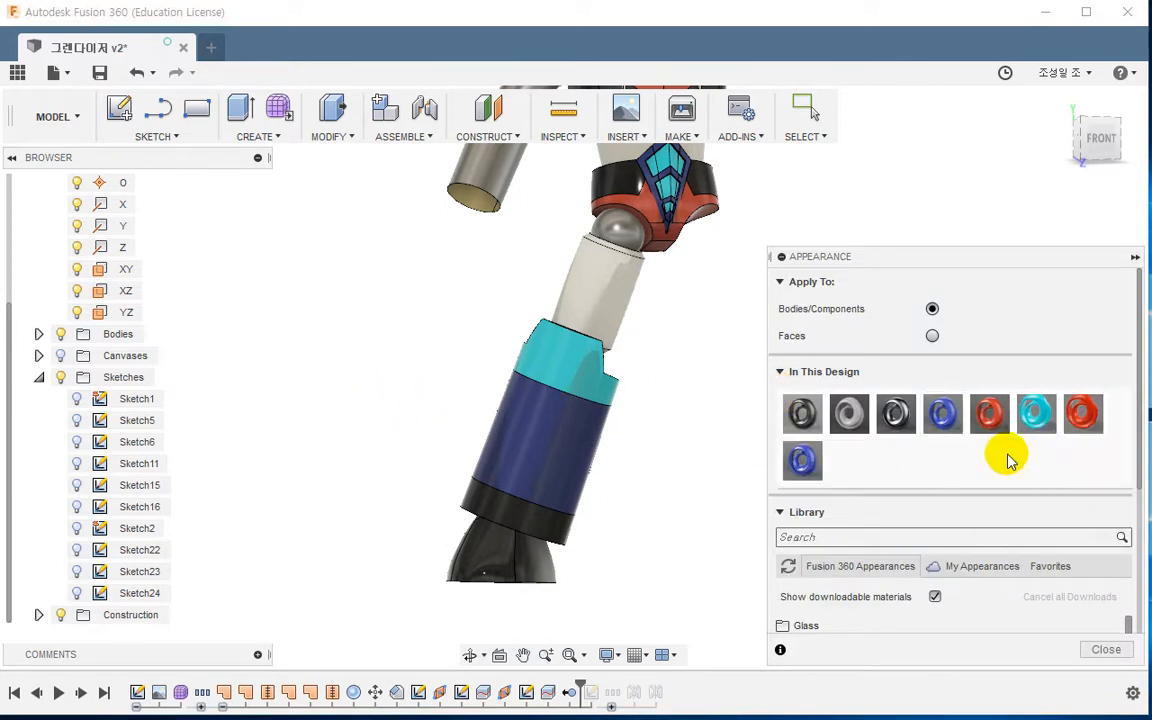
double_click(803, 462)
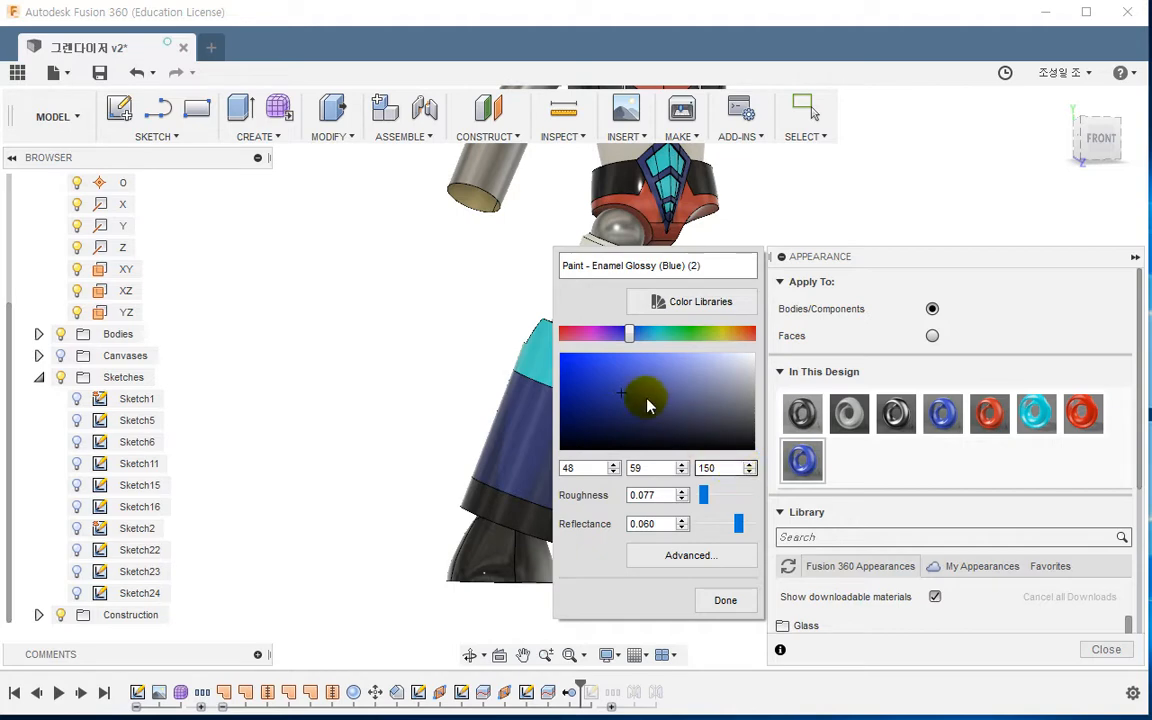
drag(634, 334, 641, 335)
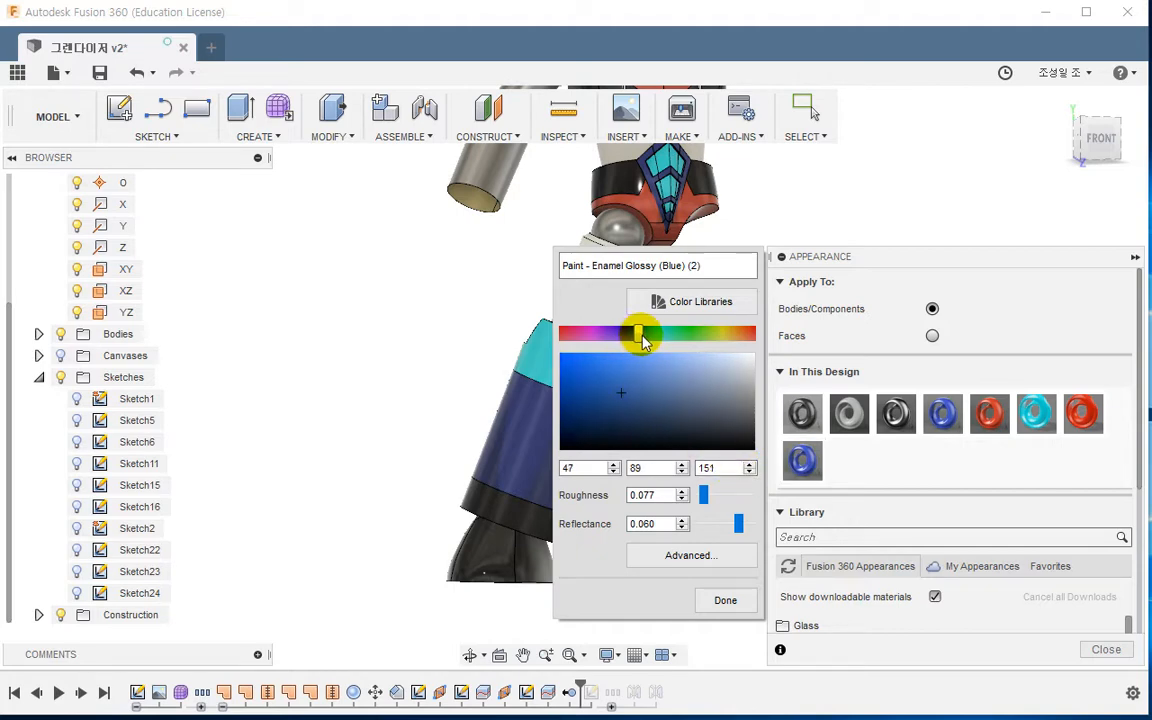
click(725, 600)
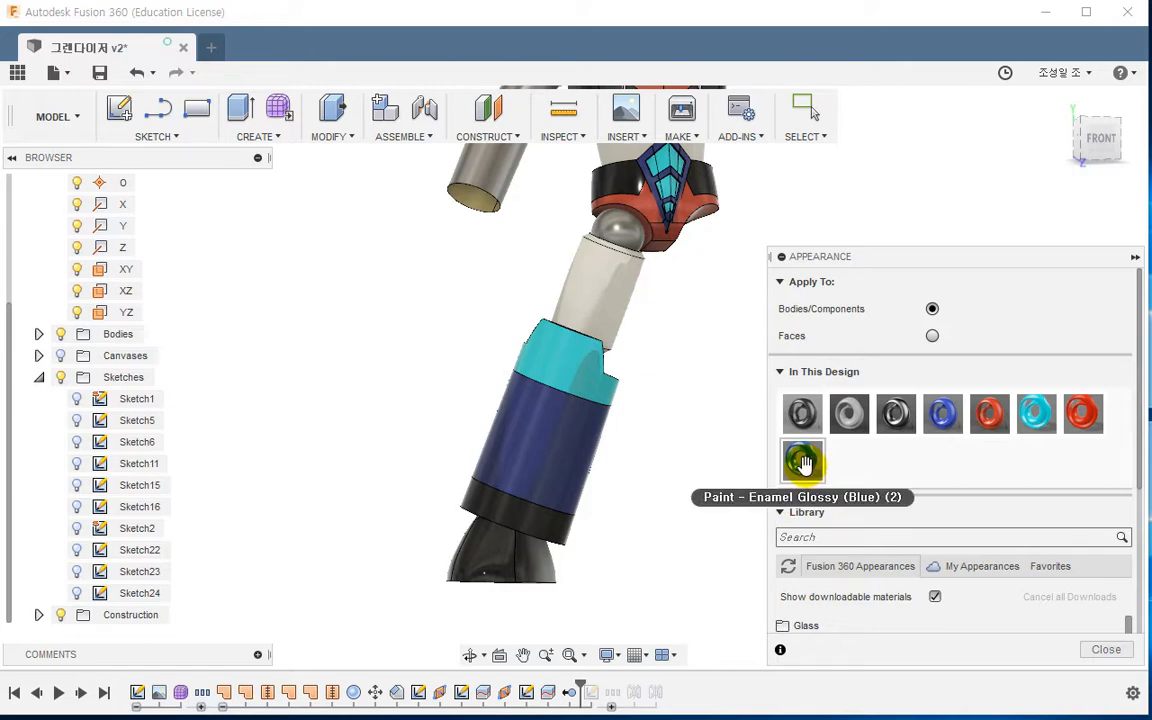
Apply Paint - Enamel Glossy (Blue) (2) to the lower leg's upper band and the waist emblem, keeping the emblem's face appearances
drag(803, 462, 580, 355)
middle_drag(689, 329, 669, 404)
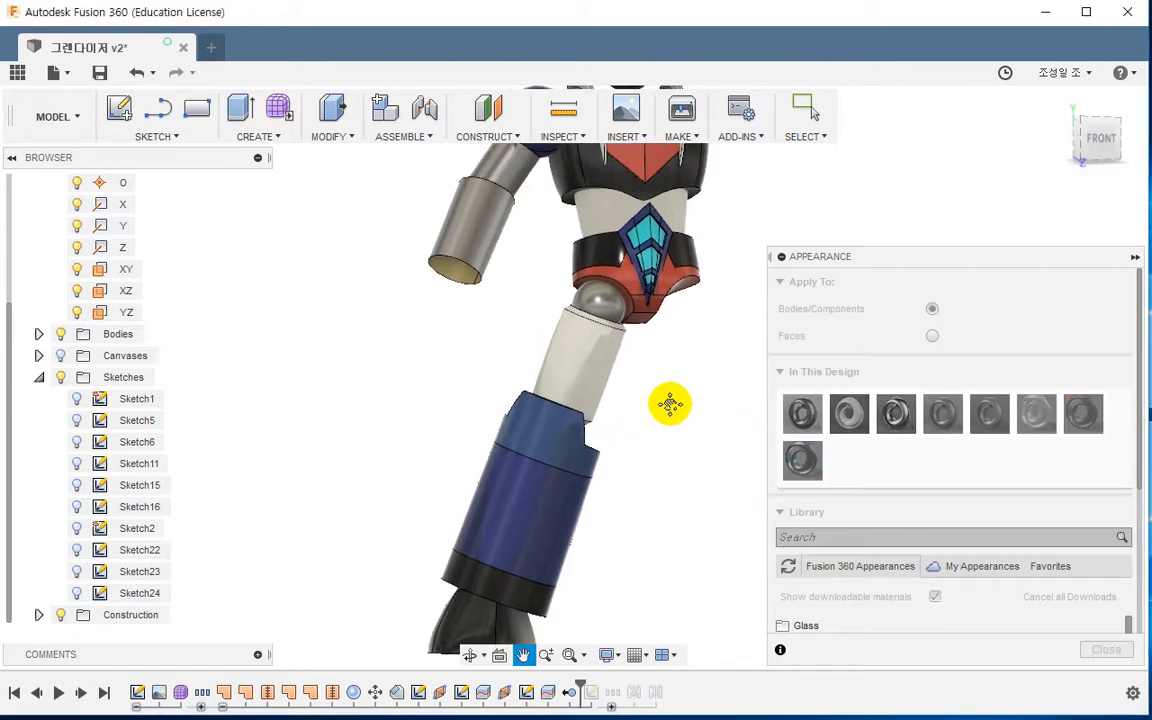
scroll(699, 352, up, 5)
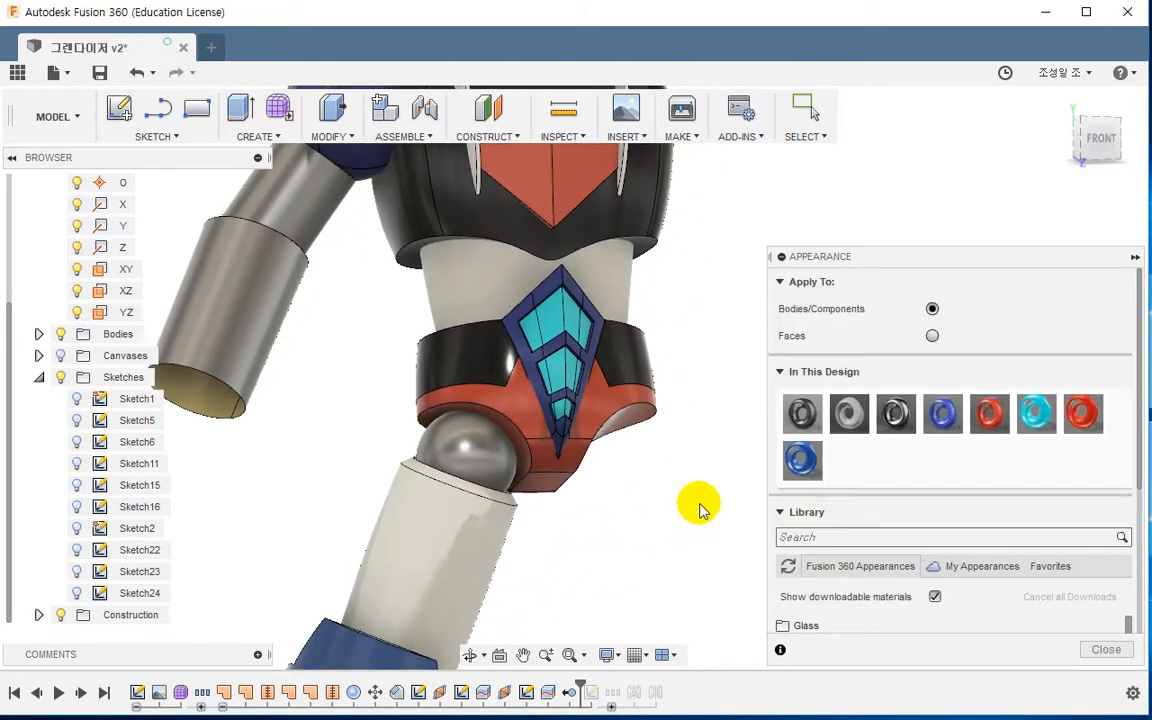
drag(802, 460, 597, 314)
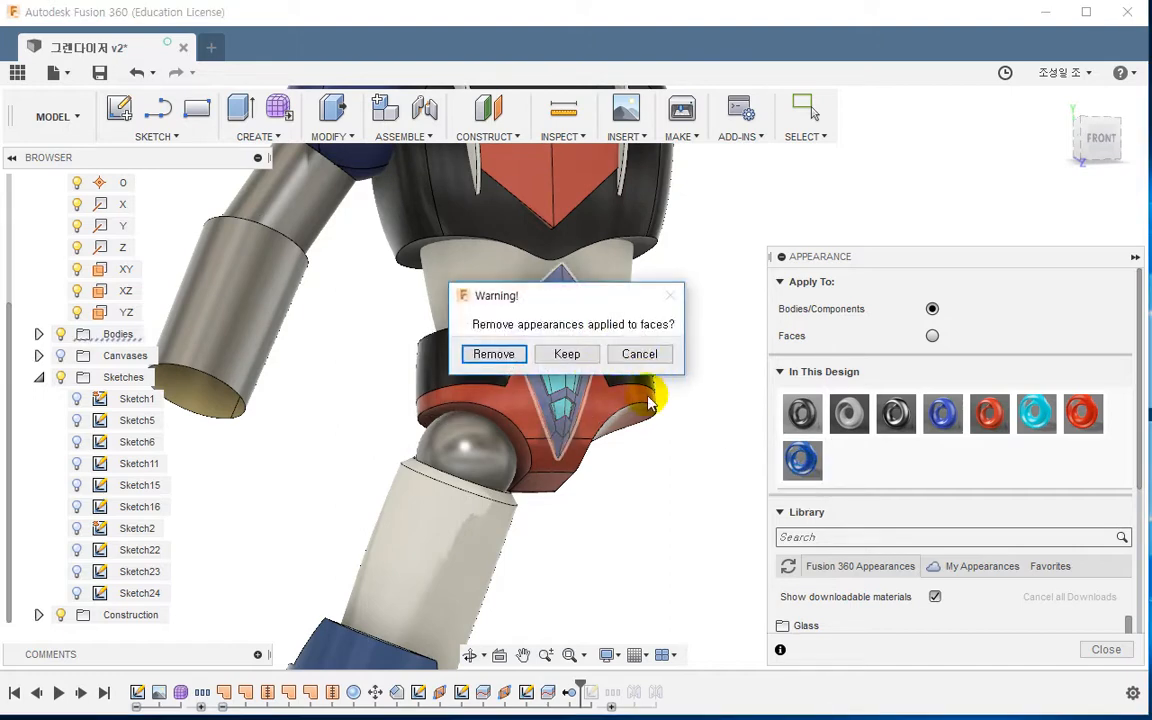
click(564, 353)
scroll(641, 490, down, 3)
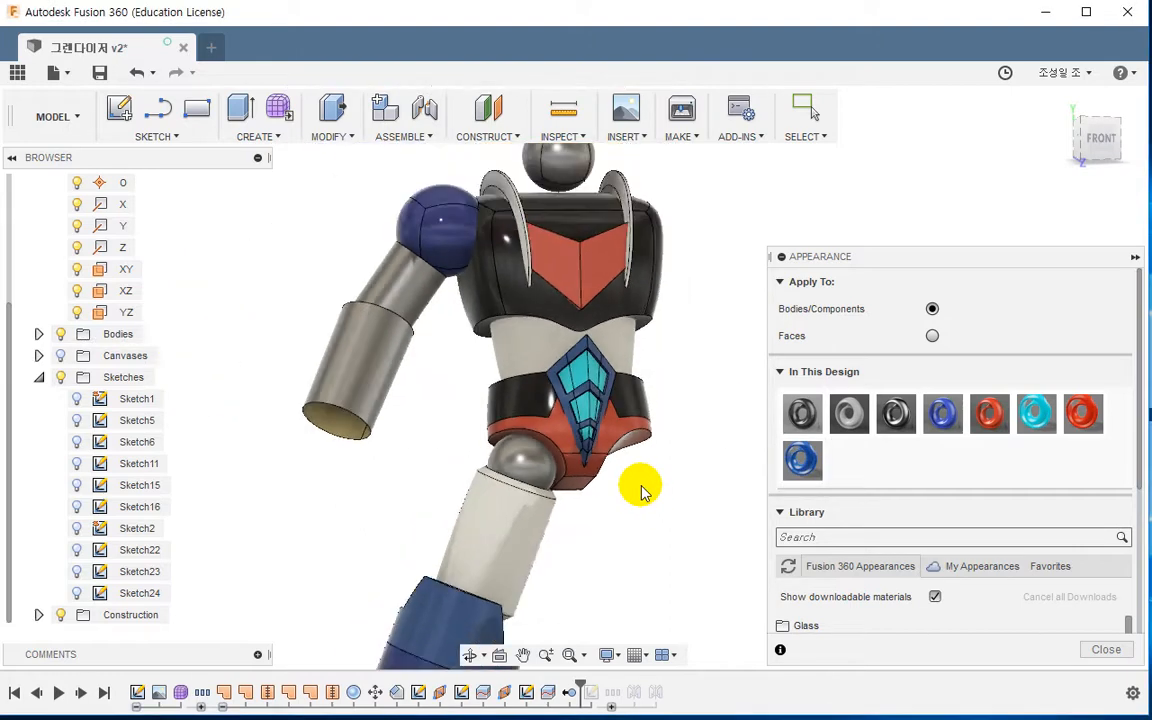
shift+middle_drag(641, 490, 670, 465)
shift+middle_drag(575, 453, 597, 462)
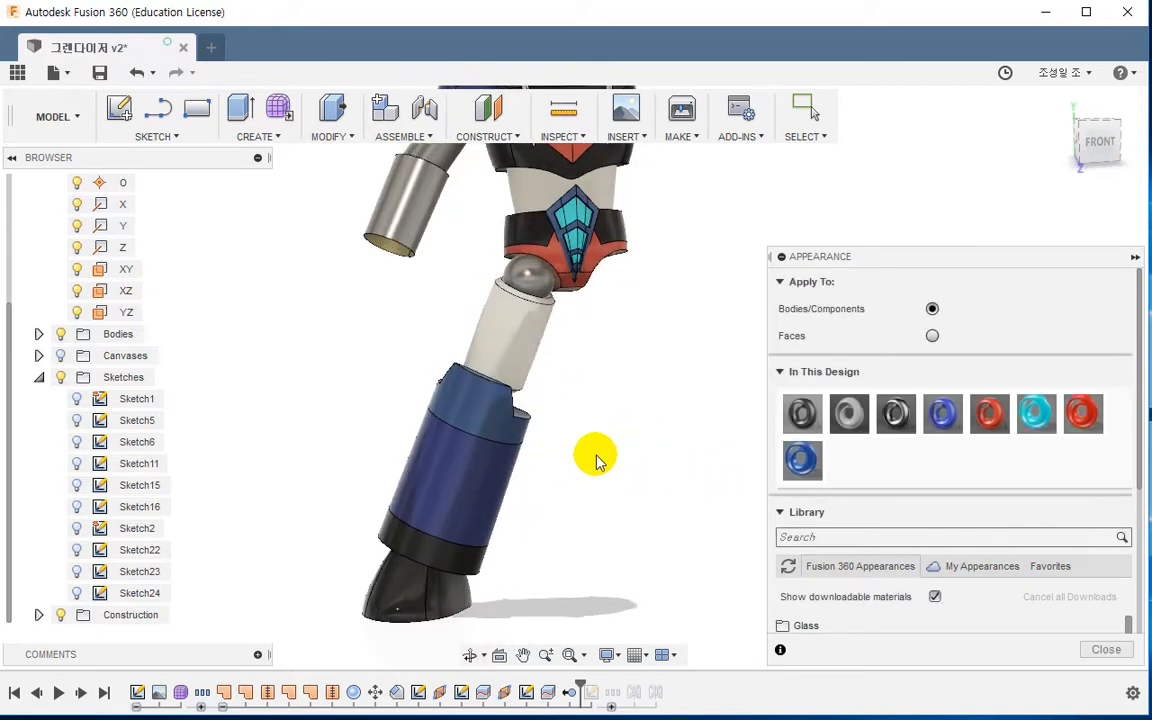
click(1102, 649)
Create a 40 mm diameter sphere as a new body, centred on the origin
scroll(805, 520, down, 1)
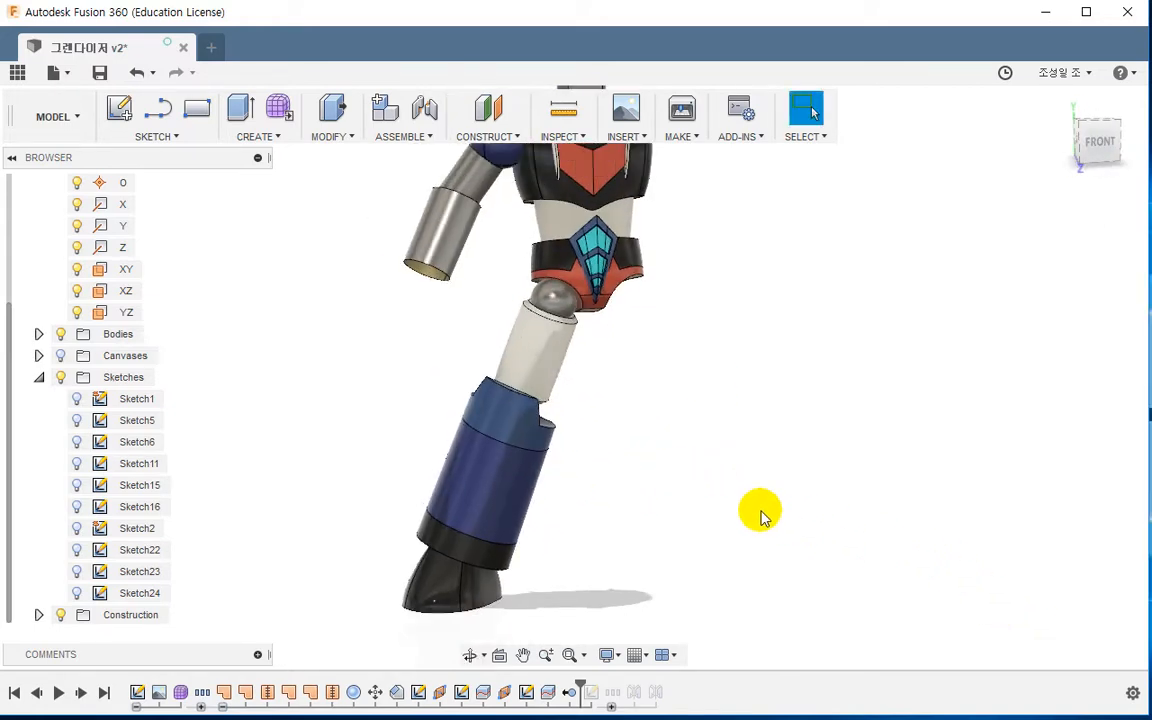
shift+middle_drag(715, 306, 490, 443)
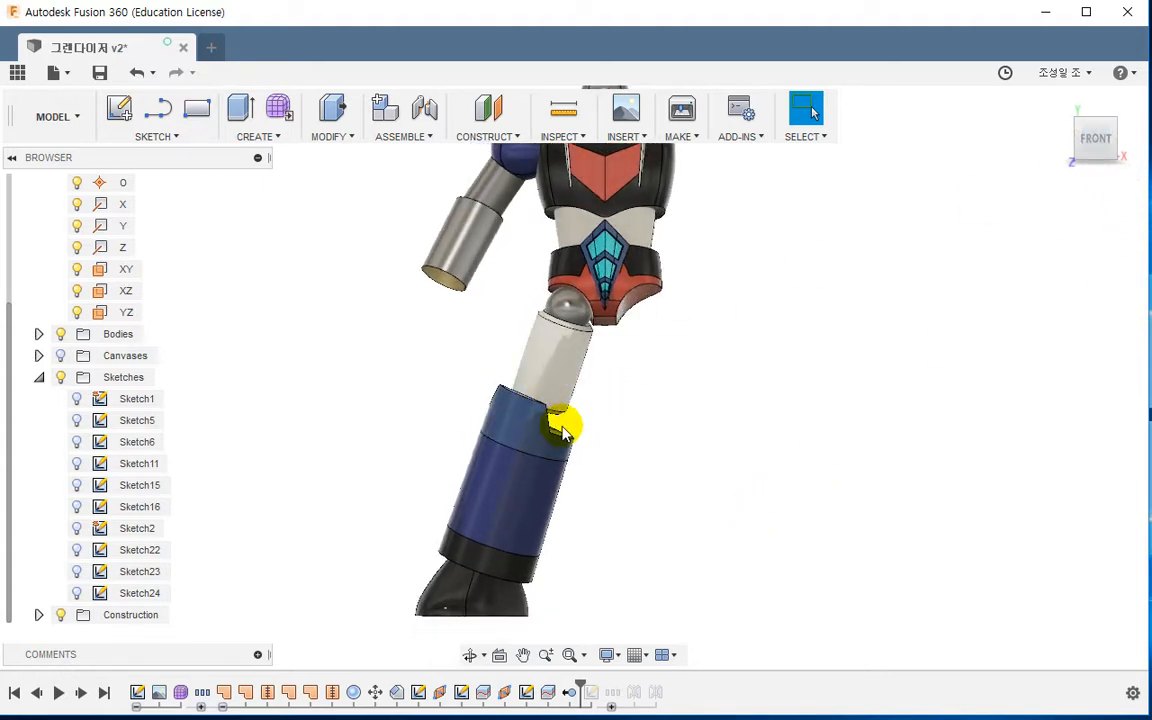
click(240, 136)
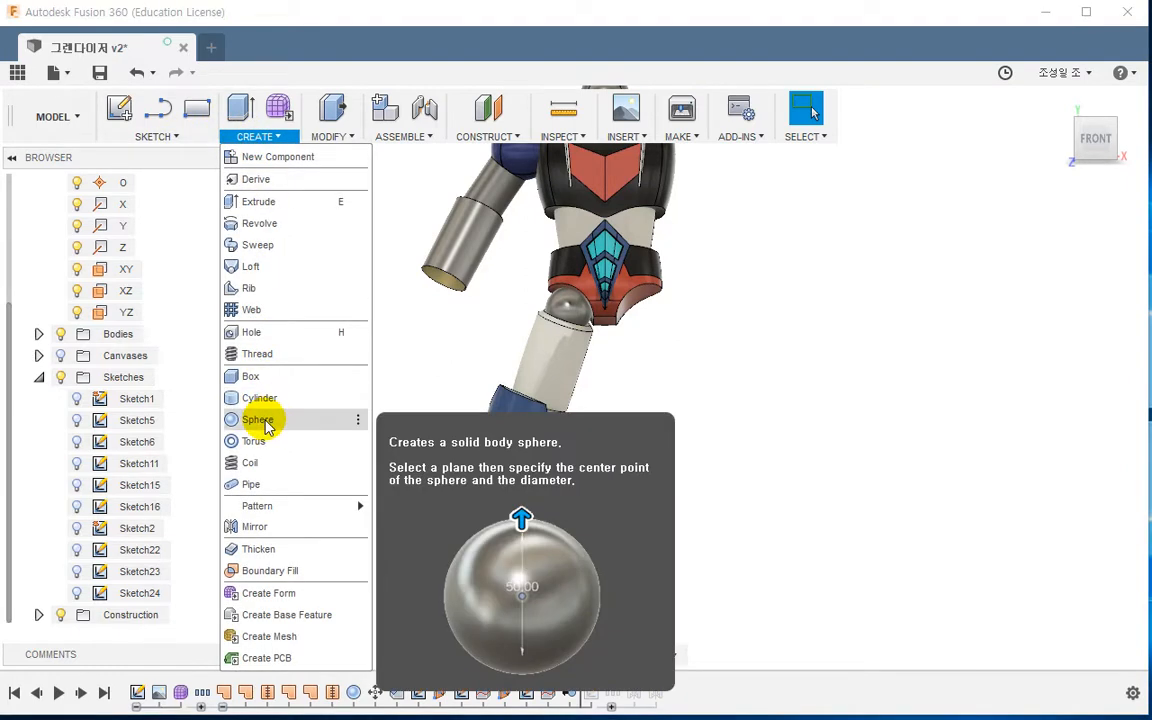
click(265, 420)
click(632, 563)
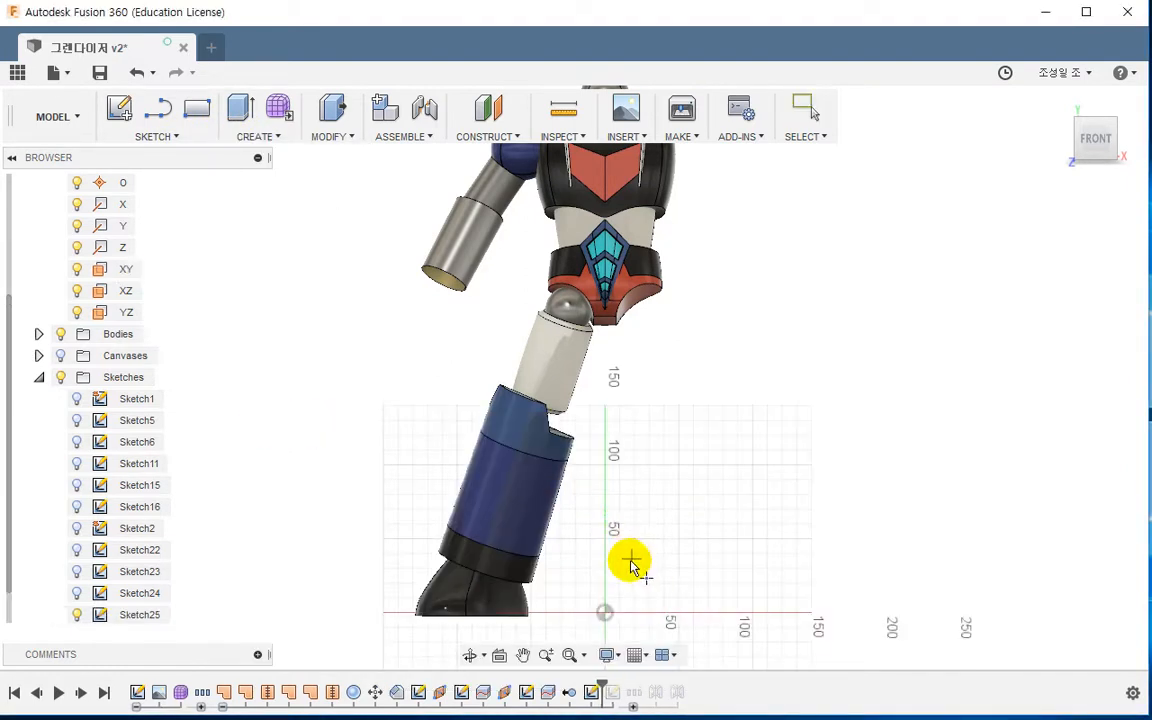
click(610, 612)
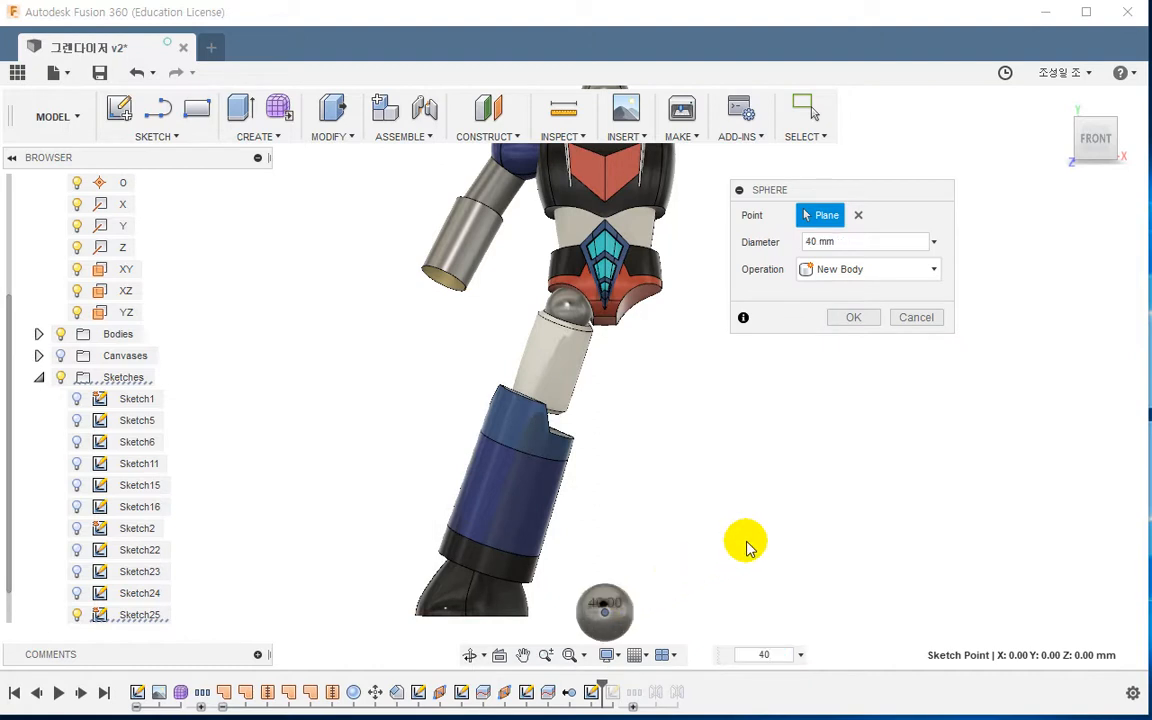
key(Return)
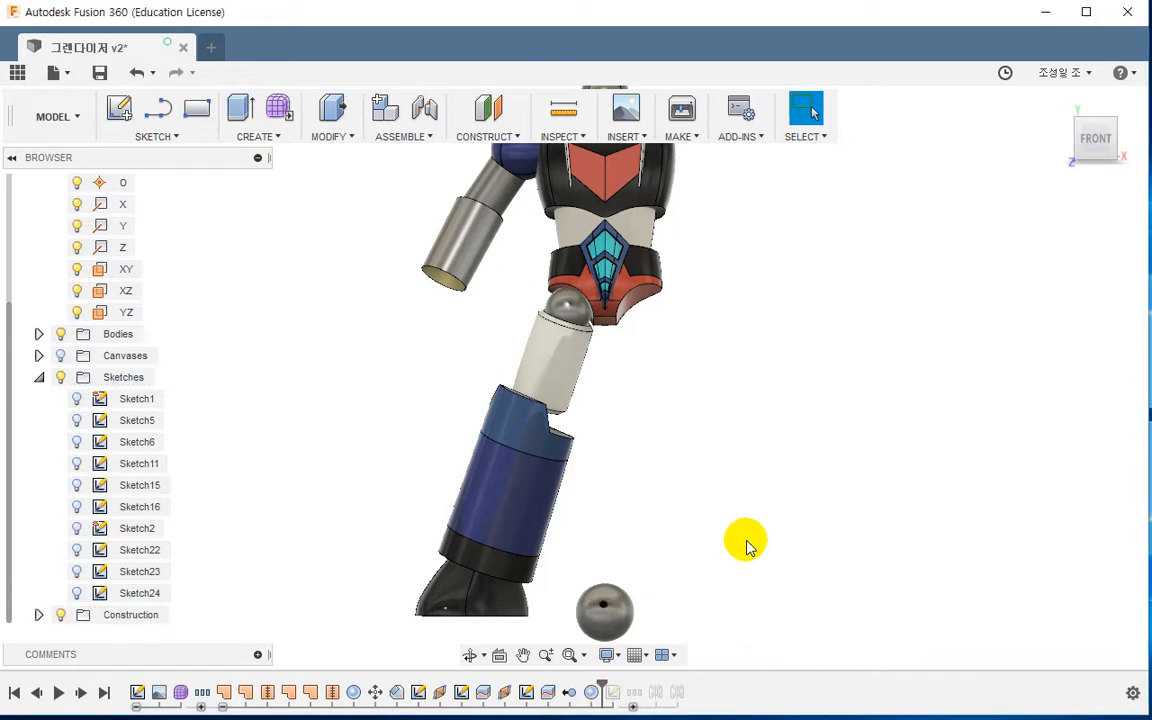
Move the new sphere to the knee, about -48.7 mm in X and 131.4 mm in Y
click(333, 132)
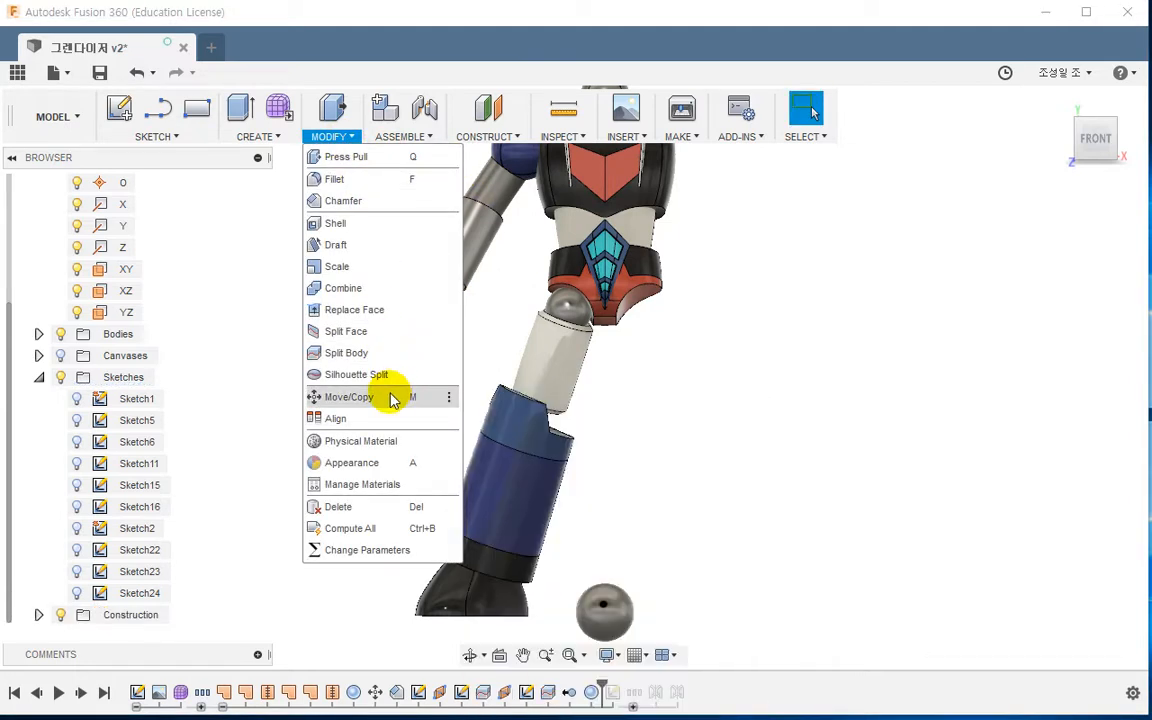
click(391, 396)
click(604, 612)
drag(617, 597, 553, 398)
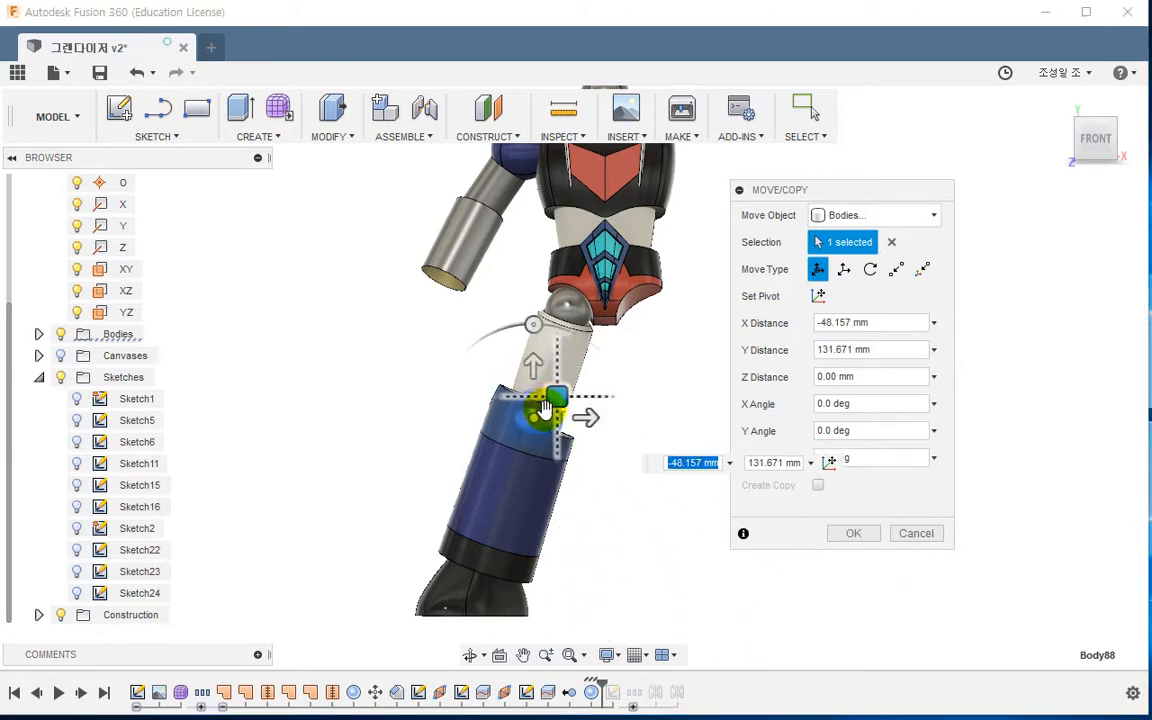
scroll(580, 411, up, 4)
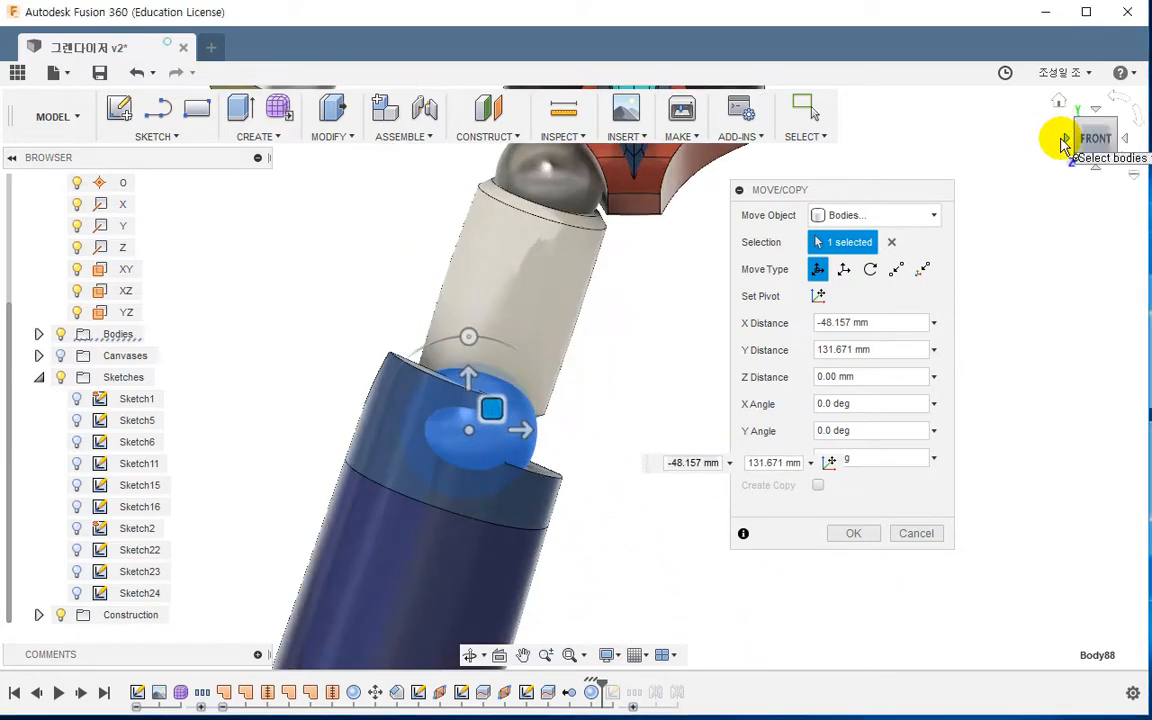
click(1060, 141)
click(1058, 141)
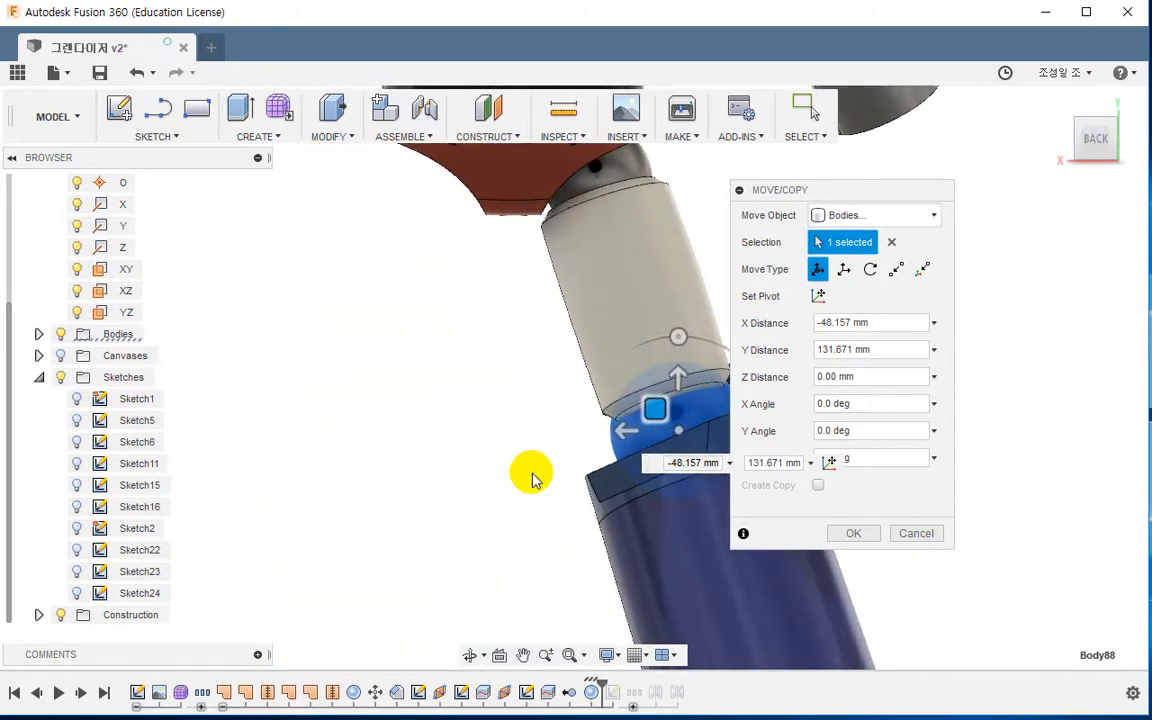
middle_drag(527, 476, 320, 488)
drag(474, 428, 475, 428)
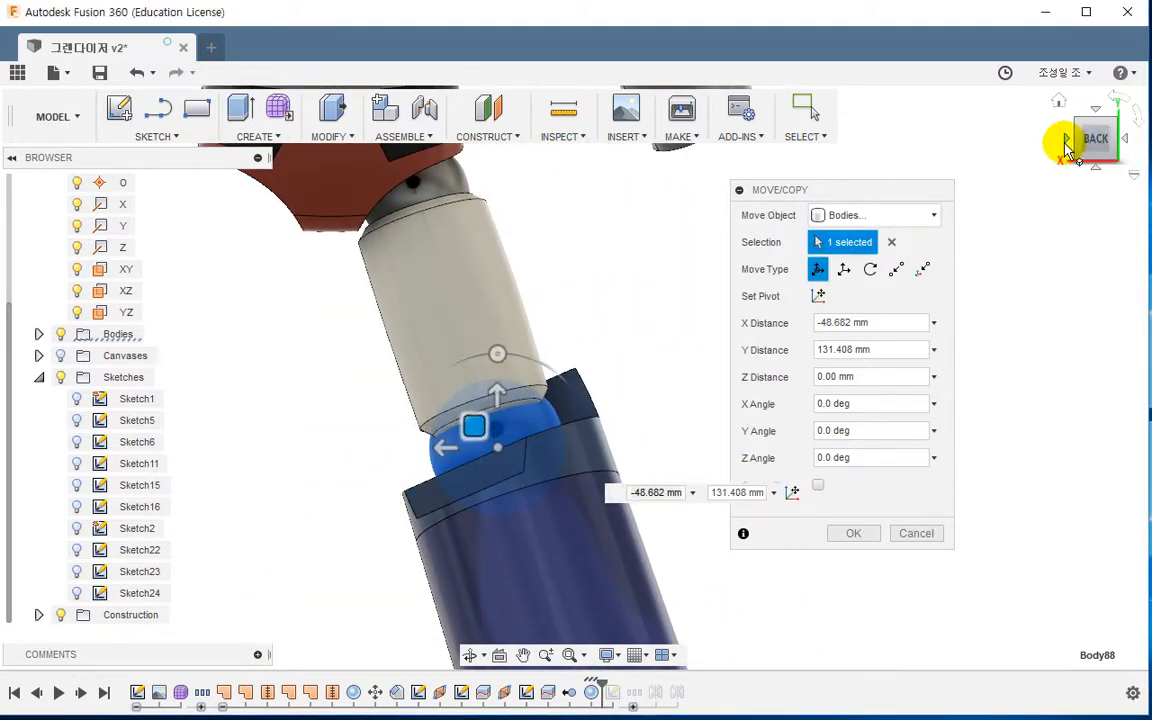
Shift the knee sphere about -14.7 mm in Z, -4.7 mm in Y and -2.1 mm in X to seat it in the leg
click(1064, 138)
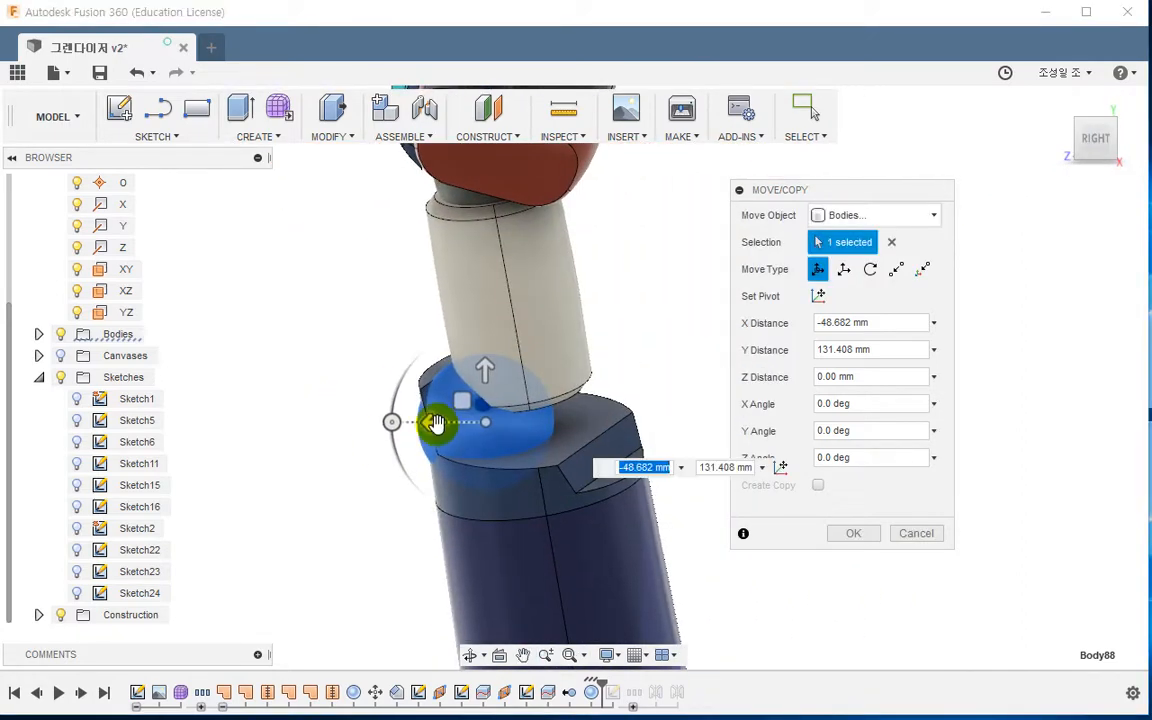
drag(436, 423, 488, 425)
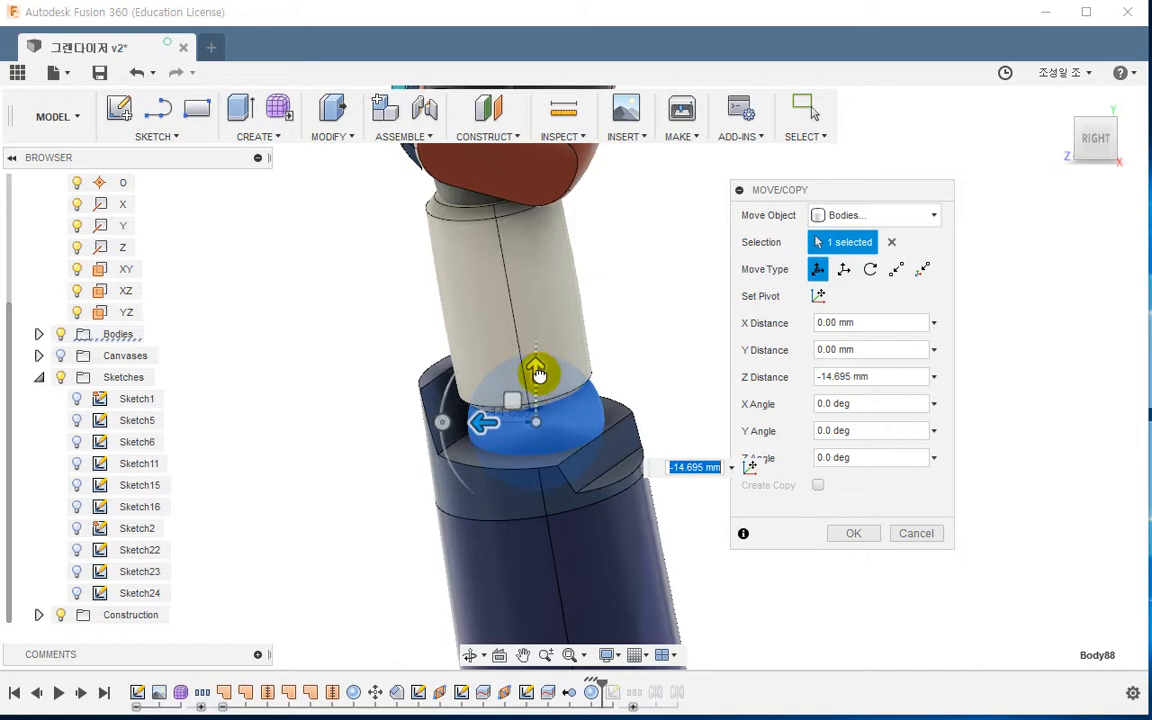
drag(538, 374, 538, 384)
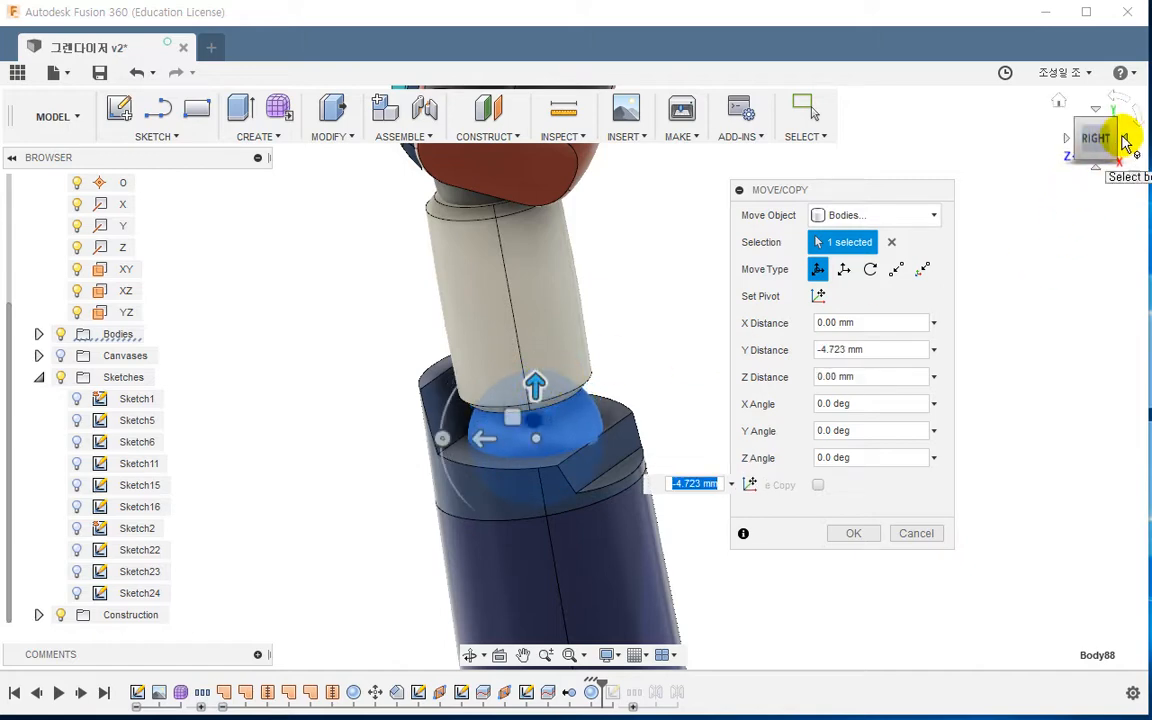
click(1125, 143)
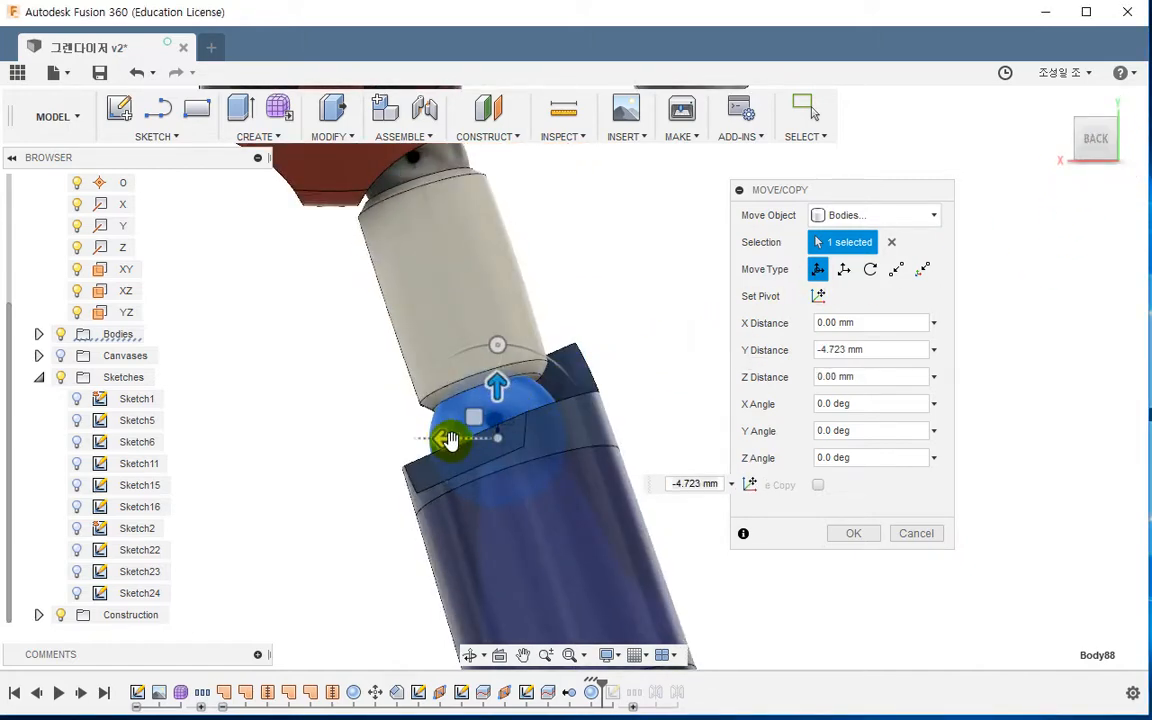
drag(449, 440, 451, 440)
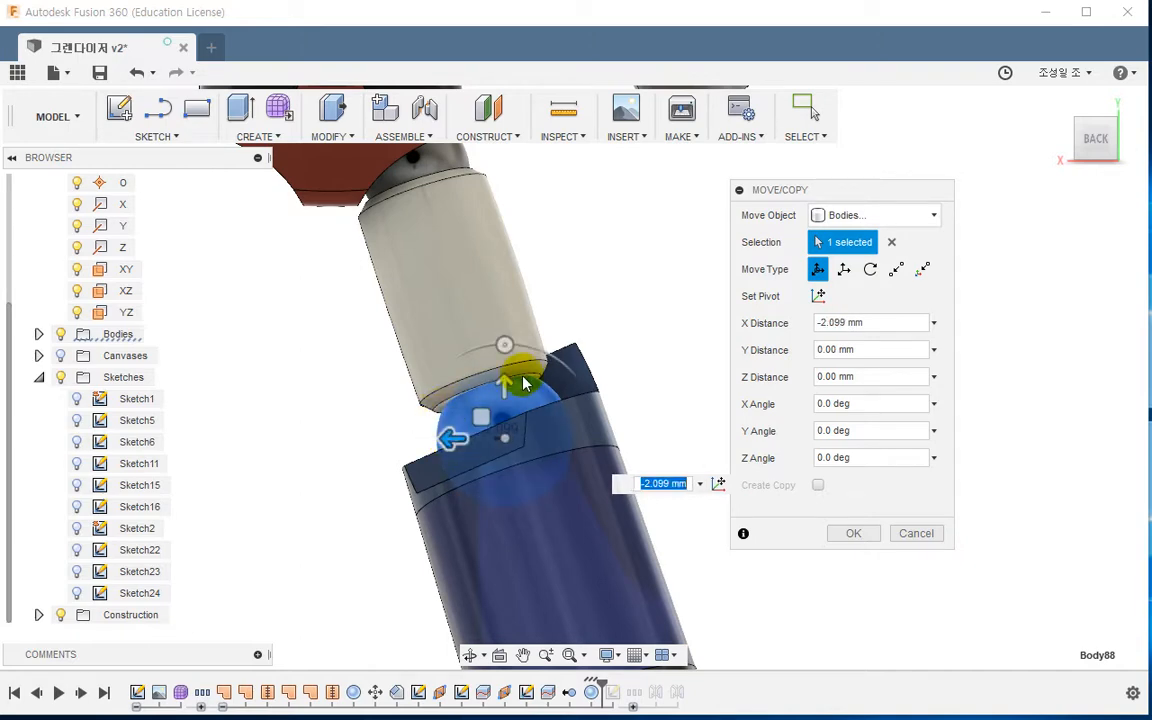
shift+middle_drag(360, 429, 560, 545)
click(848, 533)
Inspect the knee joint and lower leg from the front, side and back
shift+middle_drag(776, 496, 586, 429)
scroll(612, 481, up, 4)
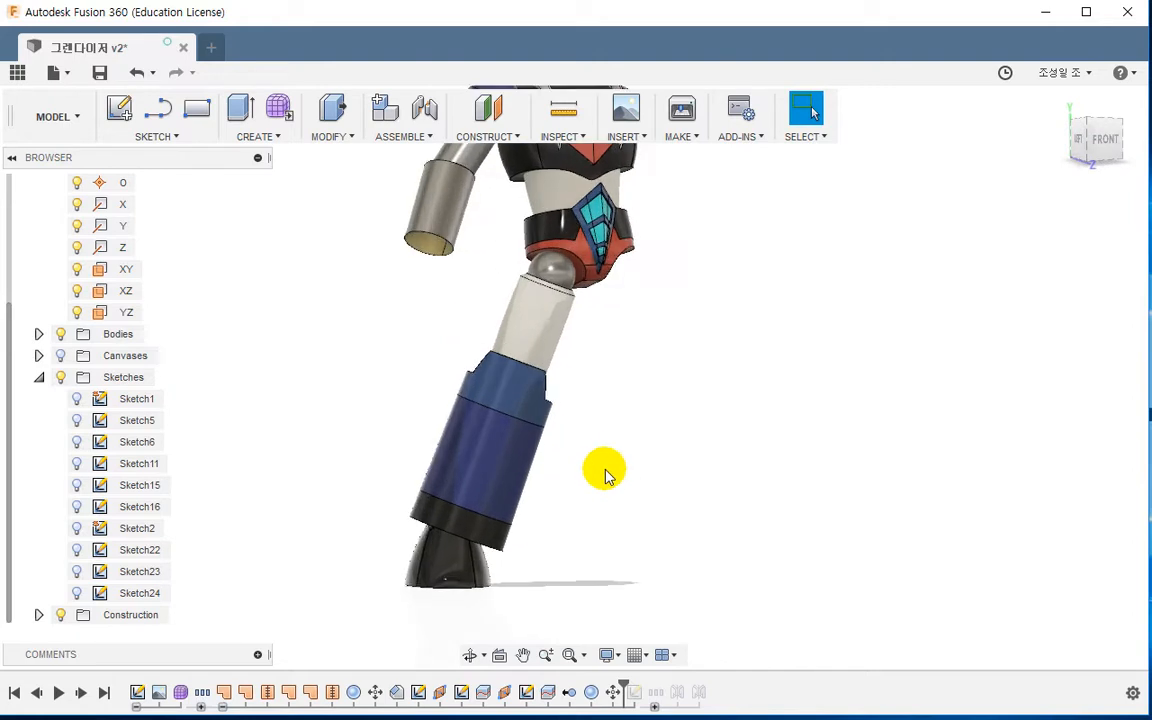
scroll(590, 477, up, 2)
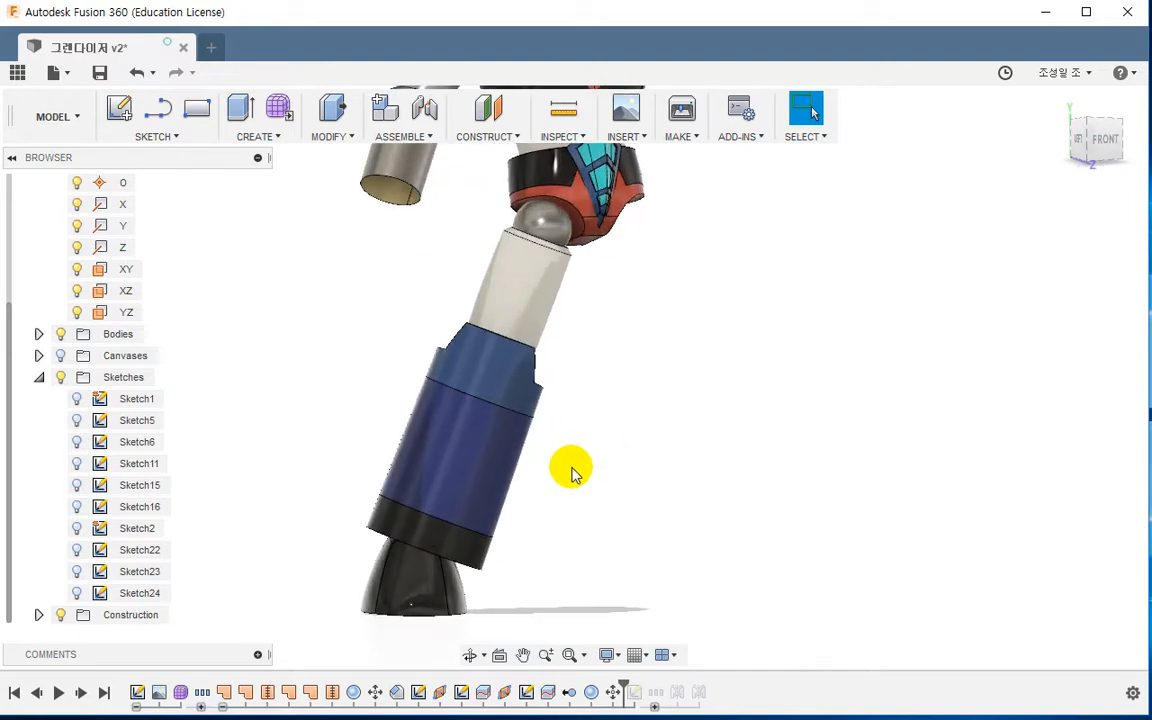
scroll(574, 468, down, 2)
shift+middle_drag(578, 463, 612, 461)
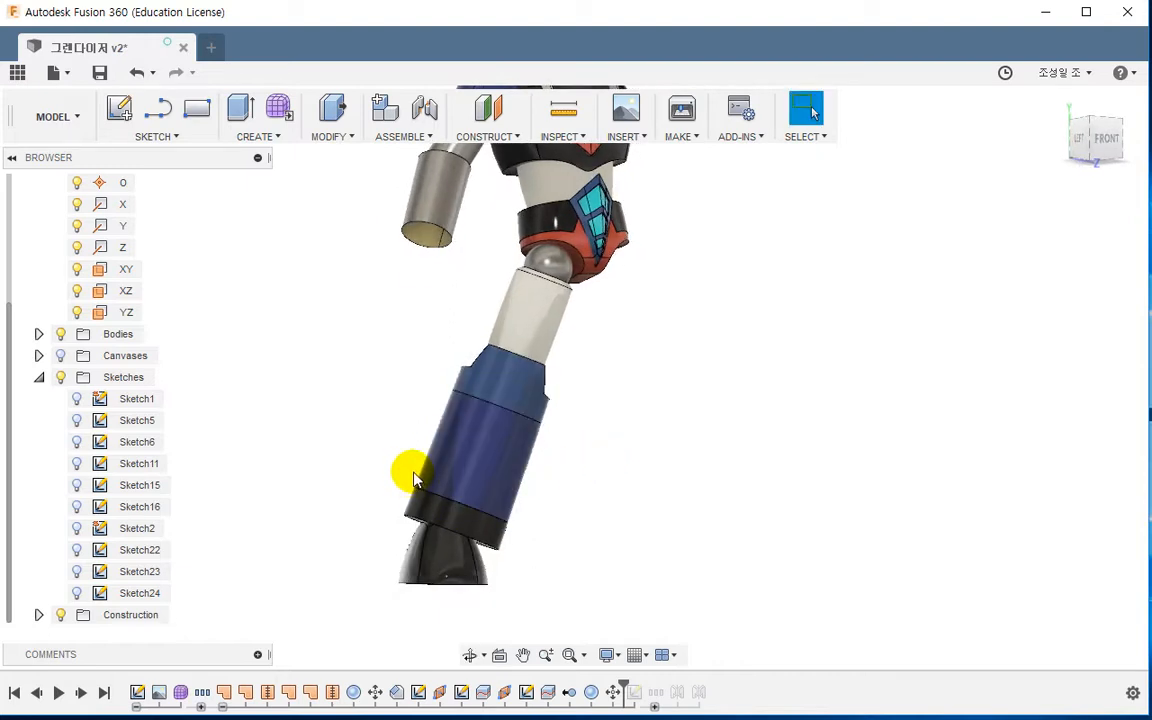
shift+middle_drag(481, 516, 620, 537)
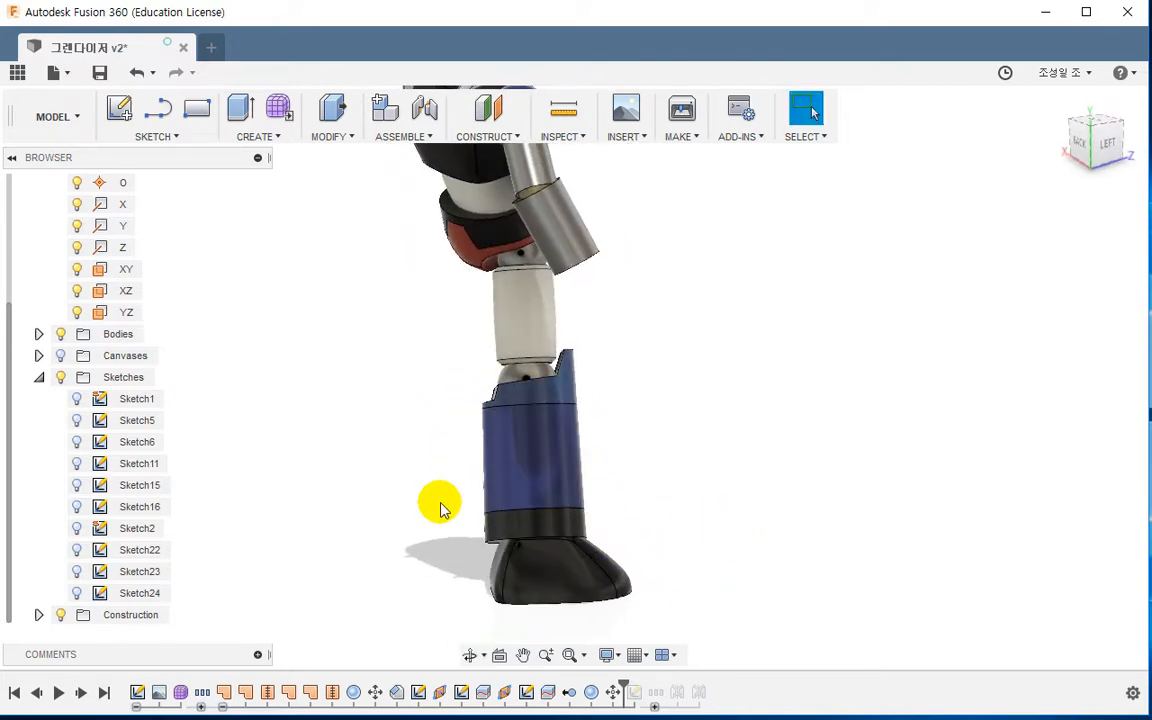
shift+middle_drag(442, 504, 470, 513)
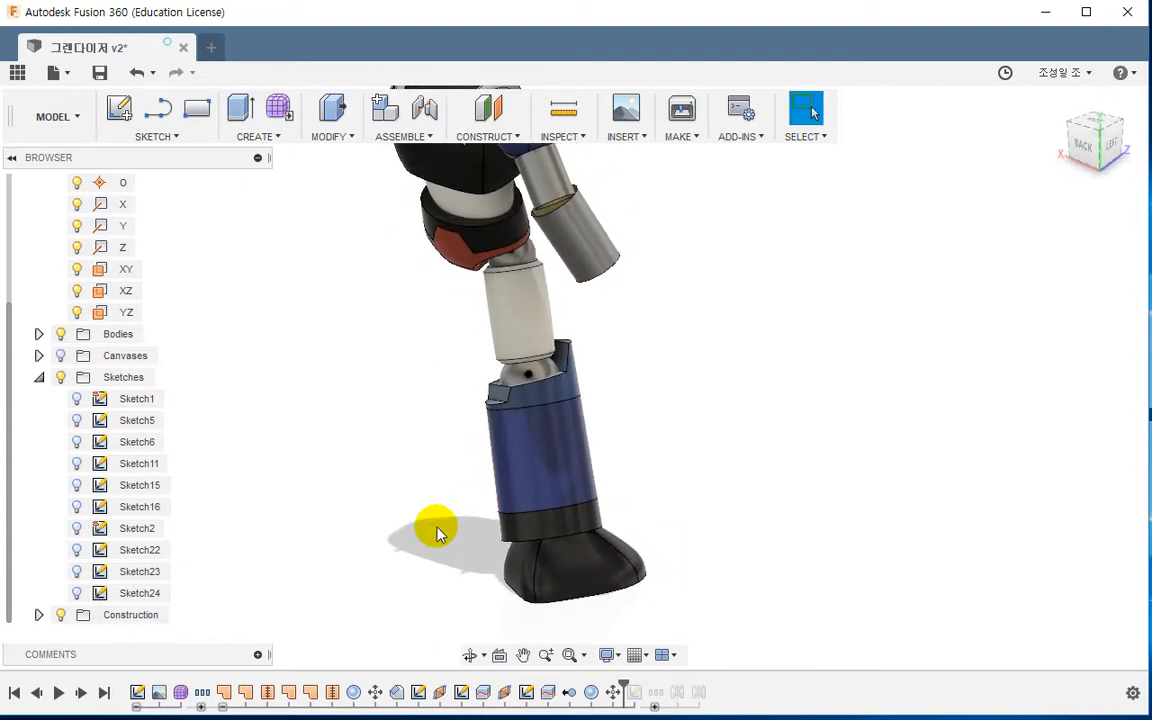
Start a new sketch on construction plane Plane3
click(39, 377)
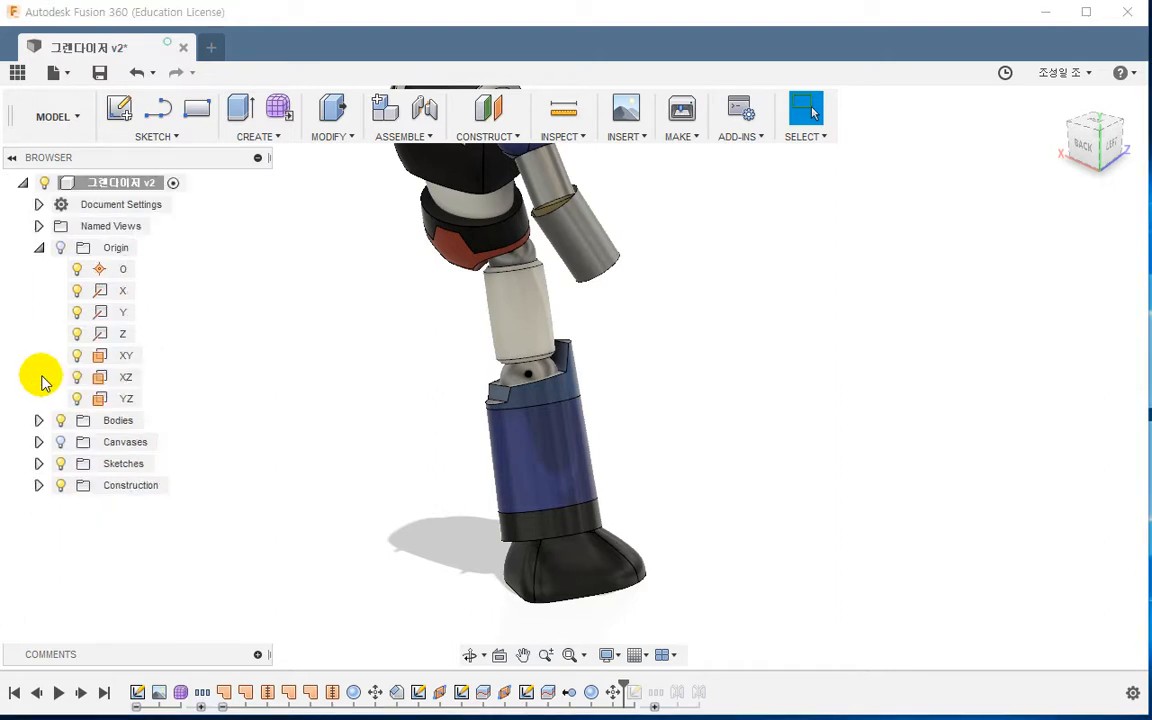
click(39, 486)
click(122, 551)
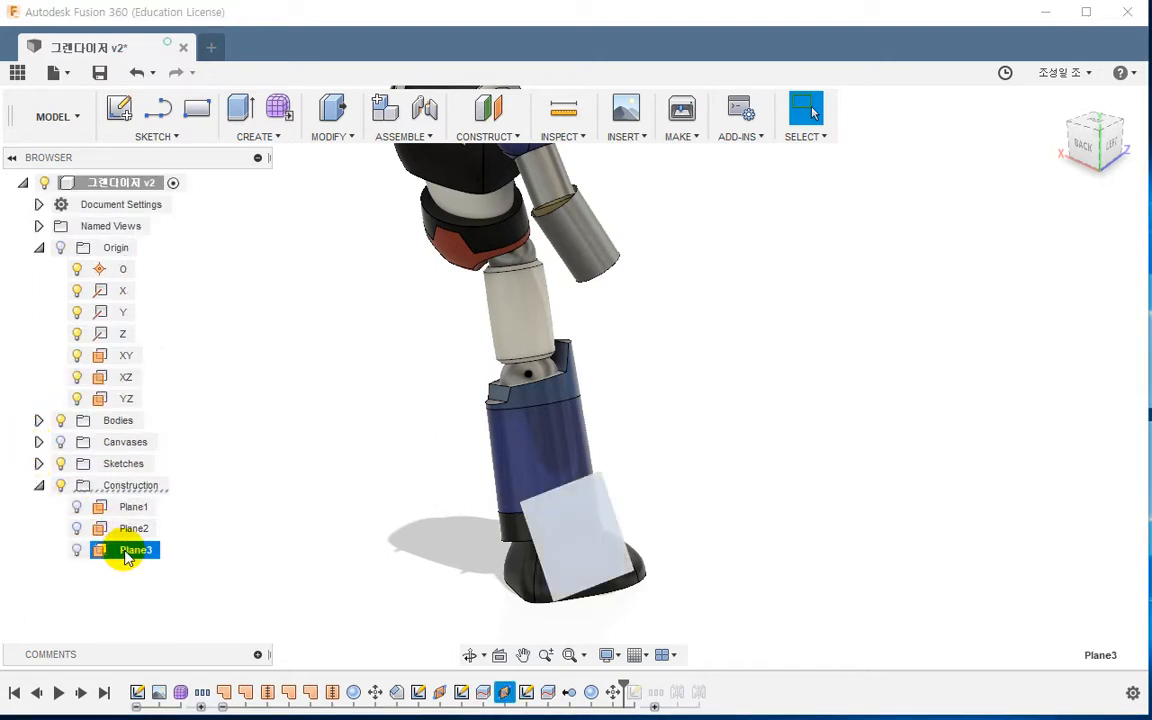
shift+middle_drag(301, 512, 255, 496)
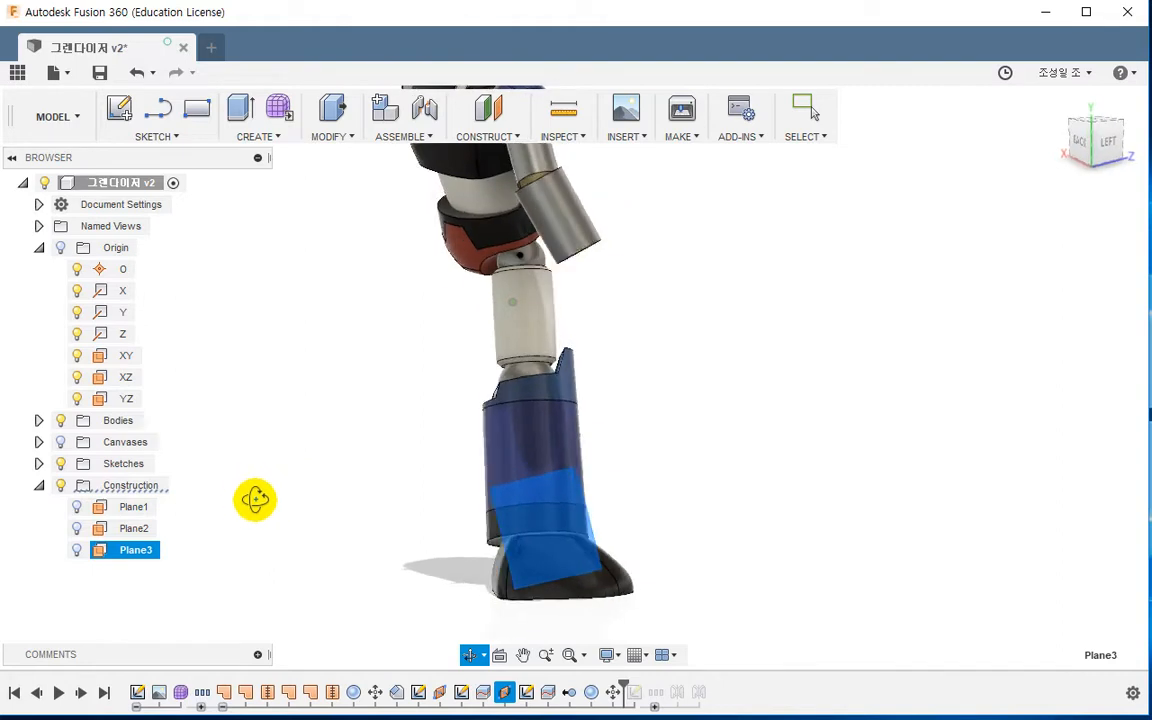
right_click(139, 553)
click(149, 585)
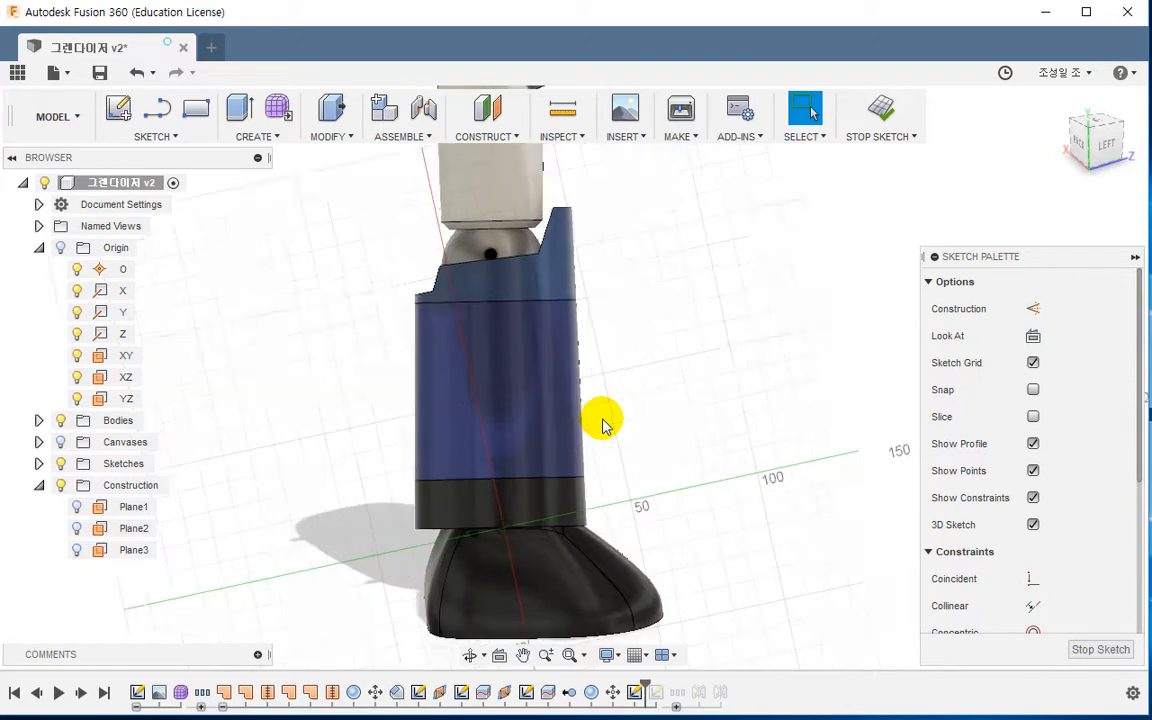
Sketch a closed four-sided fin profile overlapping the shin's front edge, with an upper edge about 9 mm long and a wider lower end
click(156, 110)
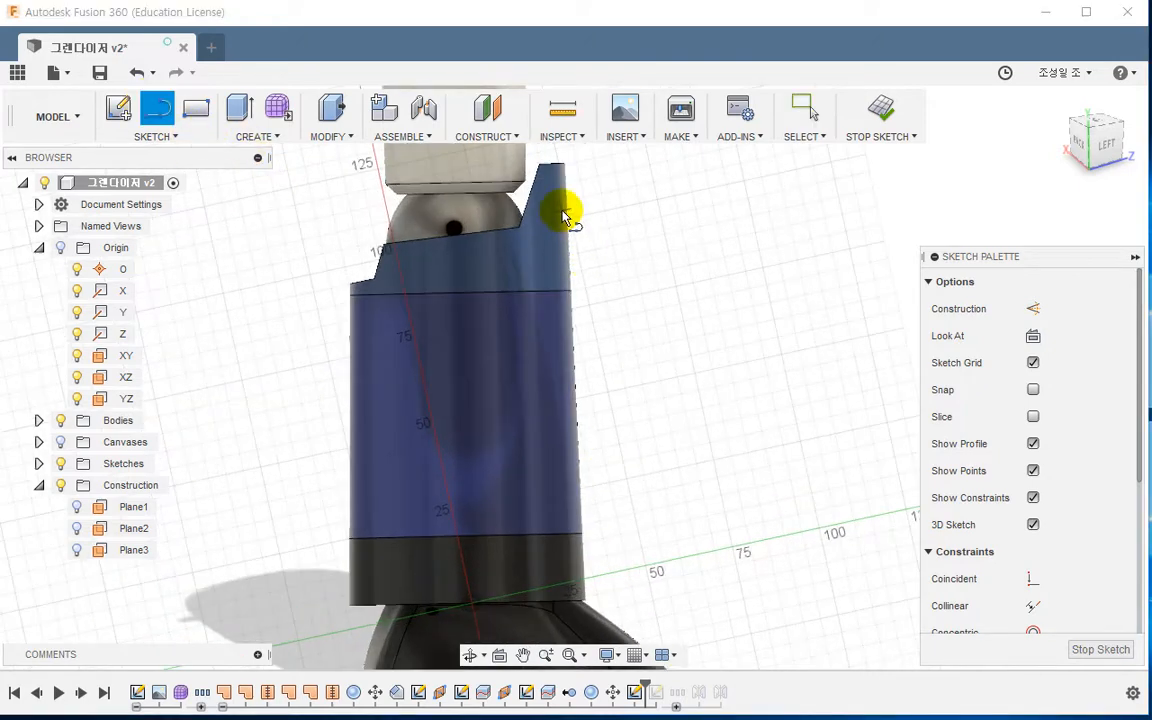
click(558, 204)
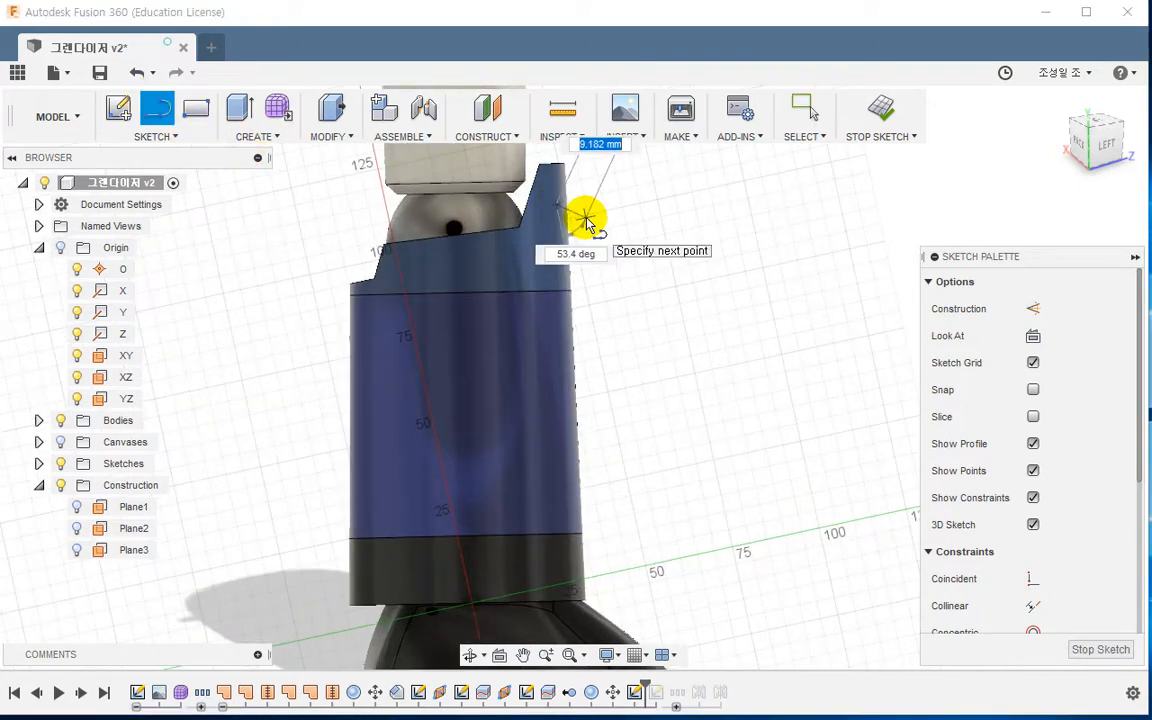
click(585, 218)
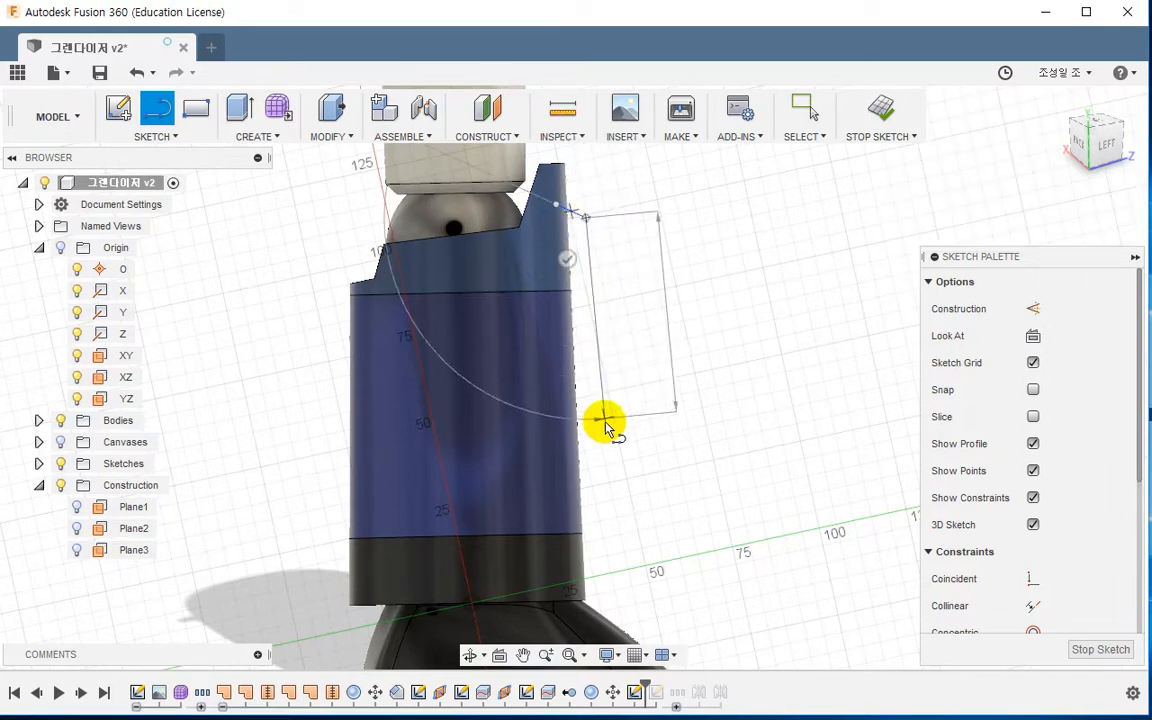
click(630, 535)
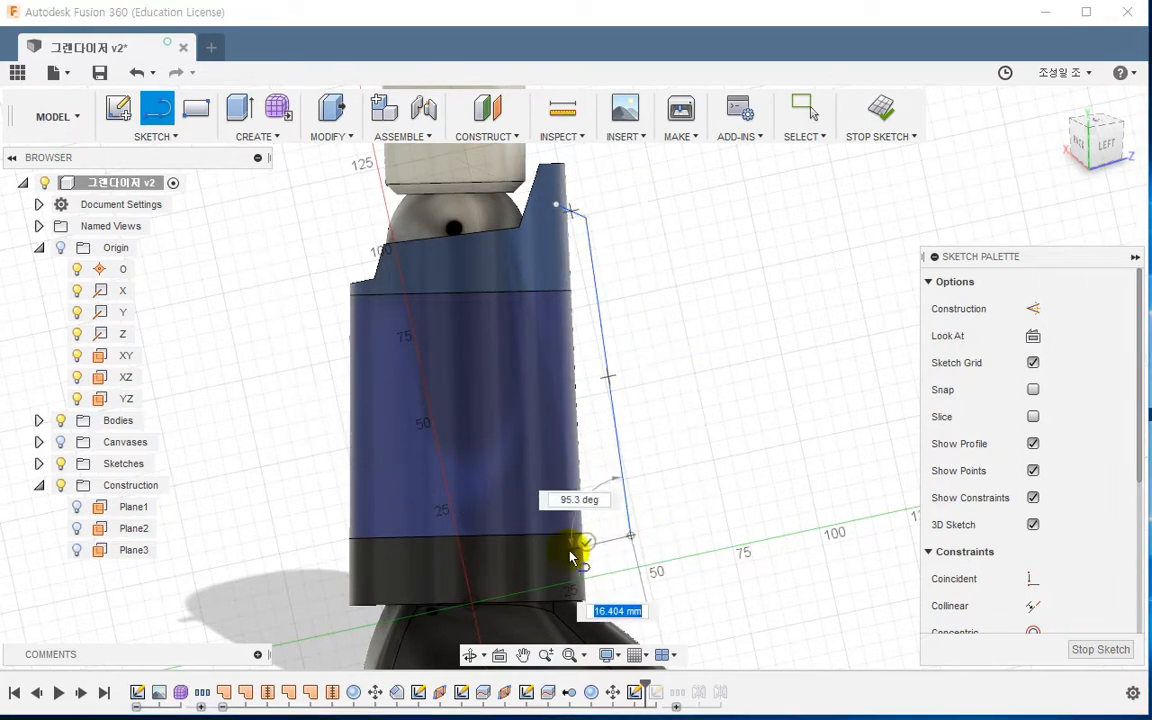
click(557, 553)
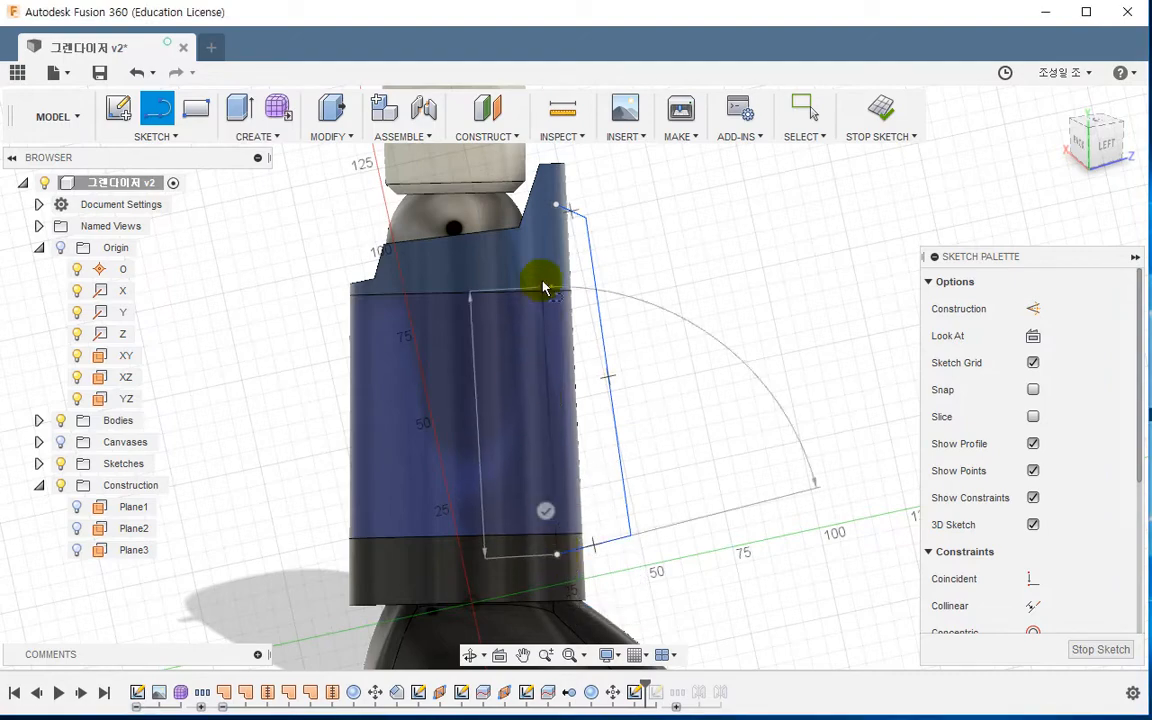
click(557, 206)
Extrude the fin profile symmetrically by 7 mm as a new body
click(248, 115)
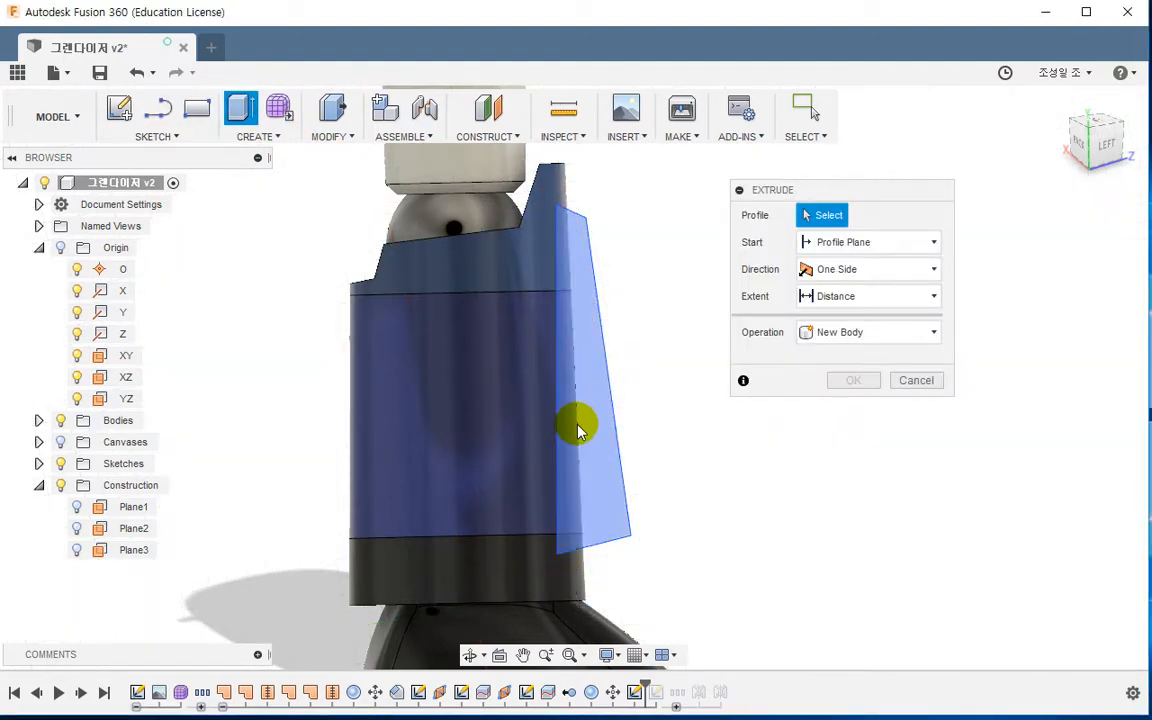
click(579, 463)
mouse_move(579, 463)
shift+middle_down()
mouse_move(481, 456)
mouse_move(278, 393)
shift+middle_up()
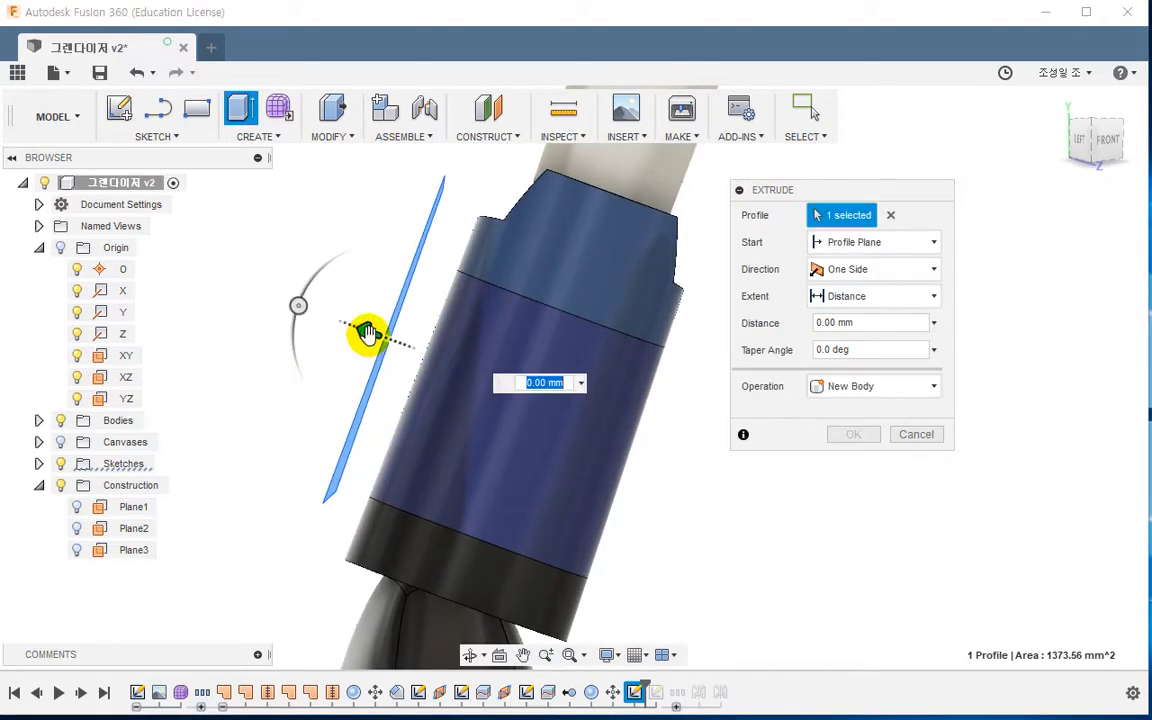
click(902, 270)
click(863, 340)
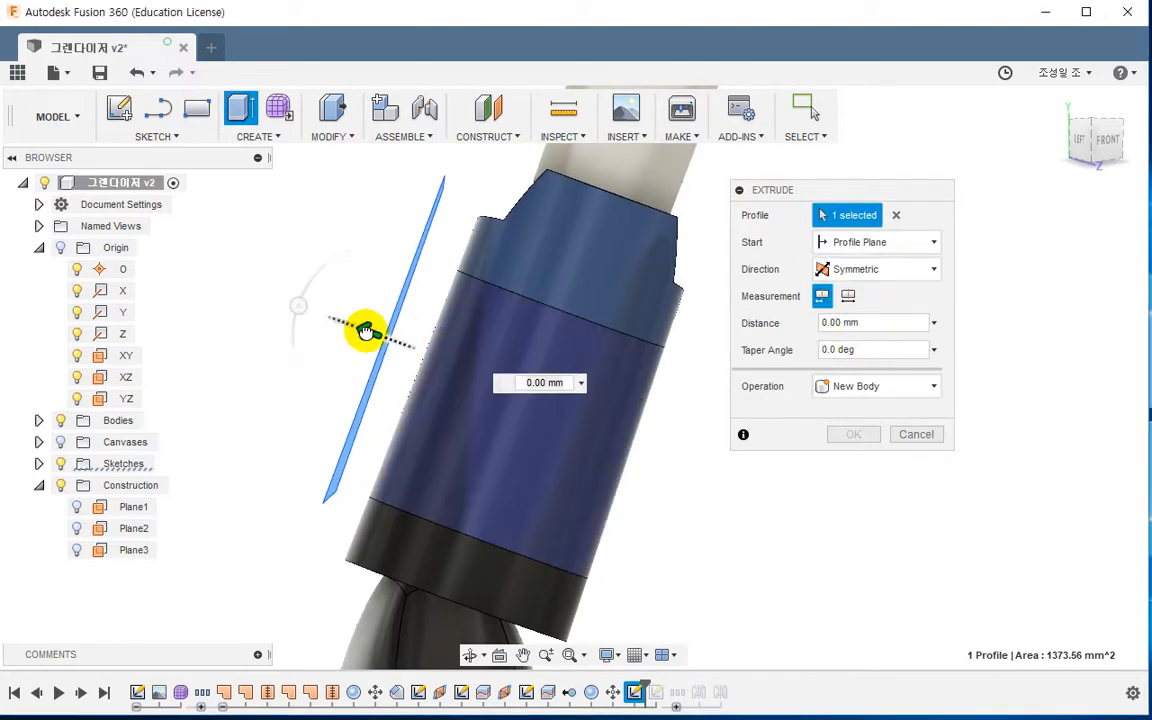
drag(368, 332, 342, 320)
text(7)
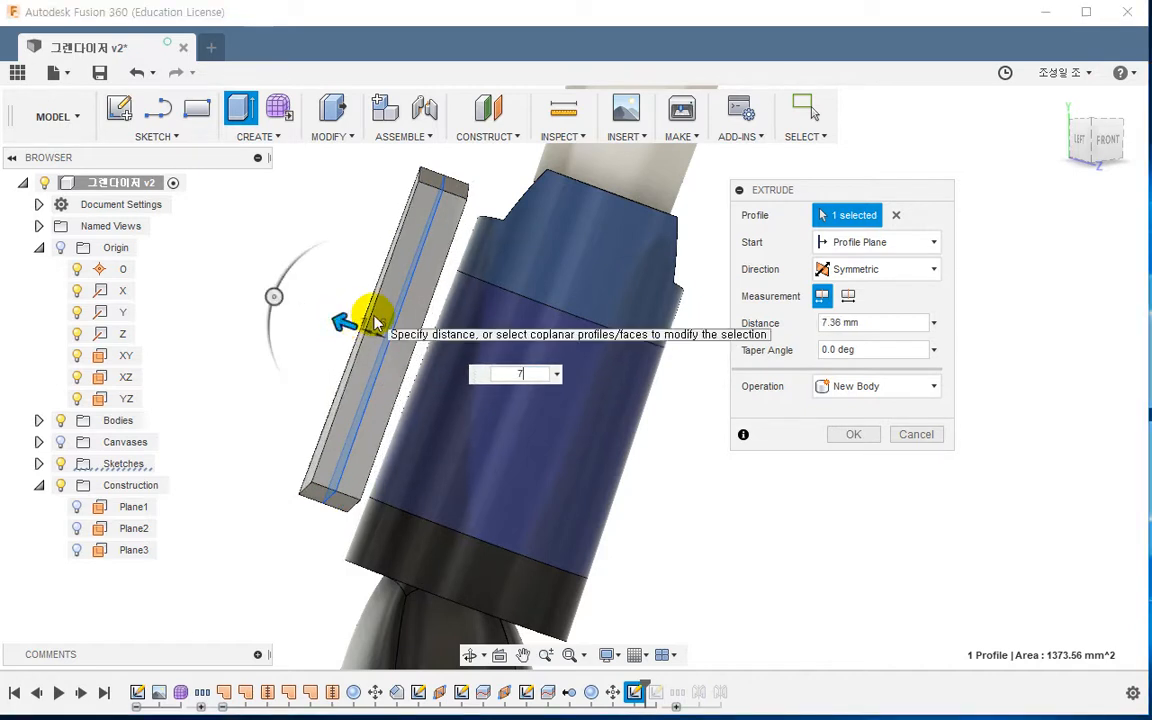
key(Return)
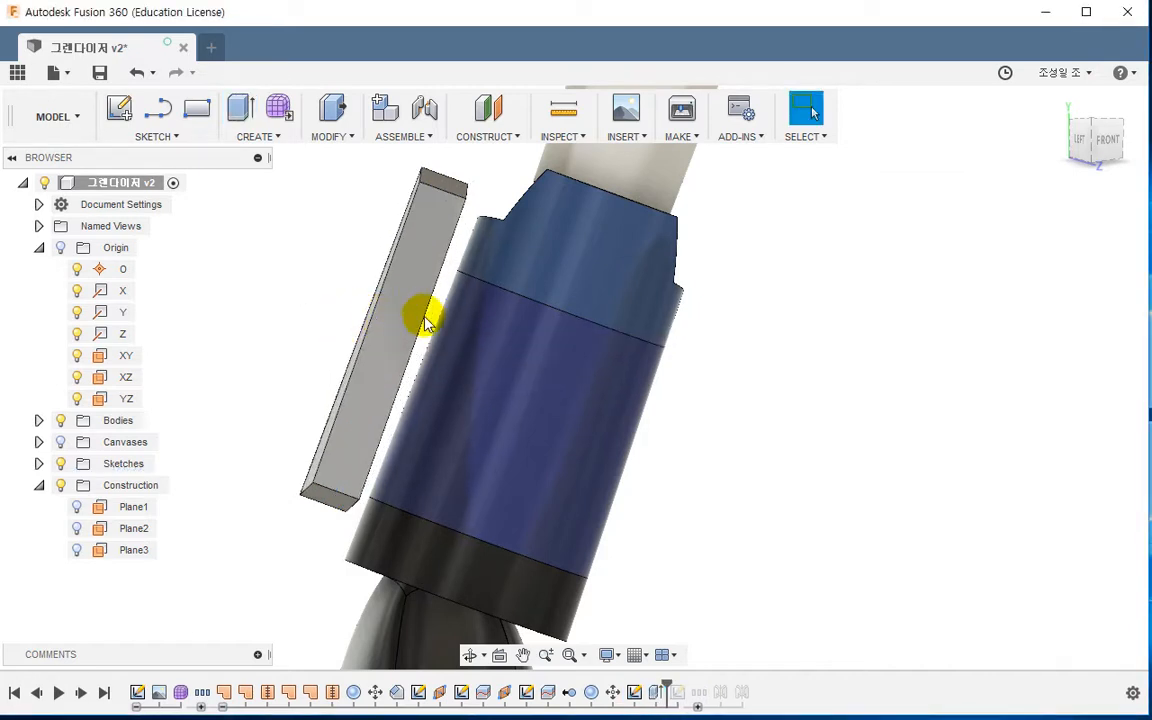
Move the extruded fin body about 47 mm in Y onto the front of the lower leg
shift+middle_drag(425, 320, 485, 378)
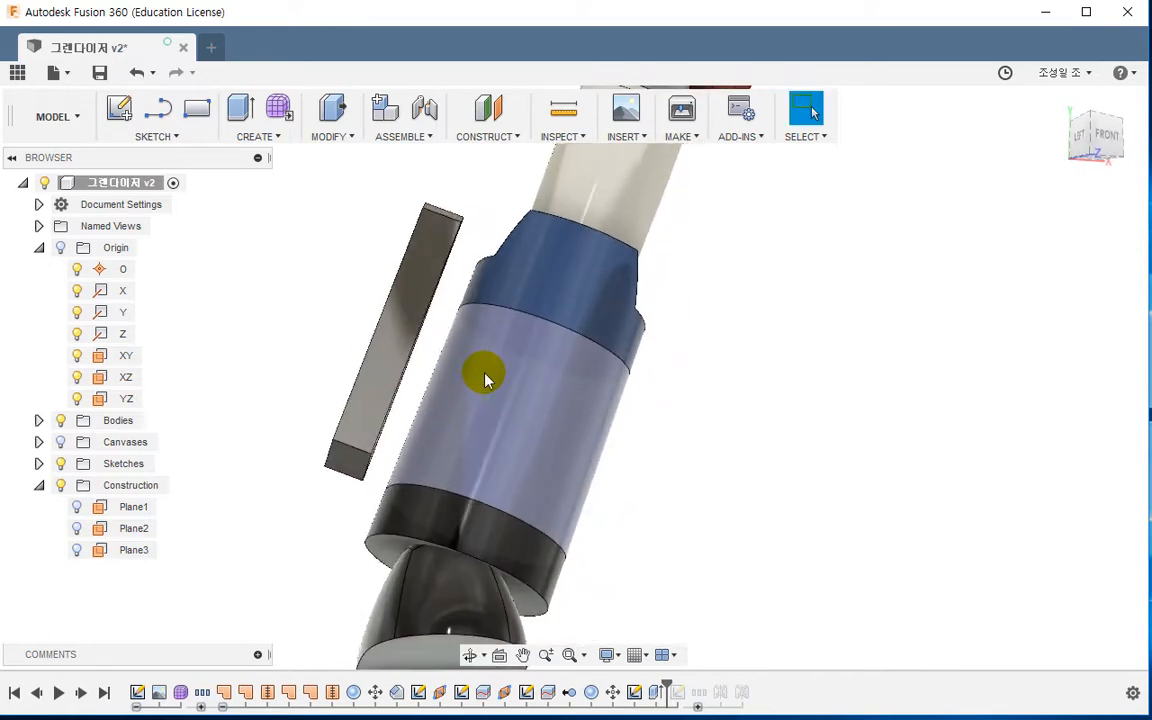
click(330, 134)
click(332, 396)
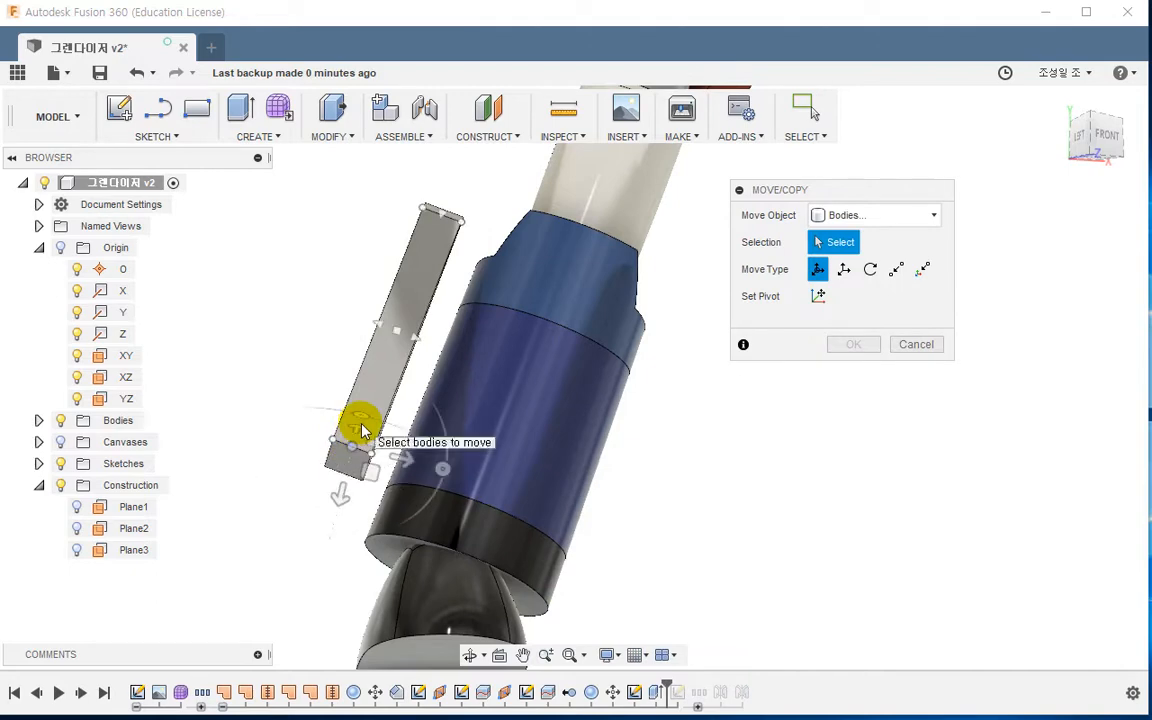
shift+middle_drag(265, 399, 494, 414)
click(250, 345)
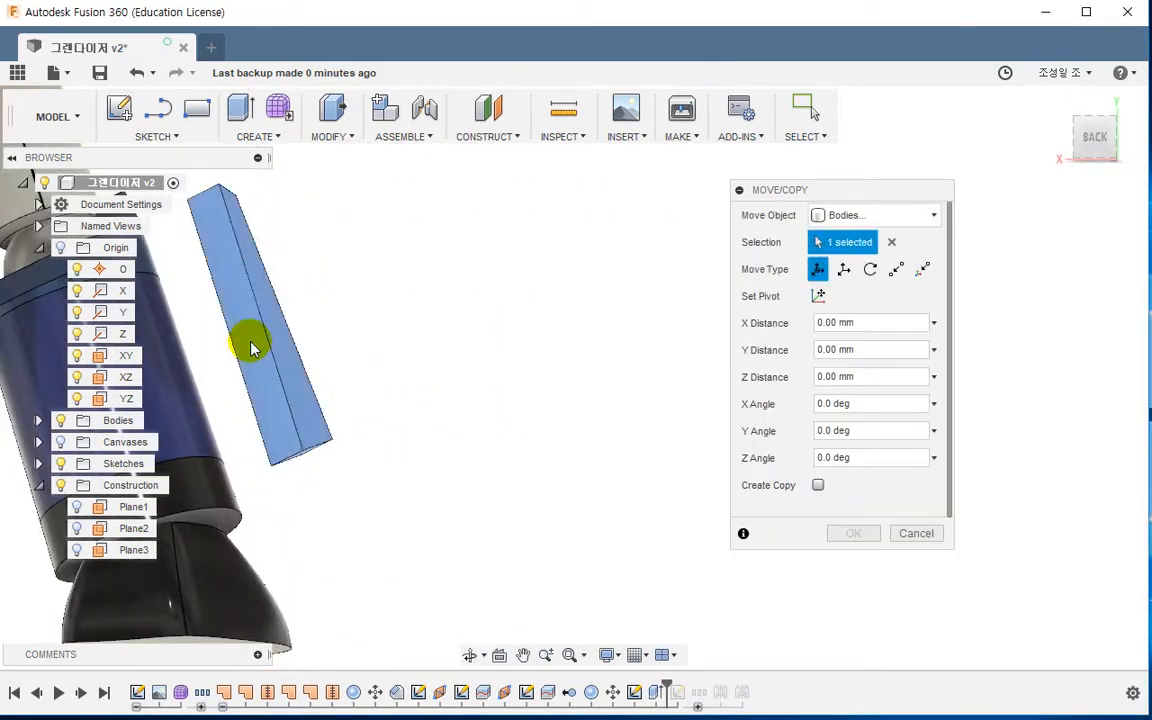
shift+middle_drag(250, 345, 612, 193)
shift+middle_drag(528, 286, 409, 353)
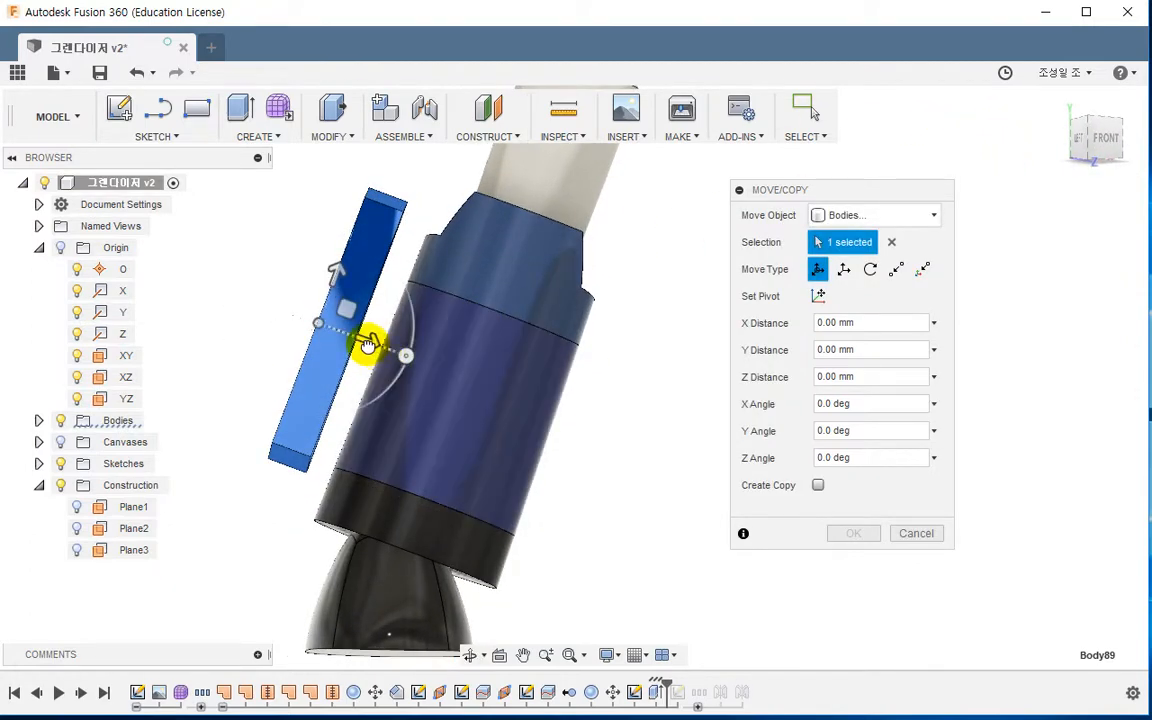
drag(372, 341, 497, 393)
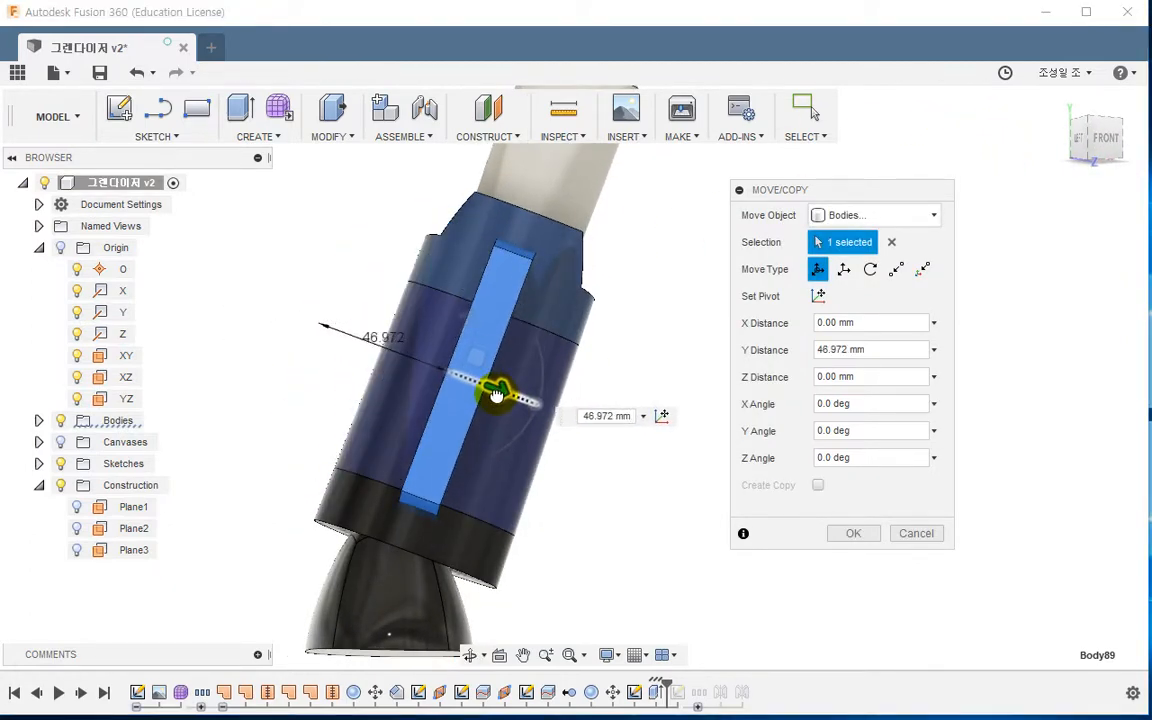
shift+middle_drag(507, 527, 573, 573)
click(848, 533)
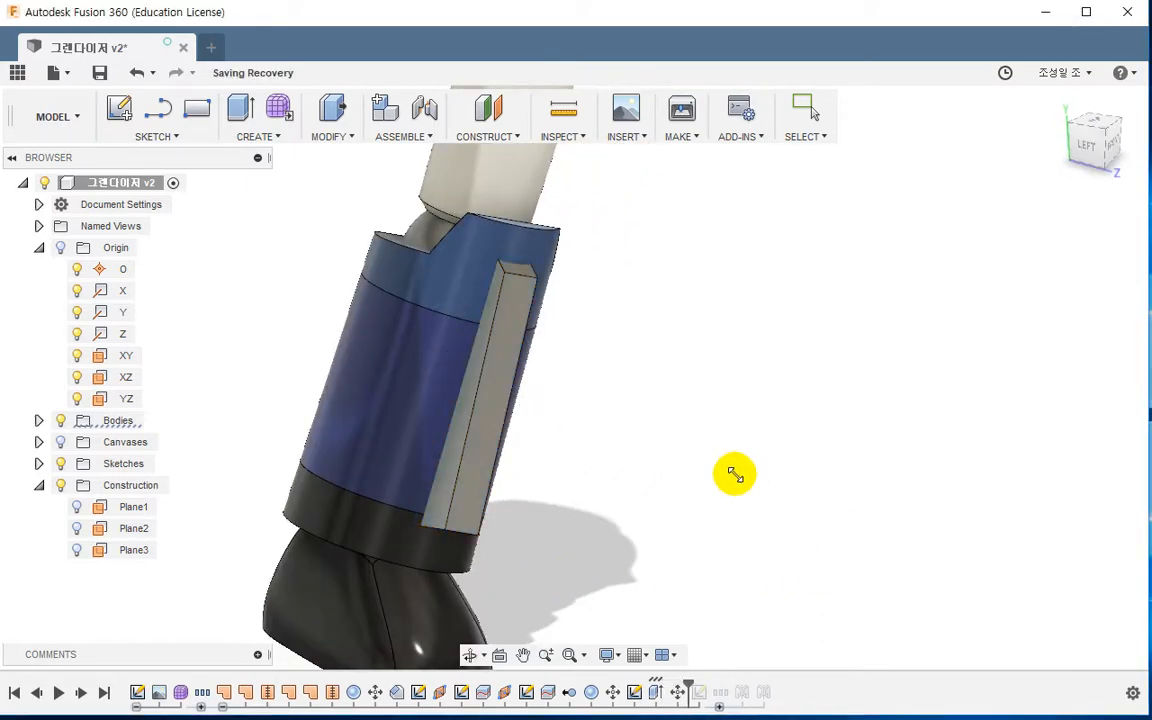
Open Sketch22 at the bottom of the lower leg for editing, view it squarely and slice the model at its plane
shift+middle_drag(598, 474, 628, 388)
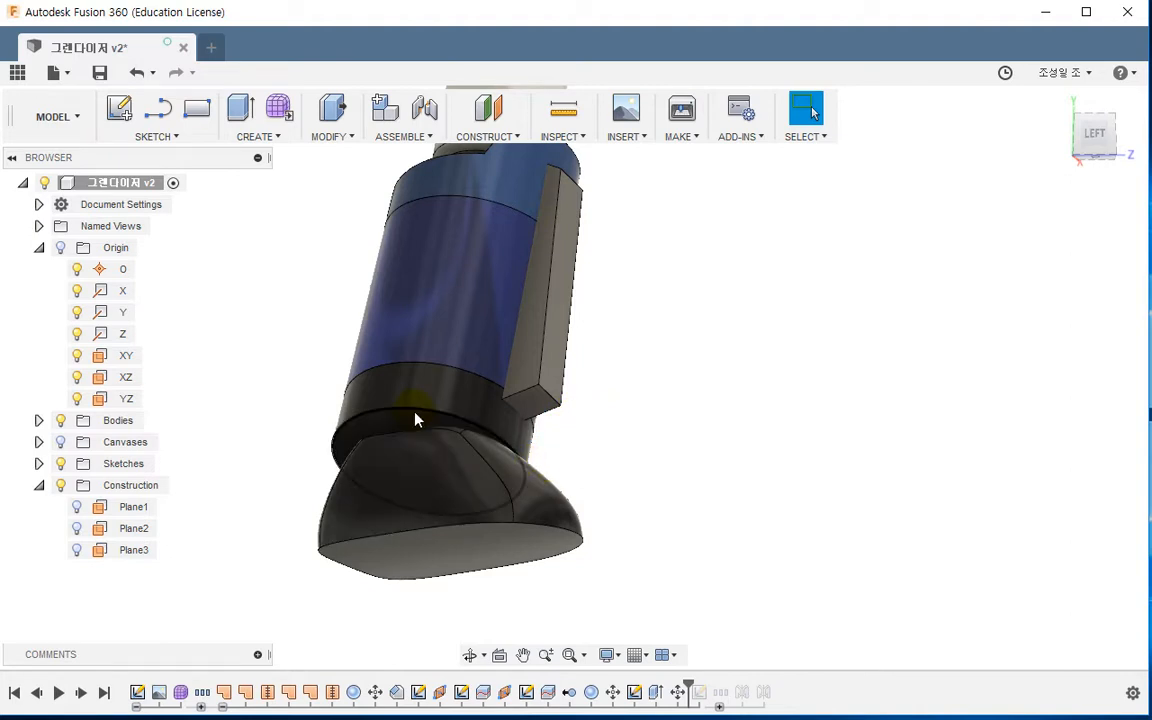
middle_drag(598, 474, 627, 560)
mouse_move(627, 560)
shift+middle_down()
mouse_move(621, 523)
mouse_move(653, 545)
mouse_move(635, 576)
shift+middle_up()
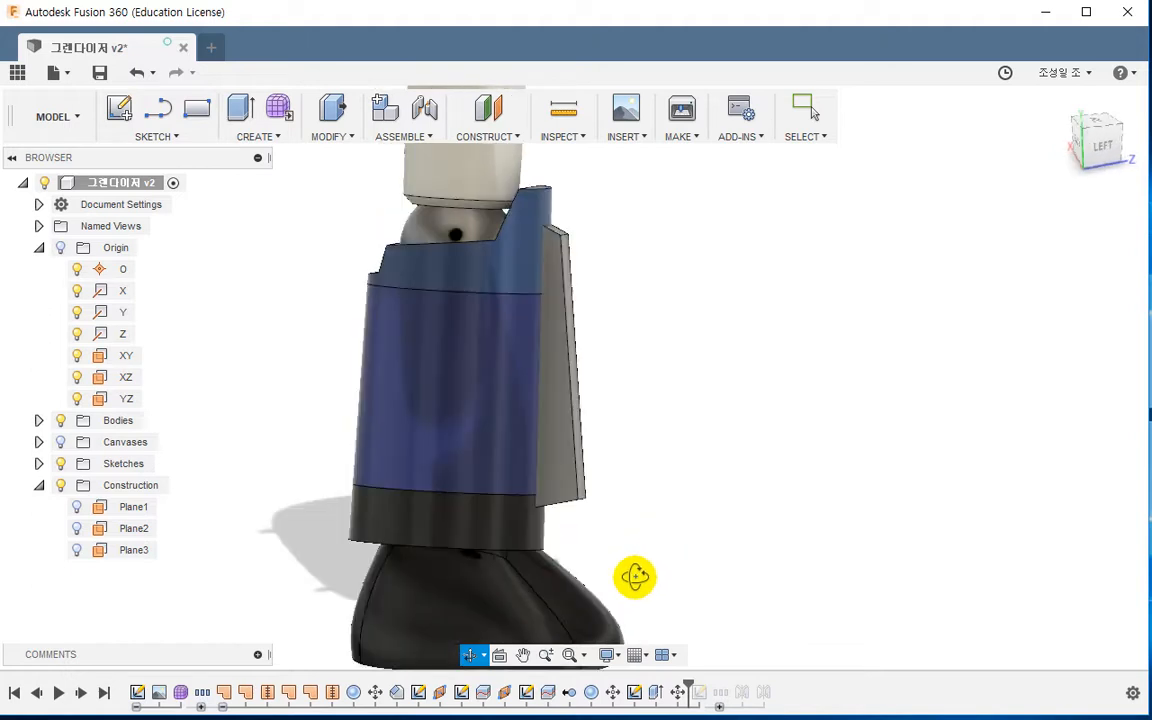
middle_drag(660, 447, 660, 391)
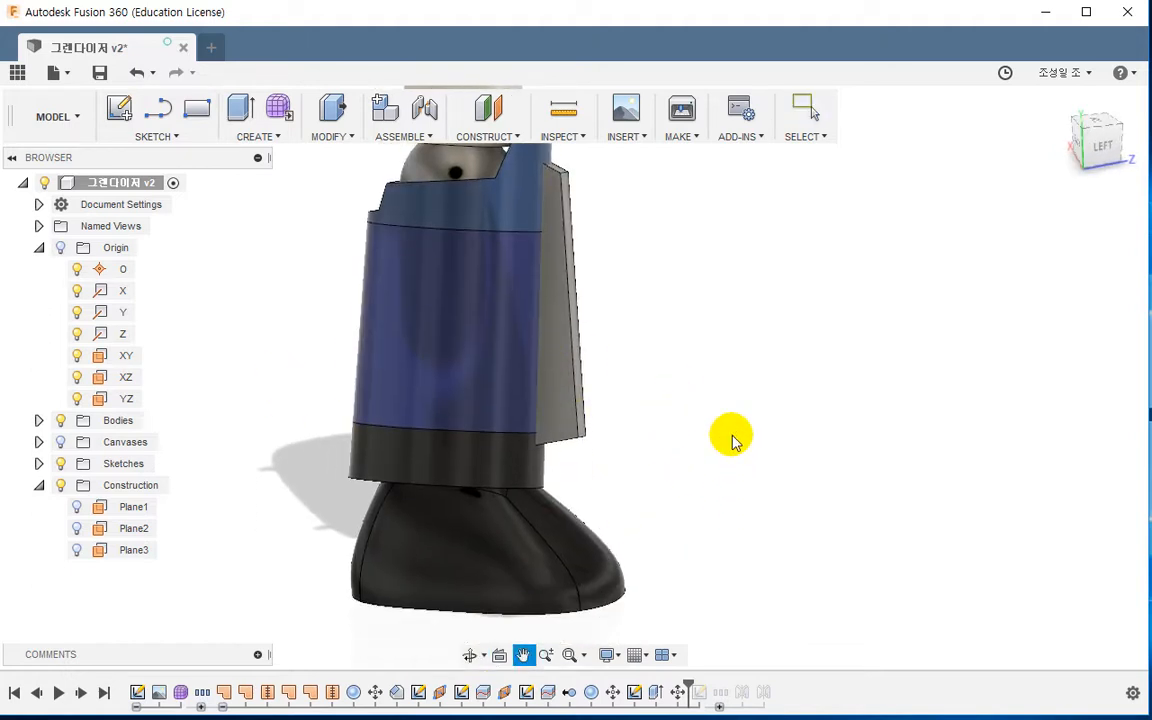
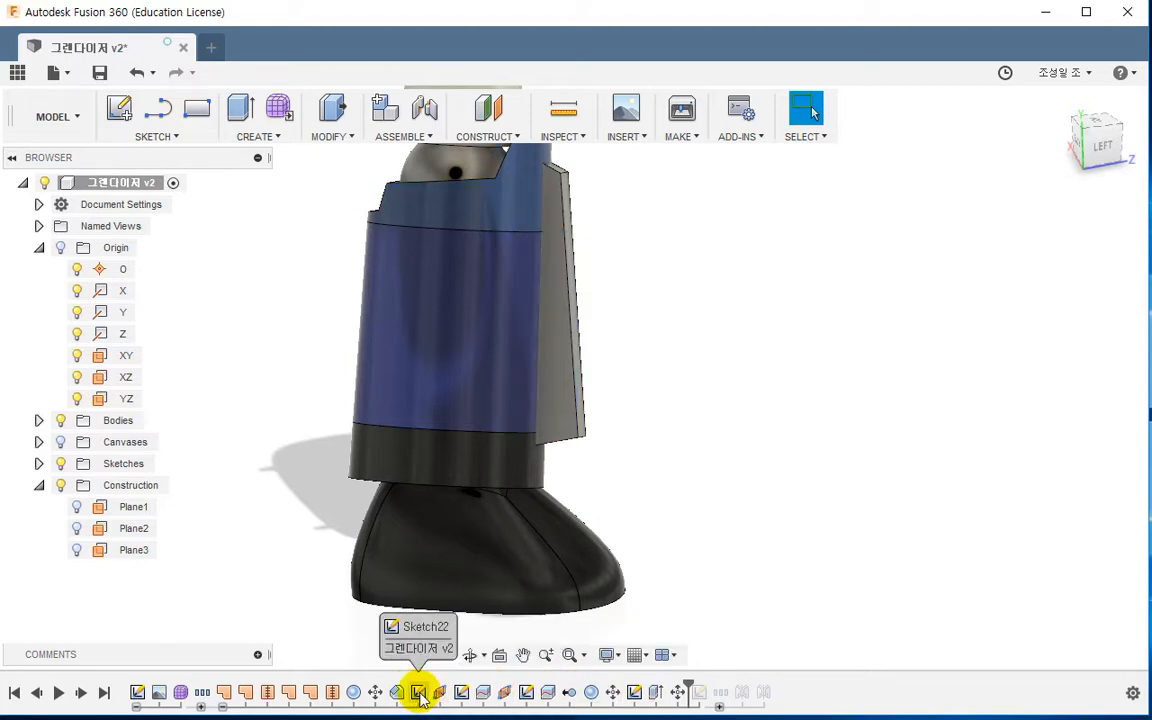
double_click(463, 692)
scroll(481, 558, down, 2)
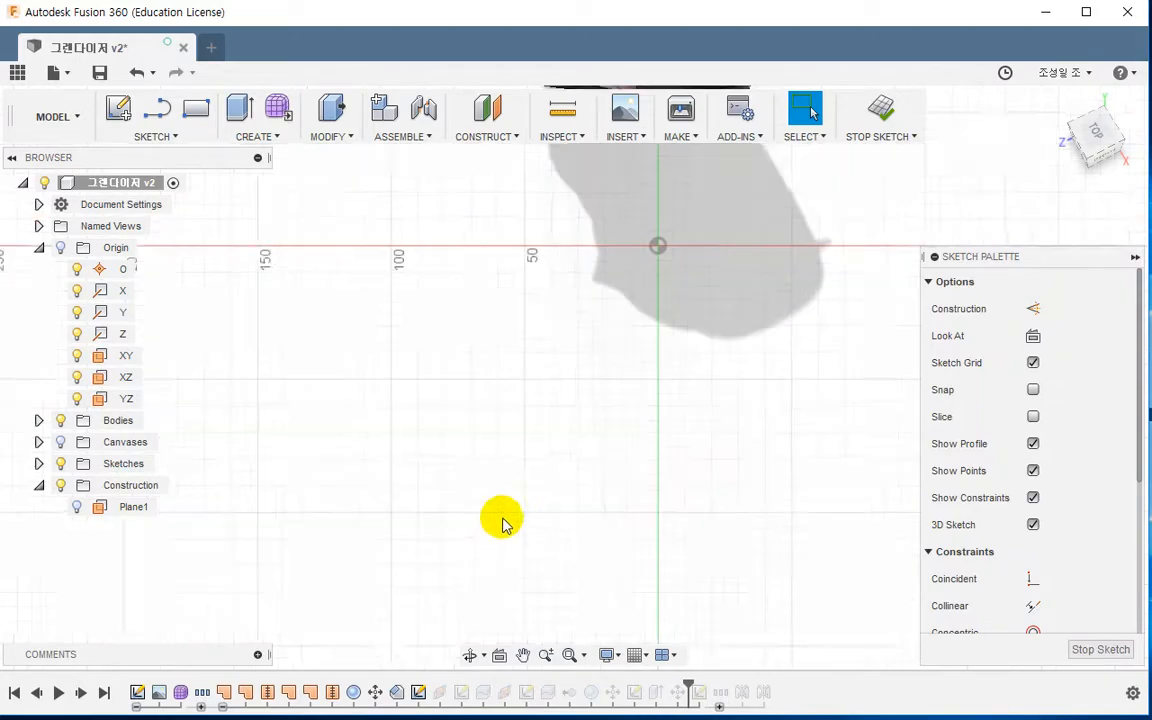
middle_drag(588, 366, 532, 625)
shift+middle_drag(681, 339, 643, 515)
middle_drag(643, 340, 635, 545)
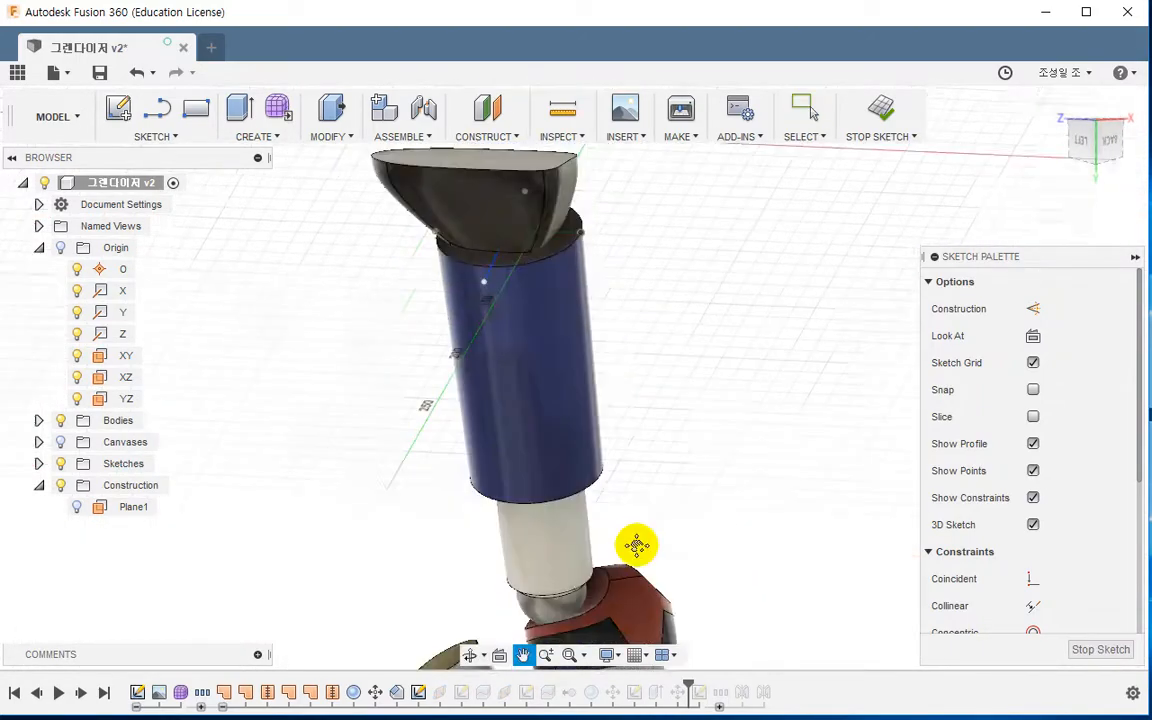
shift+middle_drag(640, 300, 700, 422)
scroll(625, 298, up, 2)
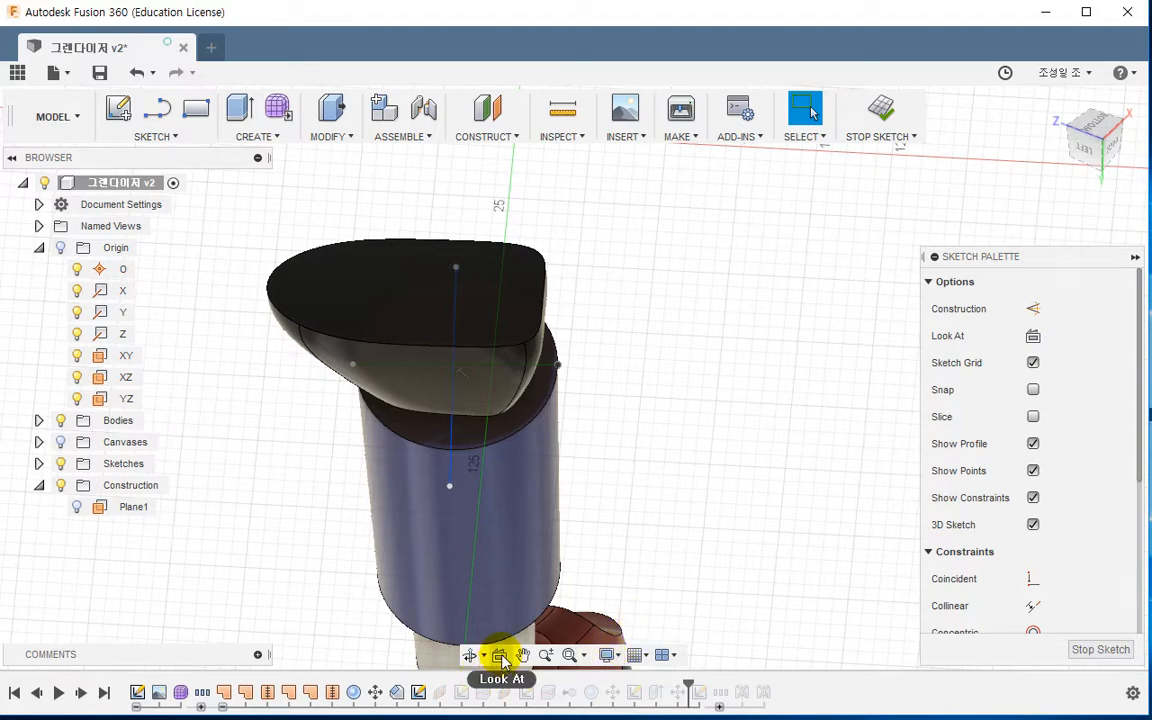
click(1033, 336)
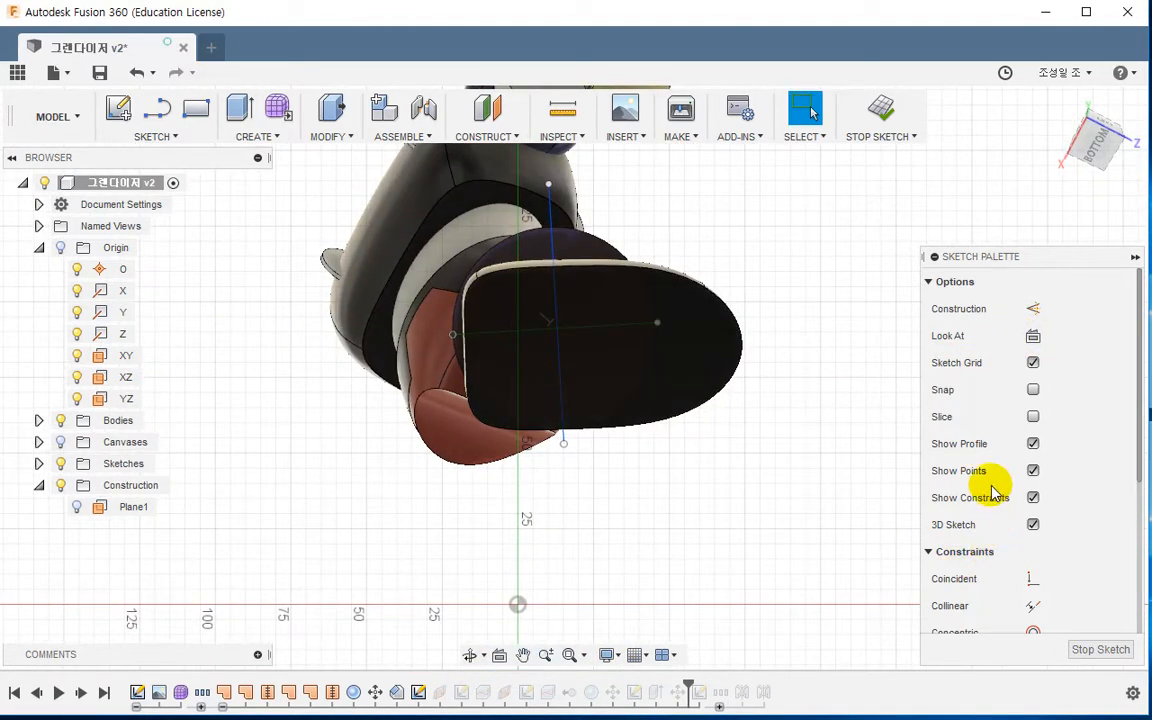
click(1033, 418)
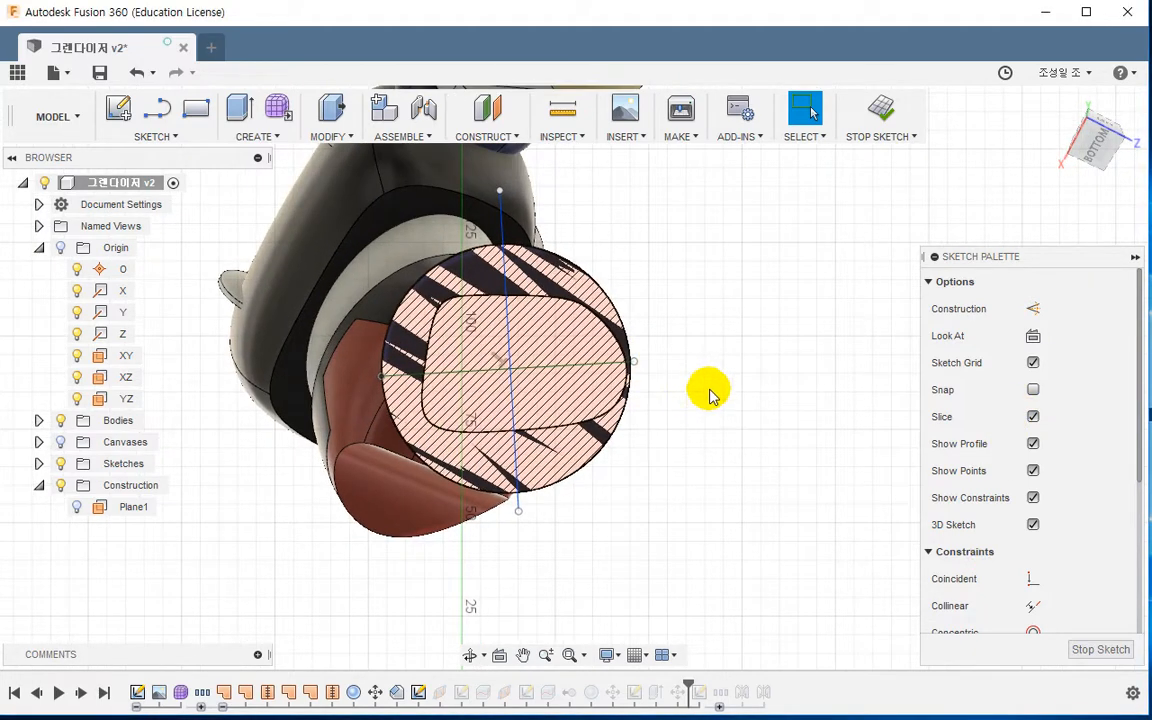
Draw a 52 mm diameter circle, move its centre to the middle of the leg's cross-section and finish the sketch
key(c)
click(736, 369)
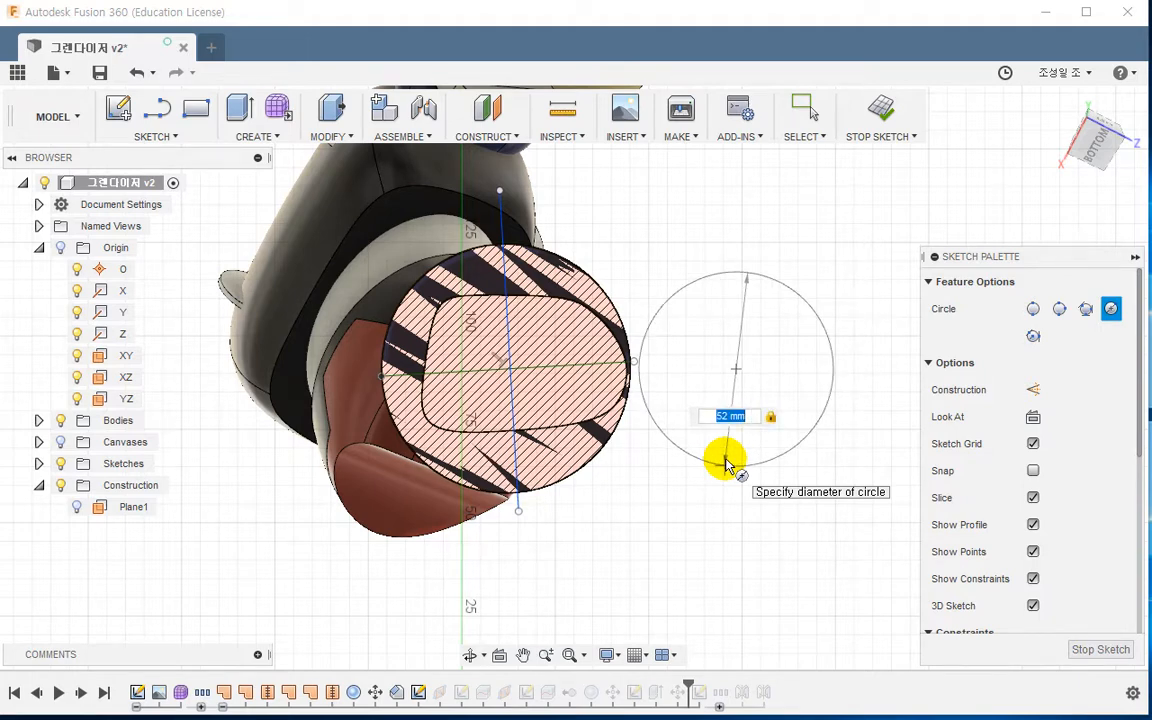
key(Return)
key(Escape)
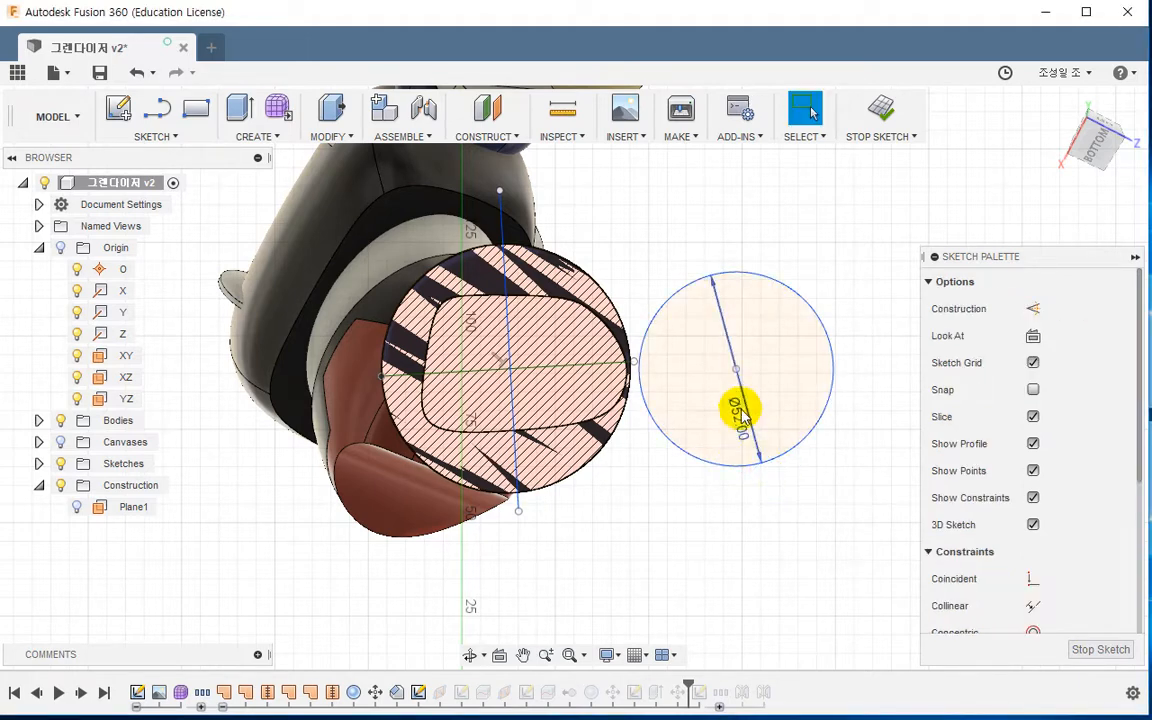
mouse_move(738, 372)
mouse_down()
mouse_move(571, 342)
mouse_move(506, 360)
mouse_move(510, 373)
mouse_up()
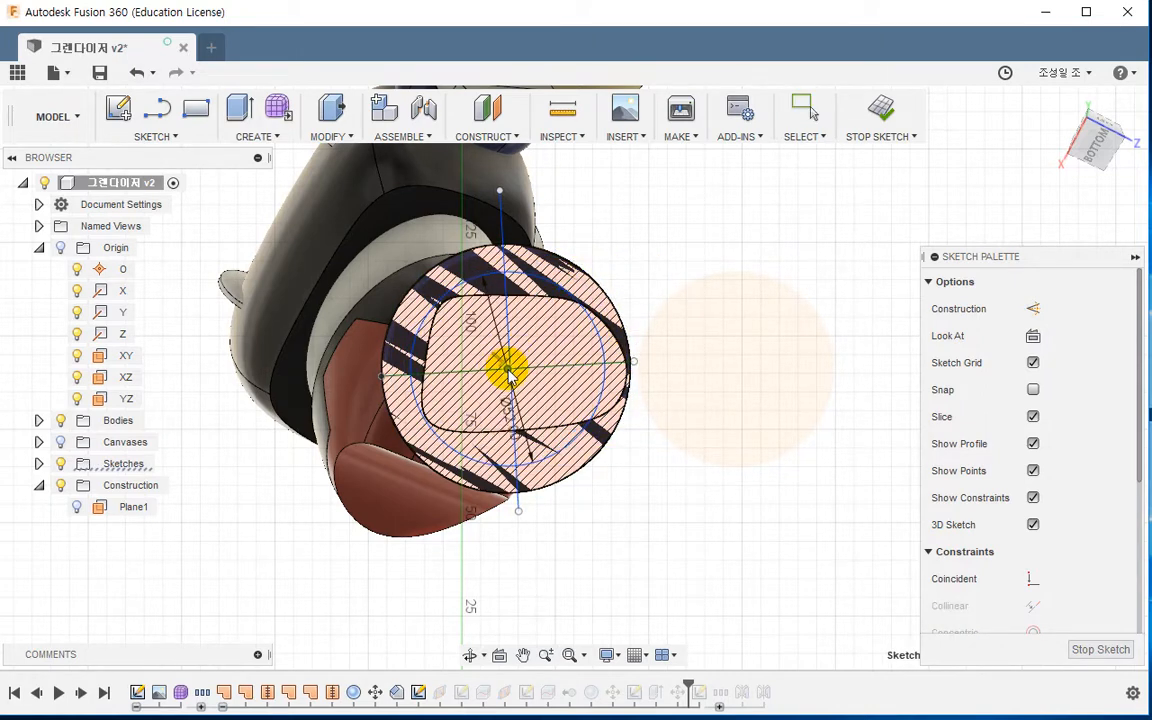
click(882, 113)
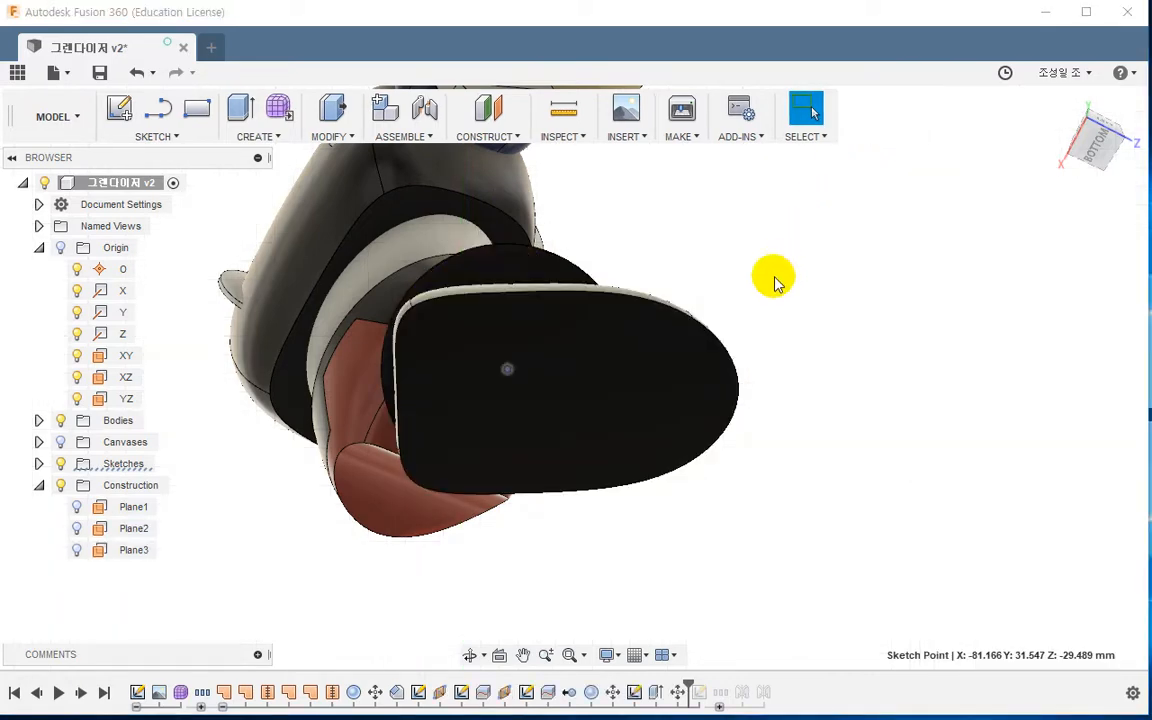
Find the edited circle sketch, Sketch22, in the sketch list and make it visible on the model
click(38, 464)
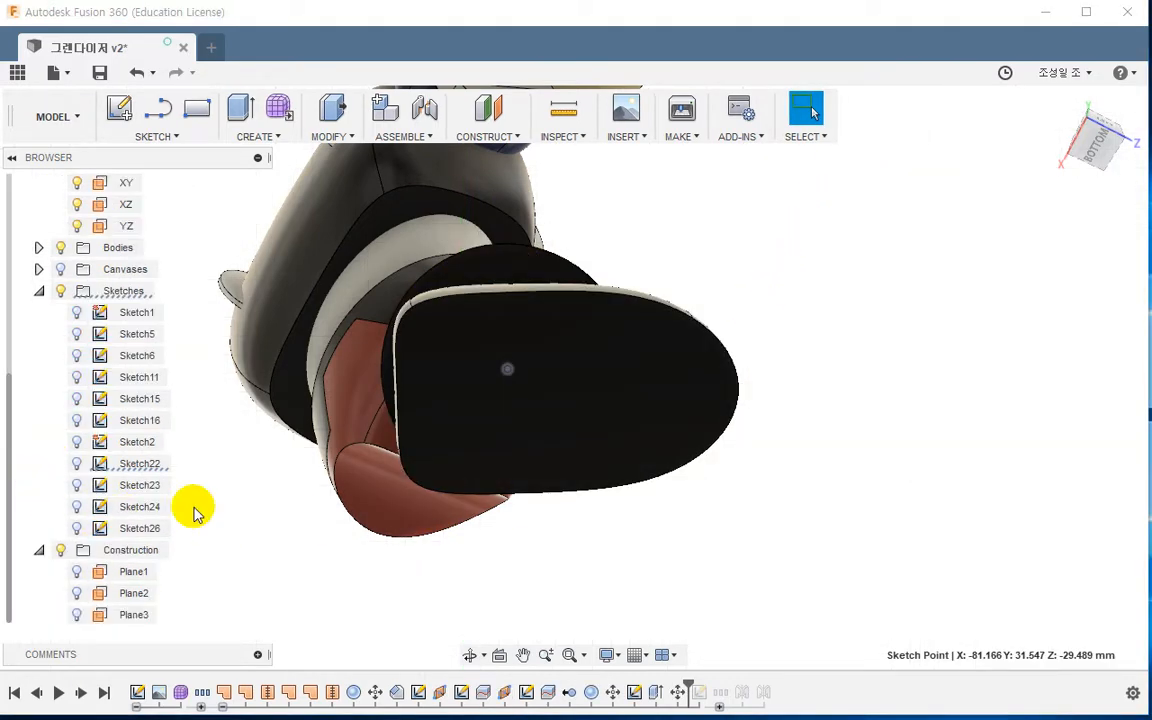
click(419, 692)
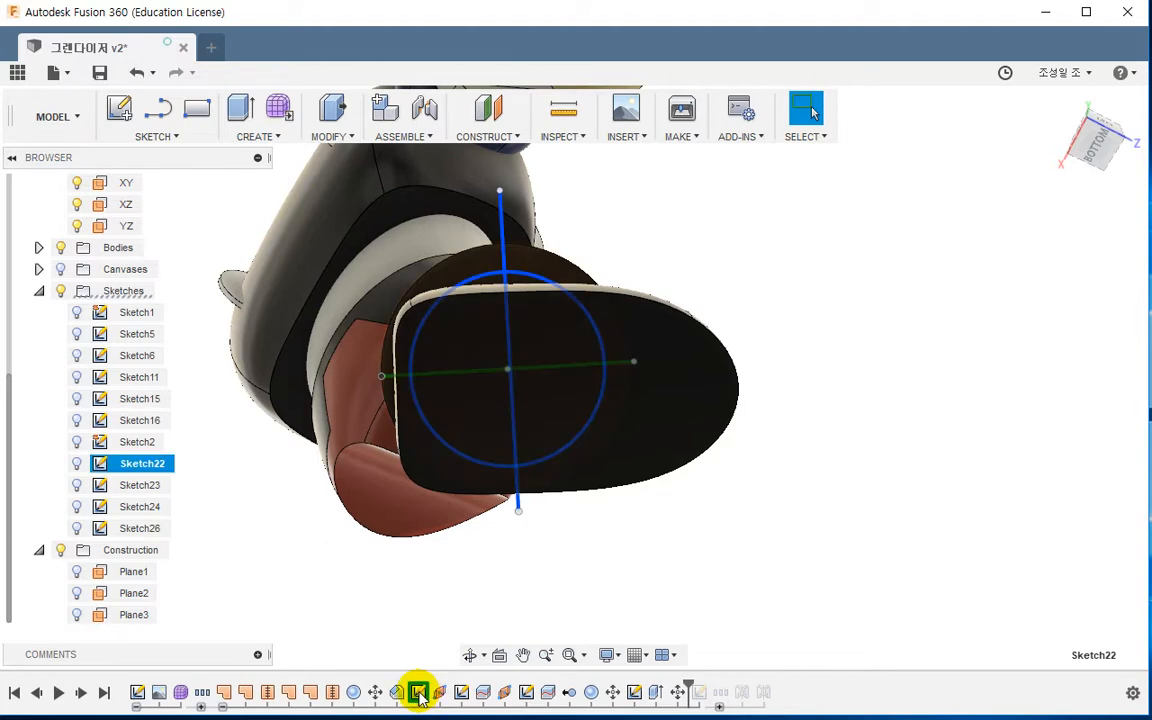
click(255, 550)
click(77, 464)
mouse_move(708, 511)
shift+middle_down()
mouse_move(680, 557)
mouse_move(548, 432)
mouse_move(279, 265)
mouse_move(330, 338)
shift+middle_up()
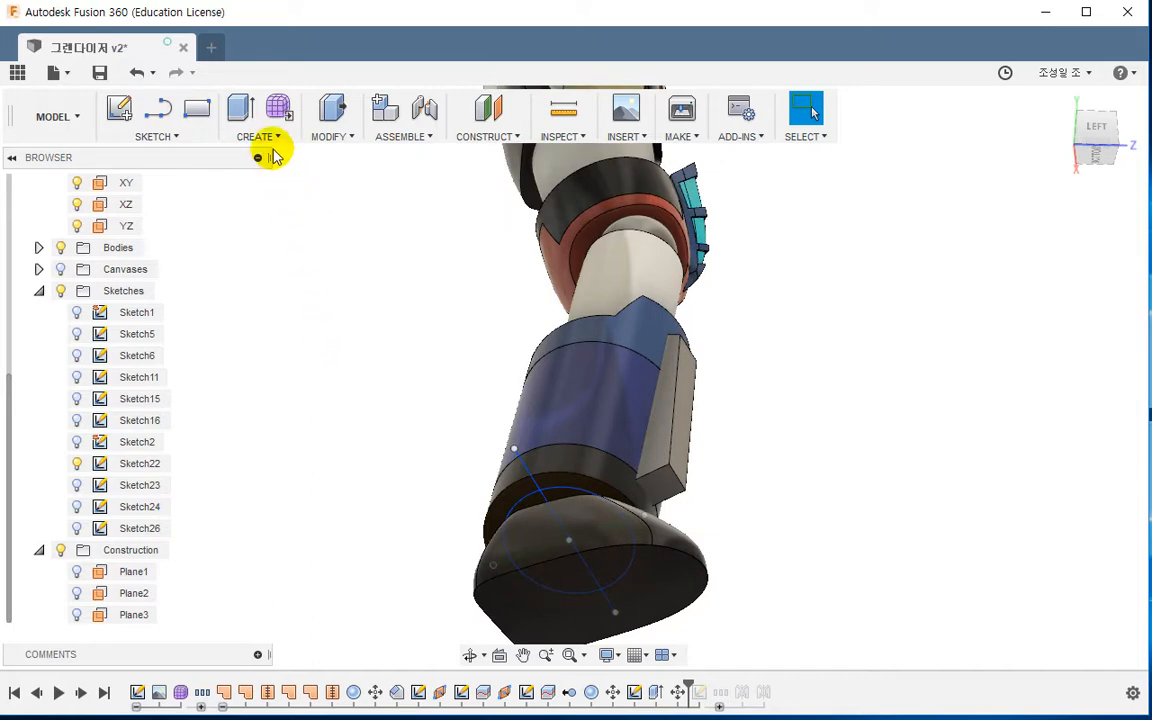
Create a full circular pattern of the fin body around the sketched circle's axis with a quantity of 4
click(328, 137)
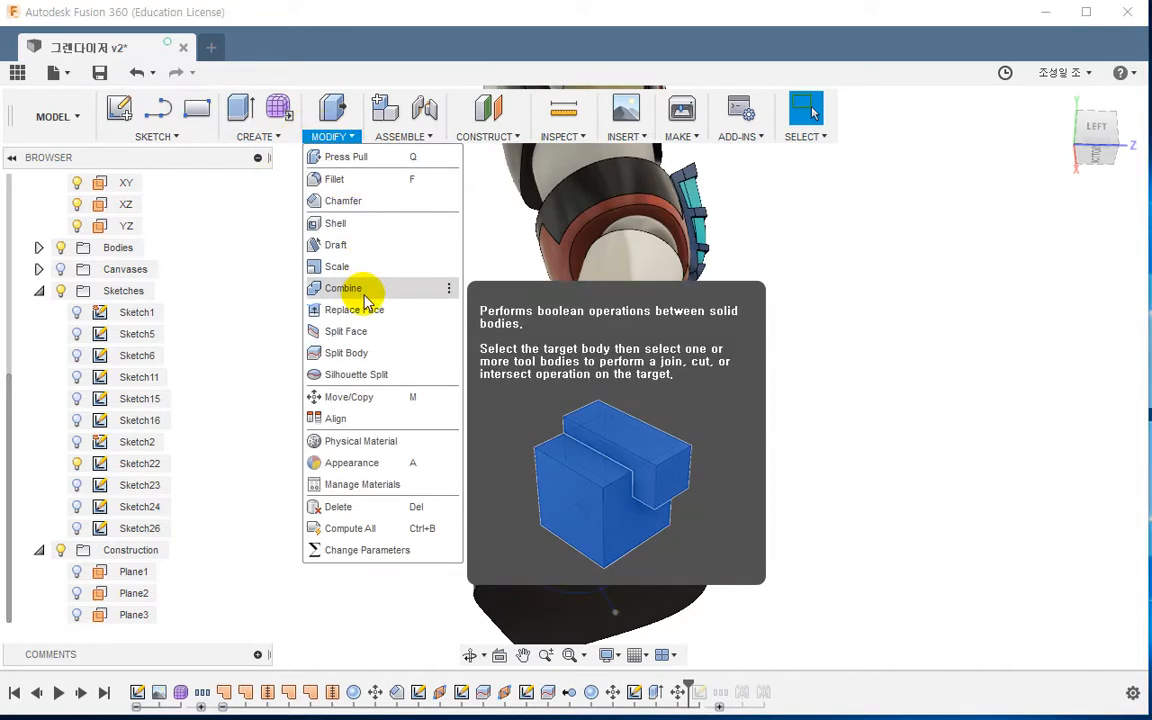
click(253, 136)
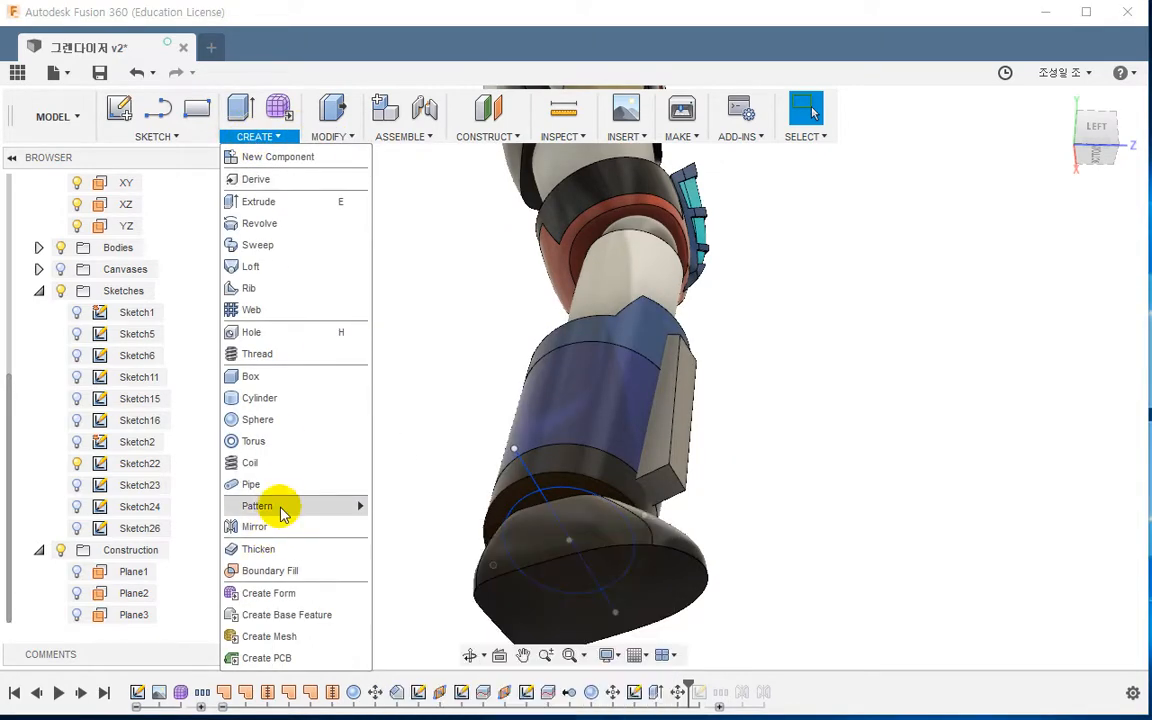
mouse_move(283, 507)
click(410, 534)
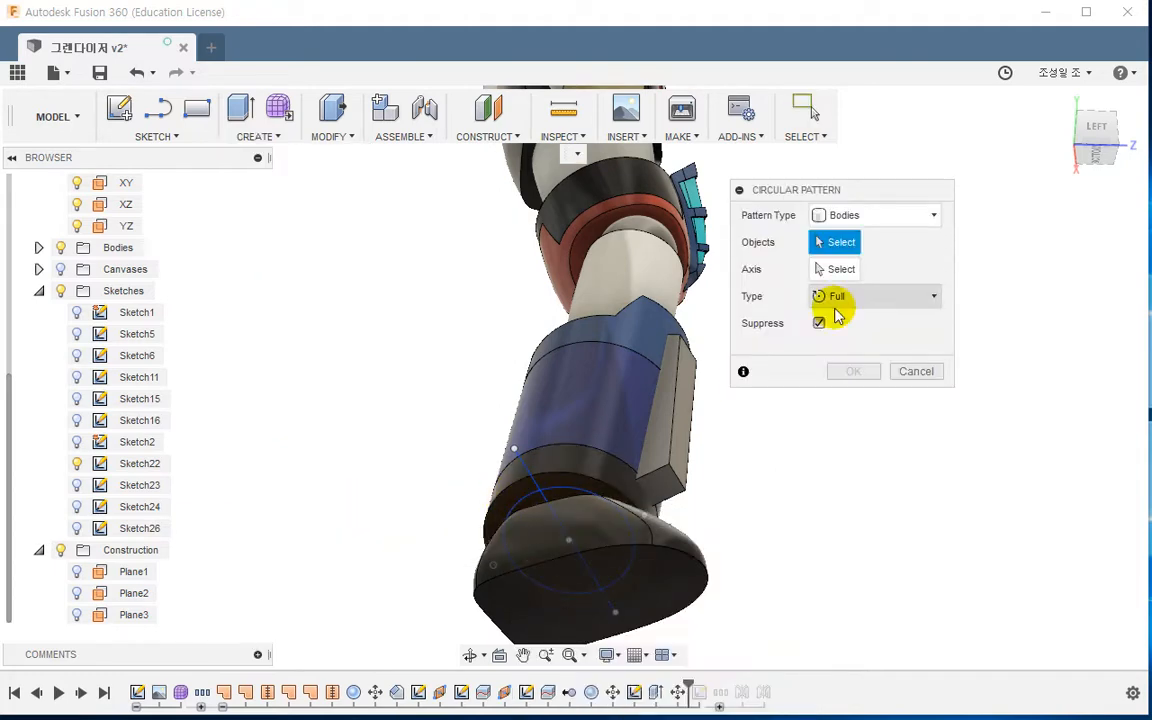
click(672, 395)
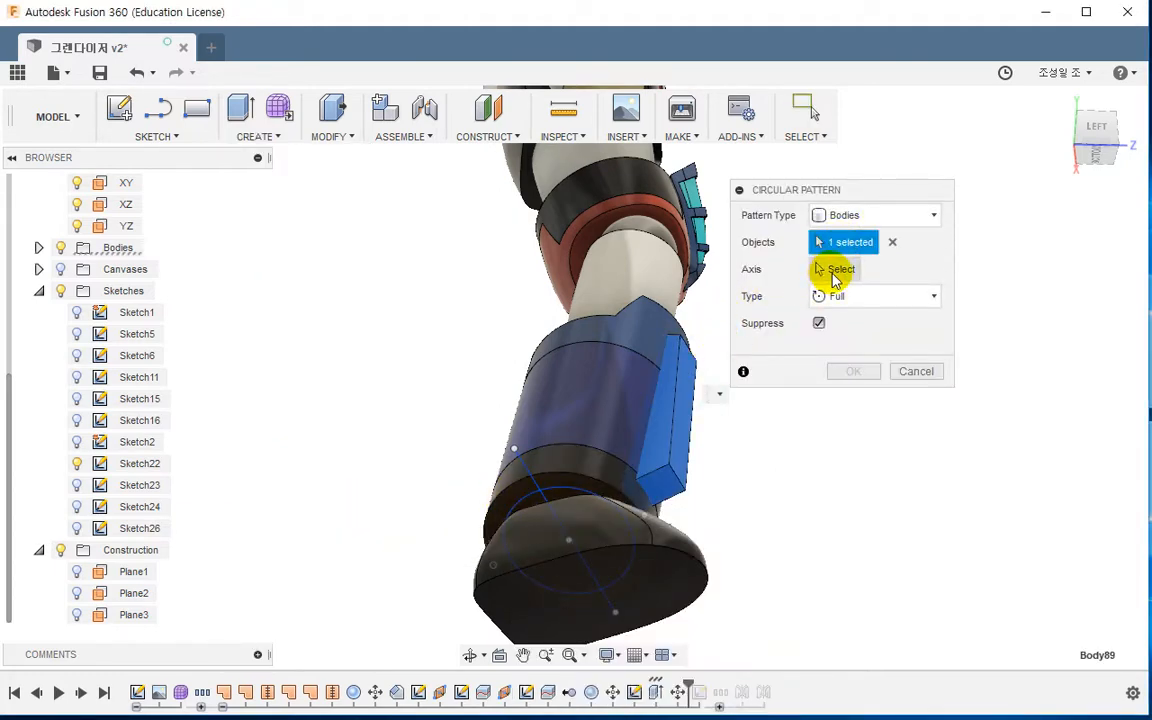
click(836, 270)
click(577, 493)
shift+middle_drag(476, 450, 588, 514)
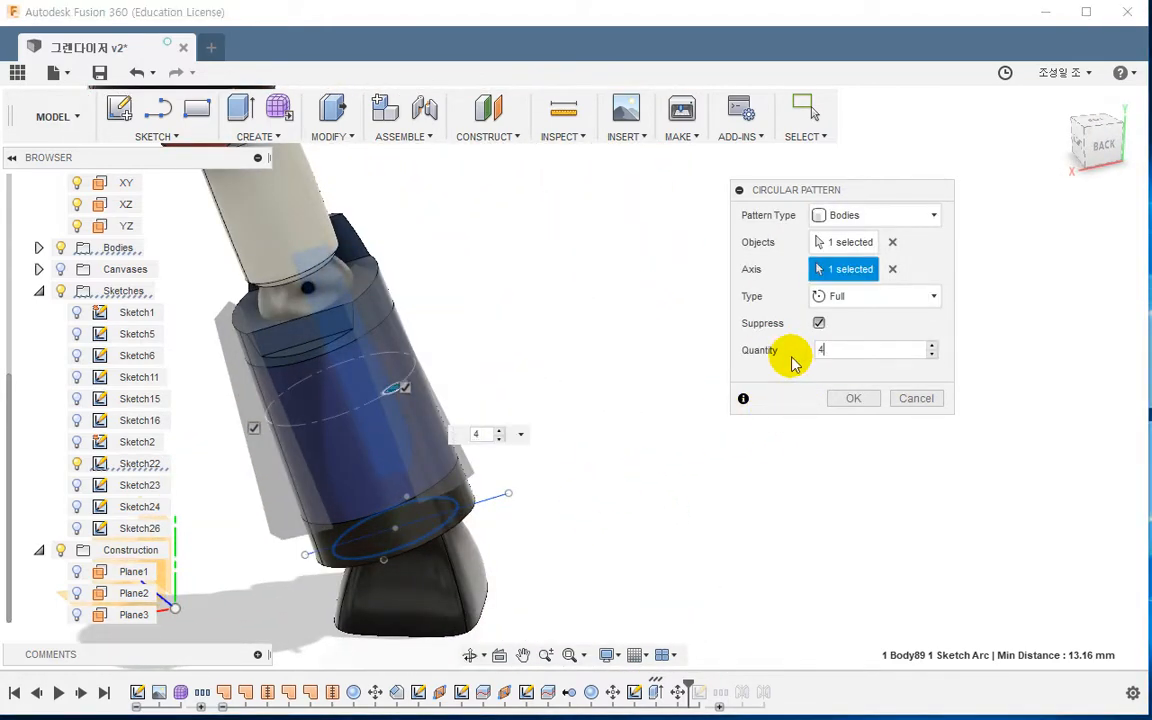
key(Return)
Shorten the two side fins by offsetting their upper end faces inward by about 15 mm
shift+middle_drag(650, 198, 446, 285)
click(335, 110)
click(447, 290)
shift+middle_drag(386, 327, 257, 334)
click(253, 358)
shift+middle_drag(522, 324, 547, 281)
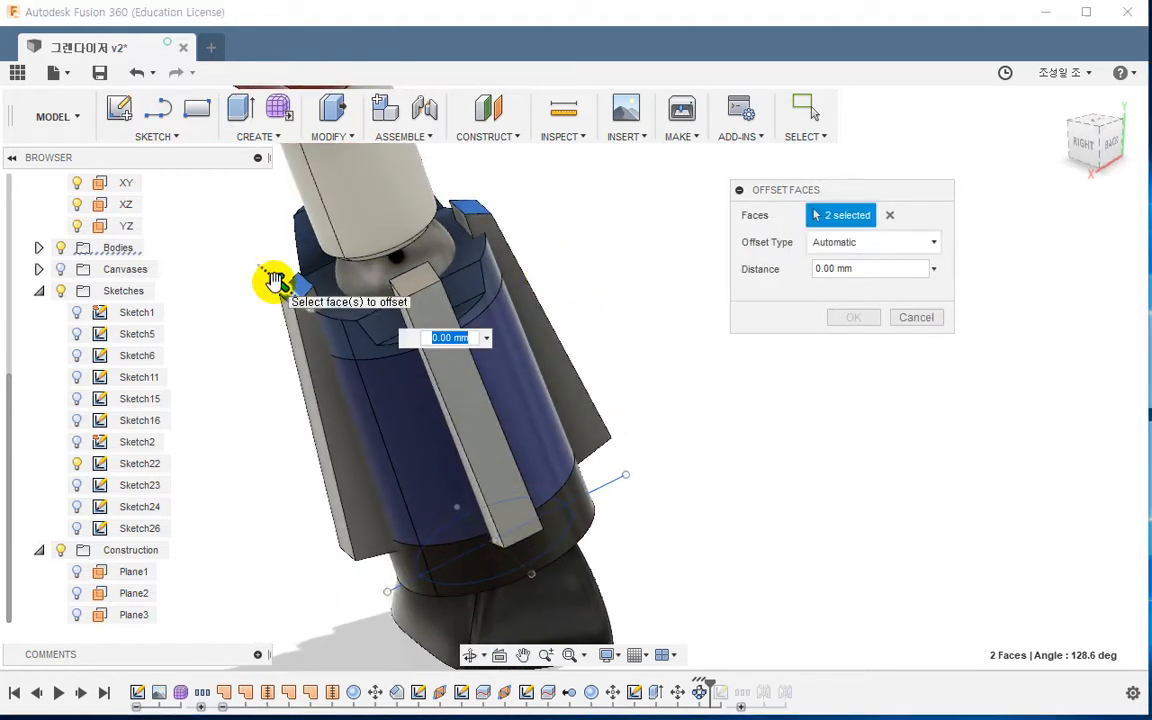
drag(275, 283, 291, 328)
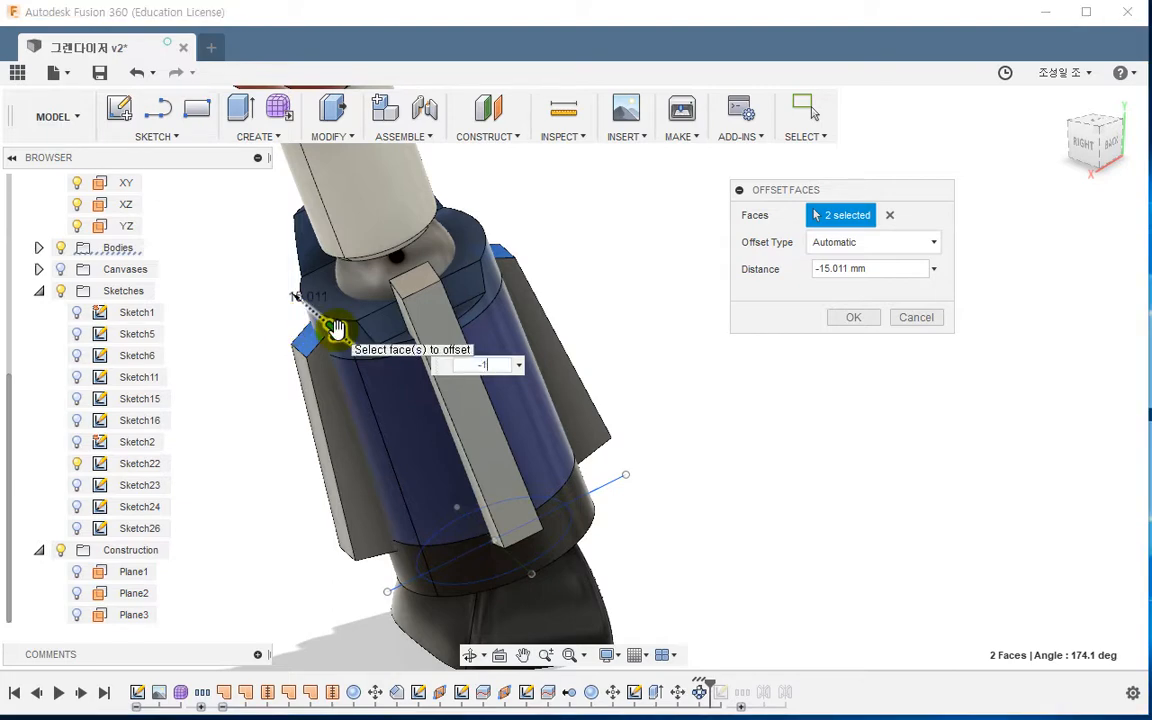
text(-1)
key(Return)
Shorten the rear fin by offsetting its upper end face by -24 mm
shift+middle_drag(561, 340, 697, 365)
right_click(779, 263)
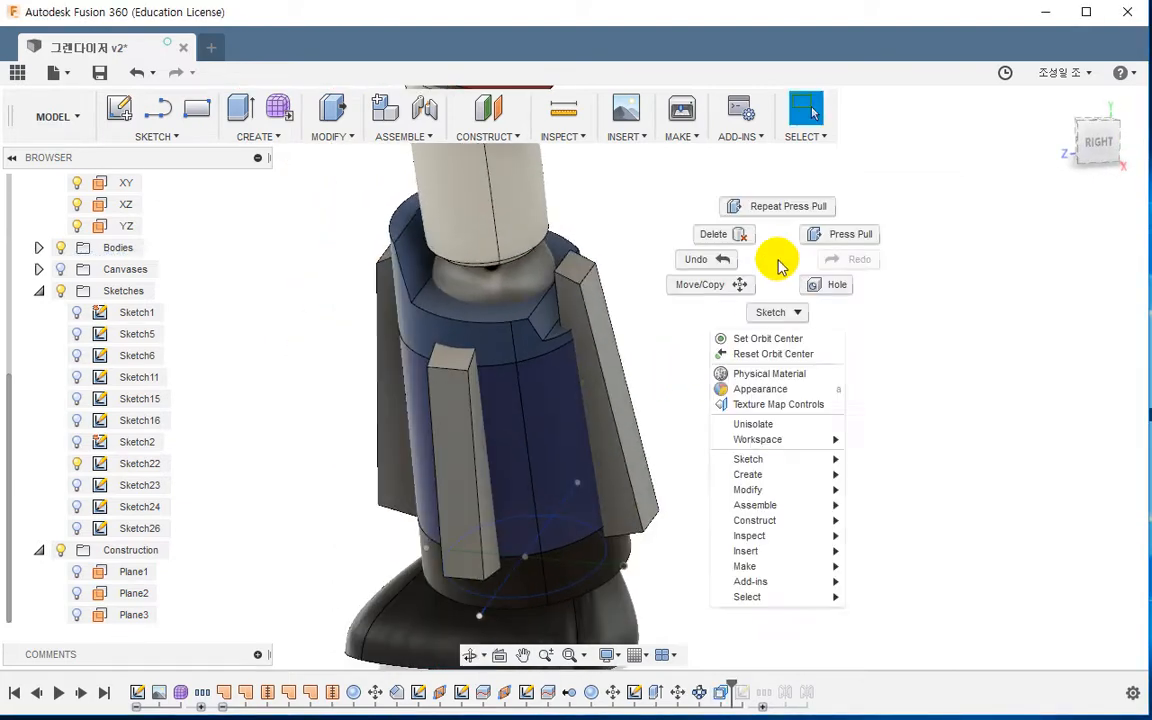
click(776, 210)
click(581, 251)
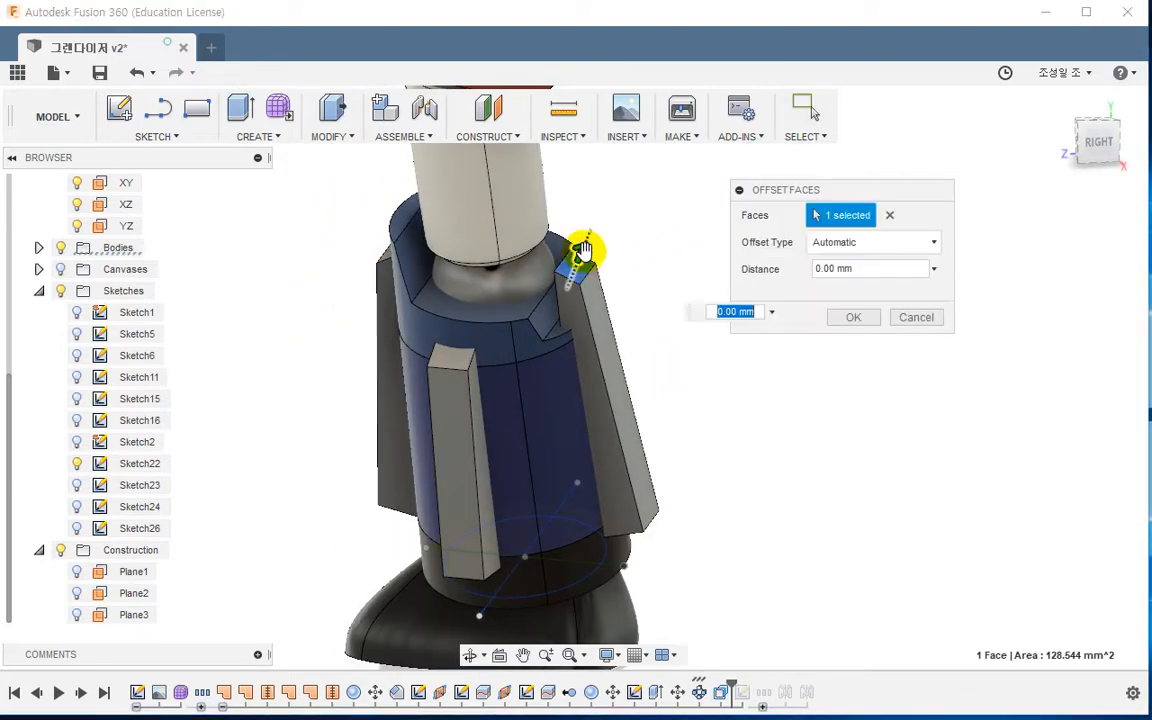
drag(581, 251, 607, 322)
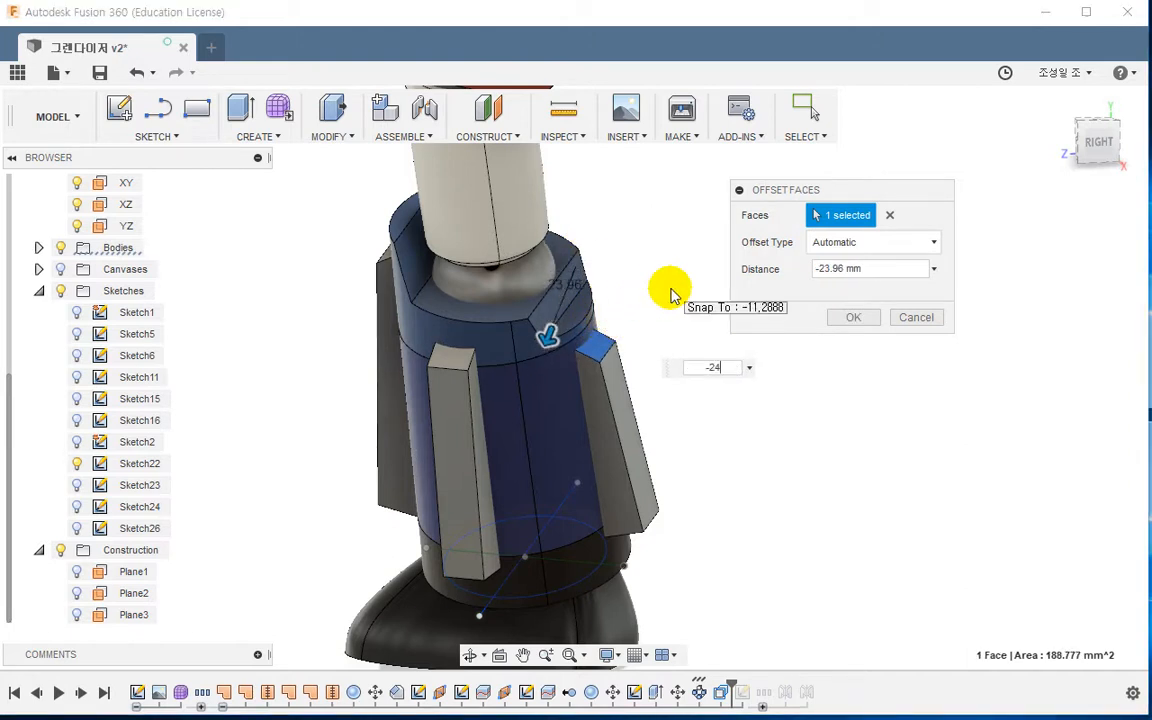
key(Return)
Apply the Paint - Enamel Glossy (Blue) appearance to all four fins around the lower leg
shift+middle_drag(670, 293, 695, 392)
scroll(663, 406, up, 5)
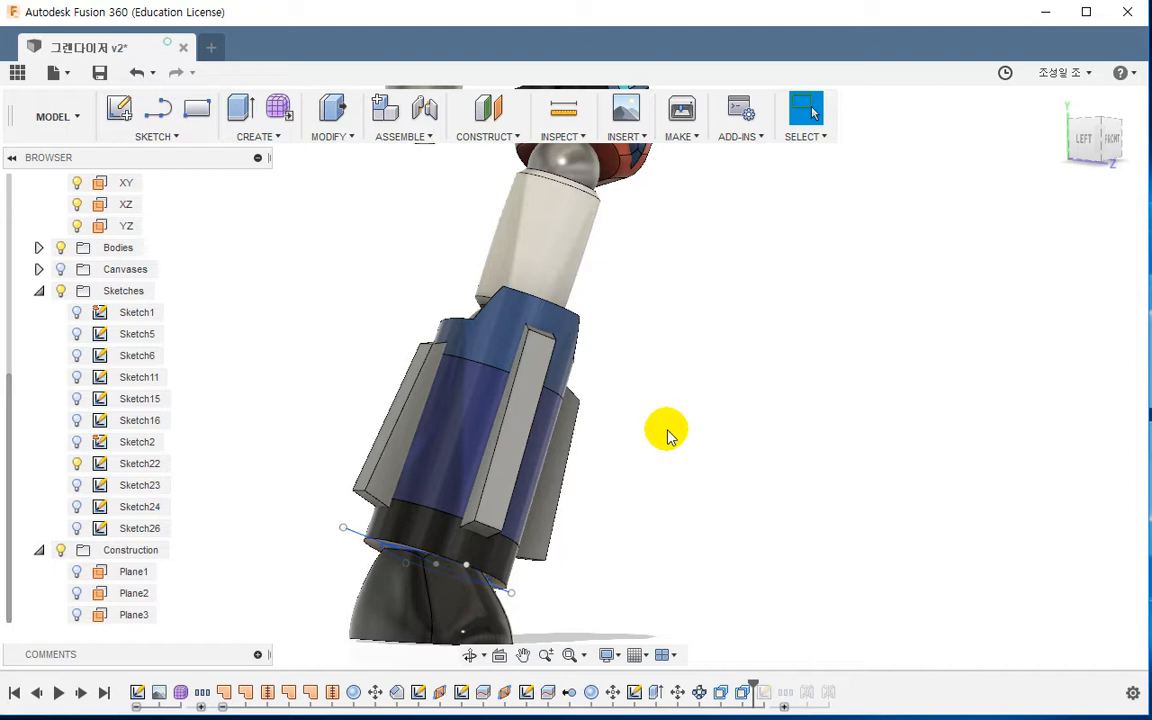
key(a)
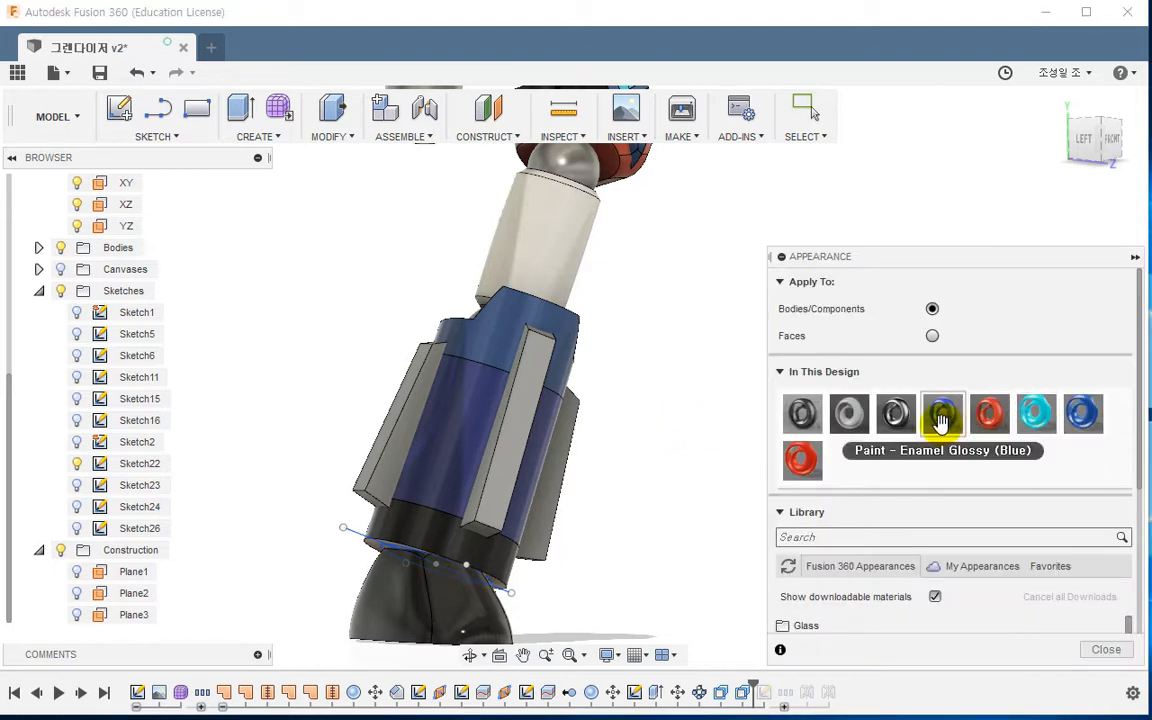
drag(943, 413, 506, 430)
drag(943, 413, 398, 432)
drag(935, 417, 552, 475)
shift+middle_drag(345, 445, 558, 443)
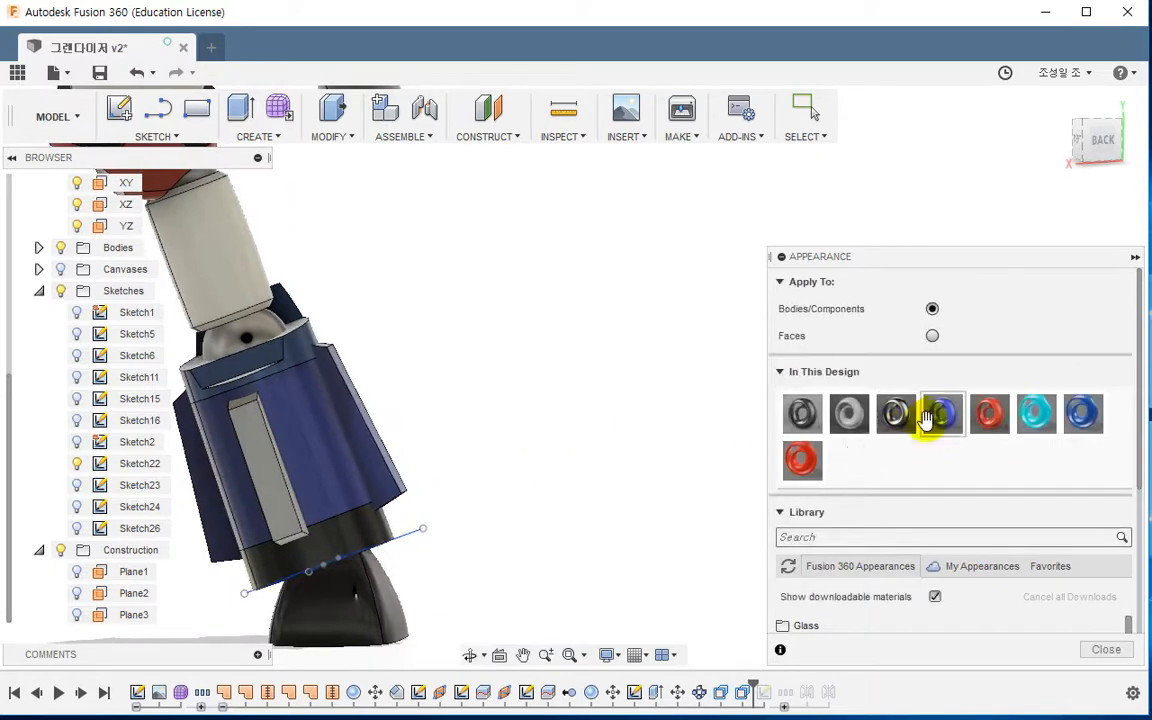
drag(943, 413, 262, 442)
shift+middle_drag(517, 440, 500, 458)
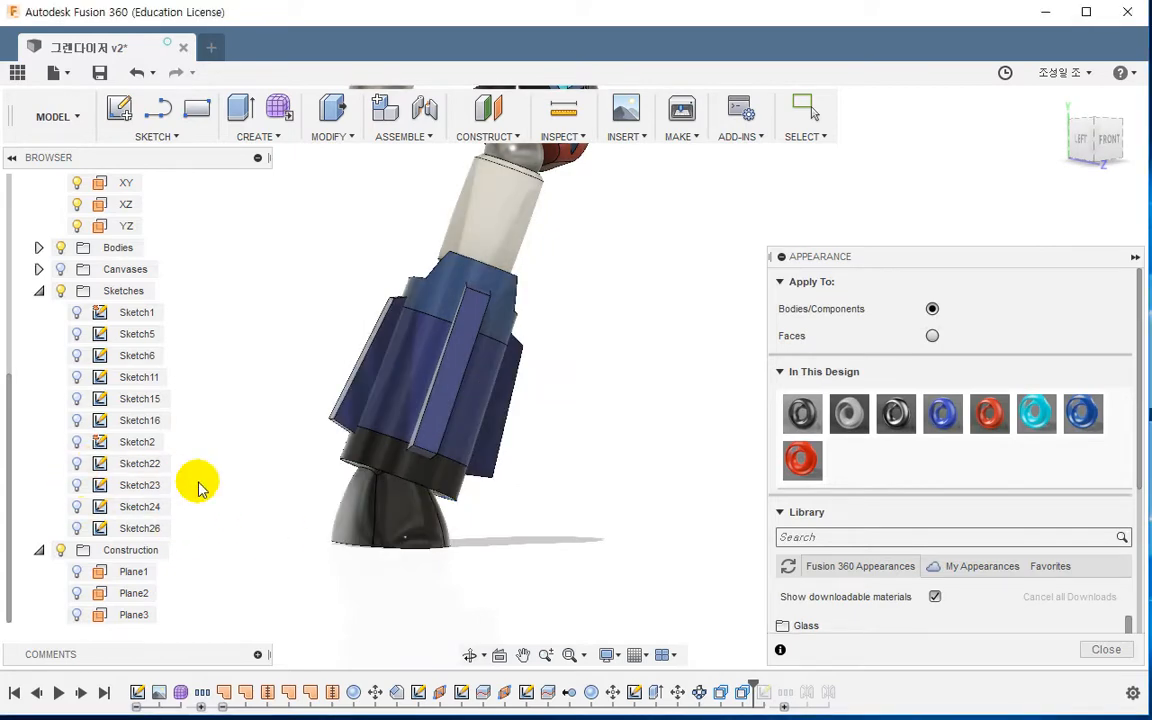
Check the finished leg from the left side, close the appearance settings and hide Sketch22
middle_drag(200, 483, 239, 553)
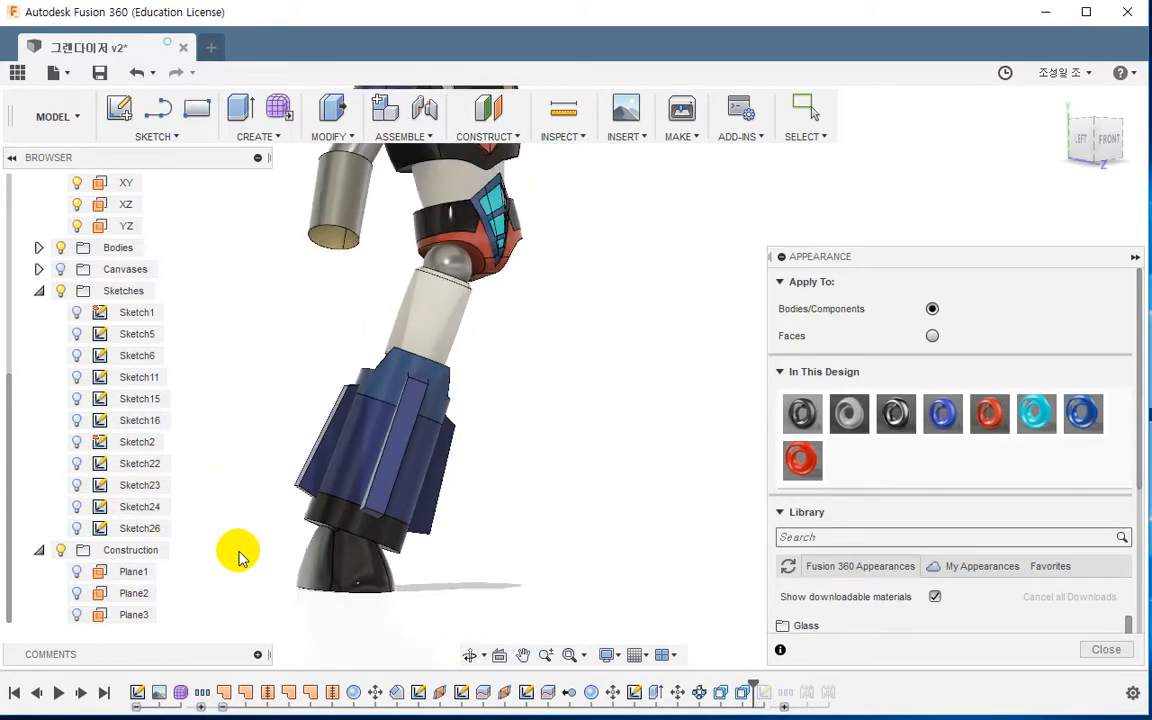
shift+middle_drag(575, 516, 600, 545)
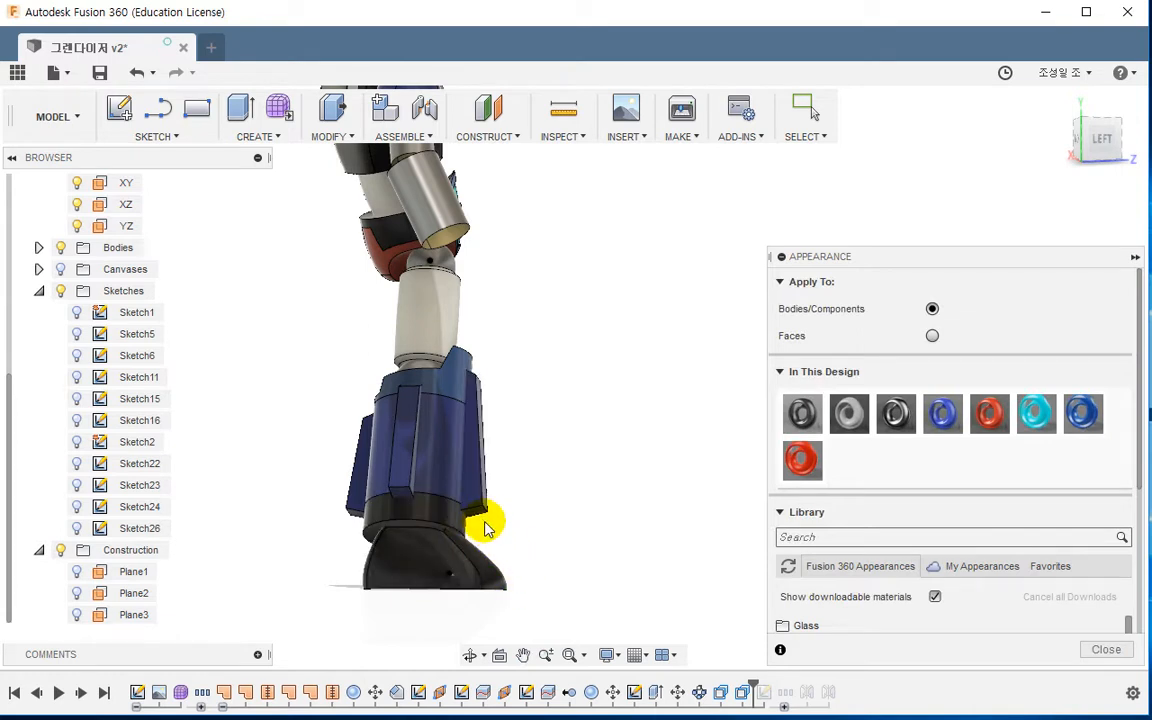
click(1103, 142)
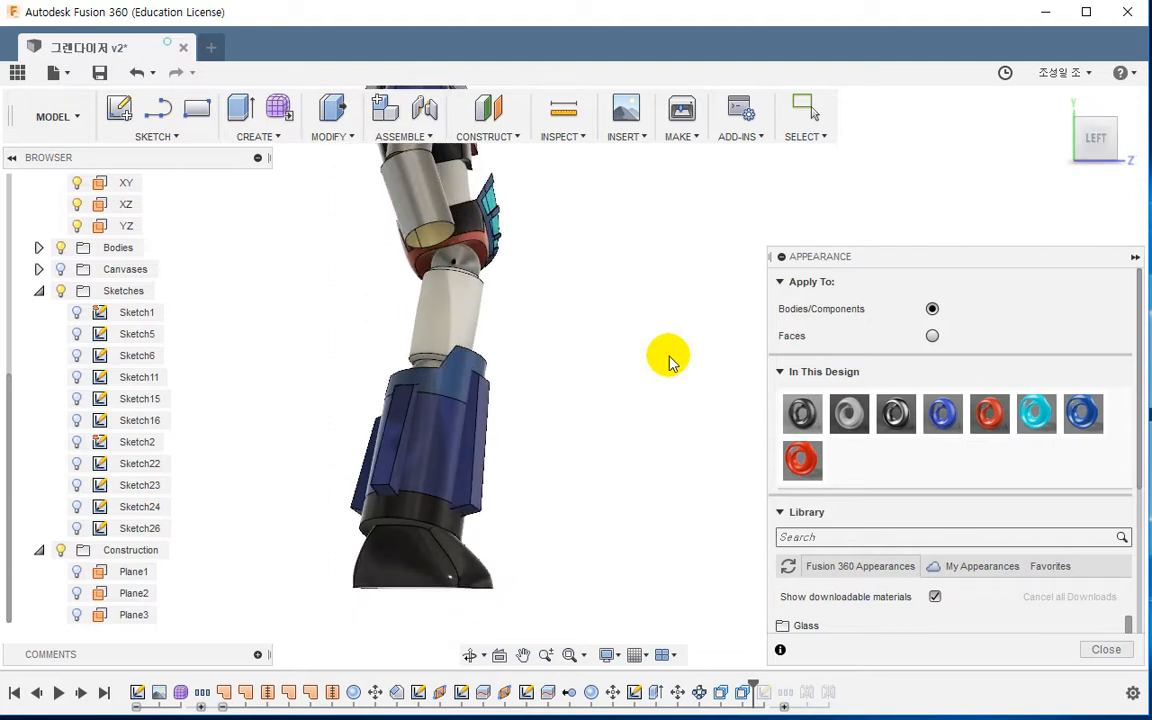
key(Escape)
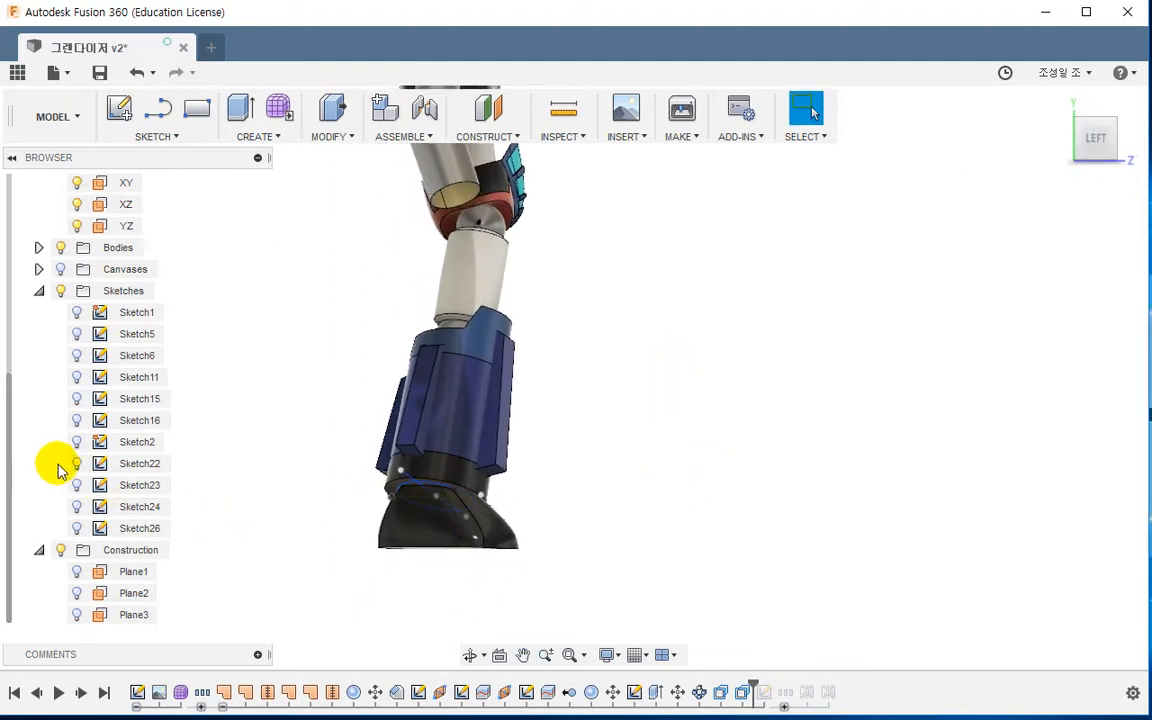
scroll(600, 520, up, 2)
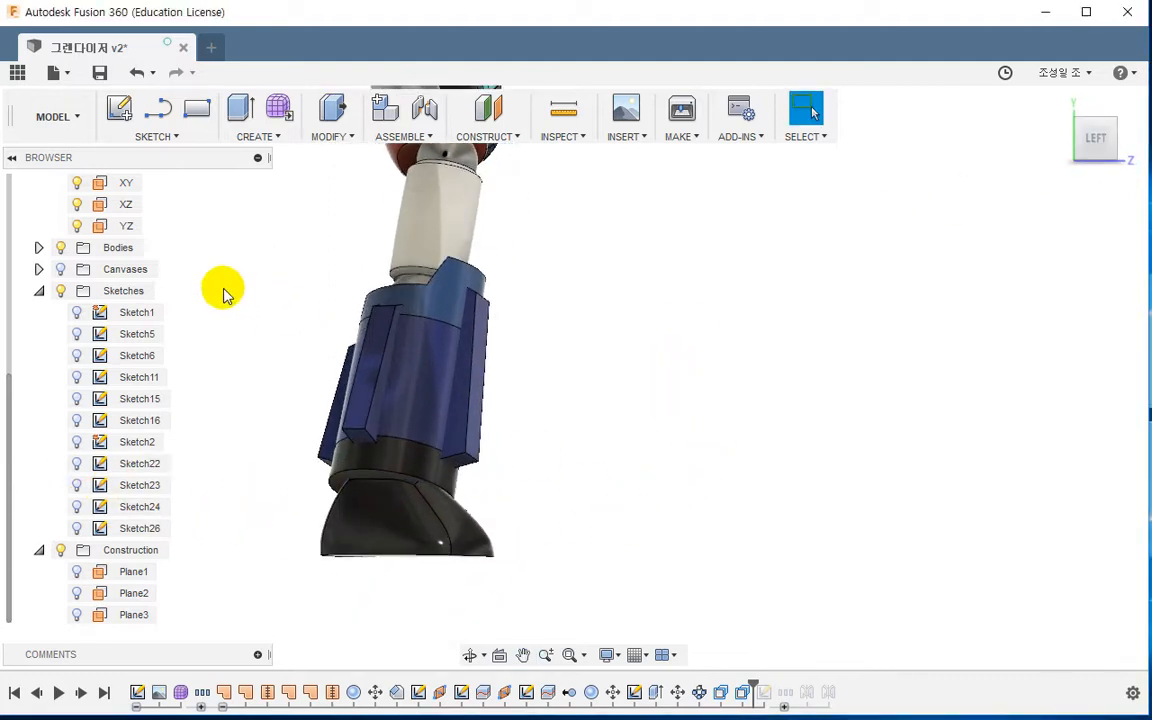
Start a sketch on the YZ plane and draw a three-point arc in front of the foot, curving down to the horizontal axis
right_click(125, 226)
click(156, 266)
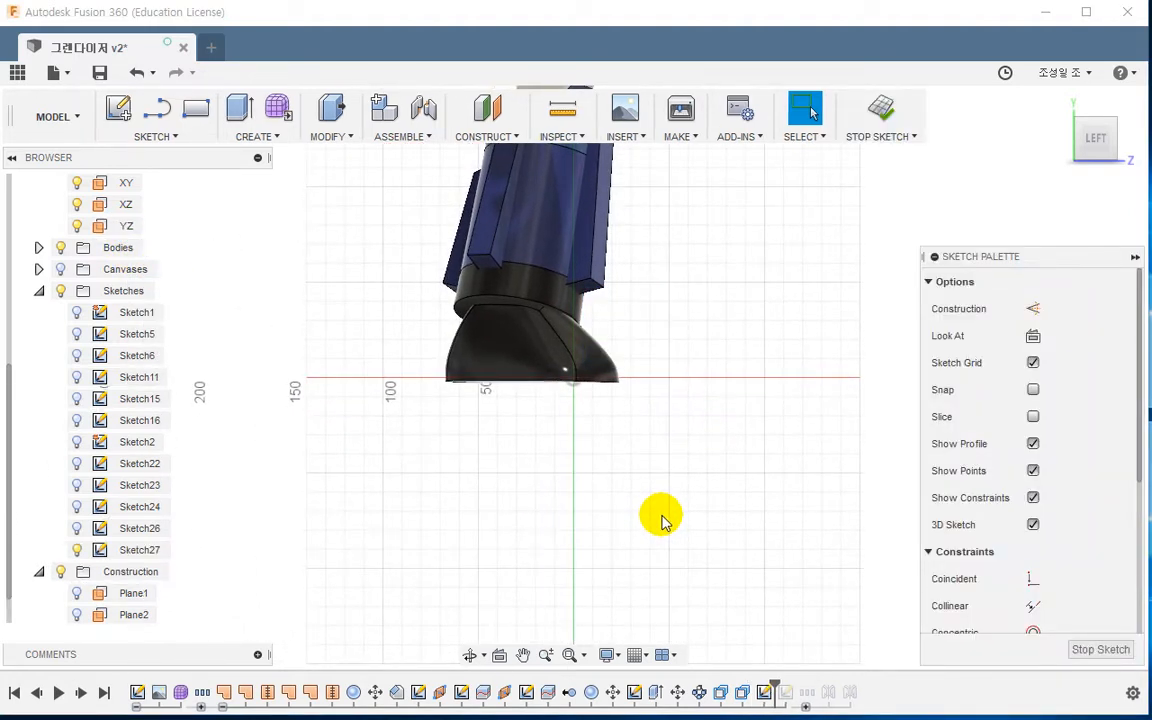
middle_drag(665, 471, 616, 497)
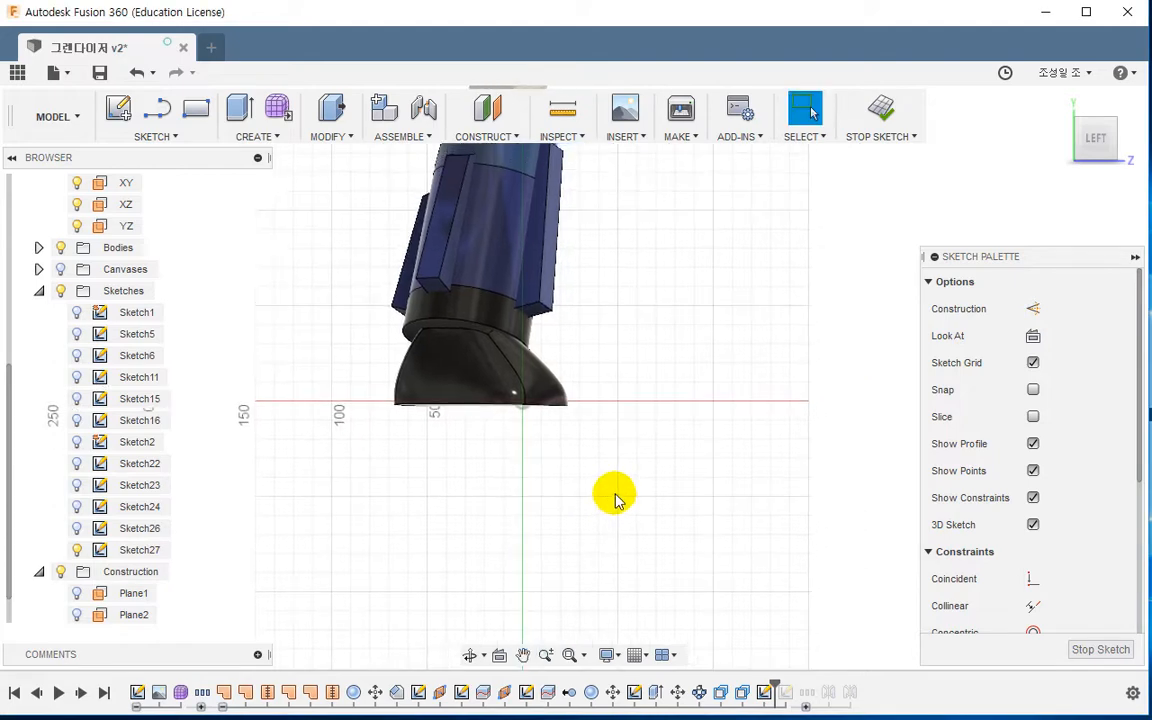
click(155, 135)
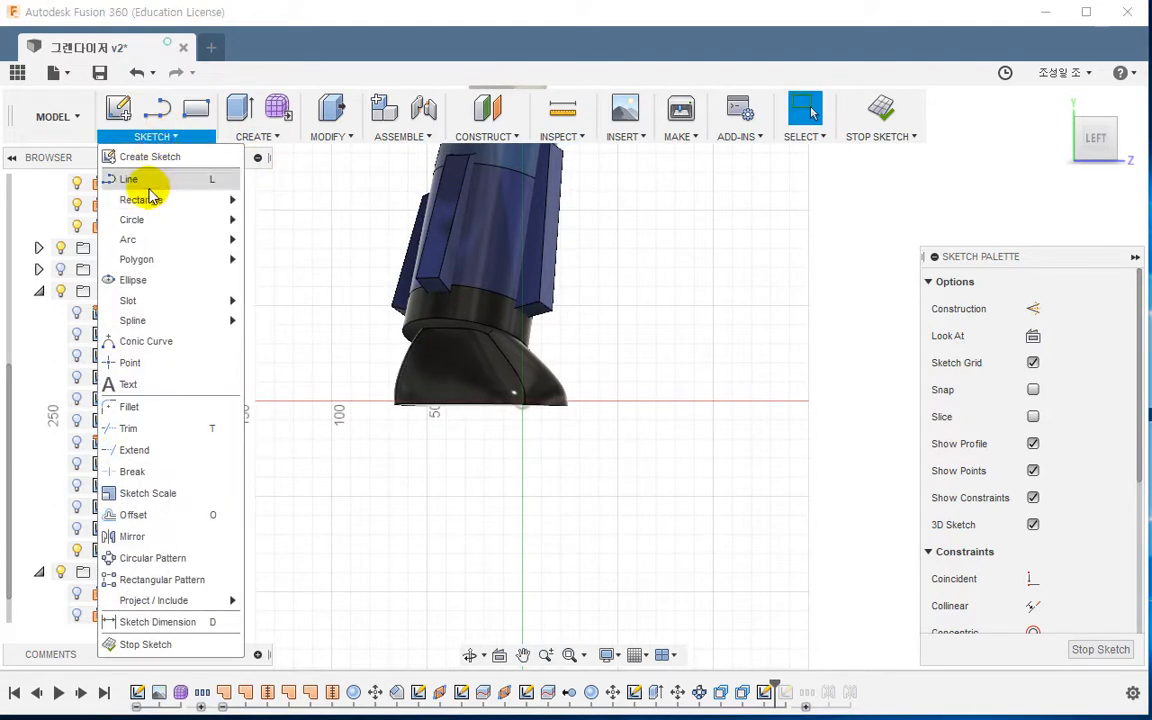
click(280, 243)
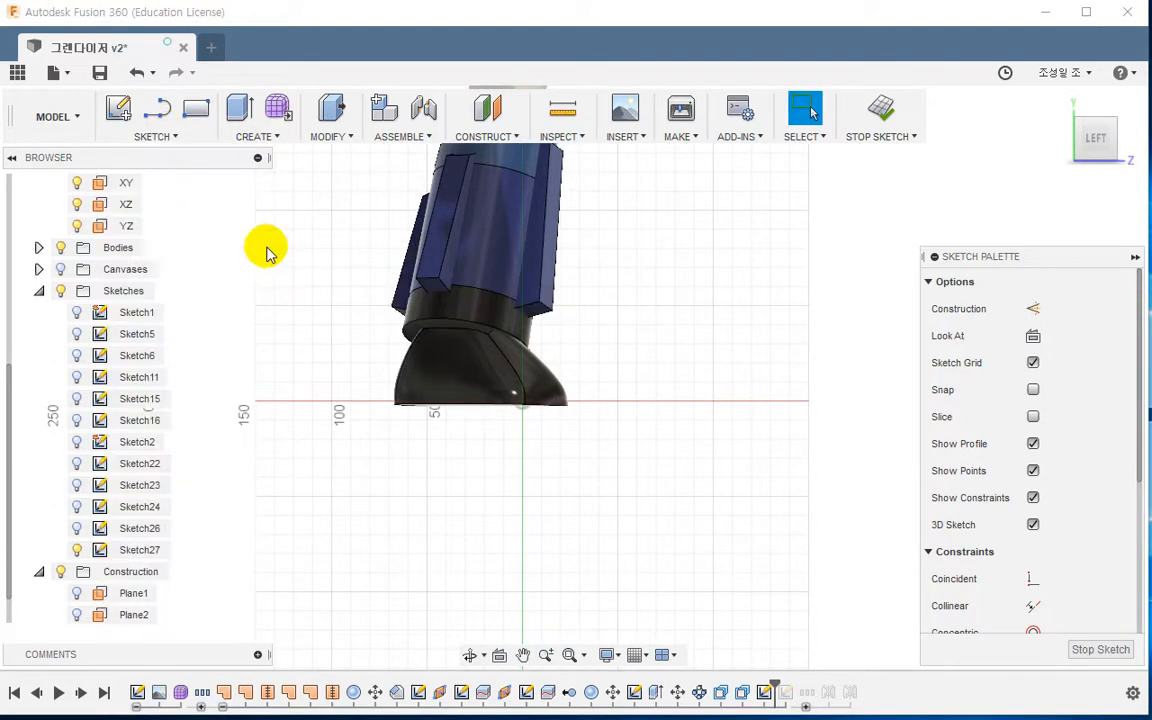
scroll(665, 380, up, 2)
click(577, 281)
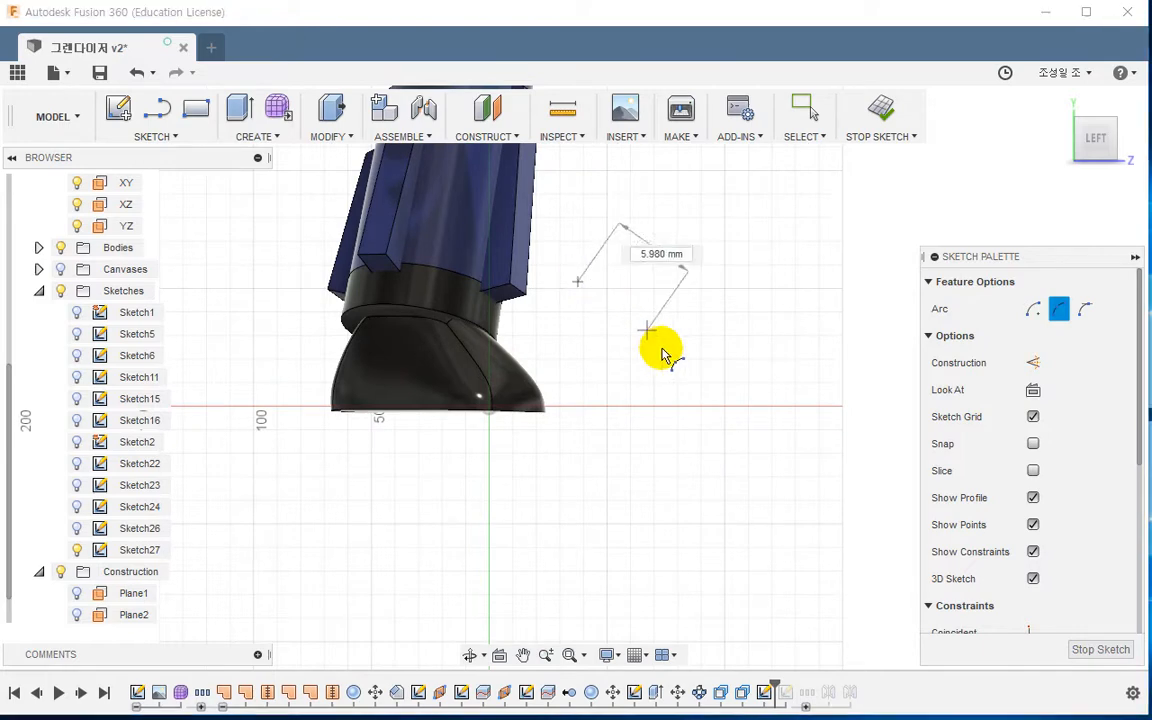
click(678, 410)
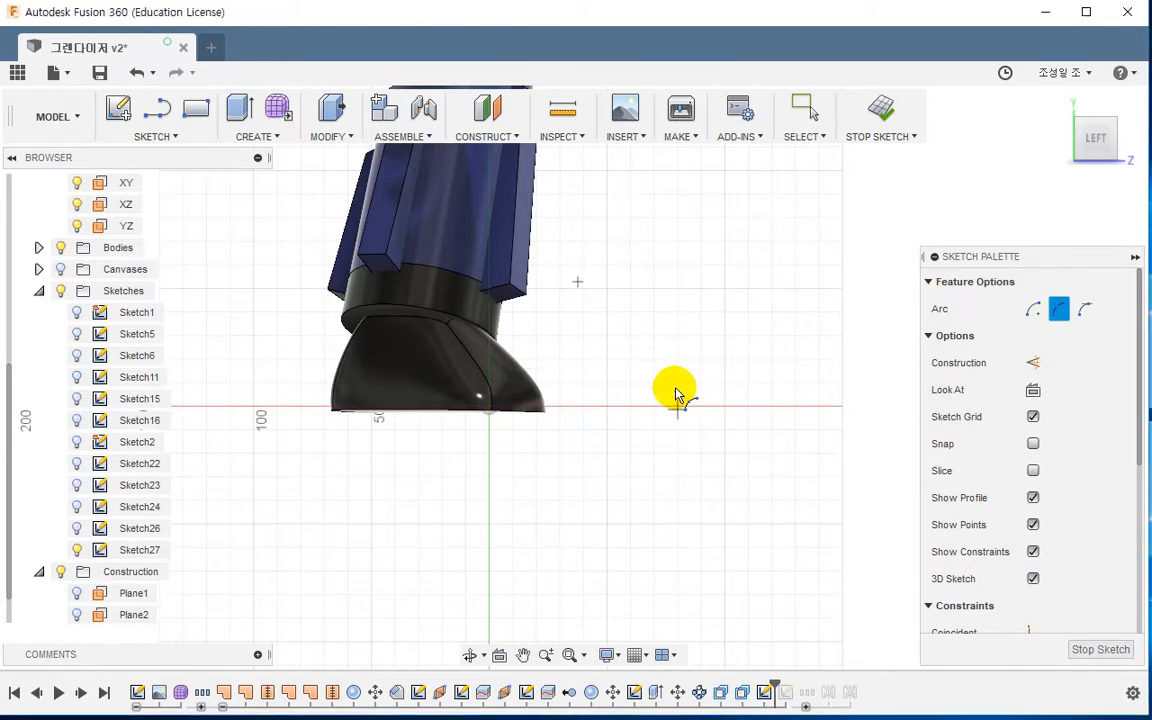
click(647, 343)
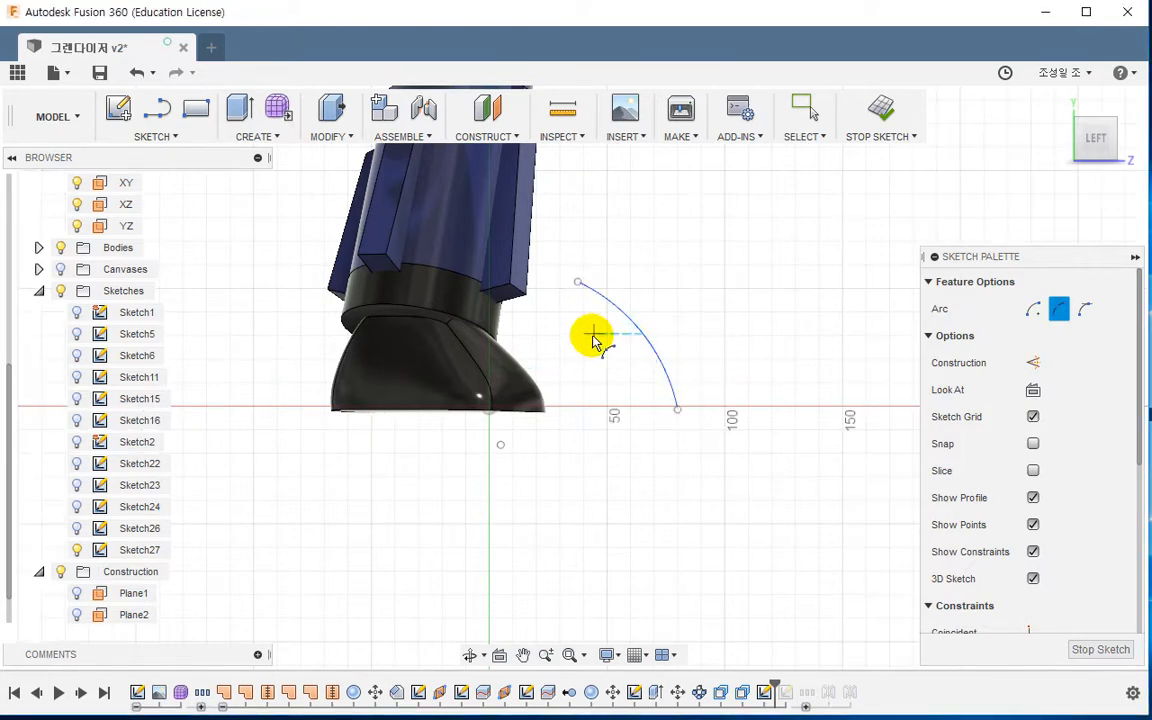
Close the arc into a fan-shaped profile with a horizontal base line and a slanted rear line up to the arc's upper end
click(160, 110)
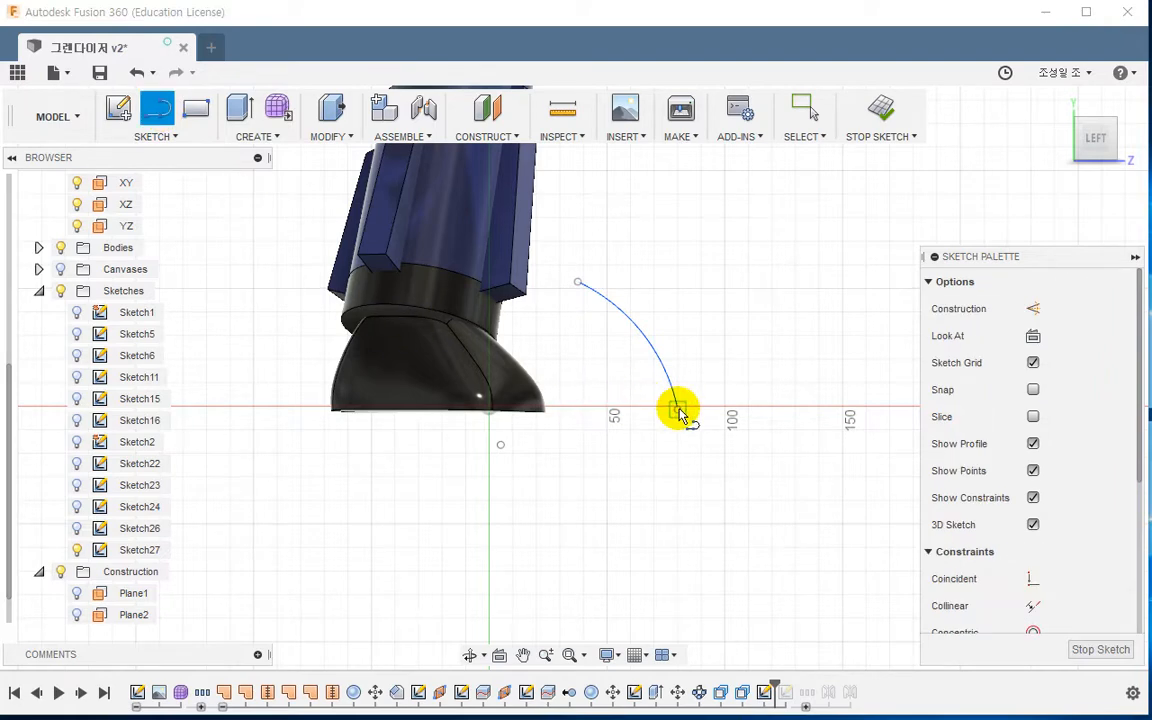
mouse_move(678, 410)
mouse_down()
mouse_move(581, 405)
mouse_move(578, 290)
mouse_move(578, 403)
mouse_move(558, 411)
mouse_up()
click(580, 286)
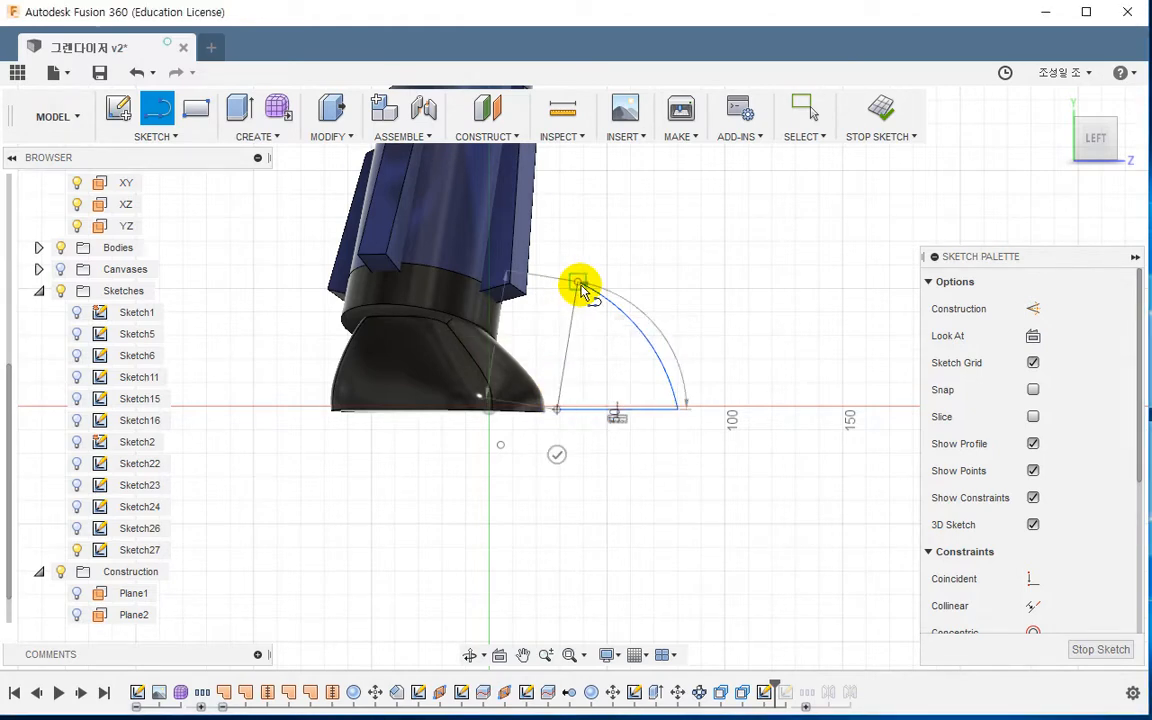
key(Escape)
Extrude the fan-shaped profile symmetrically by 5 mm per side as a new body
click(242, 109)
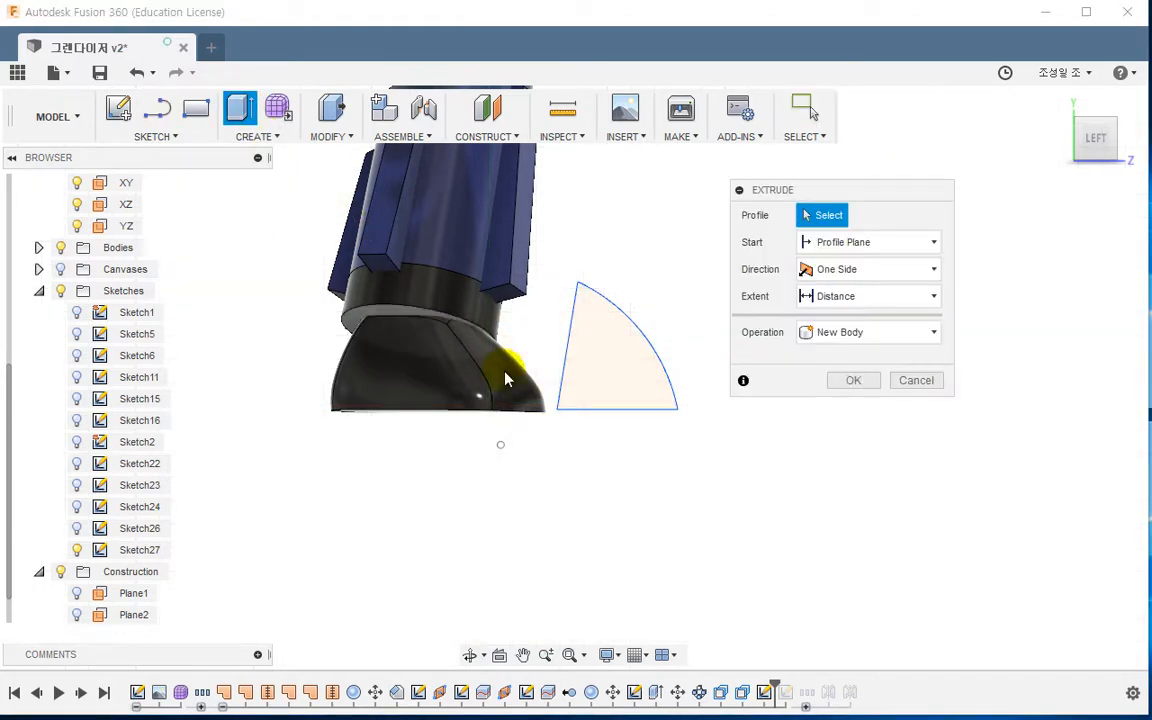
click(620, 378)
mouse_move(580, 470)
shift+middle_down()
mouse_move(560, 494)
mouse_move(507, 492)
mouse_move(540, 480)
shift+middle_up()
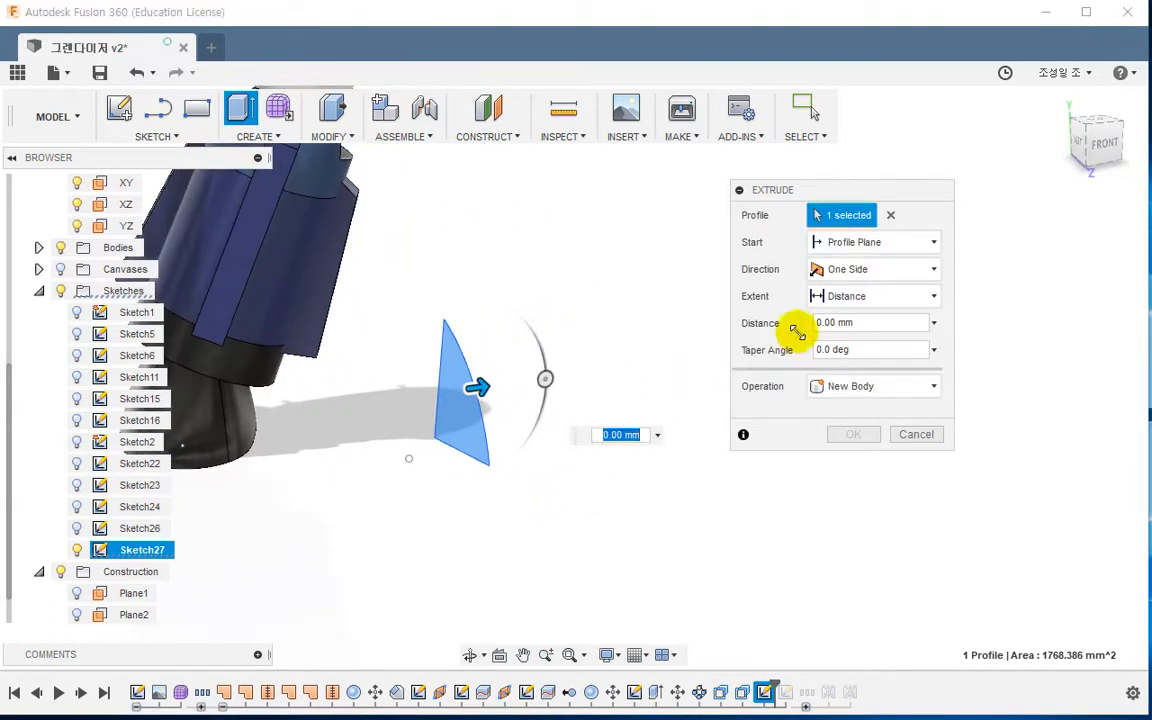
click(860, 270)
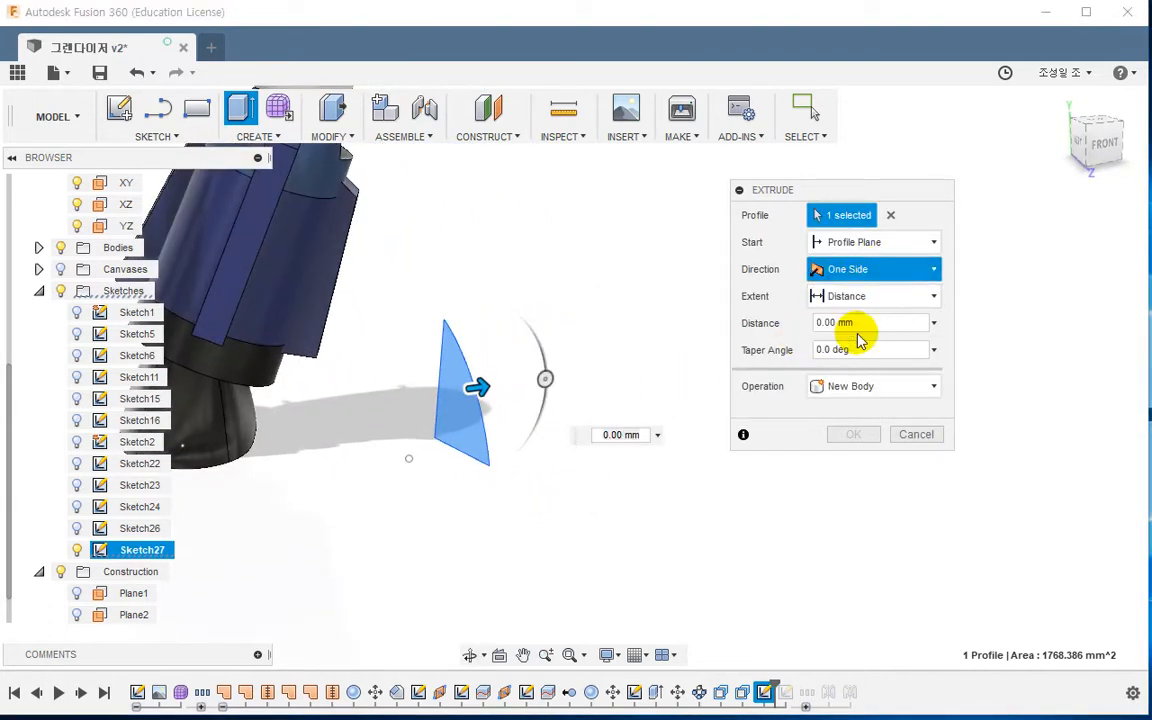
click(860, 340)
drag(477, 387, 496, 386)
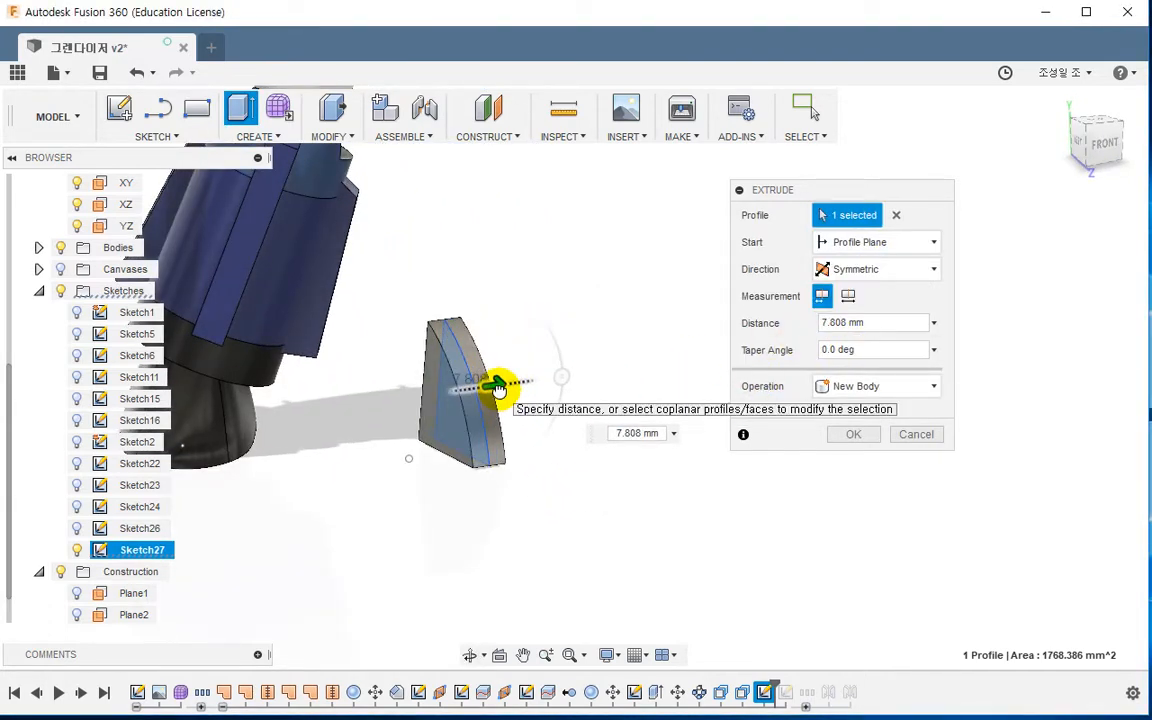
text(5)
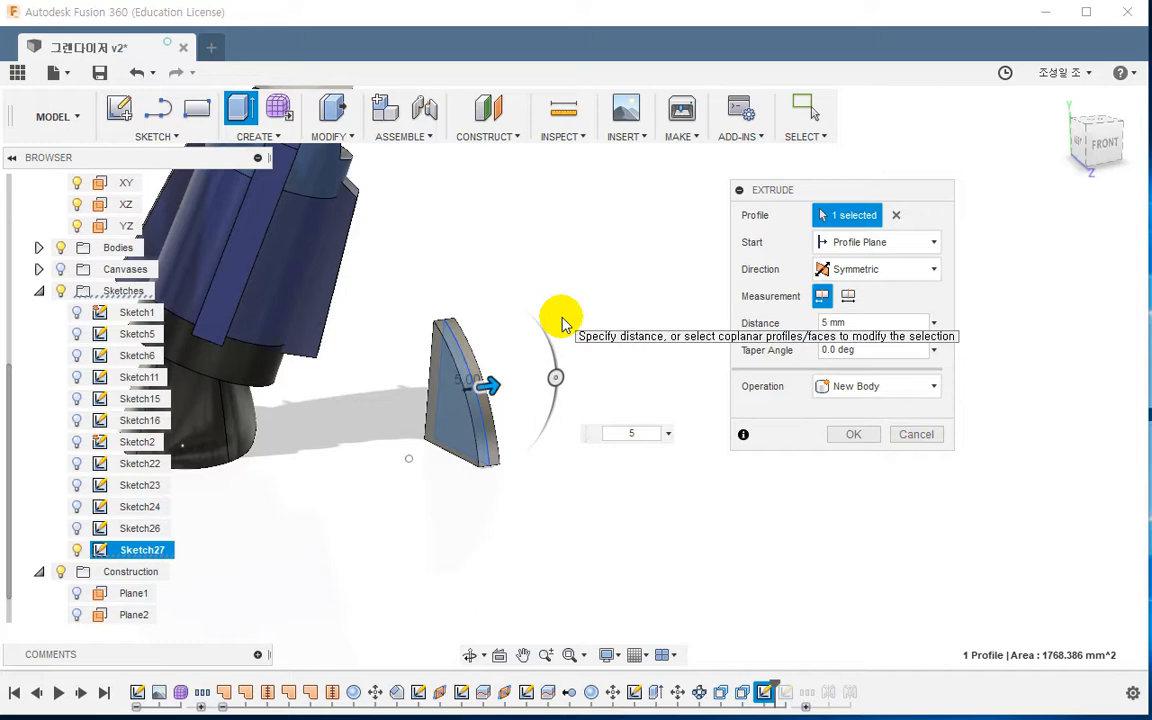
key(Return)
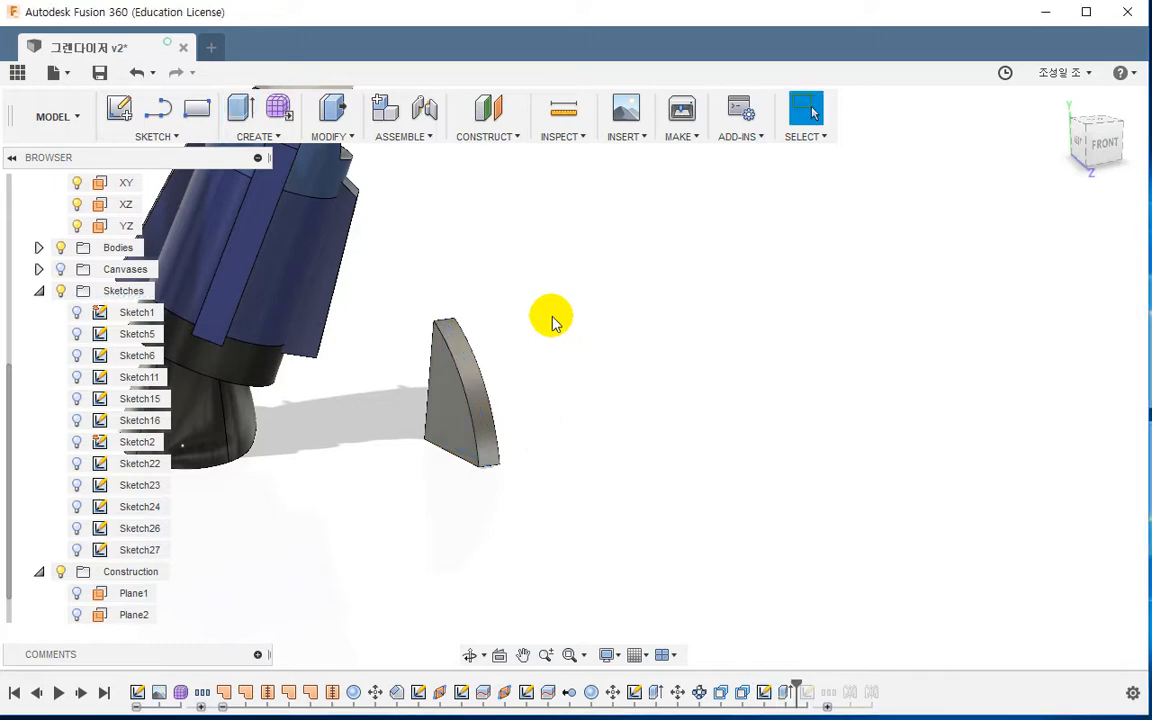
Draft both side faces of the fan-shaped body relative to its flat rear face so it narrows towards the front
shift+middle_drag(519, 380, 877, 368)
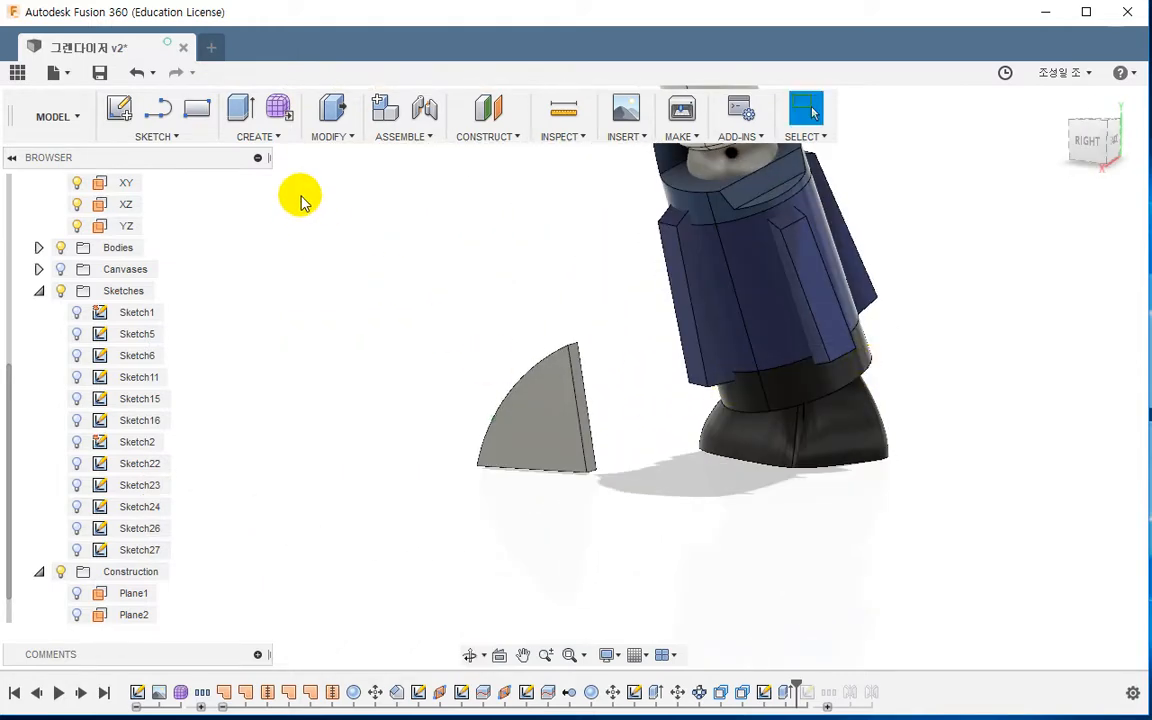
click(340, 140)
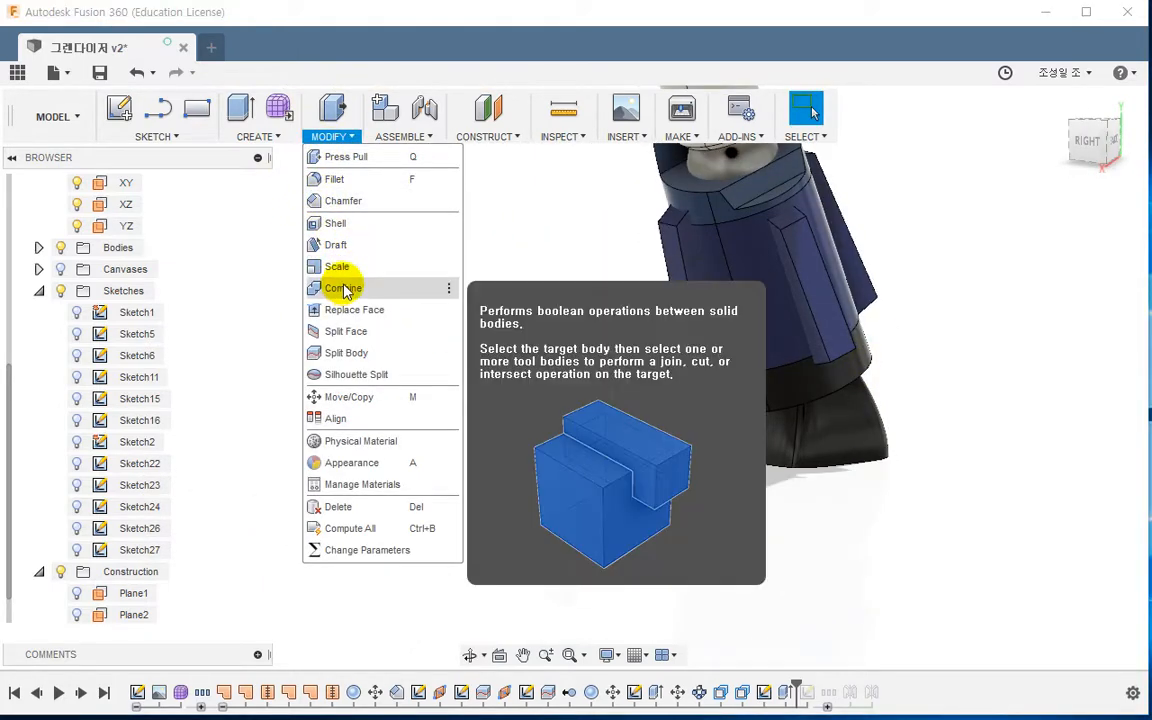
click(340, 246)
scroll(583, 368, up, 5)
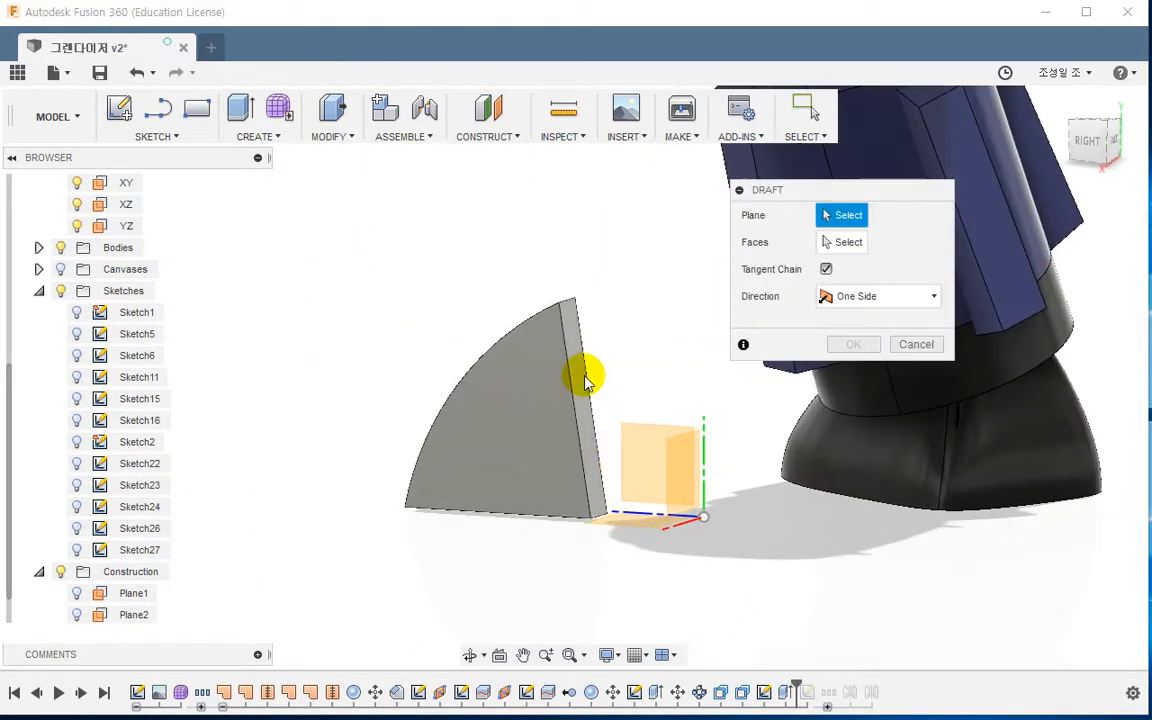
click(578, 362)
click(500, 428)
shift+middle_drag(290, 368, 565, 375)
shift+middle_drag(485, 407, 612, 501)
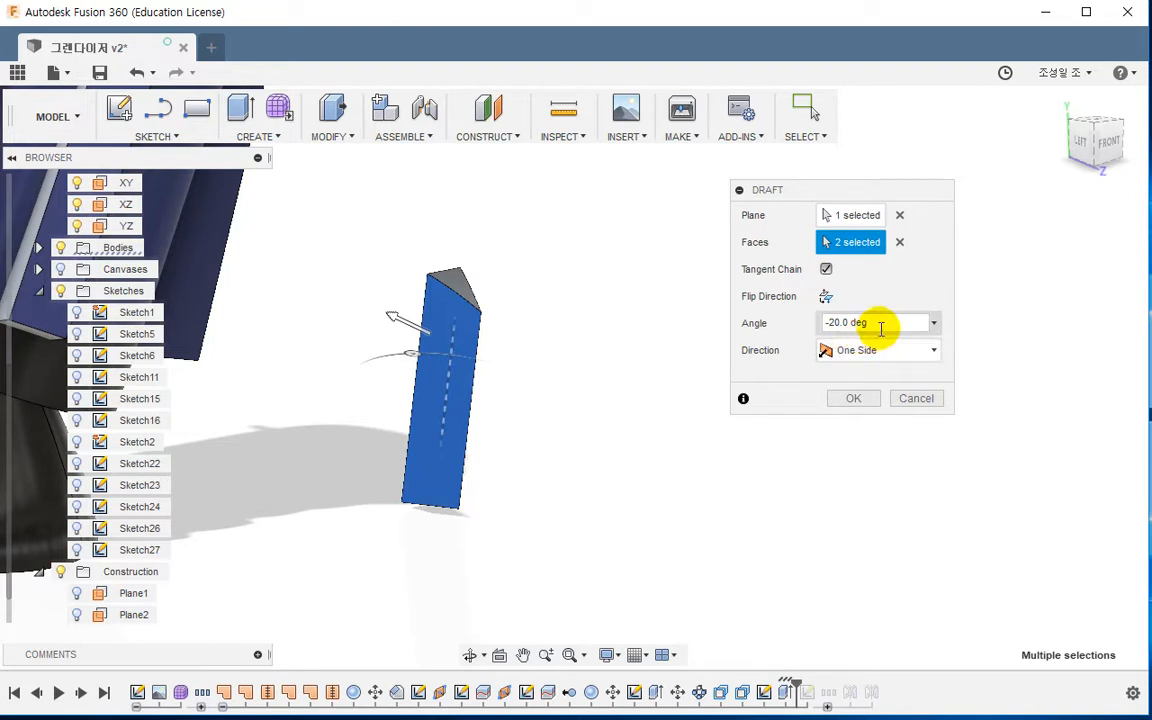
drag(881, 323, 758, 330)
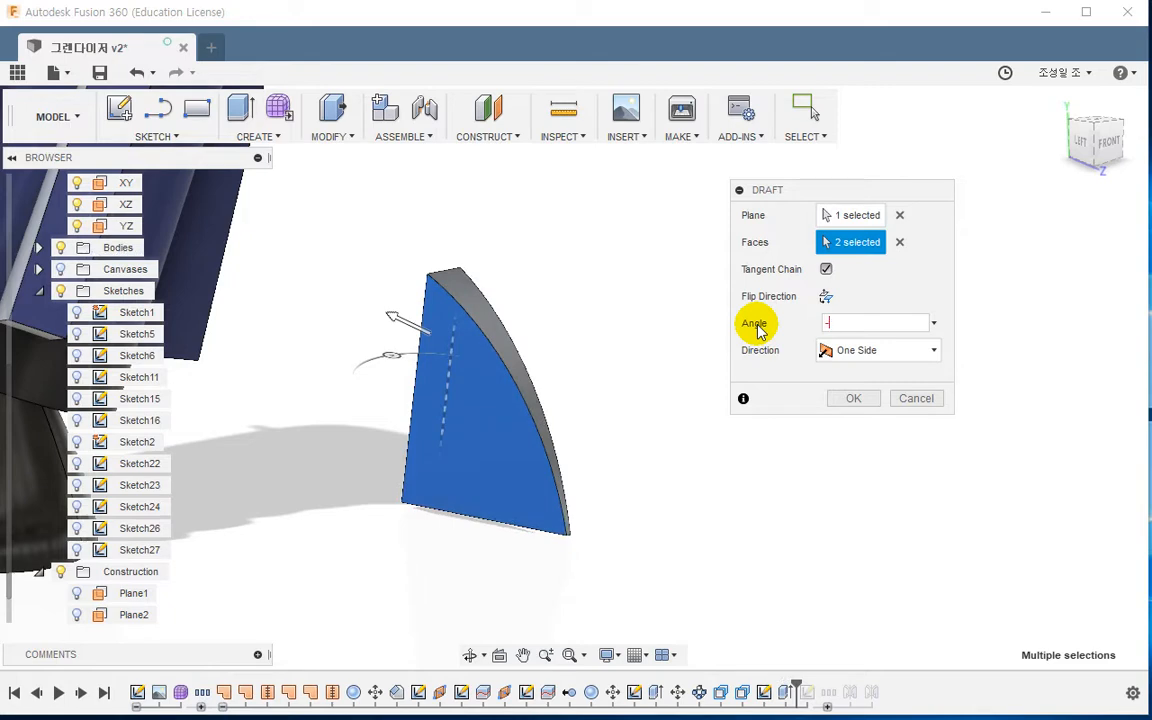
key(Return)
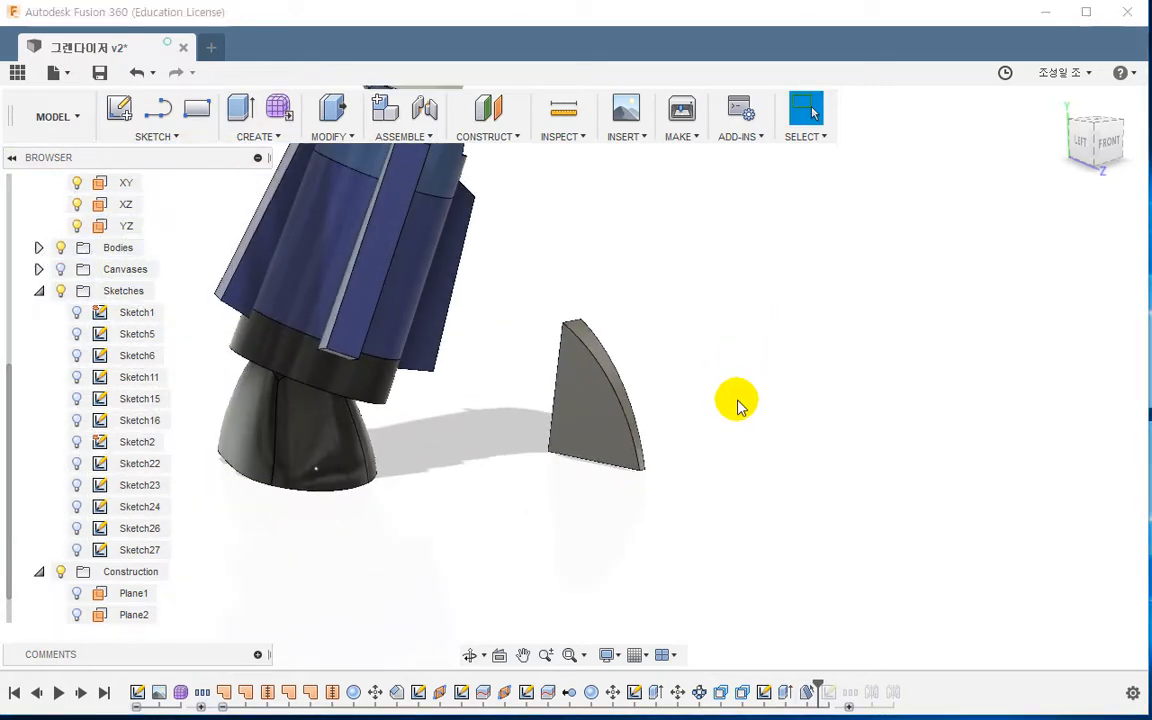
Apply the red appearance to the drafted fan-shaped body
key(a)
drag(990, 413, 597, 421)
key(Escape)
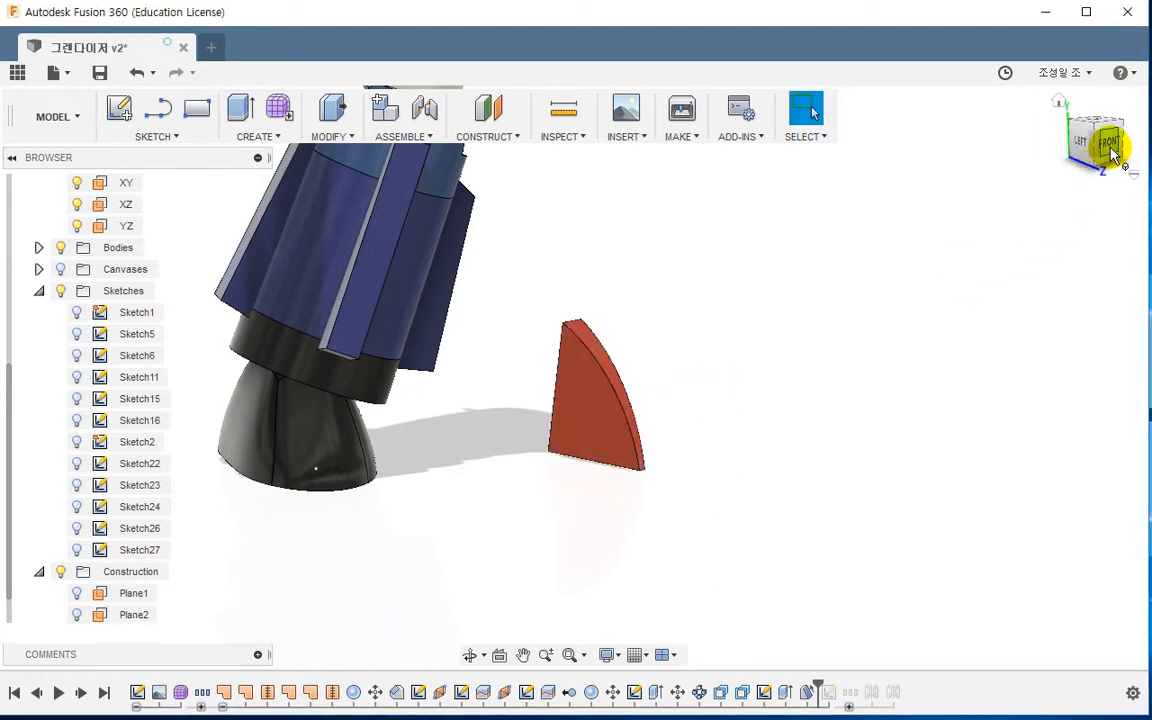
Start moving the red fin body and shift it about -110 mm along X so it lines up with the foot
click(1066, 183)
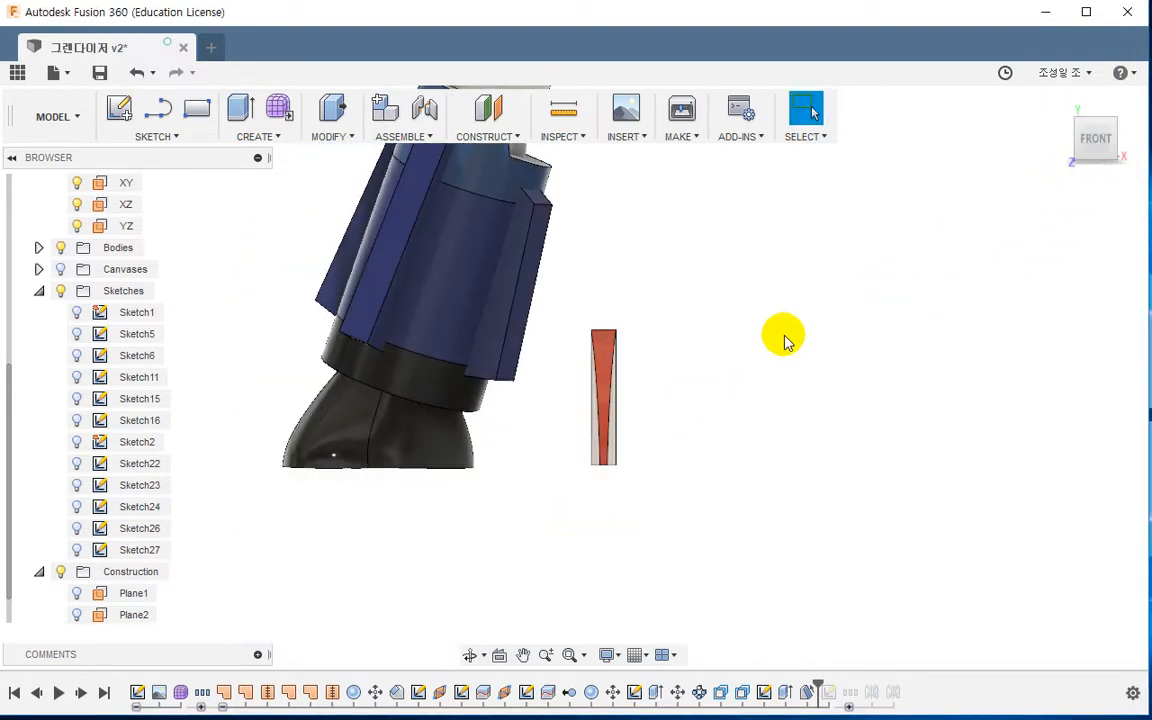
click(337, 143)
click(305, 396)
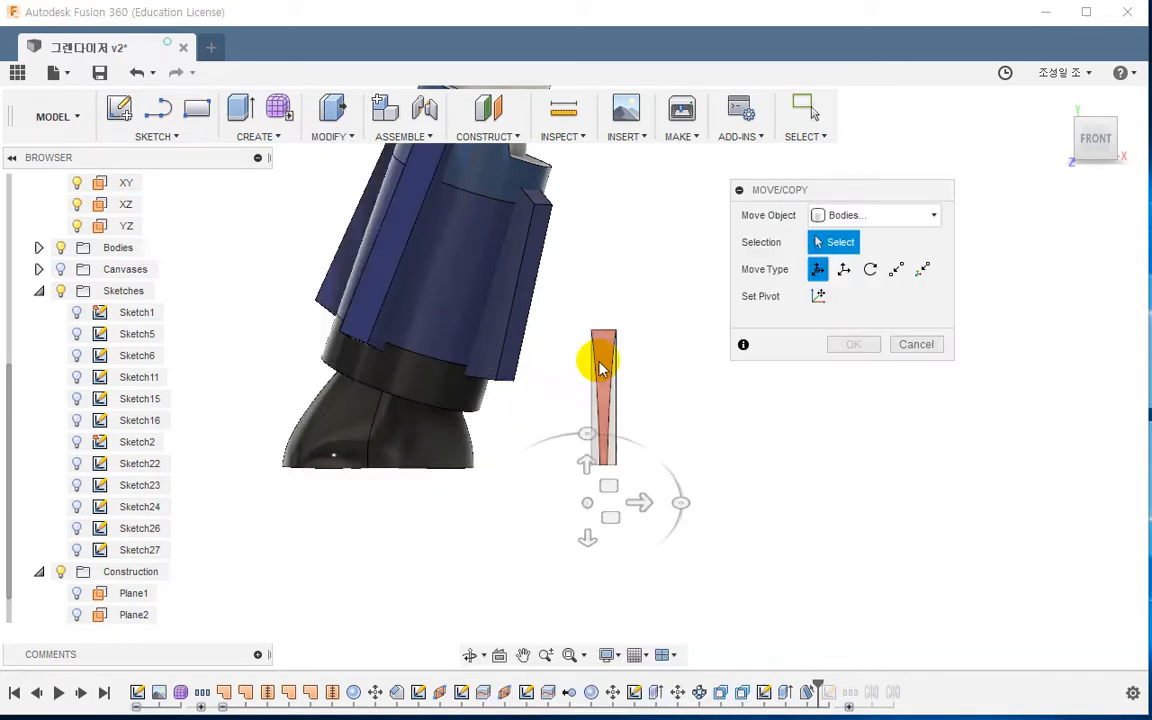
shift+middle_drag(596, 442, 690, 369)
scroll(532, 465, up, 4)
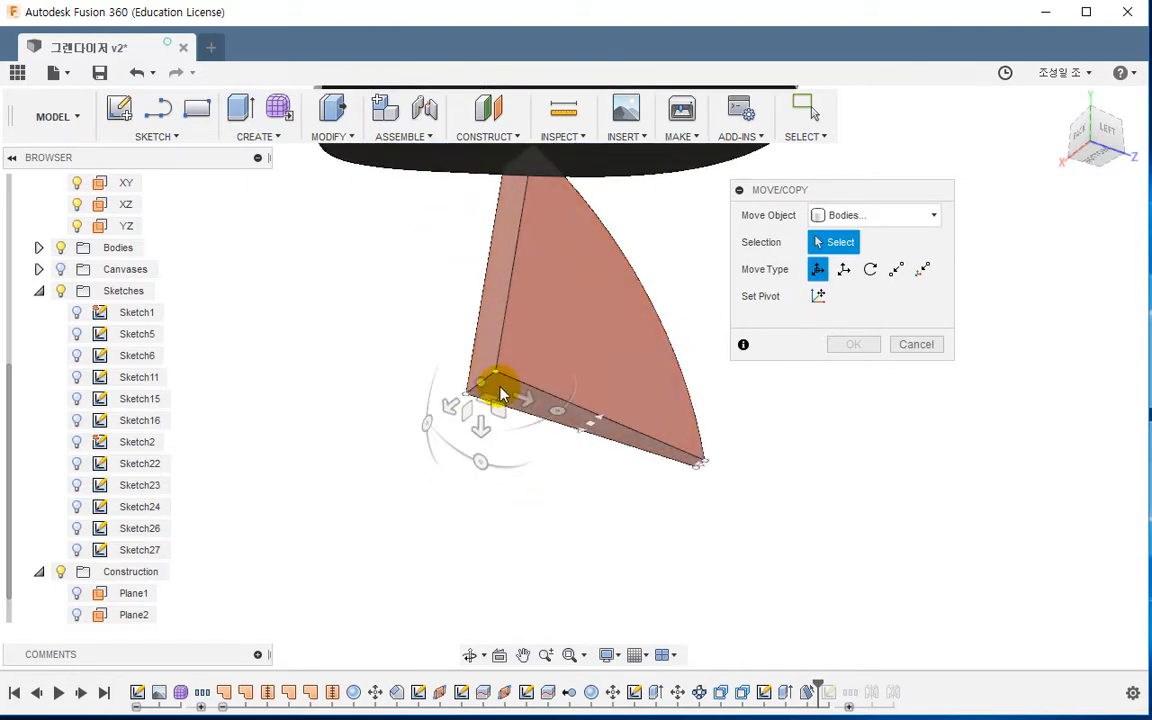
click(490, 390)
mouse_move(1123, 200)
shift+middle_down()
mouse_move(920, 337)
mouse_move(1140, 207)
shift+middle_up()
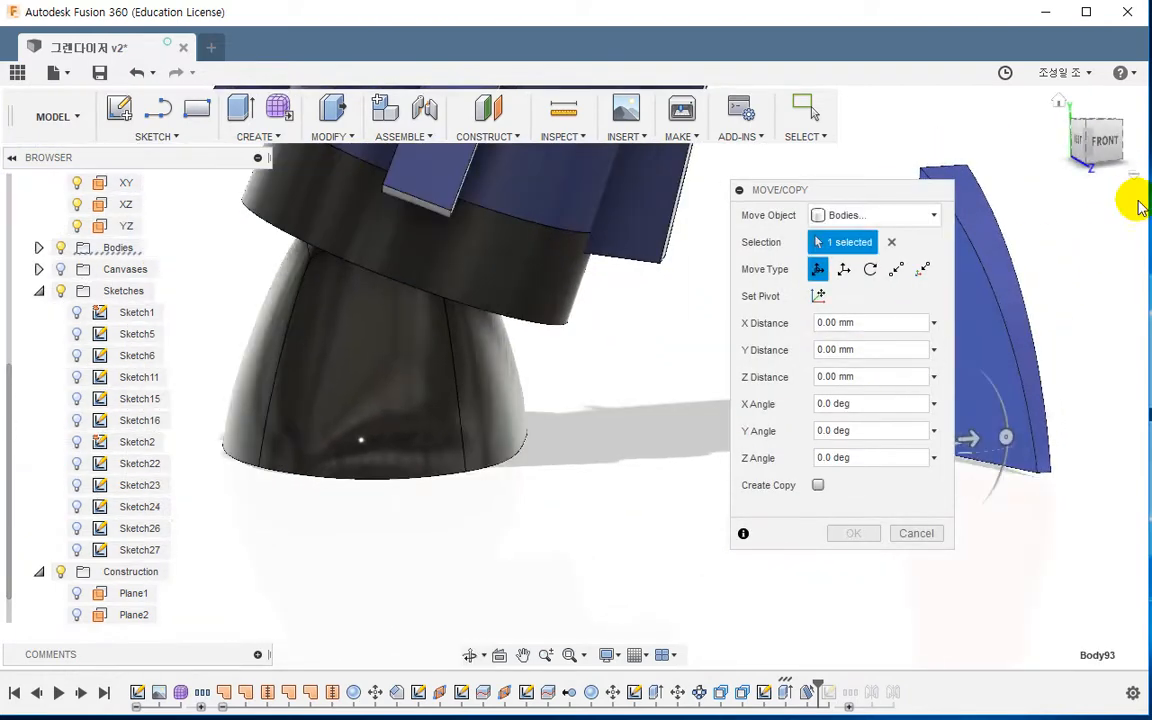
click(1105, 140)
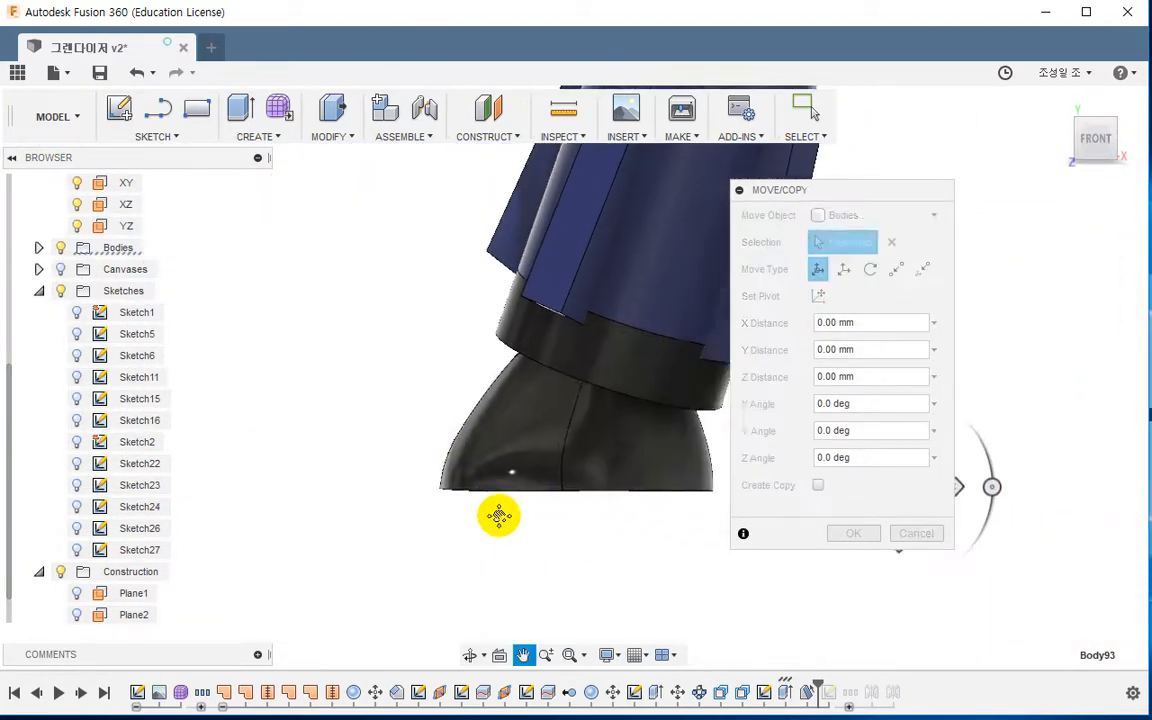
drag(679, 473, 351, 472)
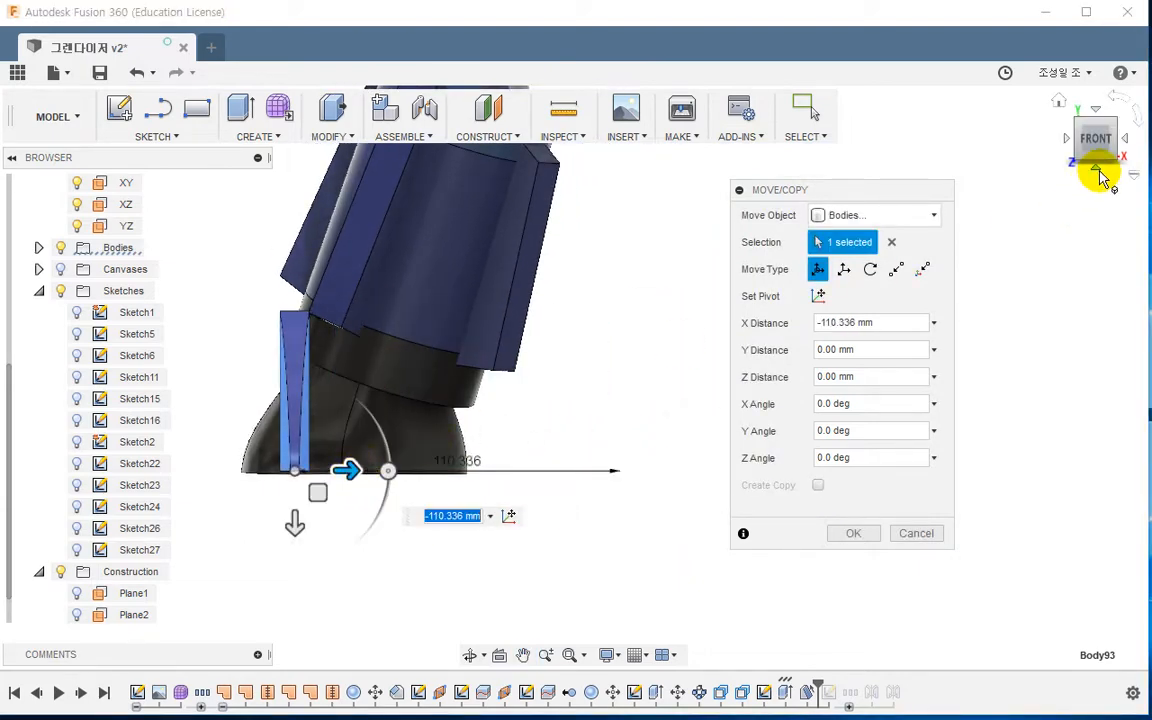
Rotate the red fin 30 degrees about Z and shift it about -10 mm in X and -27.5 mm in Y onto the toe
click(1098, 176)
middle_drag(480, 368, 562, 231)
mouse_move(420, 349)
middle_down()
mouse_move(514, 229)
mouse_move(499, 261)
middle_up()
drag(455, 267, 412, 272)
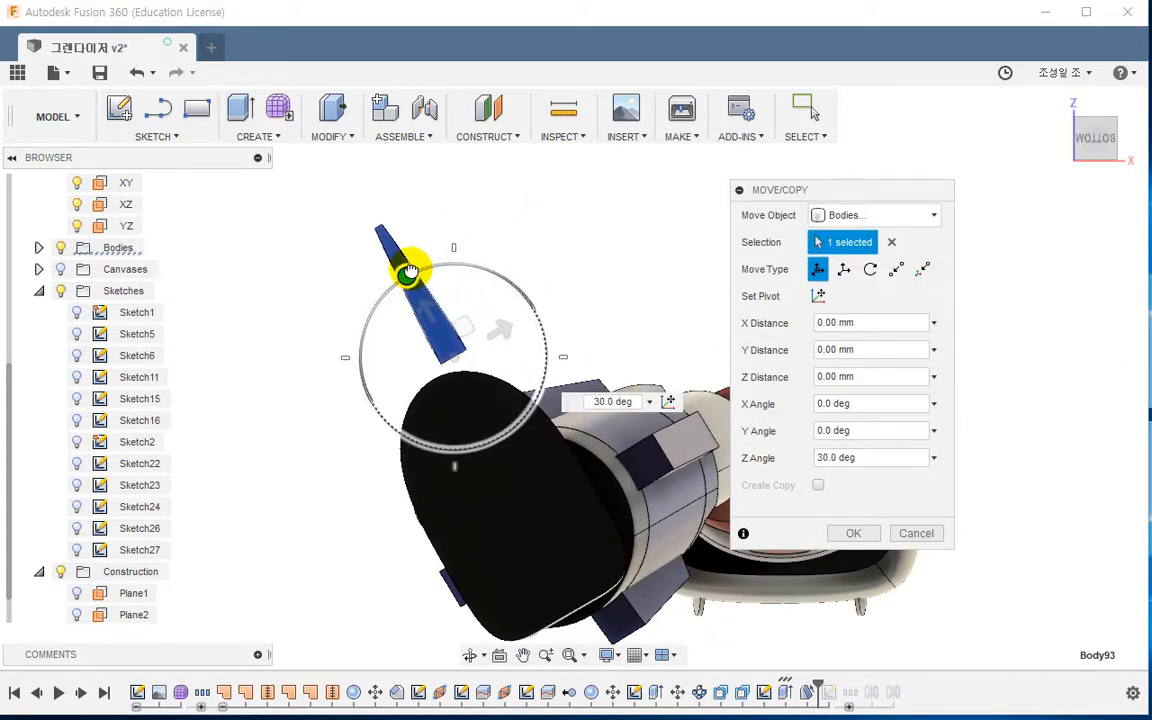
drag(410, 268, 410, 268)
drag(464, 340, 483, 419)
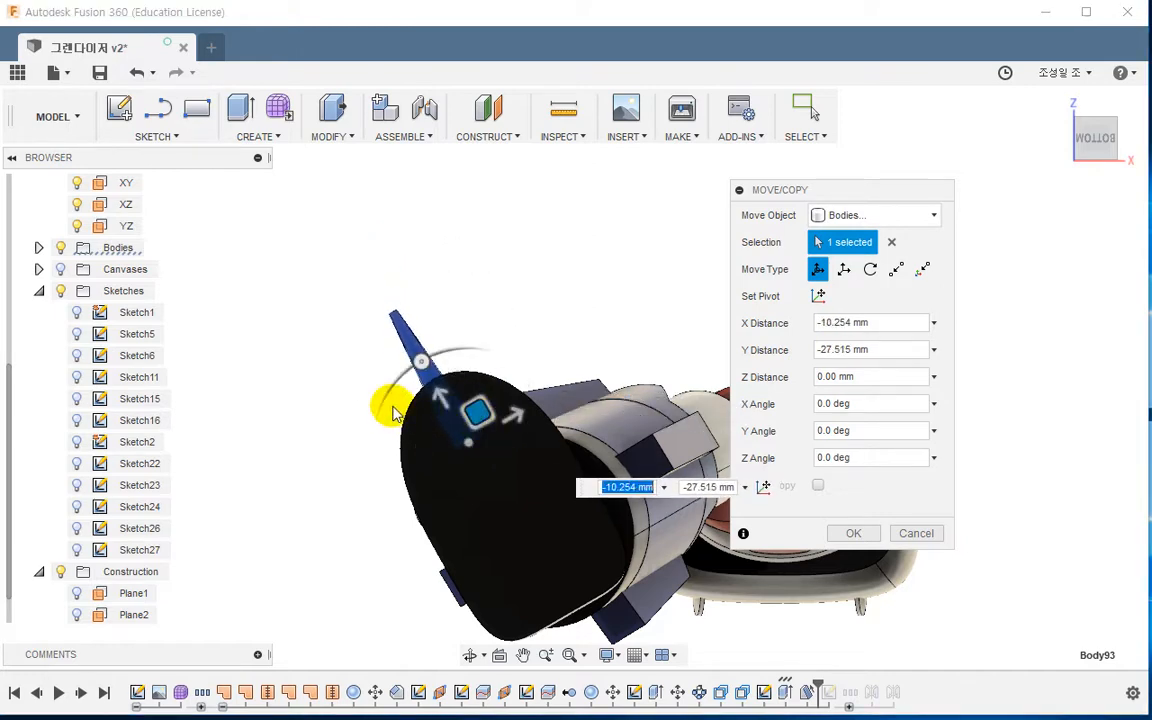
Slide the red fin about 12 mm further into the foot along its length and finish the move
shift+middle_drag(391, 406, 590, 183)
shift+middle_drag(486, 378, 493, 289)
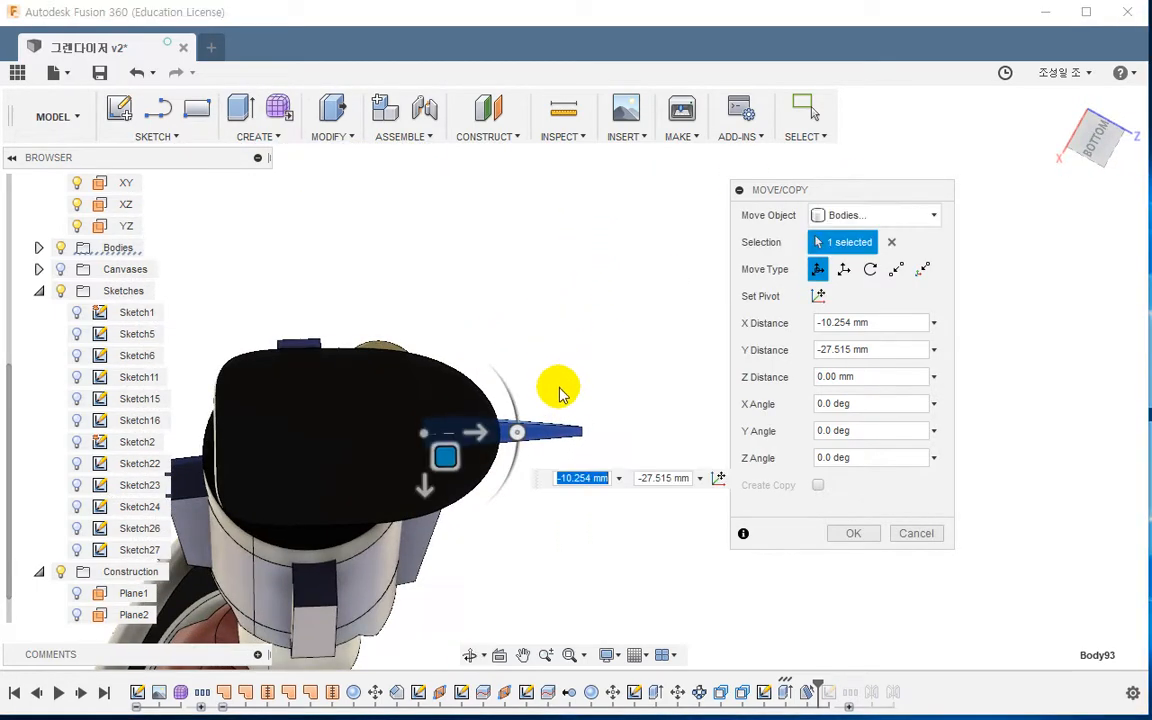
shift+middle_drag(561, 408, 556, 380)
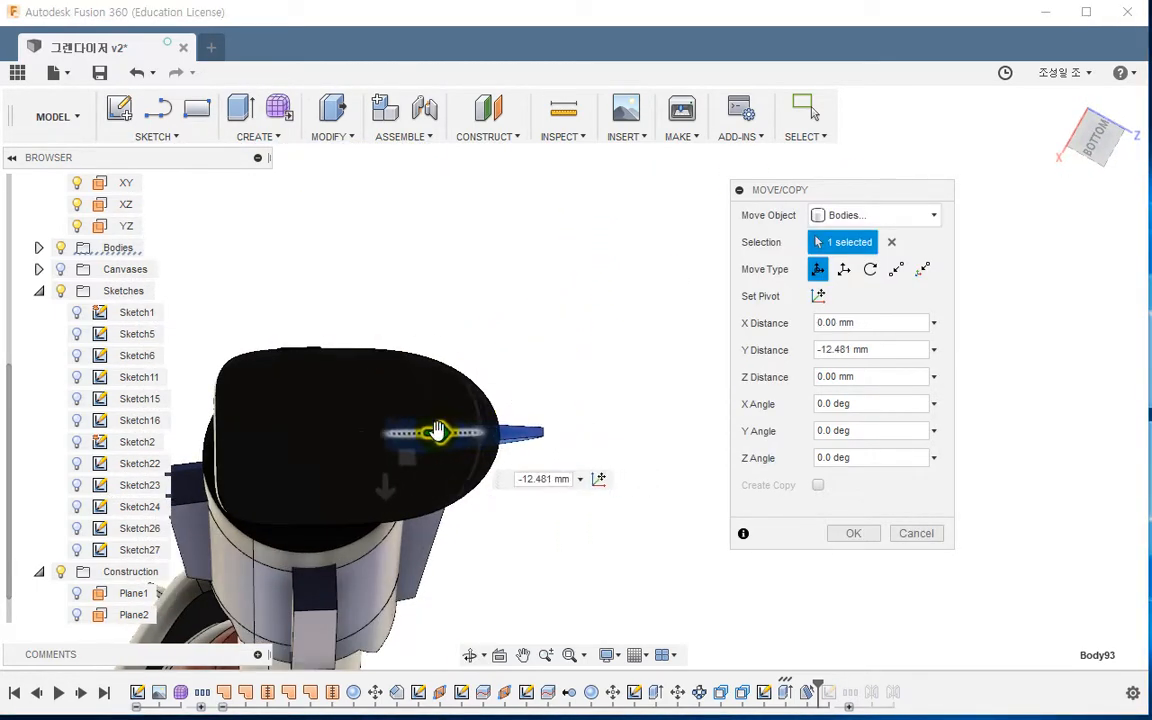
shift+middle_drag(438, 432, 580, 572)
shift+middle_drag(491, 578, 560, 578)
click(851, 531)
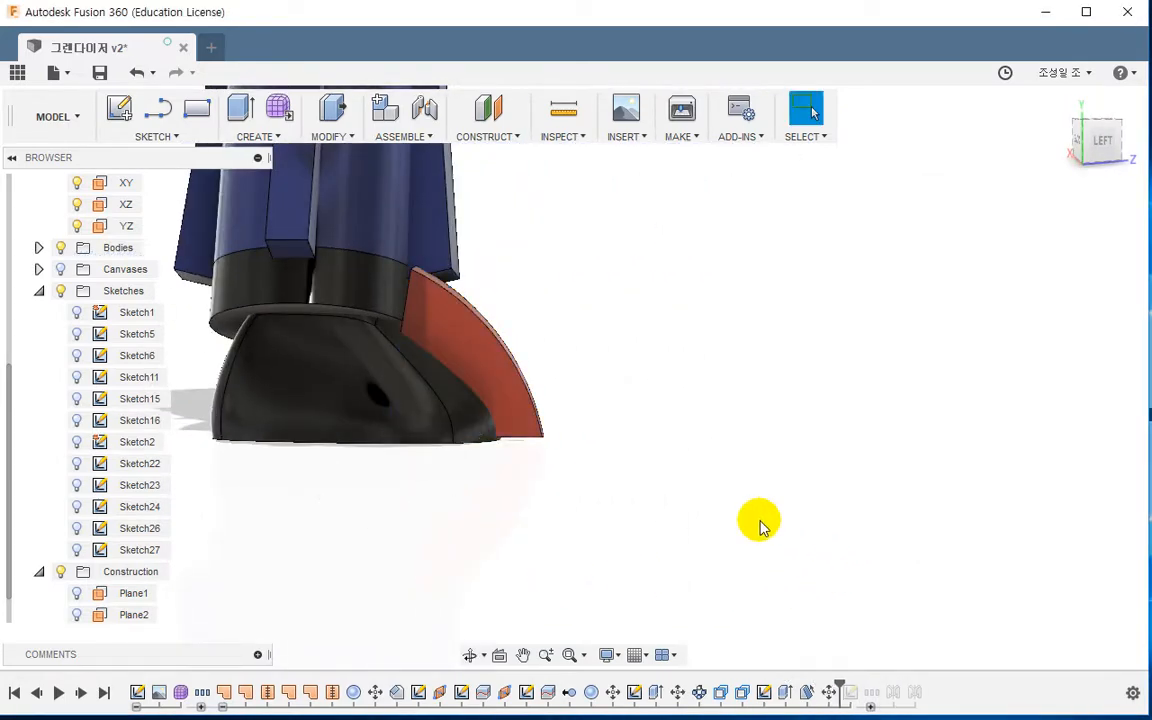
Examine the red fin's alignment on the foot from several sides and from above
shift+middle_drag(545, 435, 841, 683)
shift+middle_drag(766, 493, 654, 499)
shift+middle_drag(645, 450, 766, 703)
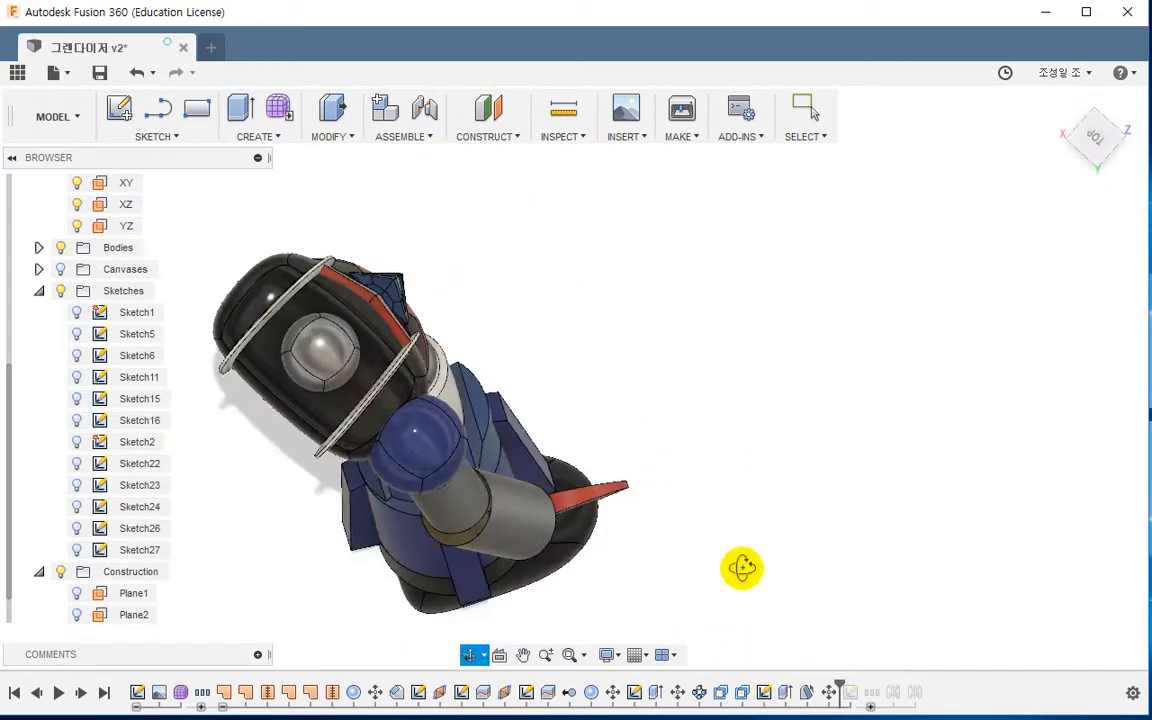
shift+middle_drag(741, 568, 752, 657)
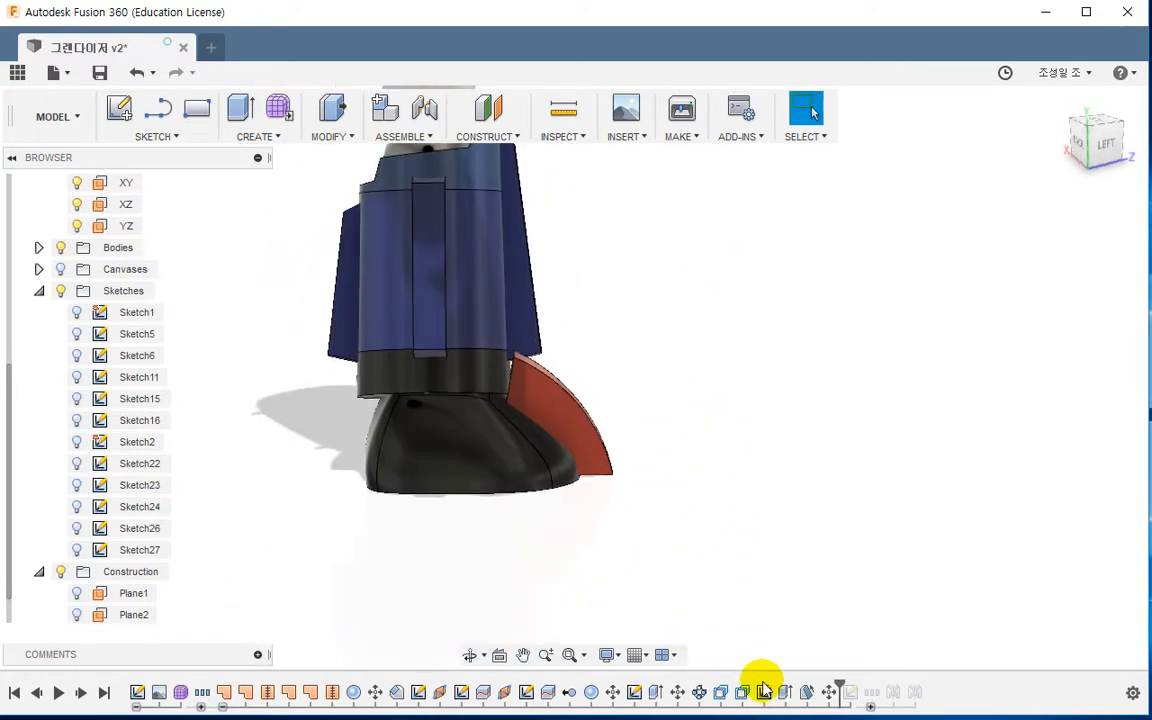
Edit the red fin's sketch so its curved outer edge sits further inward, shrinking the profile, and finish the sketch
double_click(763, 690)
scroll(455, 320, up, 3)
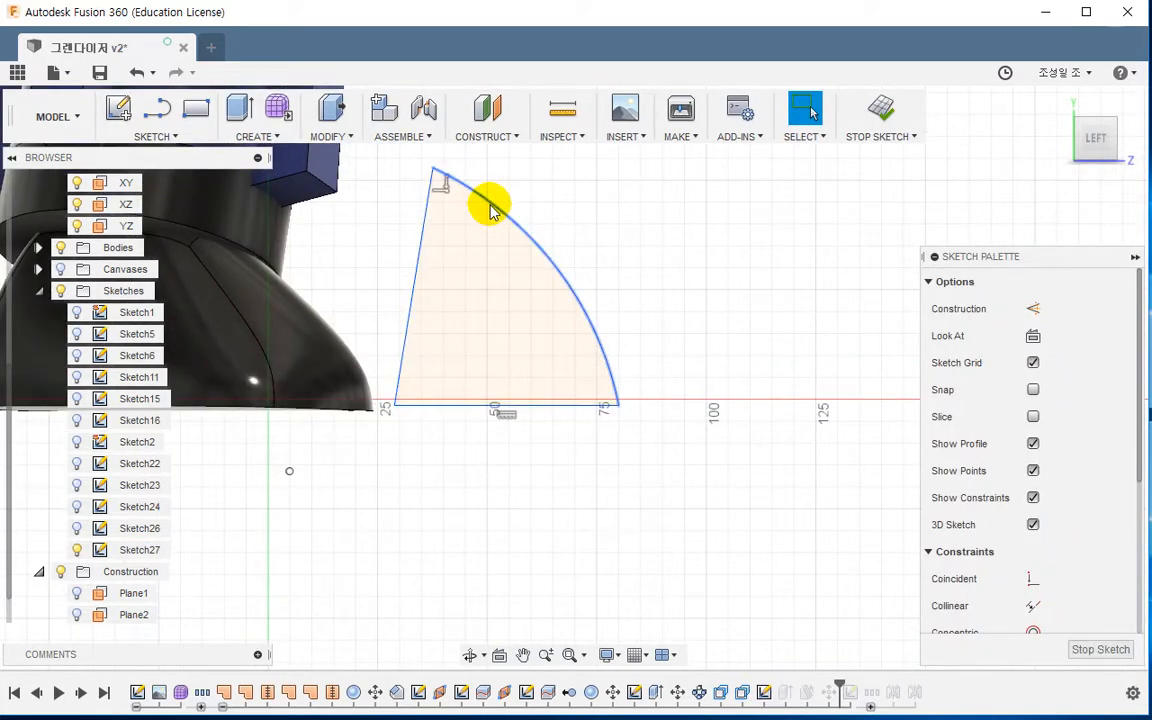
drag(487, 214, 475, 229)
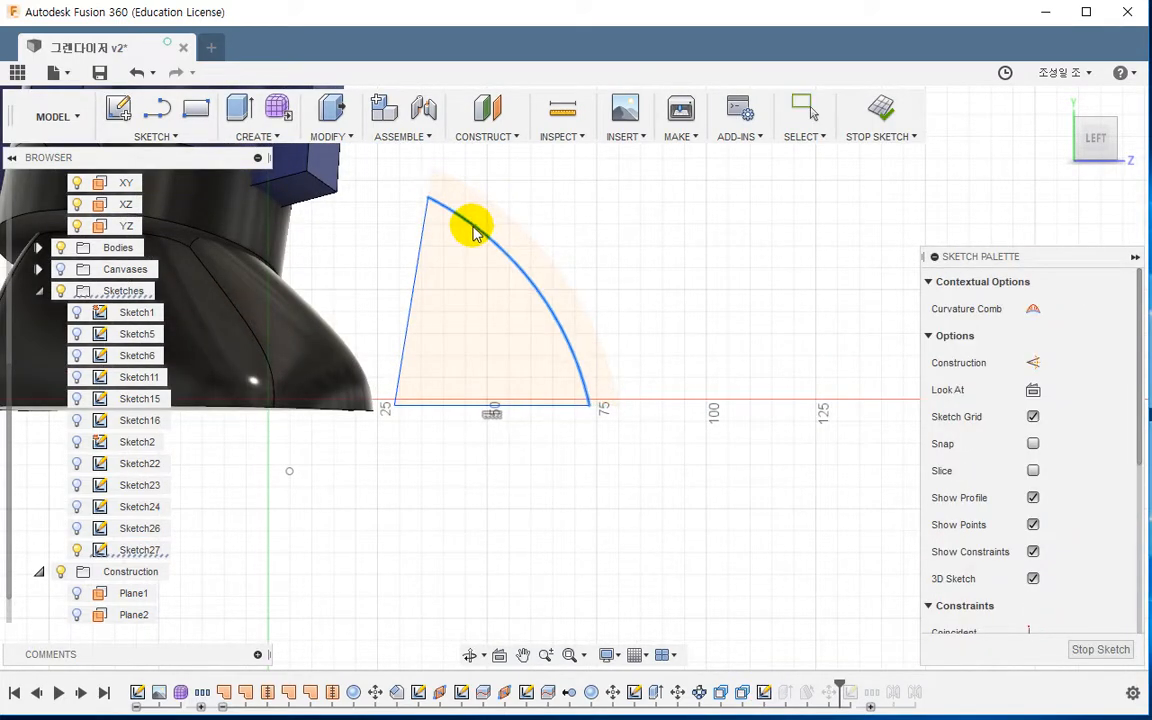
click(882, 112)
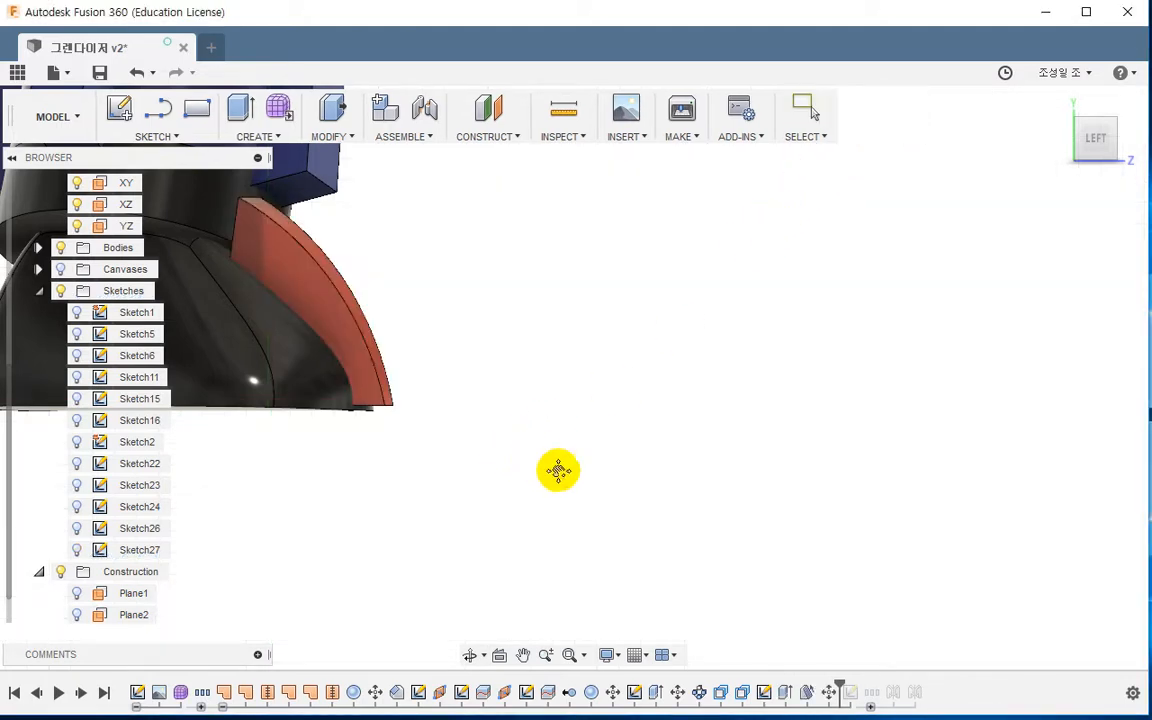
Edit the foot's sculpted form, moving the two side edges at the heel inward by about -5.6 mm and 4.24 mm
mouse_move(558, 470)
shift+middle_down()
mouse_move(618, 497)
mouse_move(671, 491)
mouse_move(609, 486)
mouse_move(627, 489)
mouse_move(527, 496)
mouse_move(513, 510)
mouse_move(501, 470)
mouse_move(547, 395)
mouse_move(501, 455)
mouse_move(478, 445)
mouse_move(445, 386)
mouse_move(361, 428)
mouse_move(720, 504)
mouse_move(624, 486)
shift+middle_up()
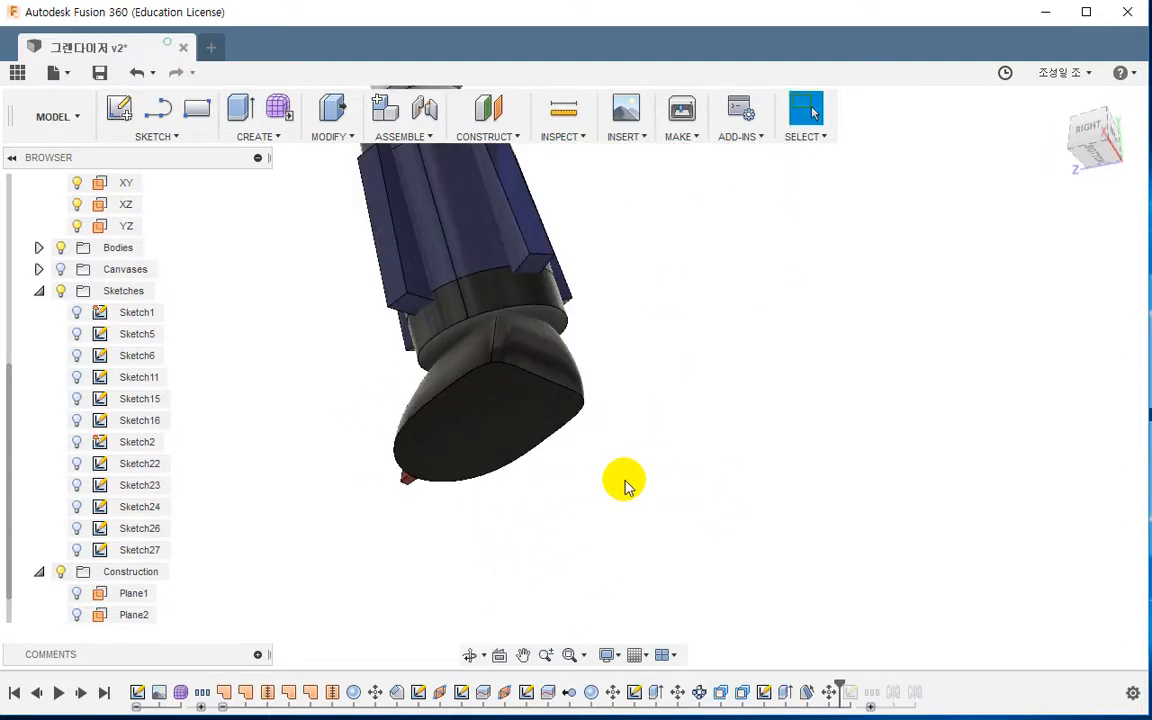
double_click(203, 692)
scroll(440, 440, up, 4)
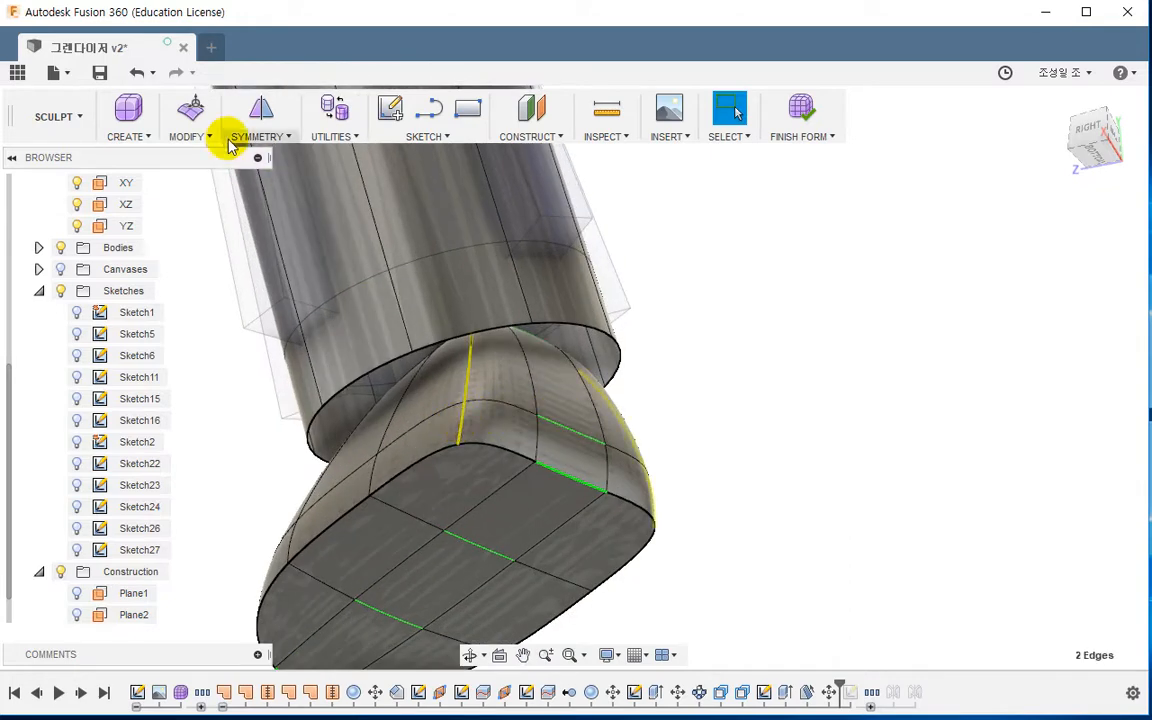
click(190, 108)
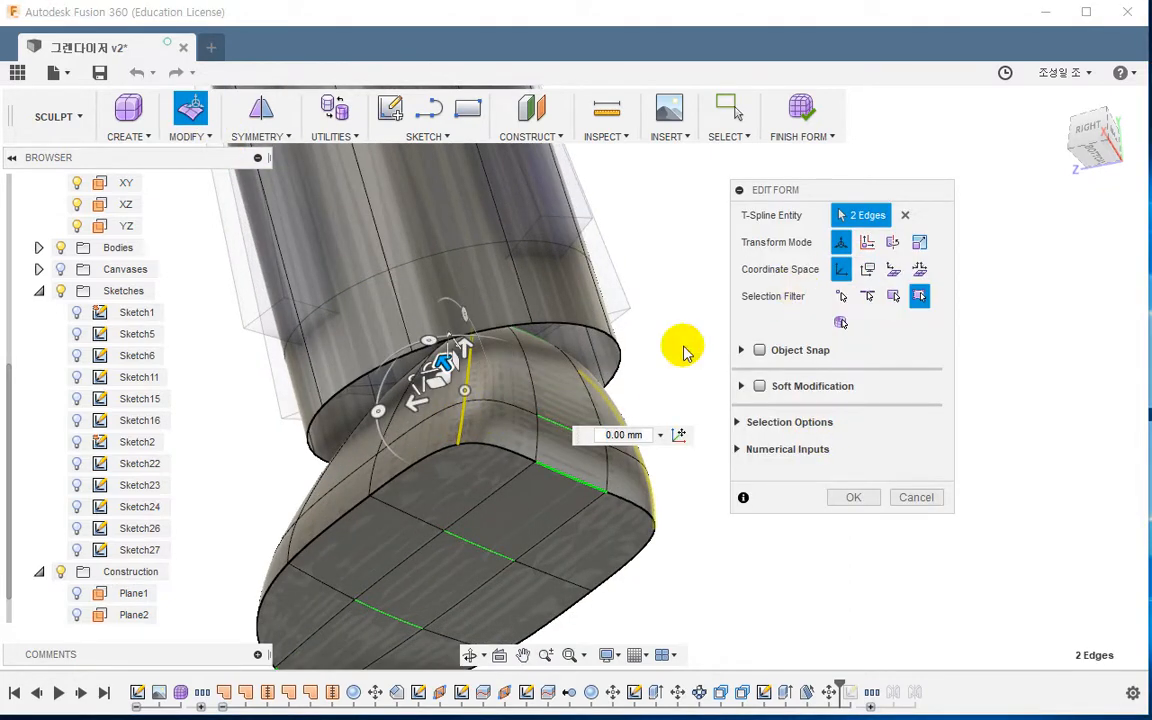
shift+middle_drag(681, 347, 470, 338)
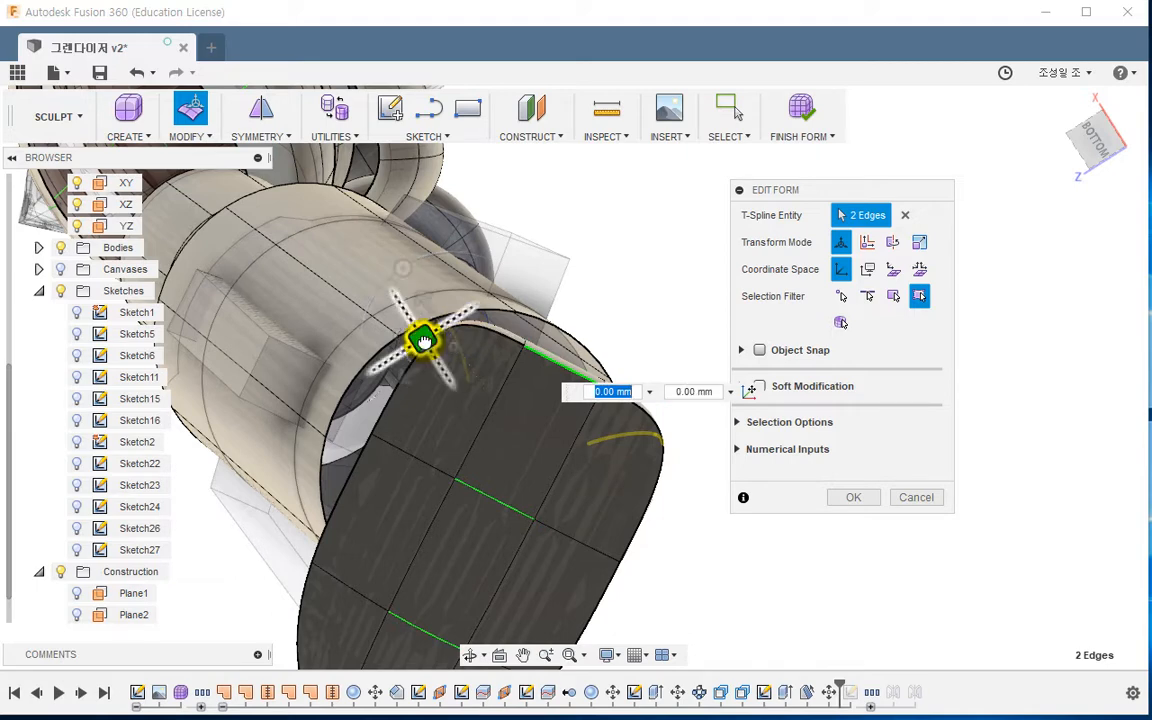
drag(424, 341, 420, 372)
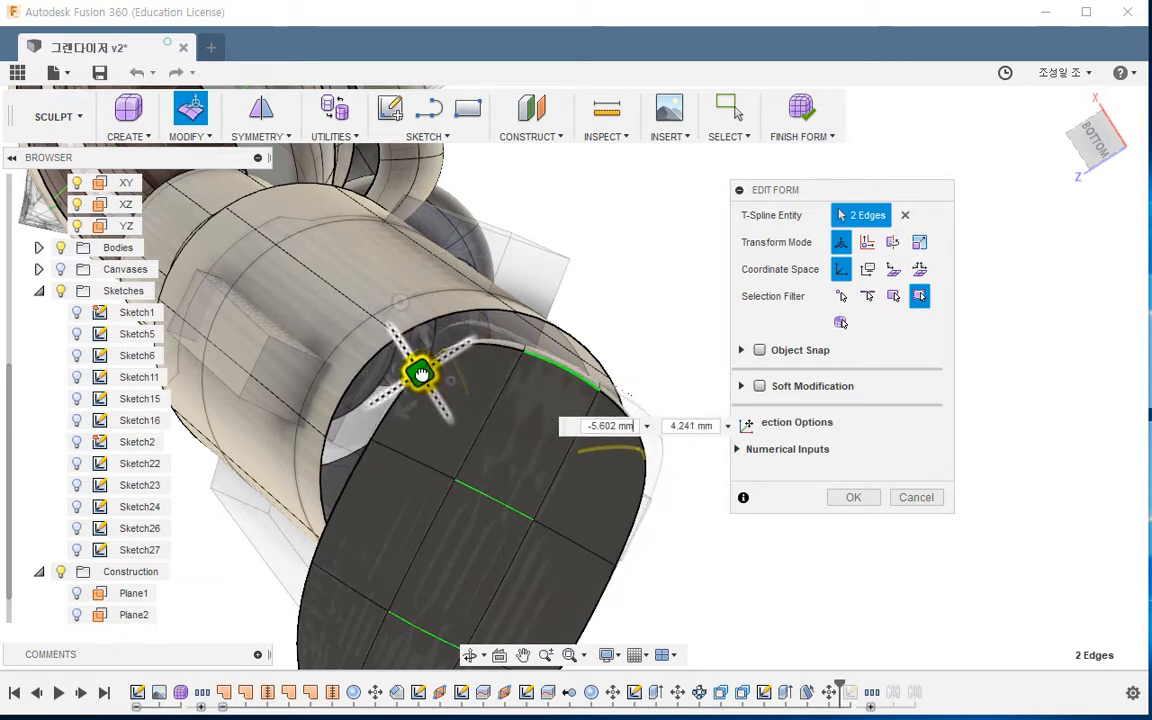
click(866, 495)
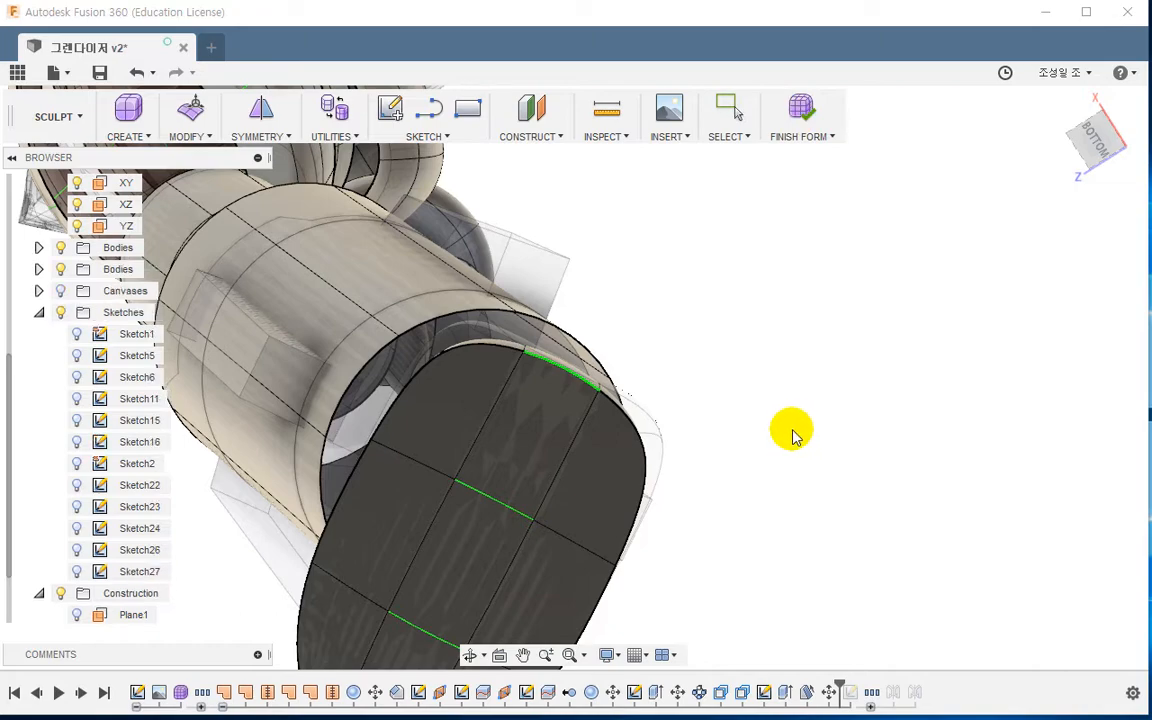
mouse_move(776, 424)
shift+middle_down()
mouse_move(725, 424)
mouse_move(792, 501)
mouse_move(715, 509)
mouse_move(777, 563)
mouse_move(841, 548)
mouse_move(772, 548)
mouse_move(815, 553)
shift+middle_up()
Roll the timeline forward to its end and add the blue shin fins and red foot fin to the YZ-plane body mirror
drag(840, 683, 925, 690)
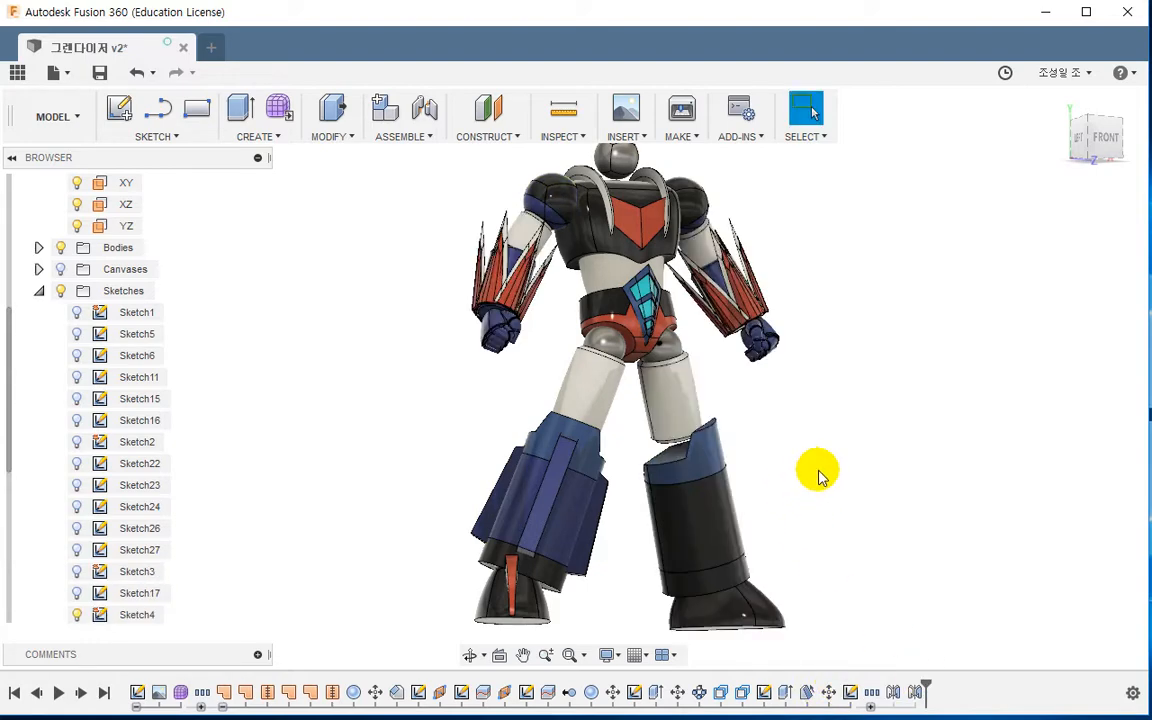
mouse_move(818, 476)
shift+middle_down()
mouse_move(784, 481)
mouse_move(828, 481)
mouse_move(800, 490)
shift+middle_up()
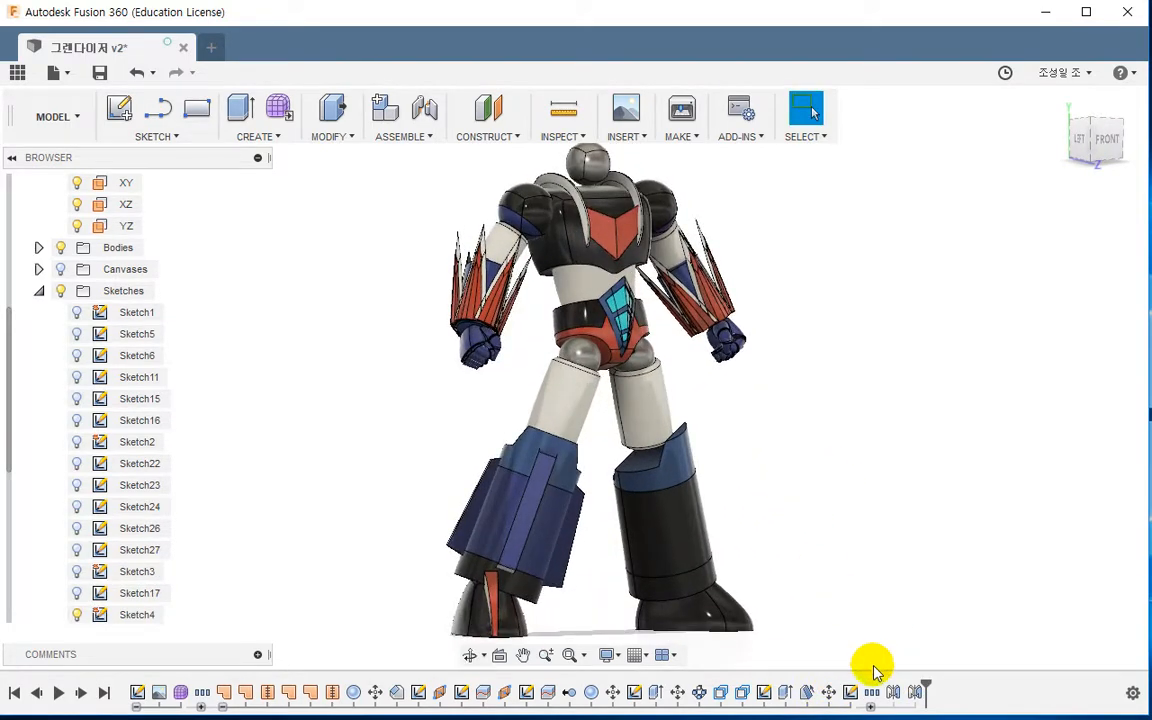
double_click(893, 692)
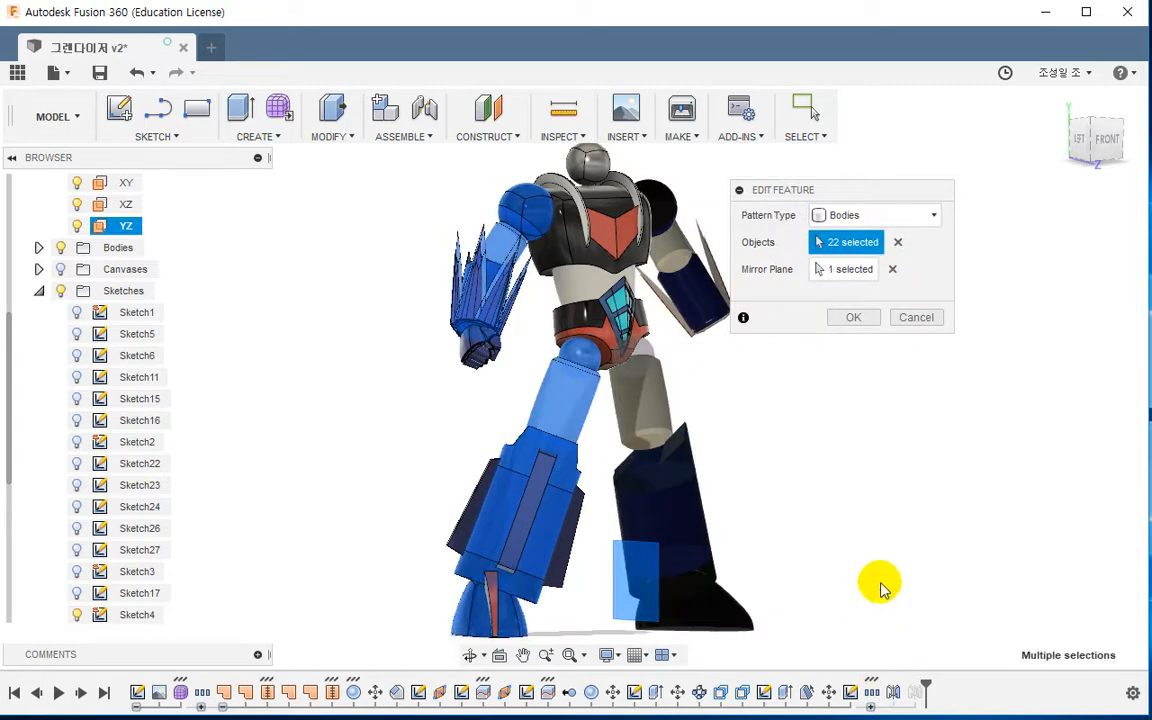
click(537, 502)
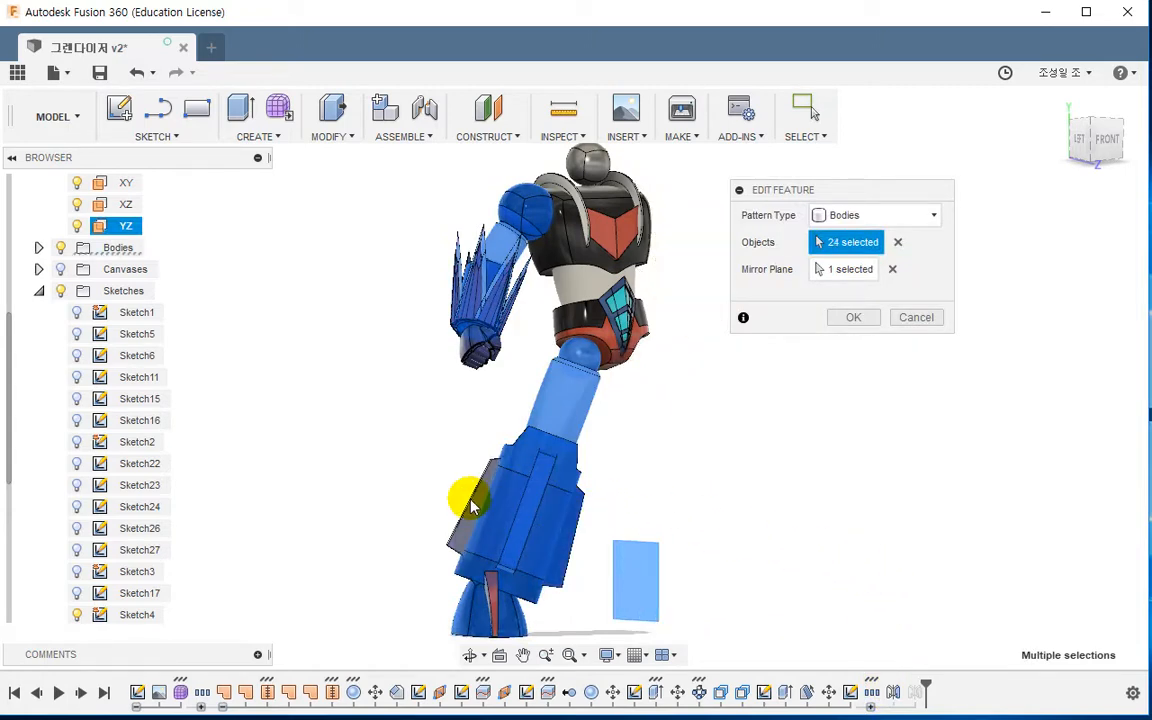
click(487, 590)
shift+middle_drag(487, 590, 513, 557)
scroll(476, 552, up, 3)
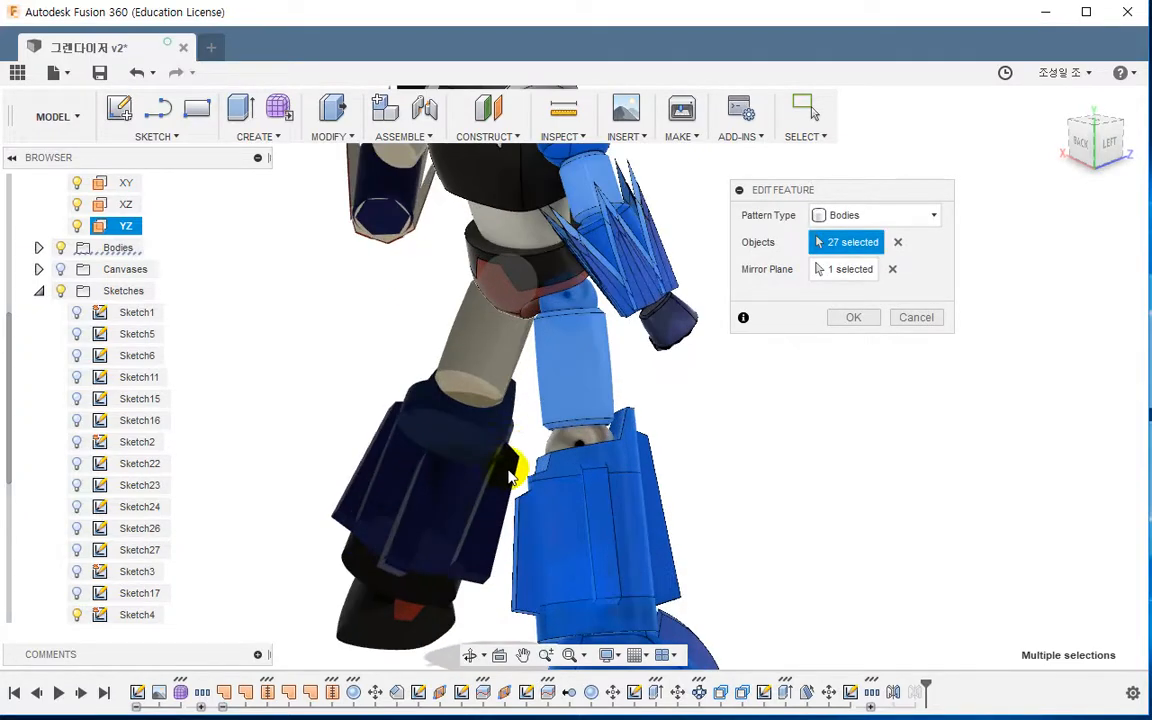
Add the knee ball to the mirrored bodies and apply the mirror edit
click(576, 440)
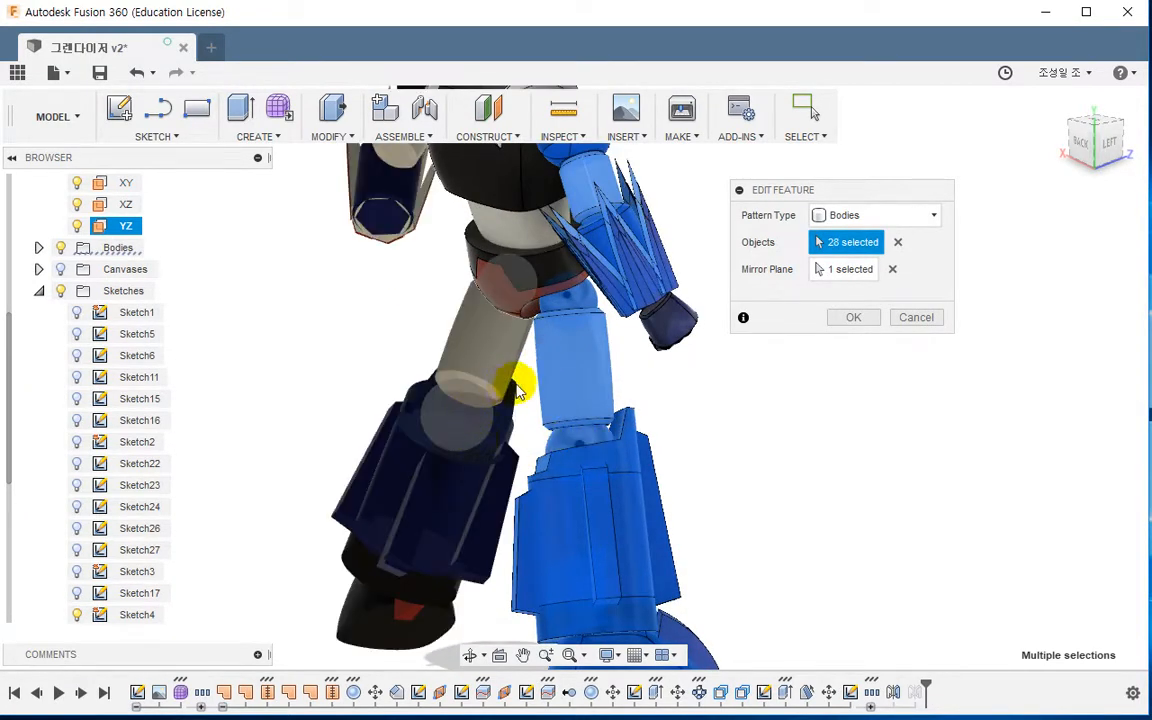
shift+middle_drag(514, 386, 352, 398)
scroll(566, 390, down, 3)
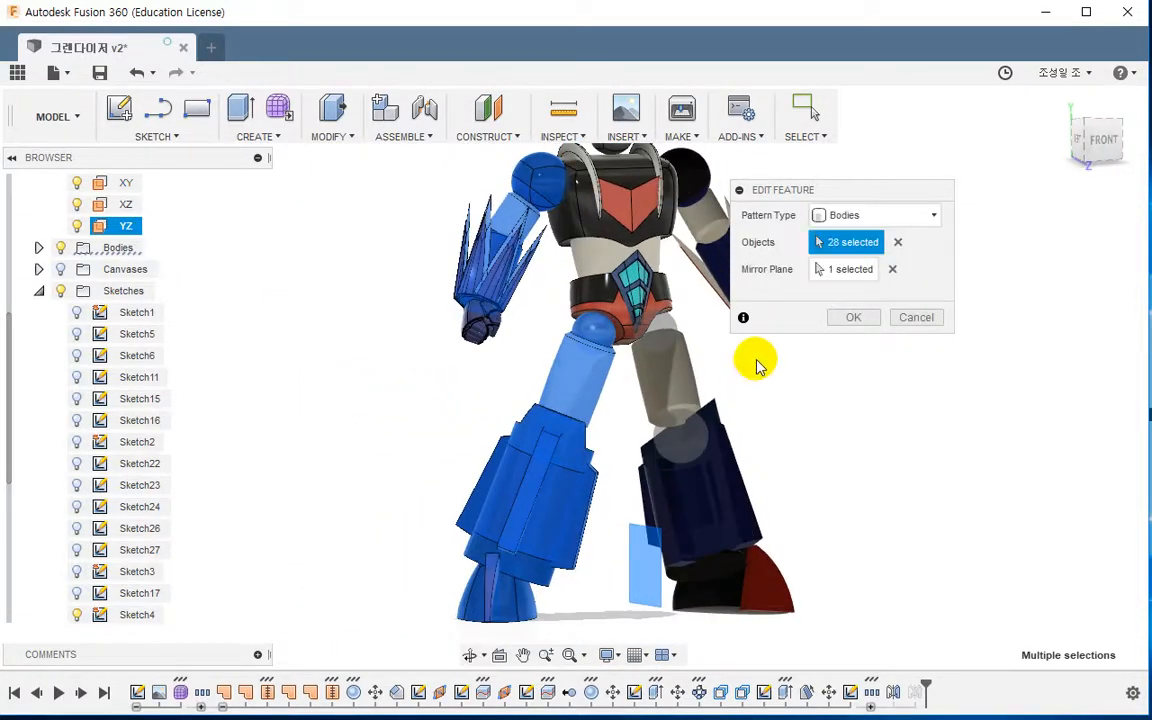
click(848, 317)
scroll(851, 444, down, 3)
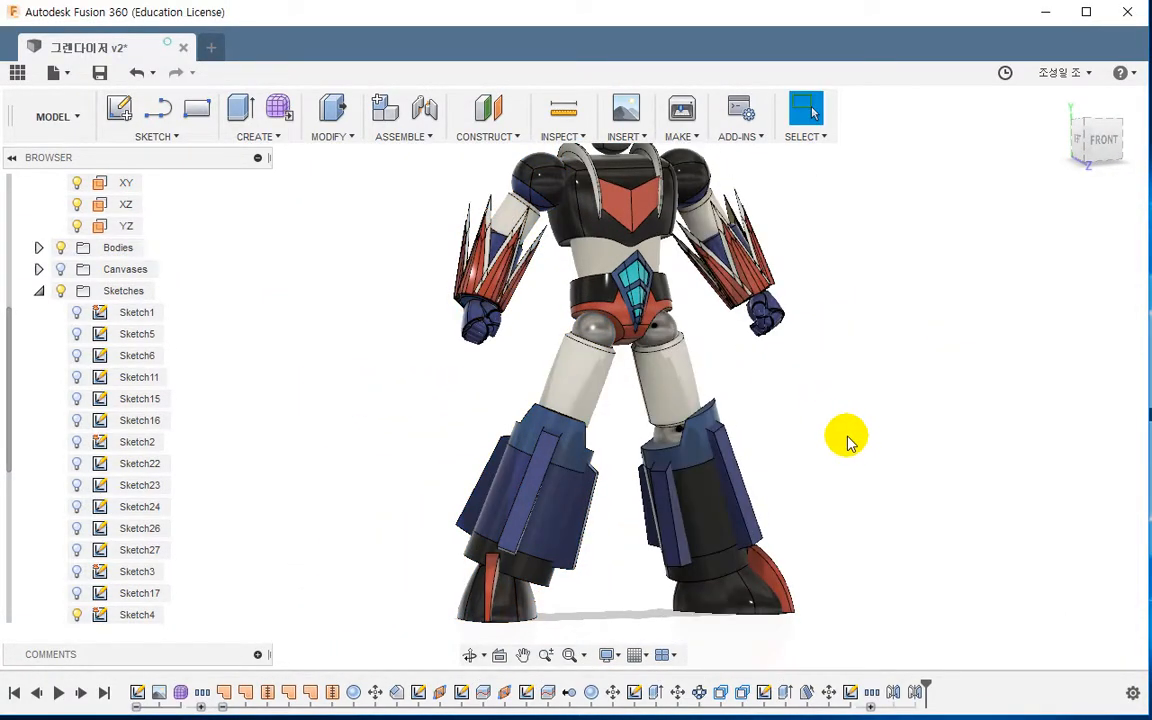
shift+middle_drag(849, 437, 803, 455)
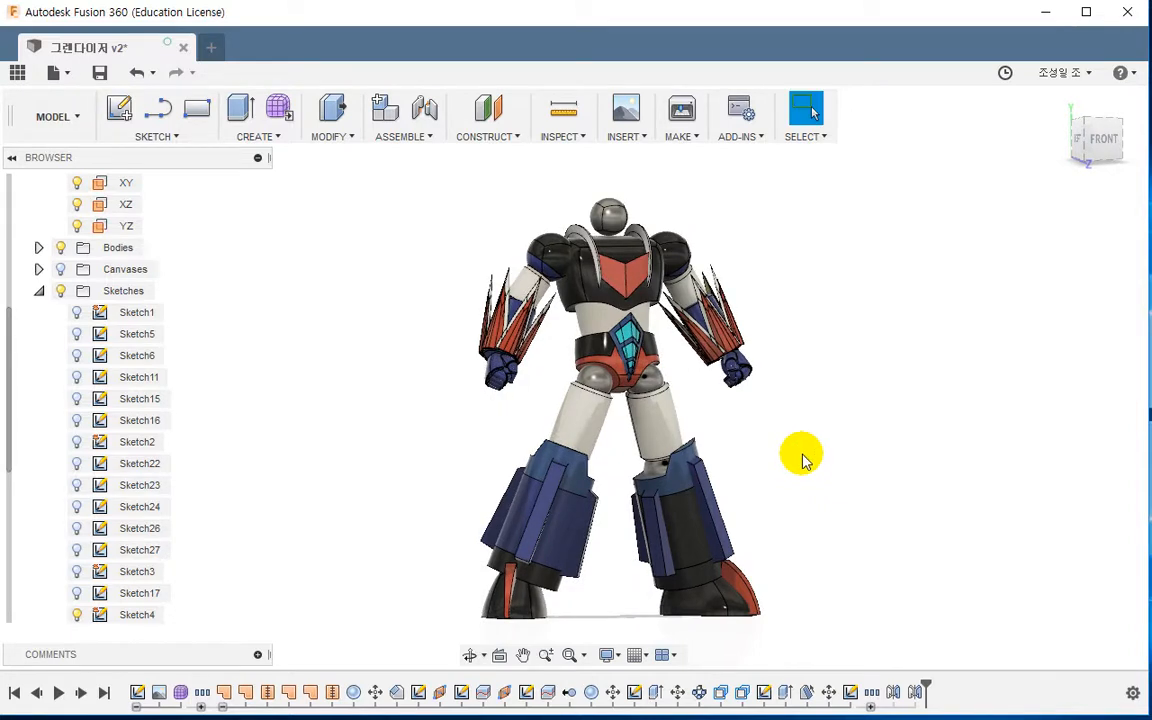